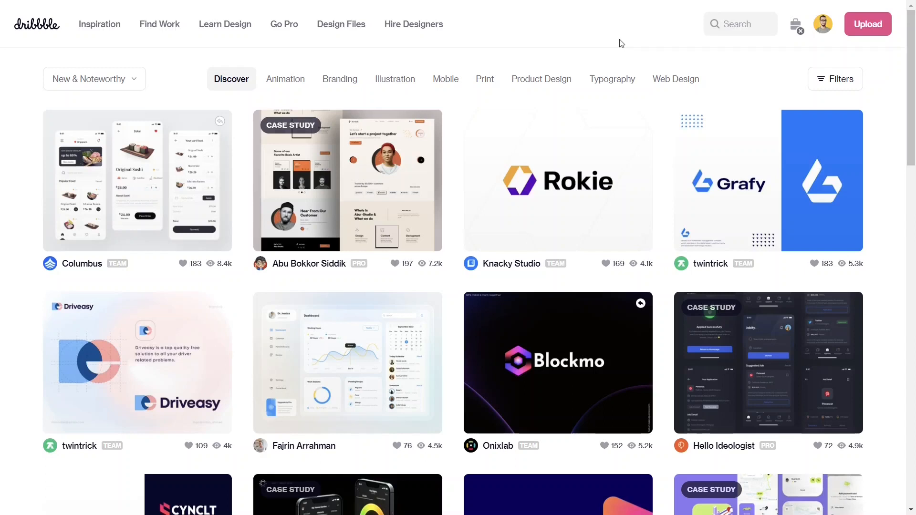
- Search Dribbble for "doctor social media"
left_click(749, 25)
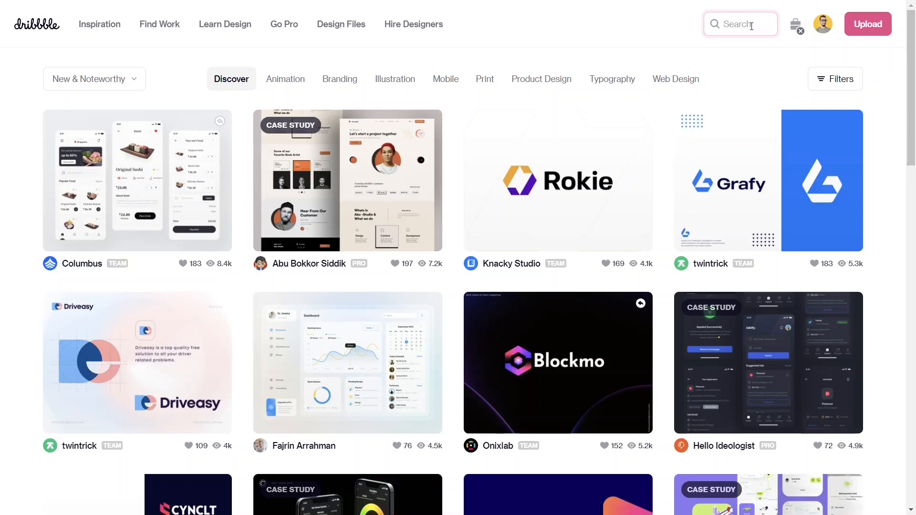
type("doctor")
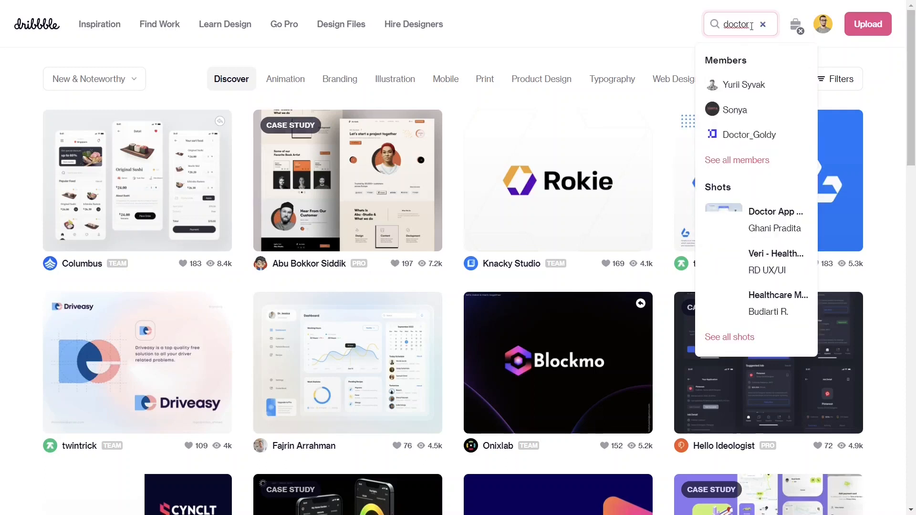
type(" specialist social media")
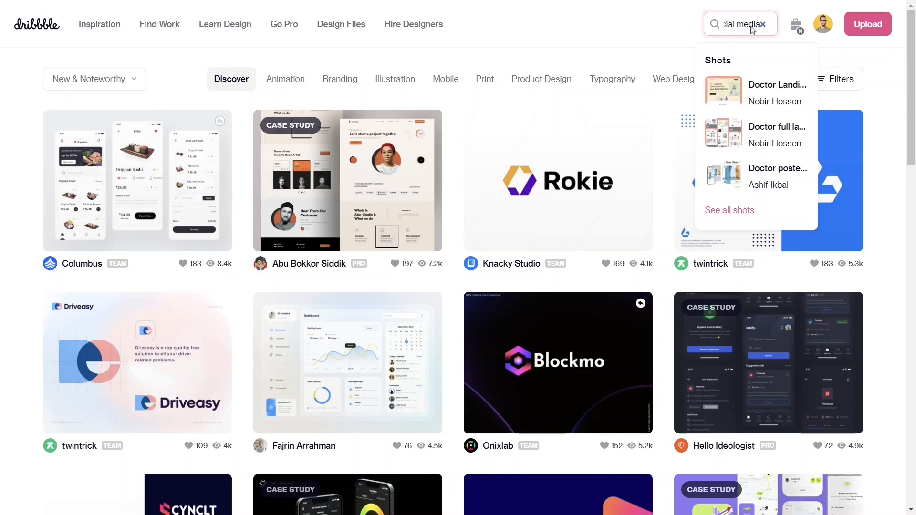
key("Return")
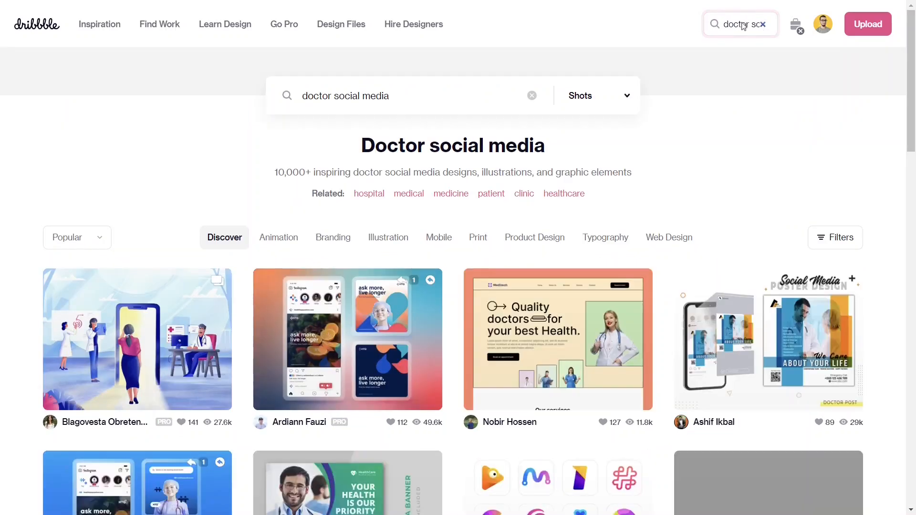
- Browse the doctor social media shots and open the "medical healthcare flyer social media post promotion banner" at full size
scroll(639, 114, "down", 2)
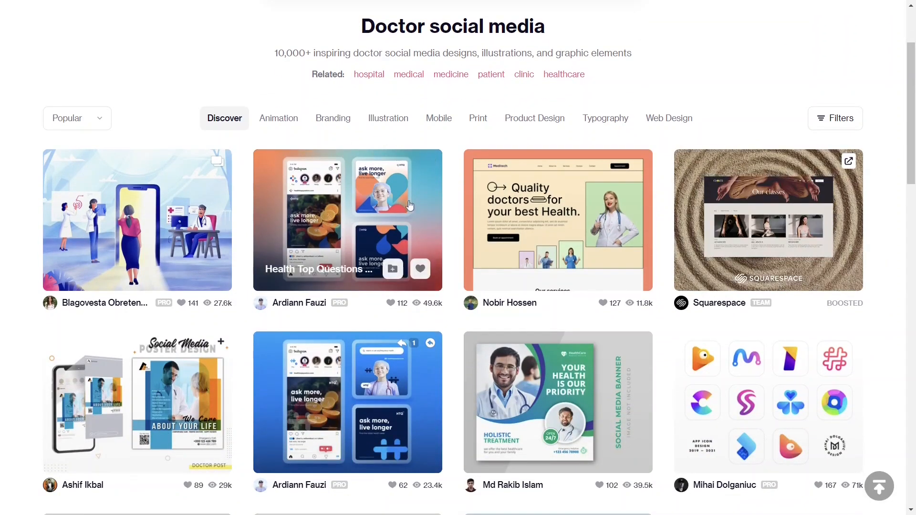
scroll(206, 199, "down", 1)
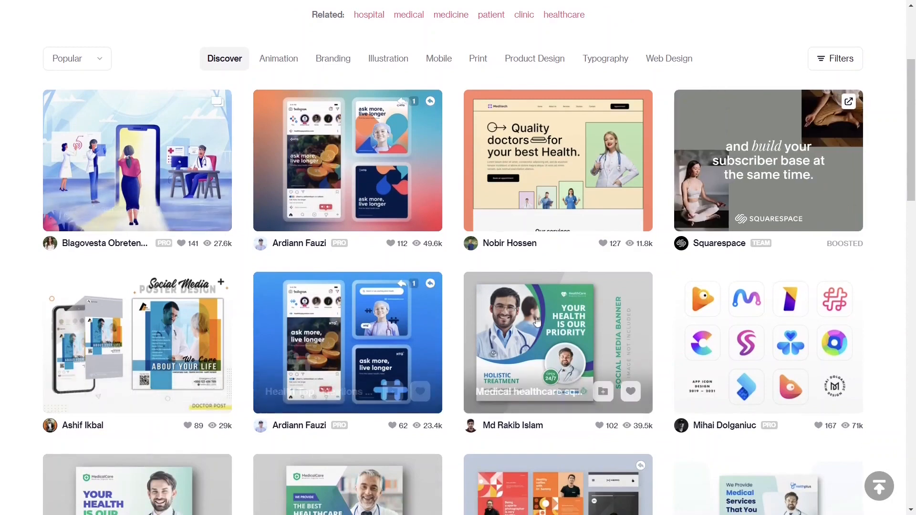
scroll(442, 283, "down", 4)
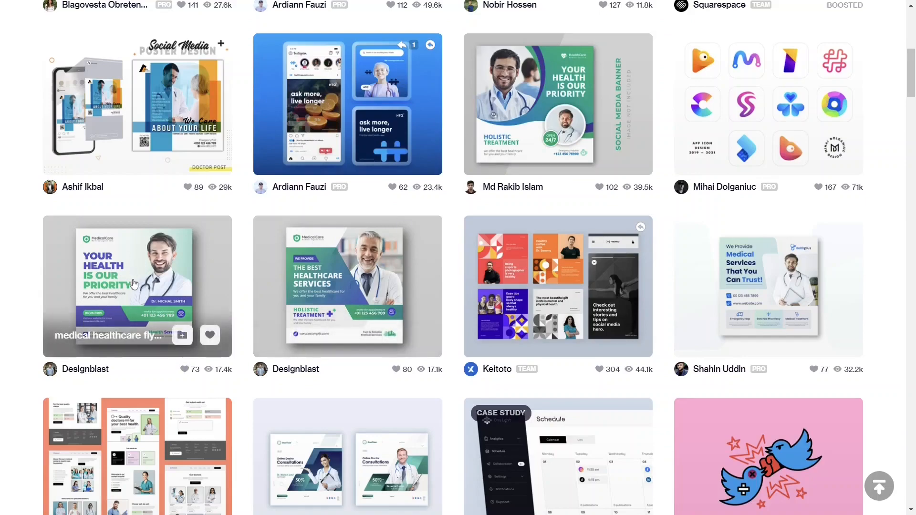
left_click(147, 265)
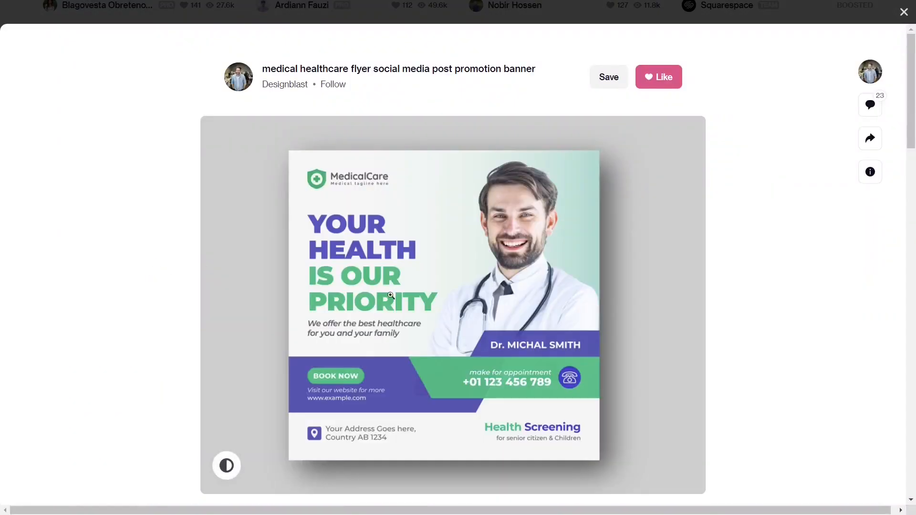
left_click(435, 248)
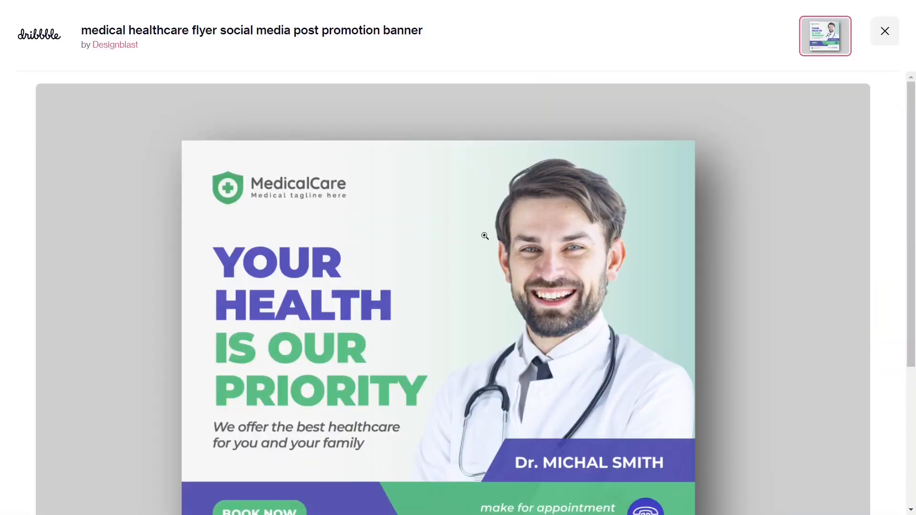
scroll(472, 232, "down", 2)
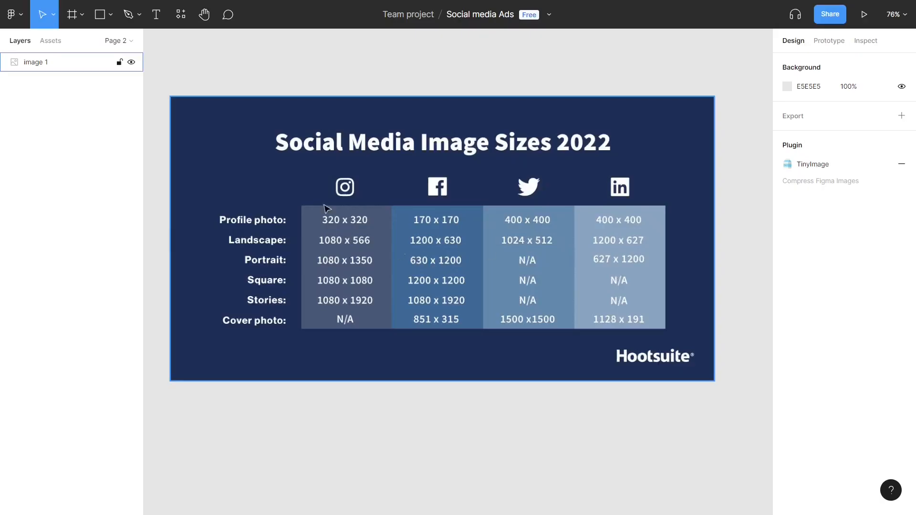
- Switch to Figma, paste the copied medical flyer image below the social media sizes chart and align their left edges
scroll(434, 212, "down", 3)
left_click(505, 196)
scroll(514, 197, "down", 2)
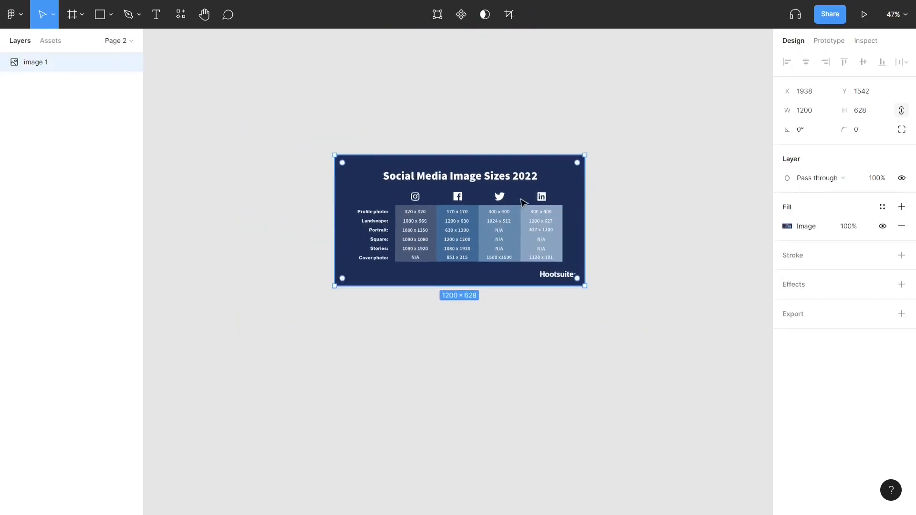
left_click(642, 189)
left_click_drag(650, 167, 604, 233)
left_click_drag(454, 298, 359, 130)
left_click(381, 268)
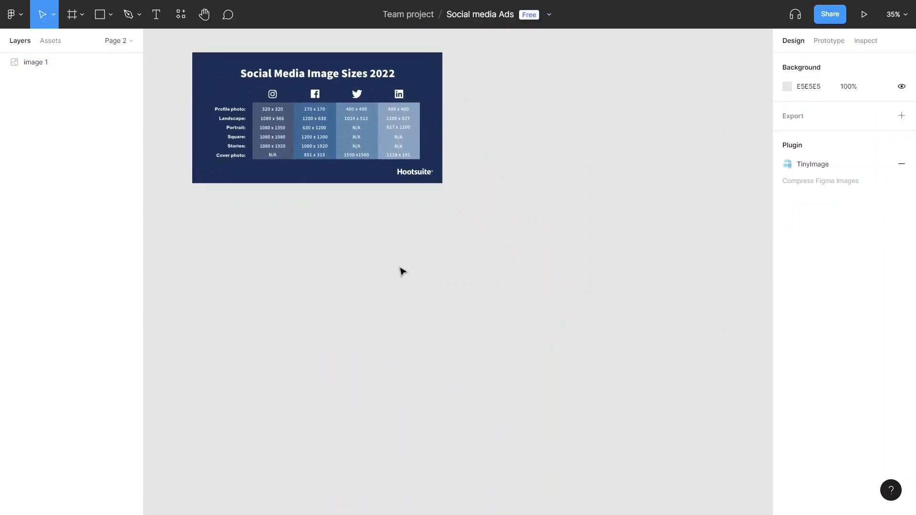
key("ctrl+v")
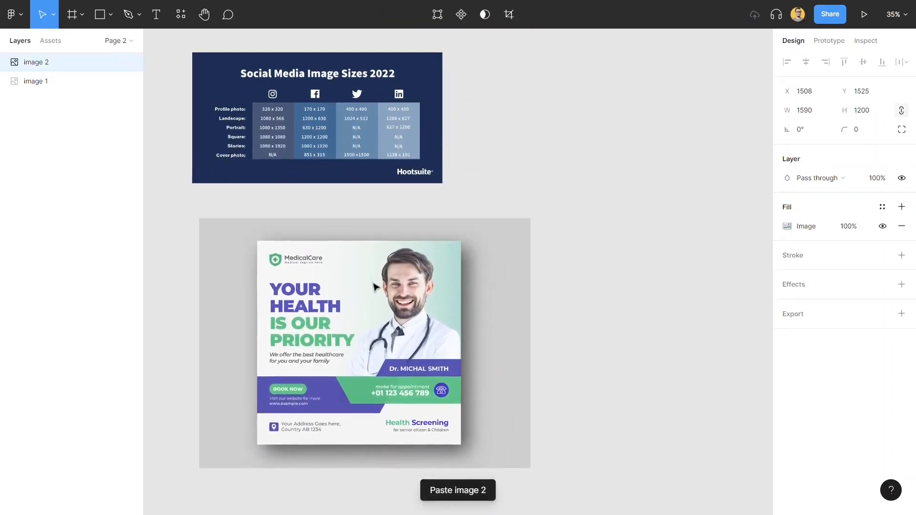
left_click_drag(376, 288, 370, 285)
left_click(579, 242)
left_click_drag(565, 263, 528, 198)
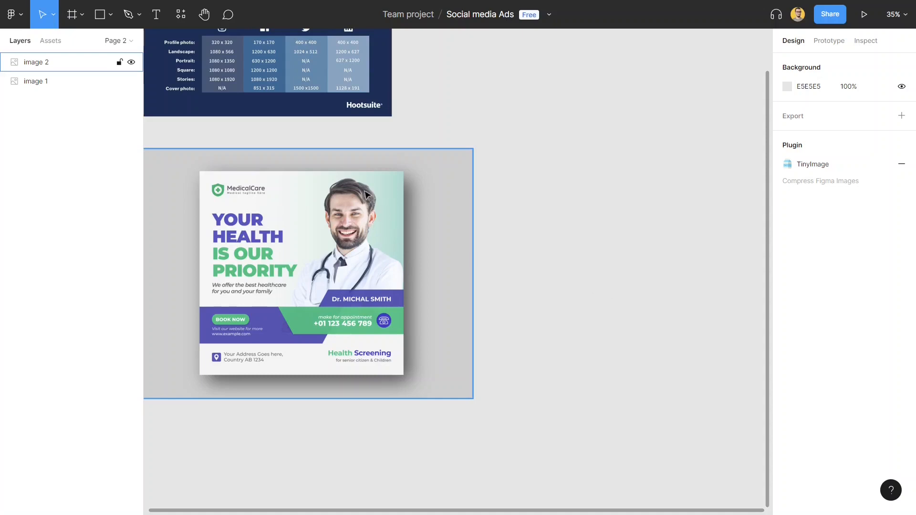
- Start the Frame tool and list its Social media preset sizes
left_click(79, 18)
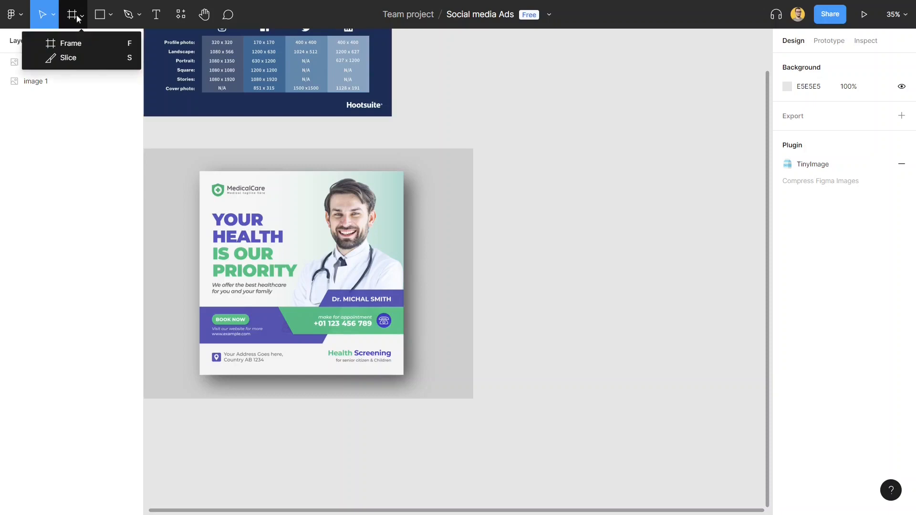
left_click(68, 45)
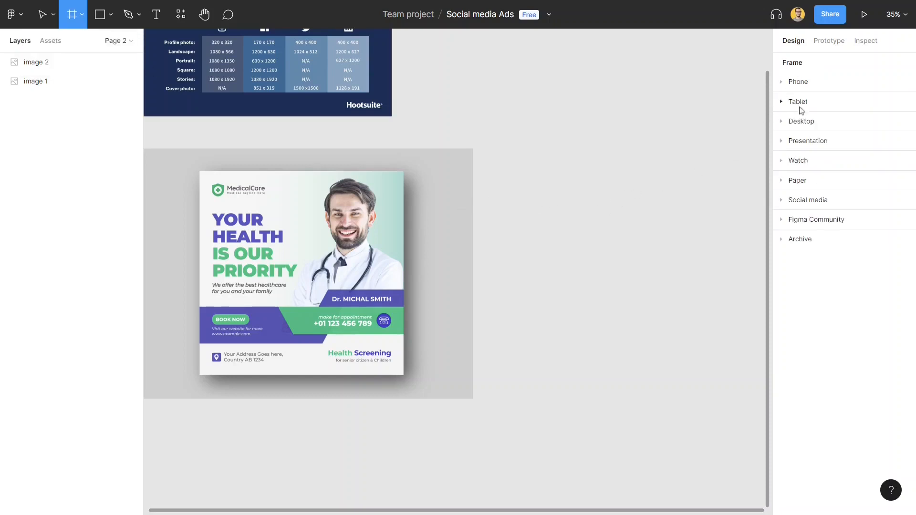
left_click(784, 202)
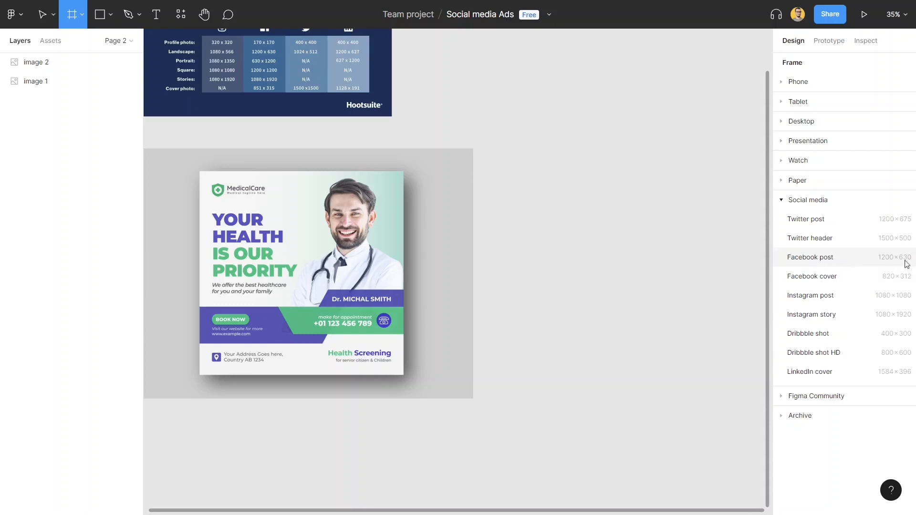
- Examine the recommended square post sizes in the Social Media Image Sizes 2022 chart and compare them with the flyer reference
scroll(337, 115, "up", 4)
left_click_drag(286, 89, 512, 323)
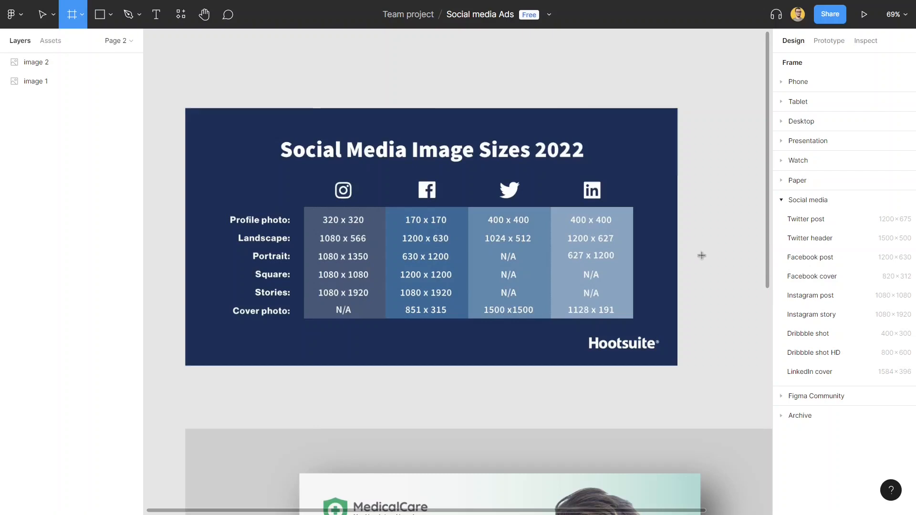
scroll(668, 260, "down", 5)
scroll(645, 264, "down", 3)
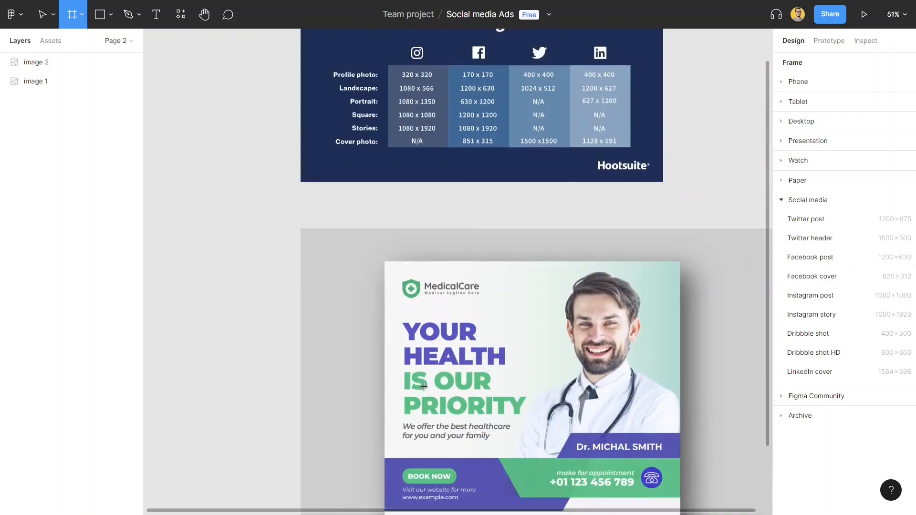
scroll(393, 124, "up", 5)
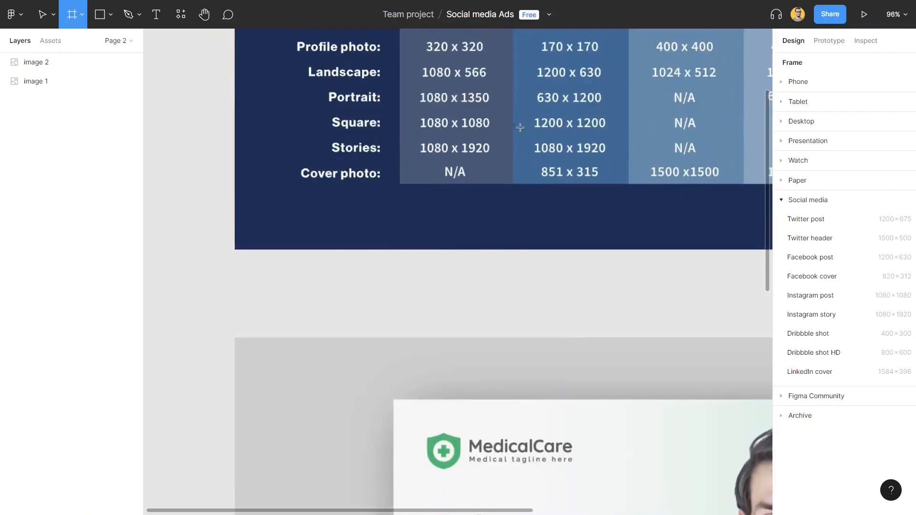
scroll(529, 143, "up", 3)
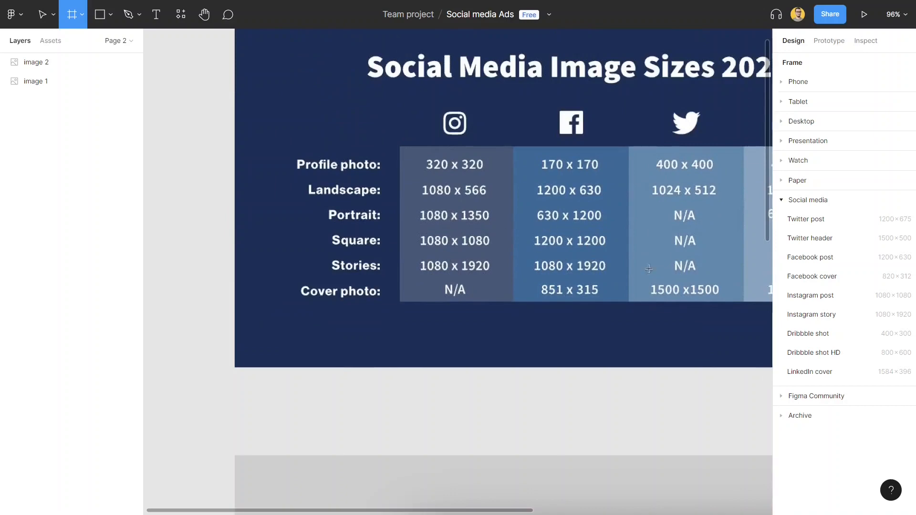
scroll(567, 233, "down", 5)
scroll(626, 293, "down", 1)
left_click_drag(626, 293, 425, 117)
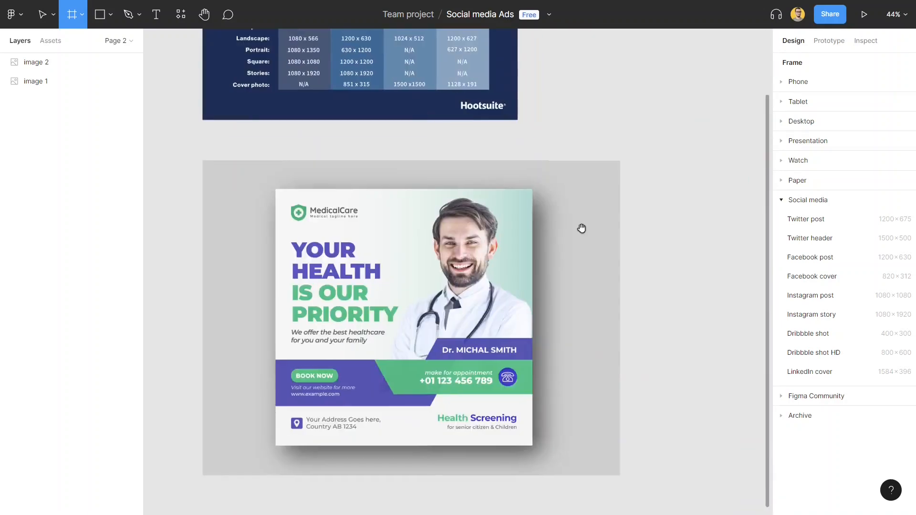
left_click_drag(580, 229, 513, 172)
scroll(511, 172, "down", 2)
left_click_drag(605, 190, 582, 207)
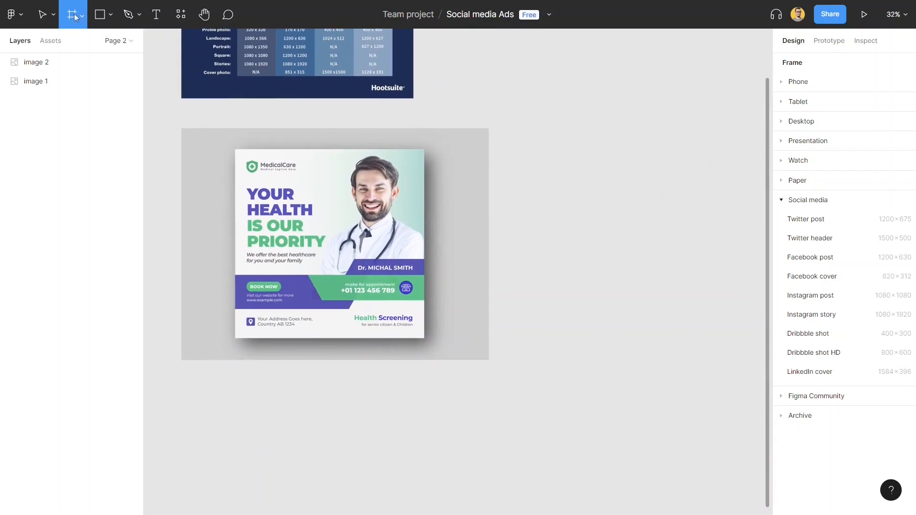
- Draw a frame beside the flyer image and set its width and height to 1200
left_click_drag(537, 141, 731, 342)
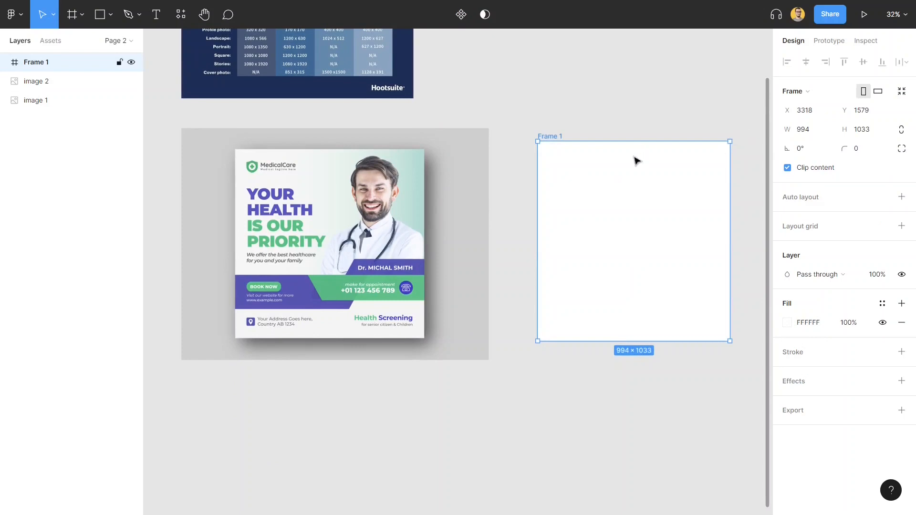
left_click(807, 132)
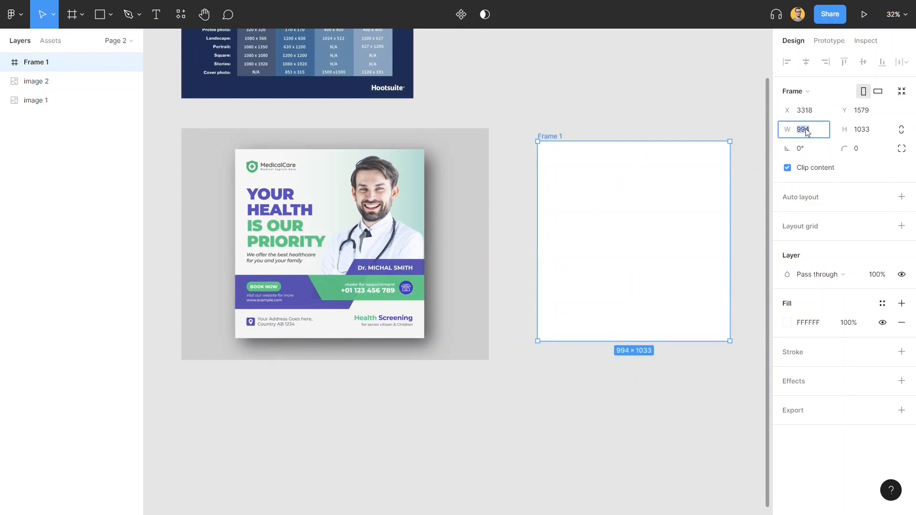
key("Return")
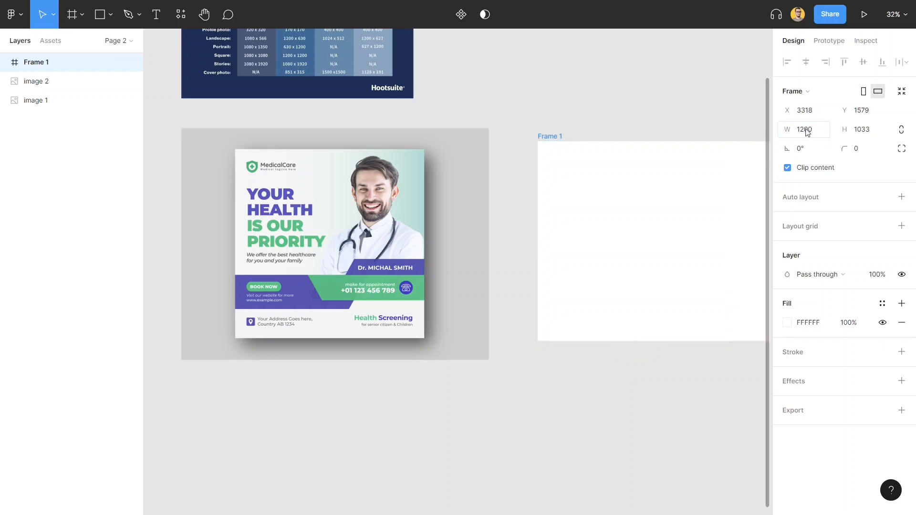
left_click(866, 133)
type("1")
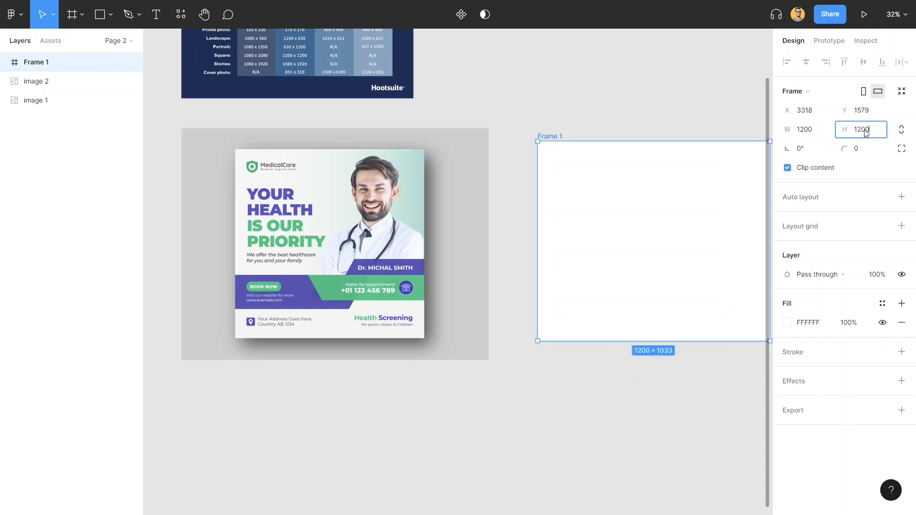
key("Return")
- Move the new frame closer to the flyer image so that their top edges line up
scroll(705, 116, "down", 1)
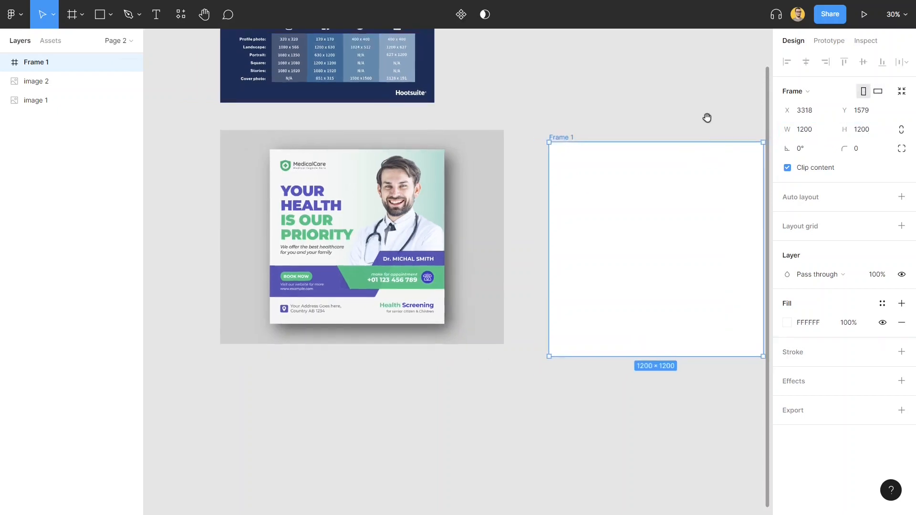
left_click_drag(705, 117, 632, 120)
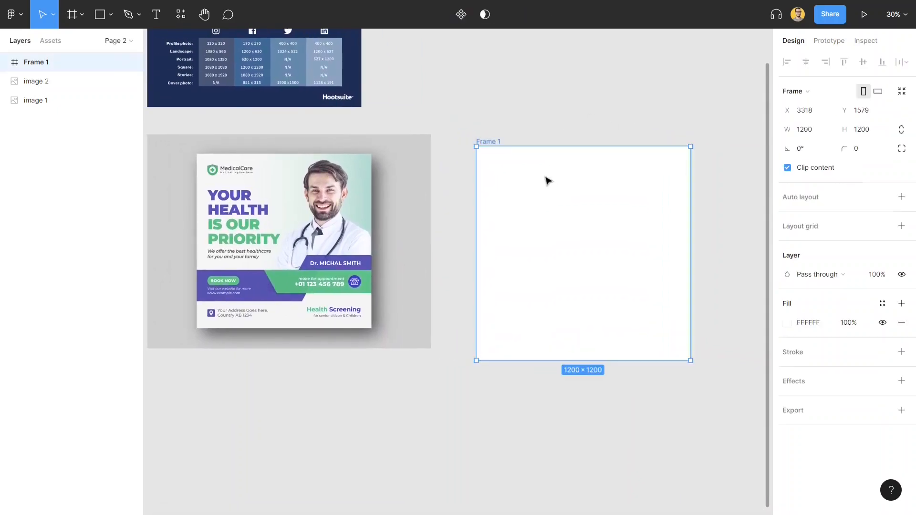
left_click_drag(534, 173, 525, 161)
left_click(552, 103)
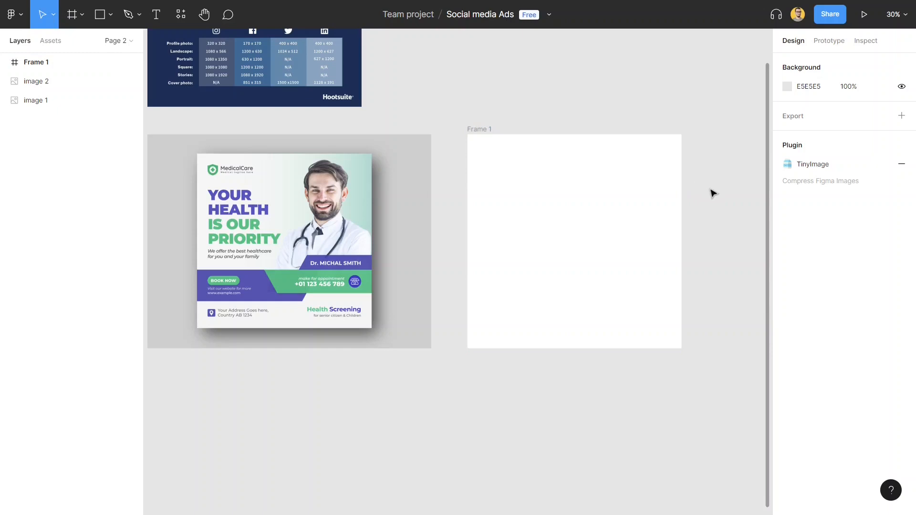
- Trace the wide purple band behind the flyer's BOOK NOW button with the Pen tool as a closed four-point shape with a slanted right end
scroll(295, 214, "left", 2)
scroll(305, 217, "up", 2)
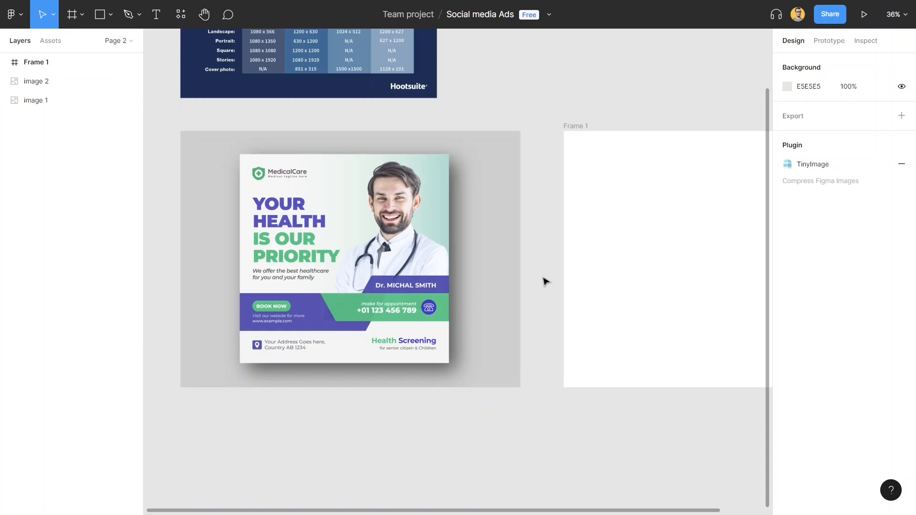
left_click_drag(547, 273, 505, 272)
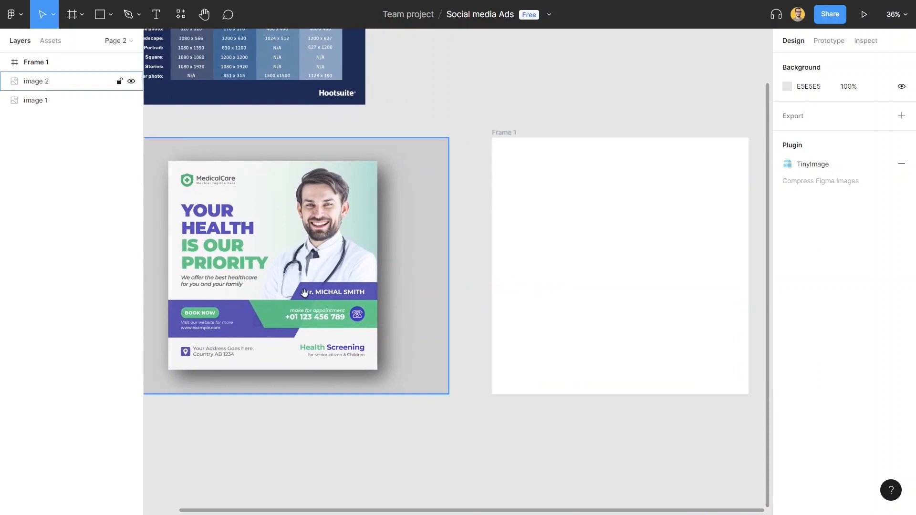
scroll(277, 285, "down", 2)
scroll(277, 285, "left", 2)
scroll(277, 284, "up", 3)
scroll(304, 262, "left", 2)
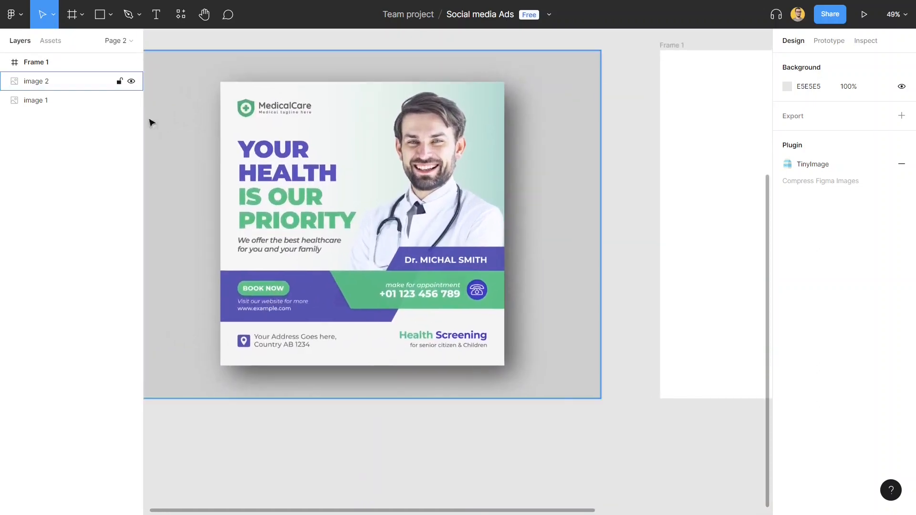
left_click(128, 16)
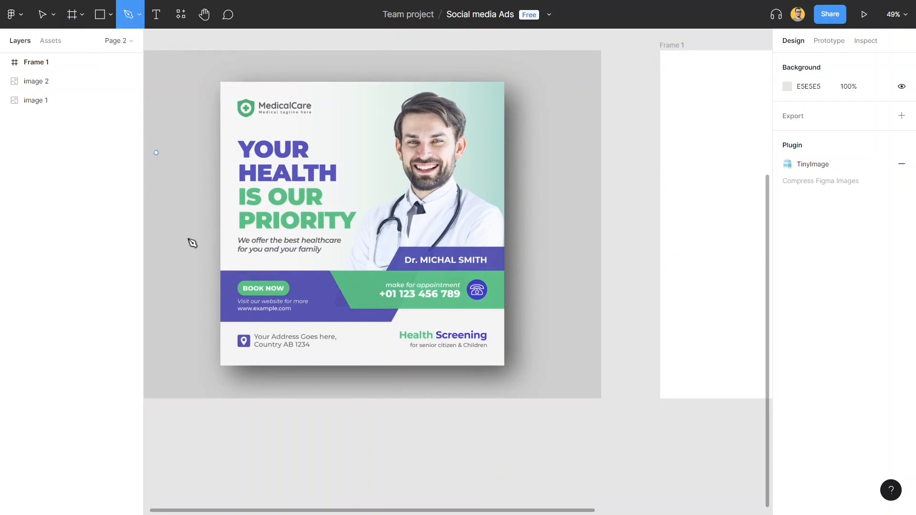
scroll(267, 329, "up", 5)
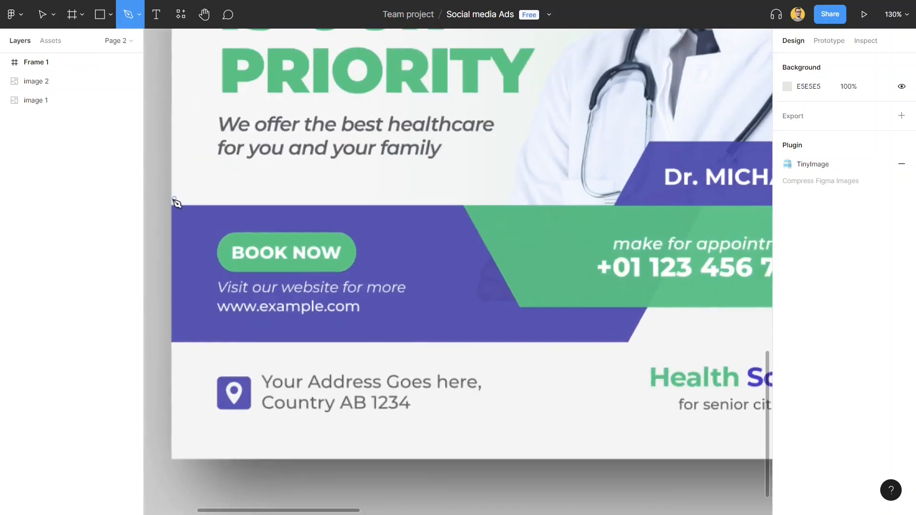
left_click(171, 205)
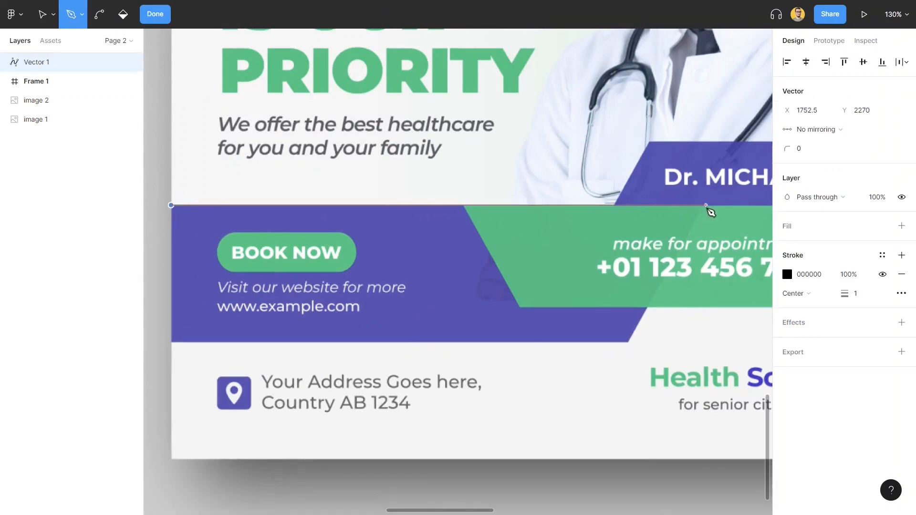
left_click(705, 205)
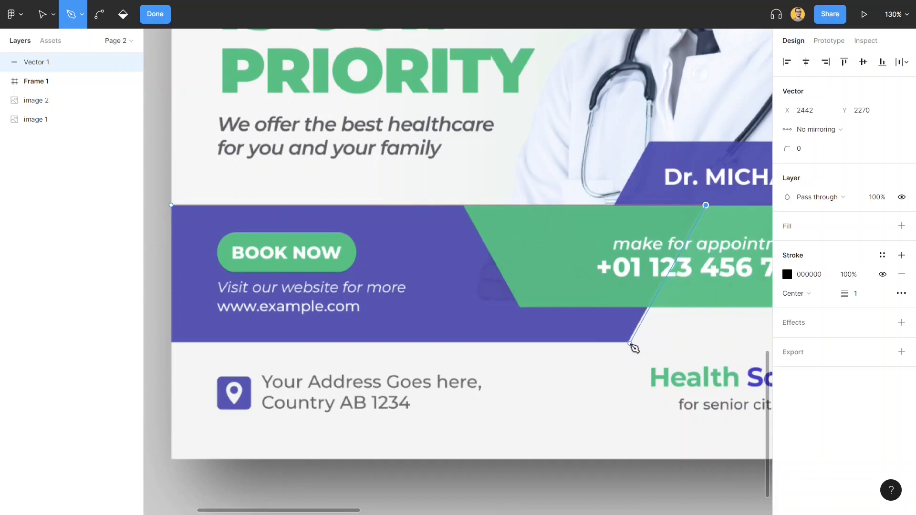
left_click(629, 342)
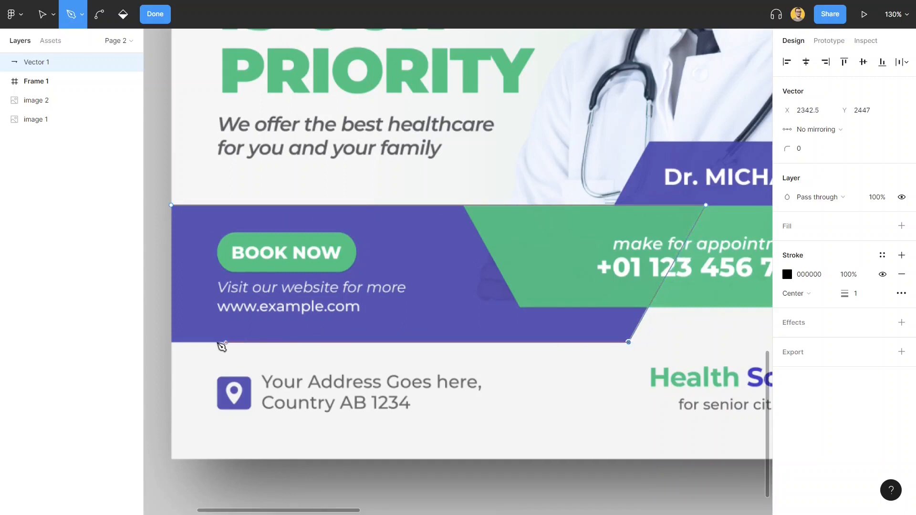
left_click(171, 342)
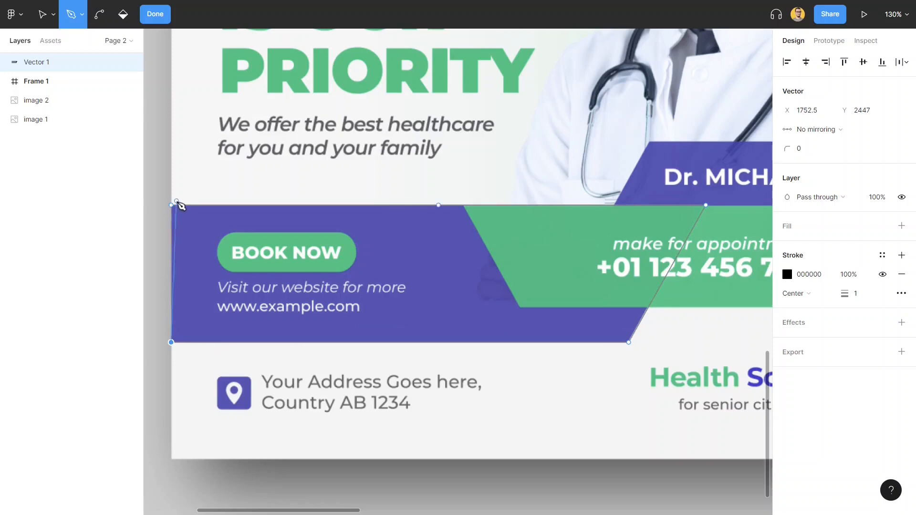
left_click(171, 205)
- Give the traced purple-band shape a solid D9D9D9 fill and remove its stroke
scroll(257, 235, "down", 5)
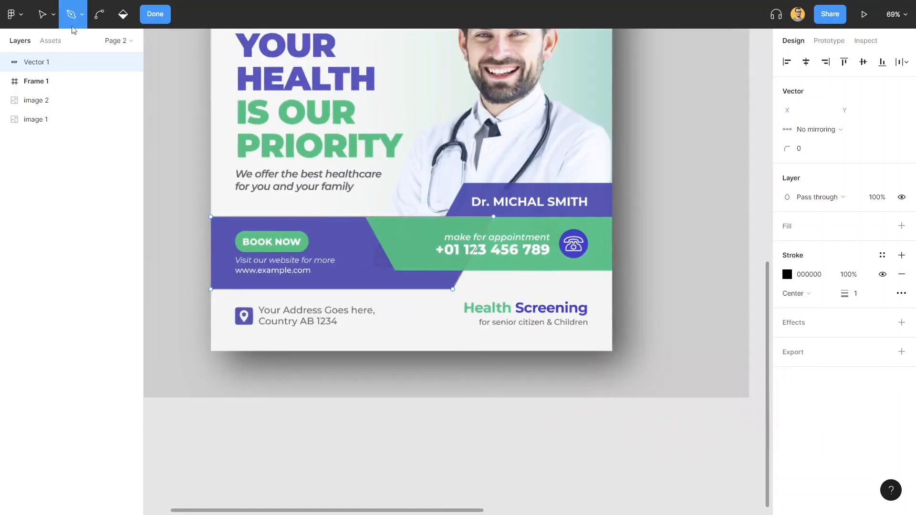
left_click(43, 15)
scroll(346, 308, "down", 2)
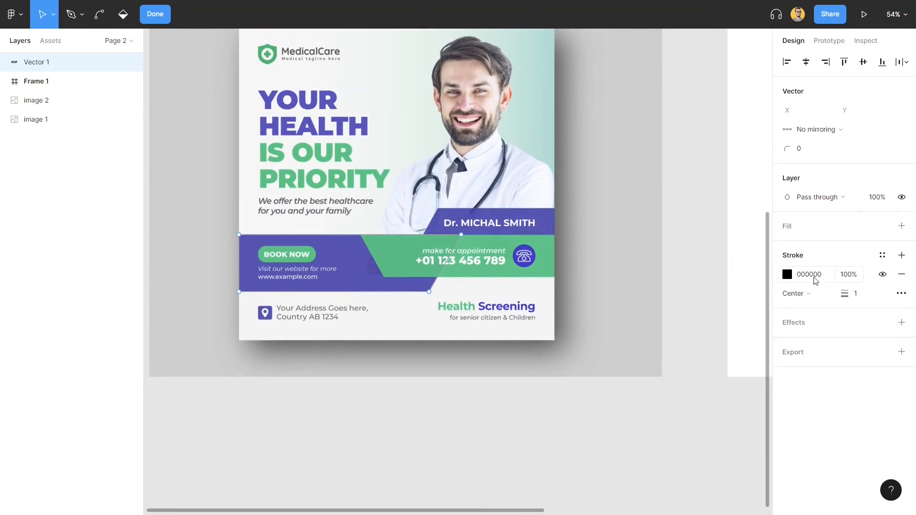
left_click(799, 229)
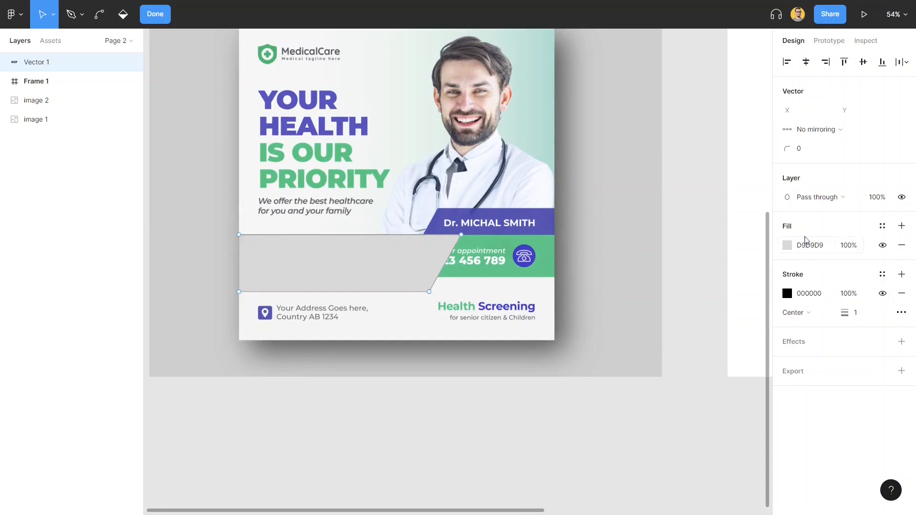
left_click(902, 293)
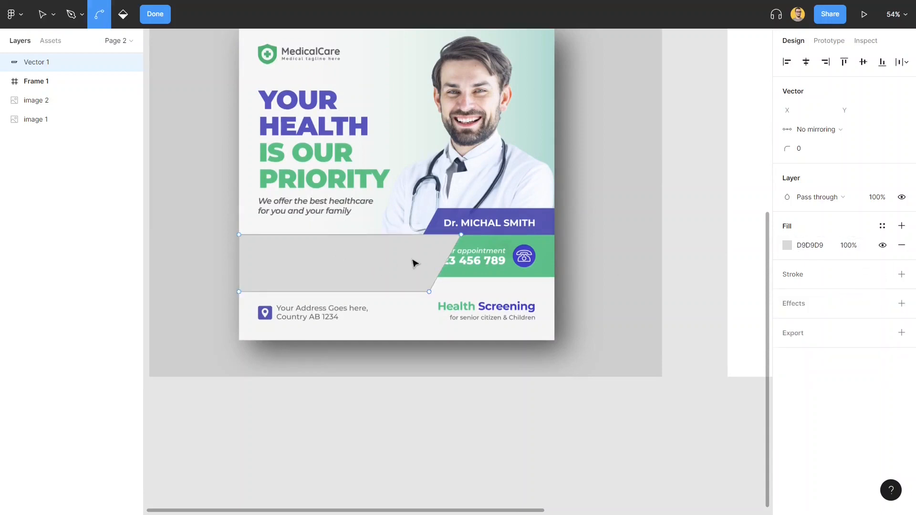
- Move the filled band shape from the flyer image into Frame 1, flush with the frame's left edge in its lower part
scroll(413, 261, "down", 3, "ctrl")
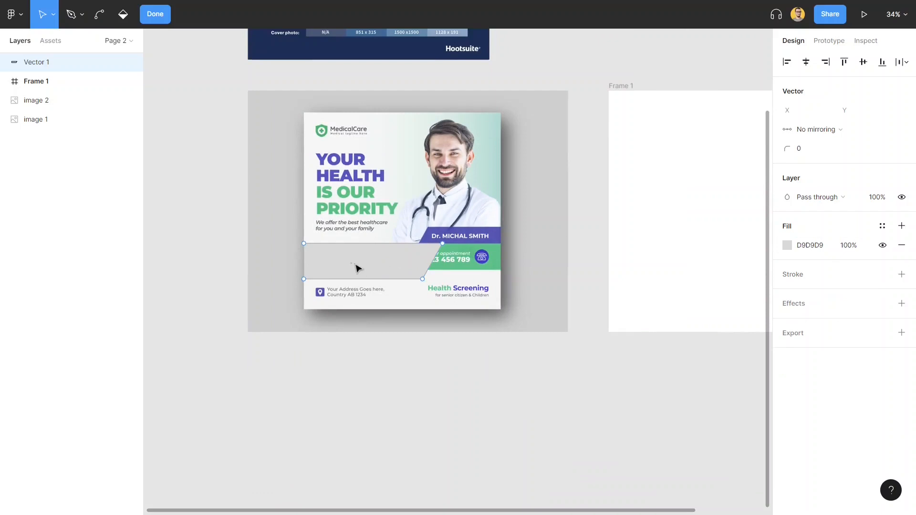
key("Escape")
left_click_drag(359, 266, 650, 252)
left_click(603, 235)
left_click_drag(654, 199, 542, 206)
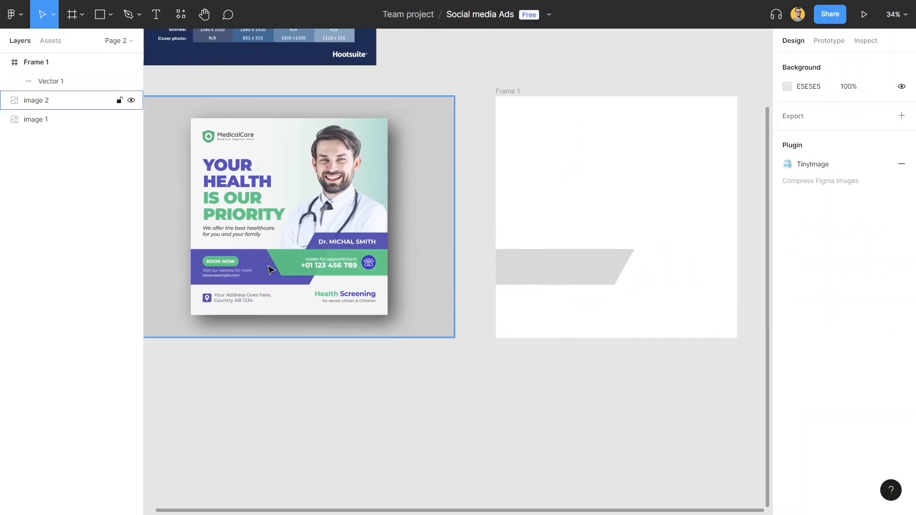
- Trace the green appointment band on the flyer with the Pen tool as a closed four-point shape with a slanted left end
scroll(285, 258, "up", 2)
scroll(318, 259, "up", 3)
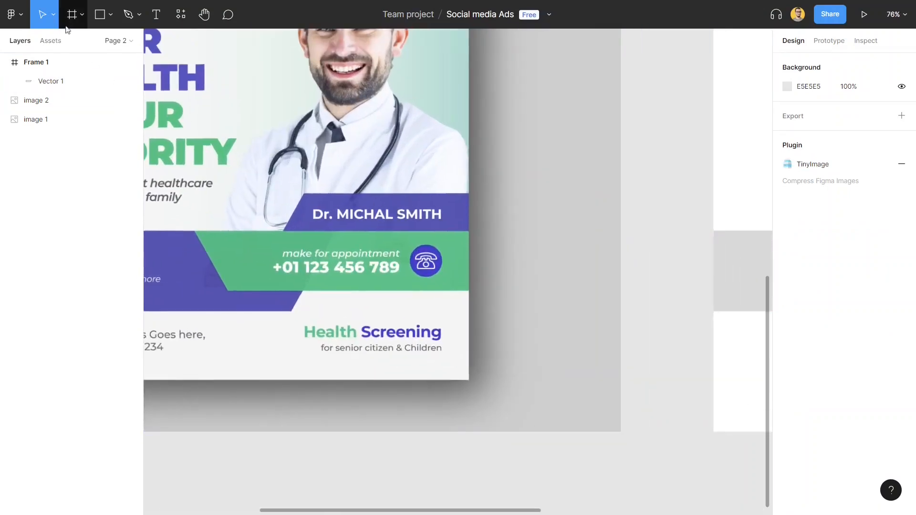
left_click(126, 15)
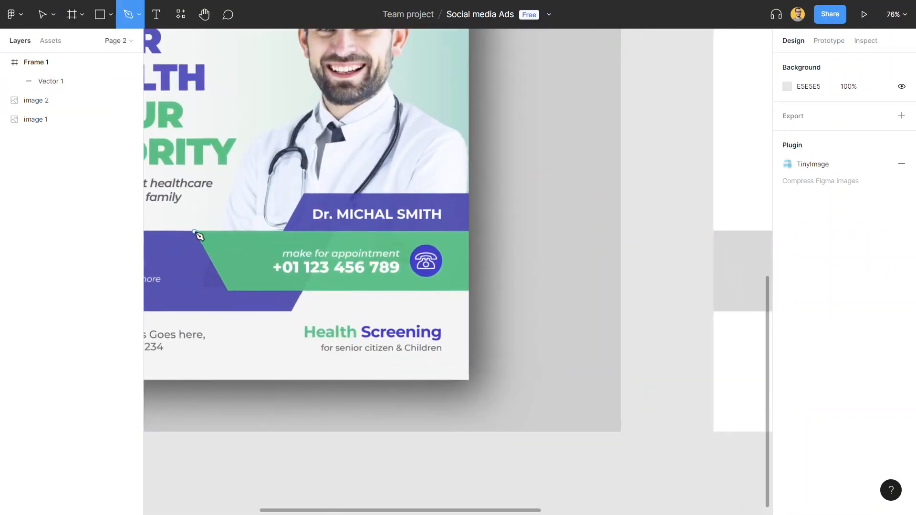
scroll(196, 235, "up", 6)
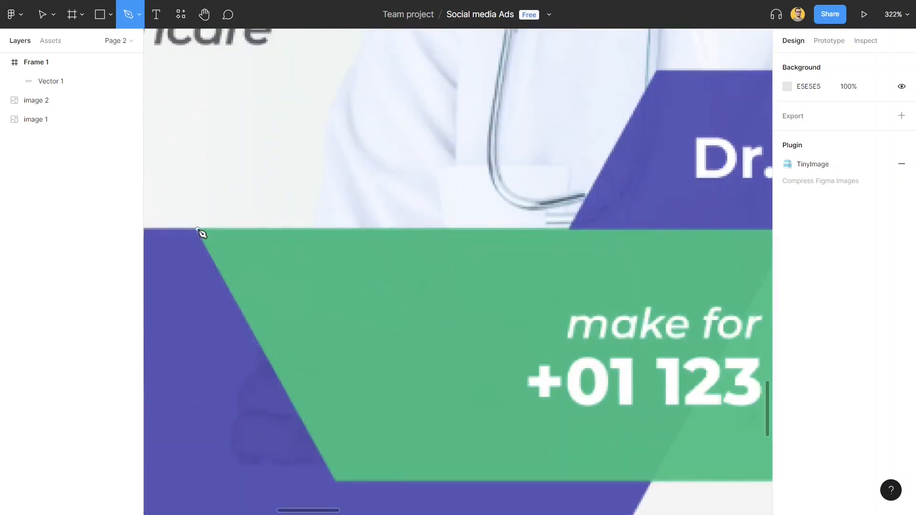
left_click(194, 228)
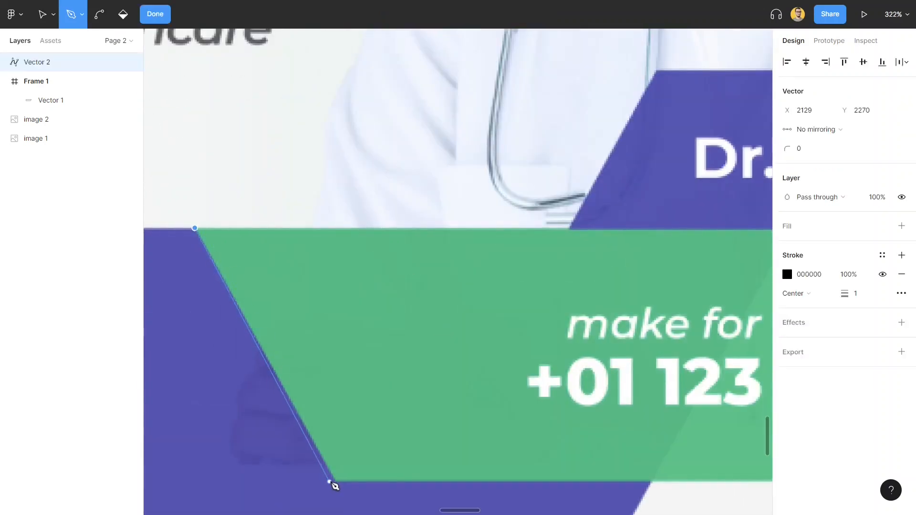
left_click(334, 482)
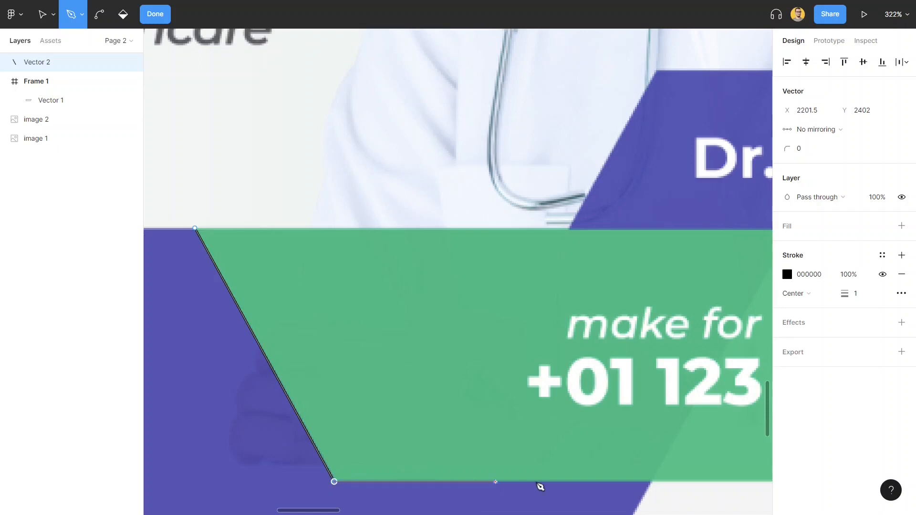
scroll(720, 472, "right", 2)
scroll(720, 474, "right", 15)
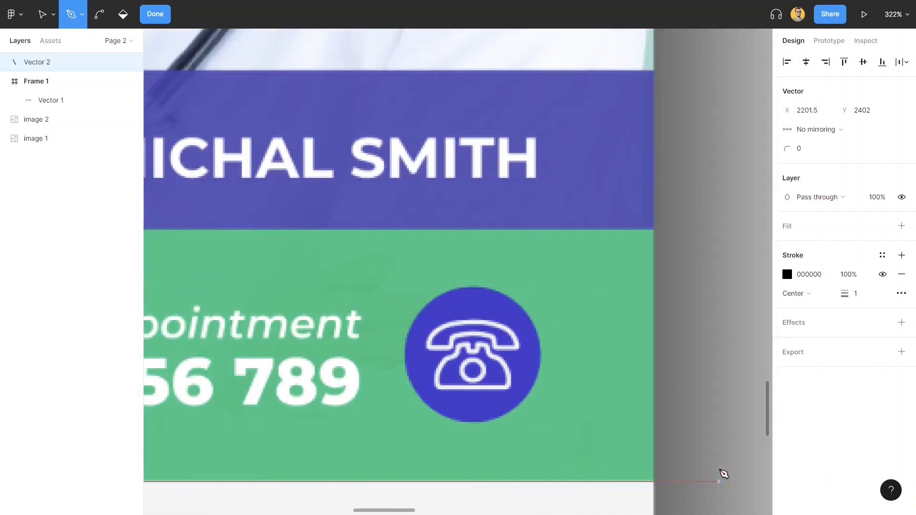
left_click(636, 482)
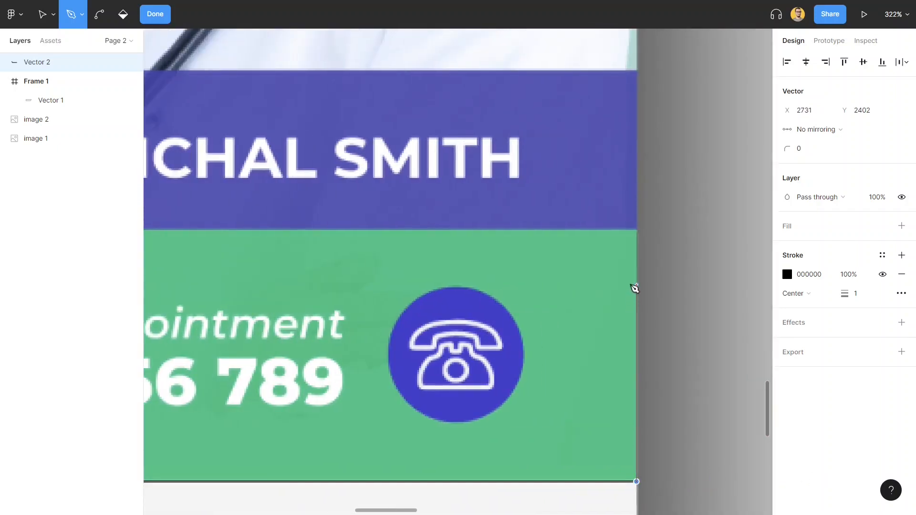
left_click(636, 230)
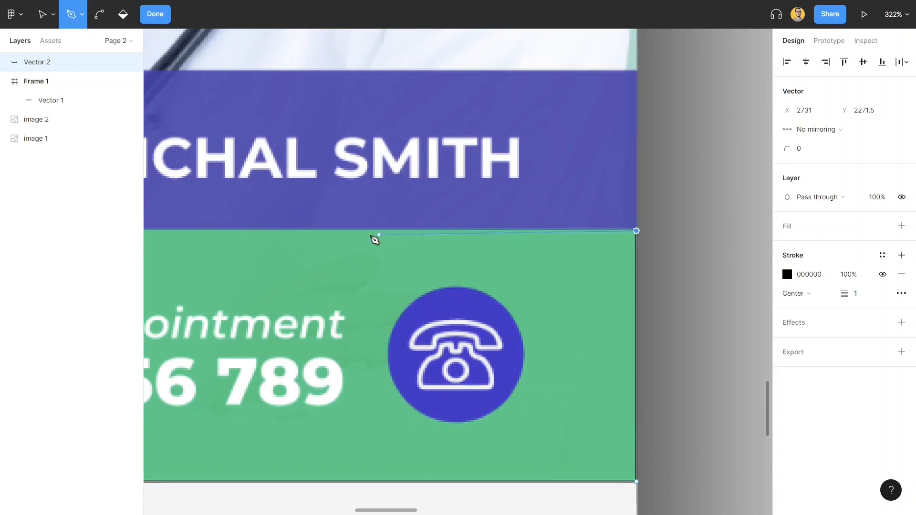
scroll(272, 230, "left", 8)
scroll(272, 230, "left", 10)
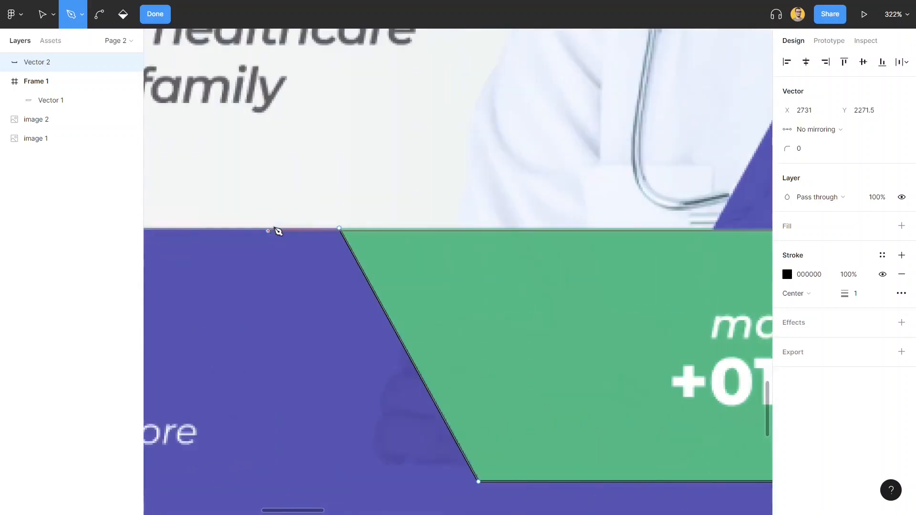
left_click(340, 229)
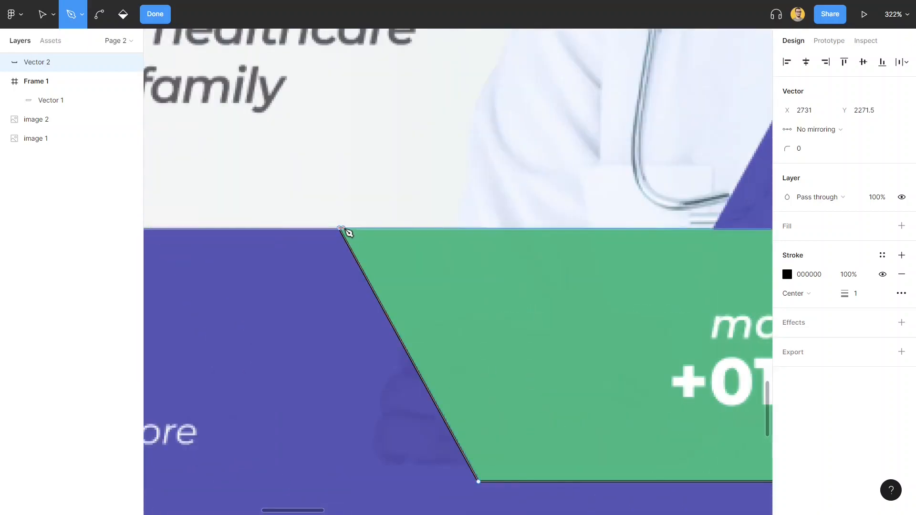
- Add a solid D9D9D9 fill to the green-band tracing and remove its black stroke
scroll(515, 262, "down", 5)
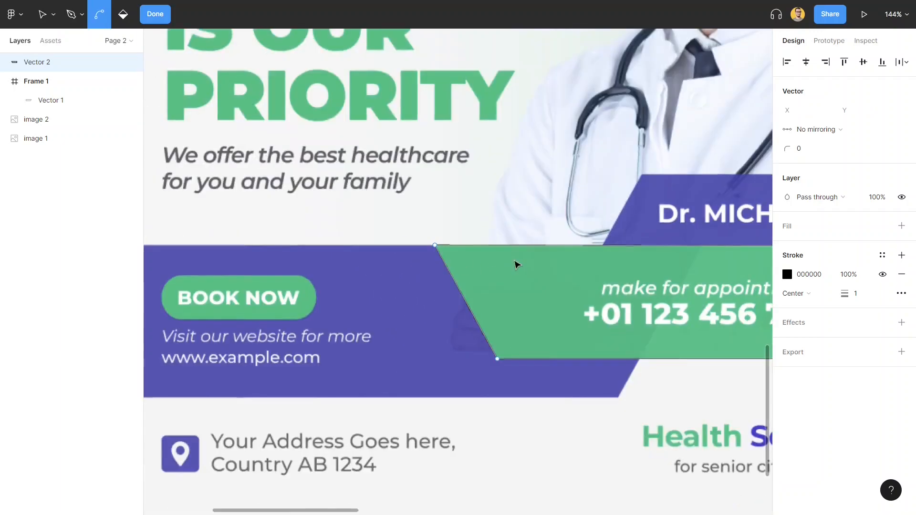
left_click_drag(680, 261, 398, 279)
scroll(666, 282, "up", 10)
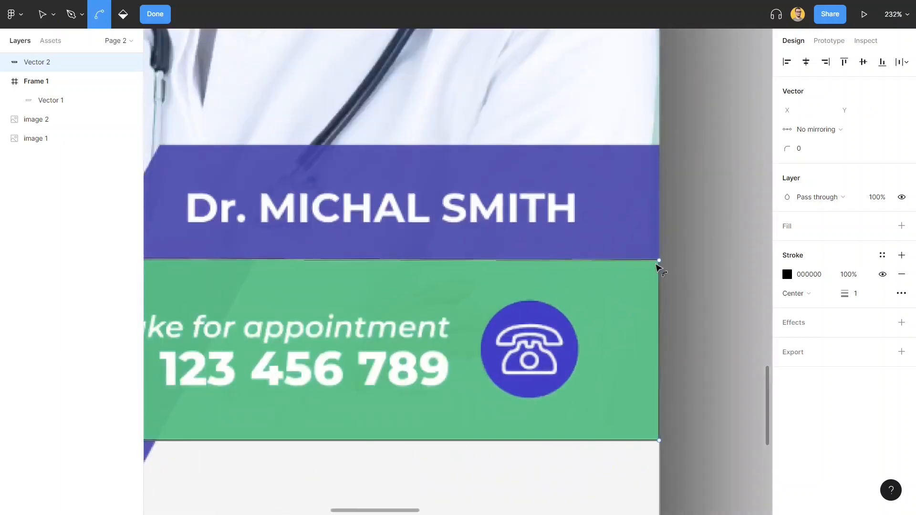
scroll(671, 259, "down", 10)
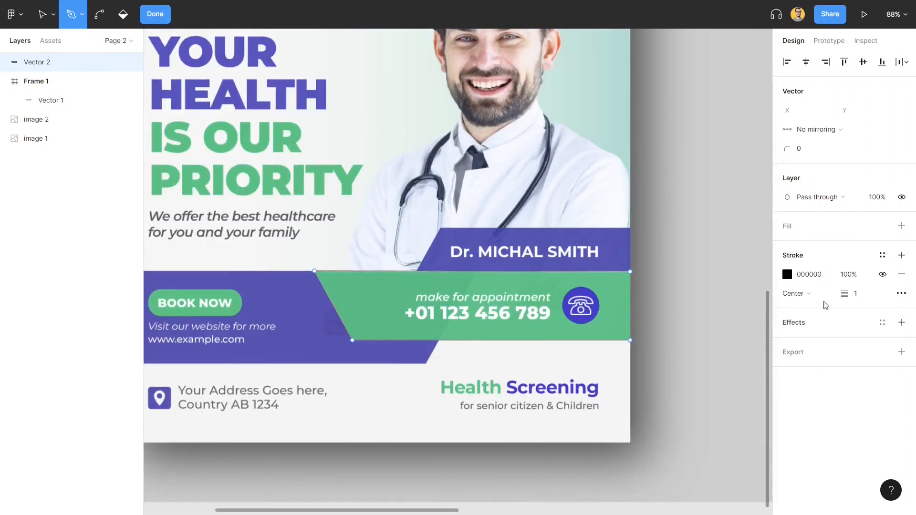
left_click(809, 228)
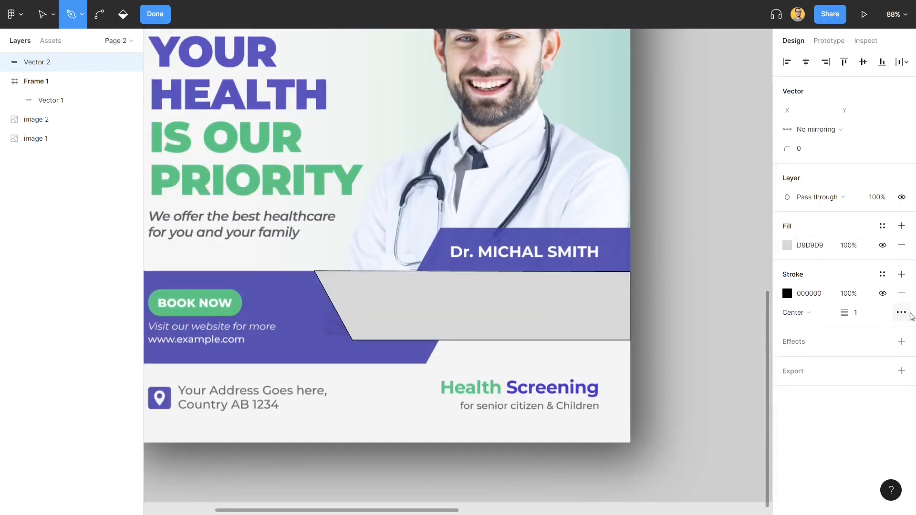
left_click(901, 294)
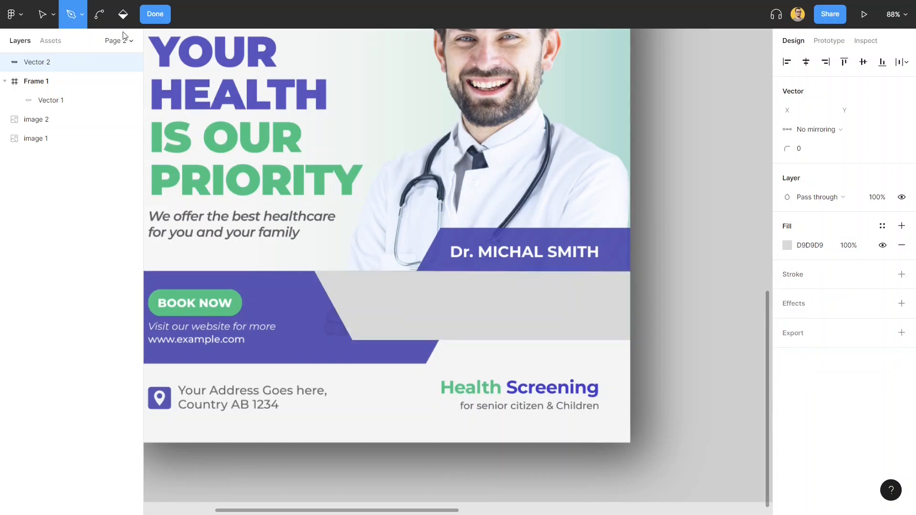
- Move the second band shape into Frame 1 at about X 600, Y 759, against the right edge and top-aligned with the first band
left_click(42, 20)
scroll(474, 246, "down", 3)
left_click_drag(596, 284, 407, 279)
key("Escape")
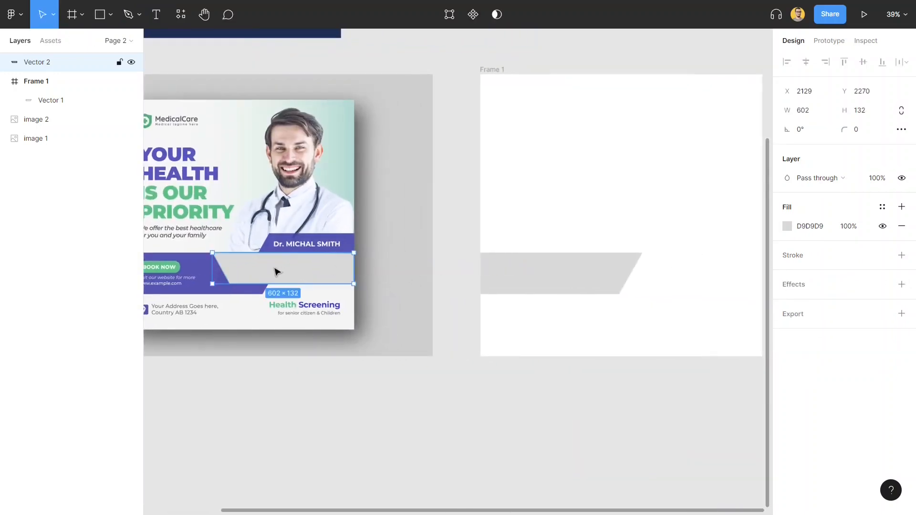
left_click_drag(277, 272, 685, 272)
left_click_drag(548, 312, 458, 291)
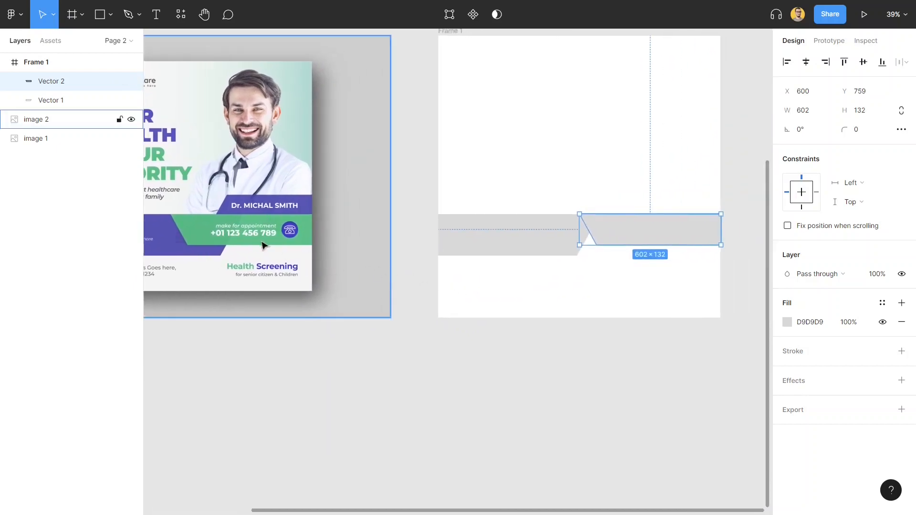
left_click_drag(303, 347, 352, 315)
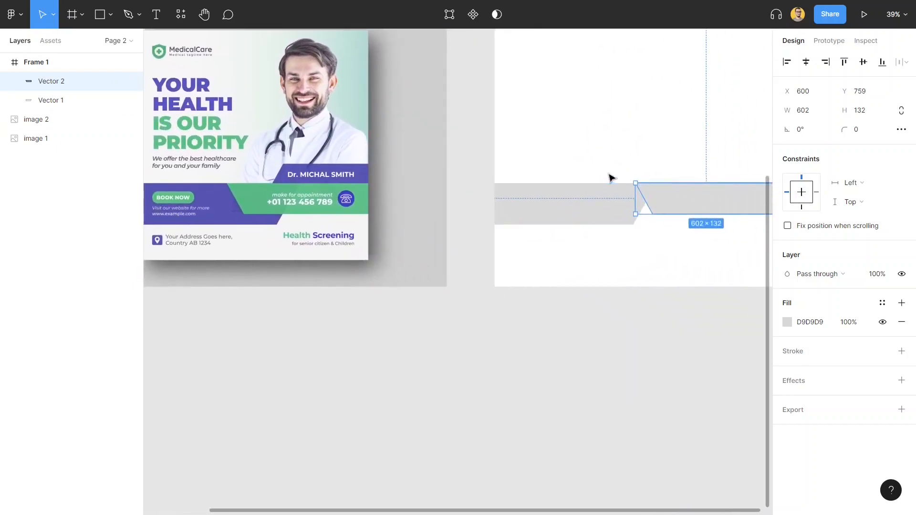
scroll(597, 181, "down", 3)
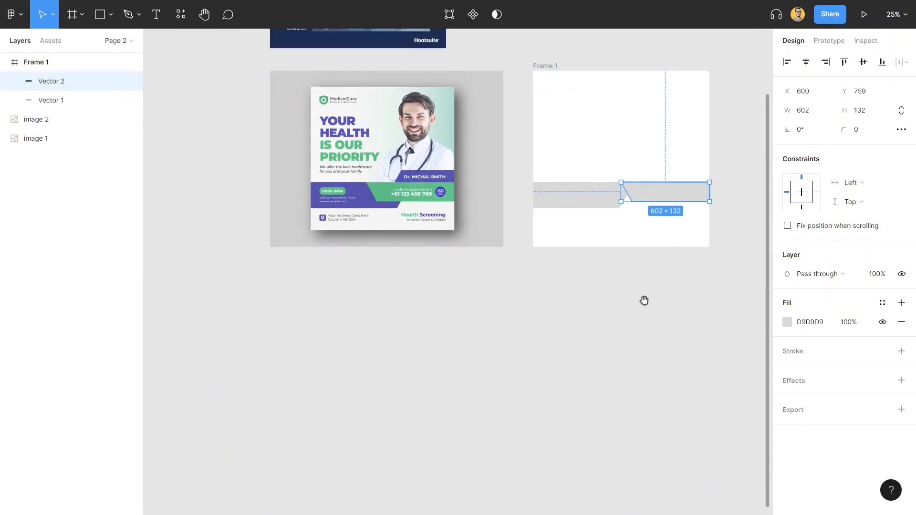
left_click(653, 271)
left_click_drag(649, 263, 560, 311)
scroll(572, 309, "up", 2)
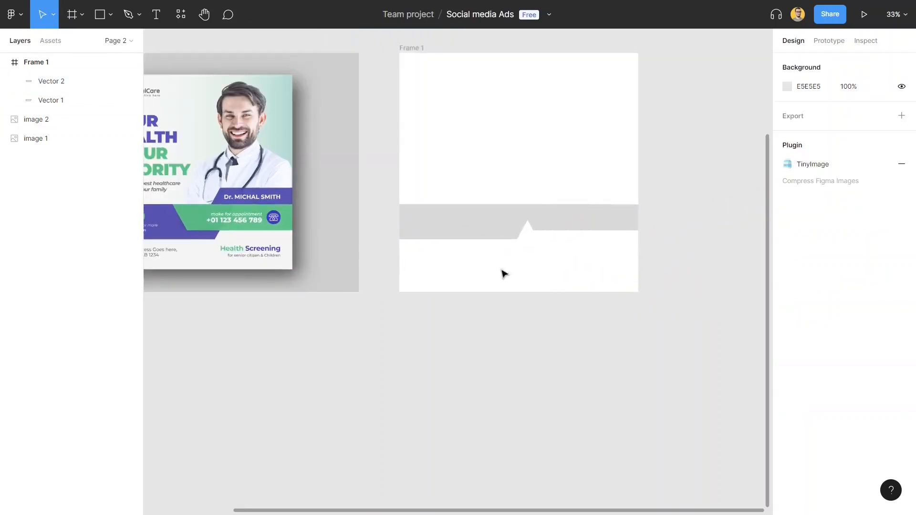
- Fill the right-hand band in Frame 1 with green 1CBB81 sampled from the flyer, at 80% opacity
left_click_drag(478, 278, 549, 297)
left_click(596, 237)
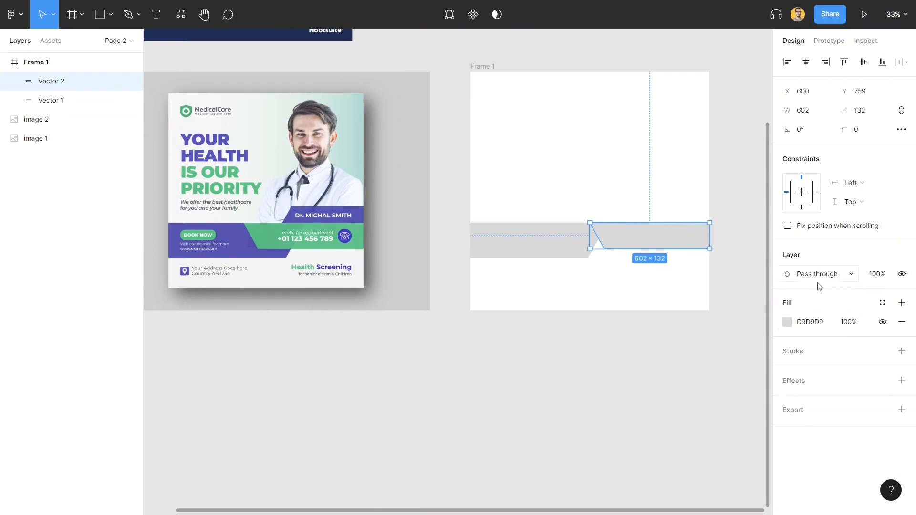
left_click(787, 323)
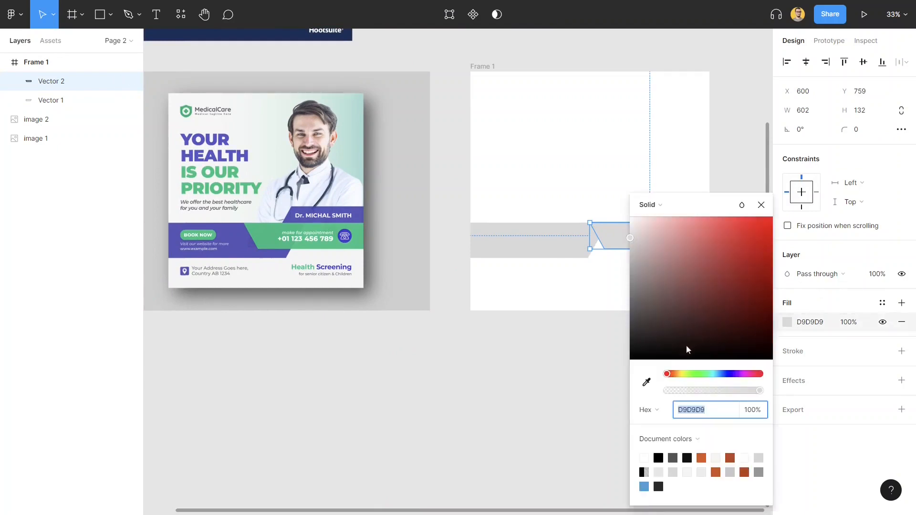
left_click(652, 383)
left_click(272, 229)
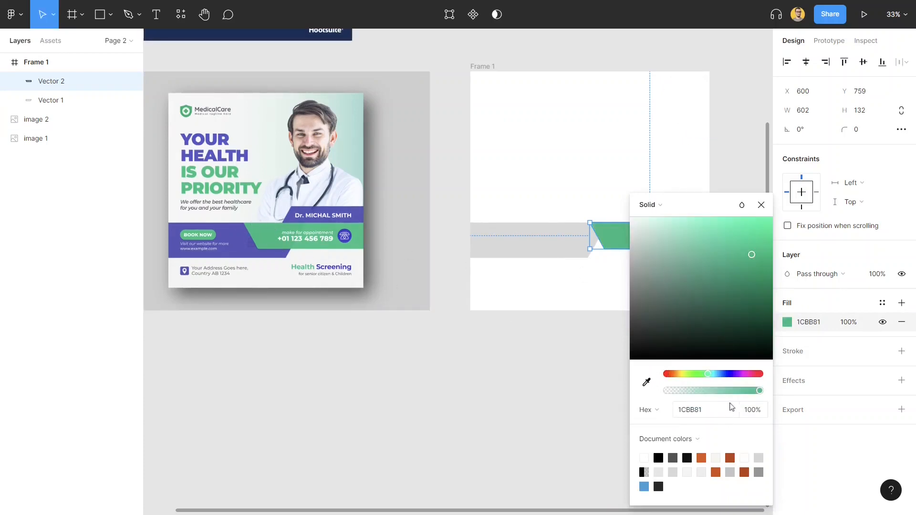
left_click(753, 413)
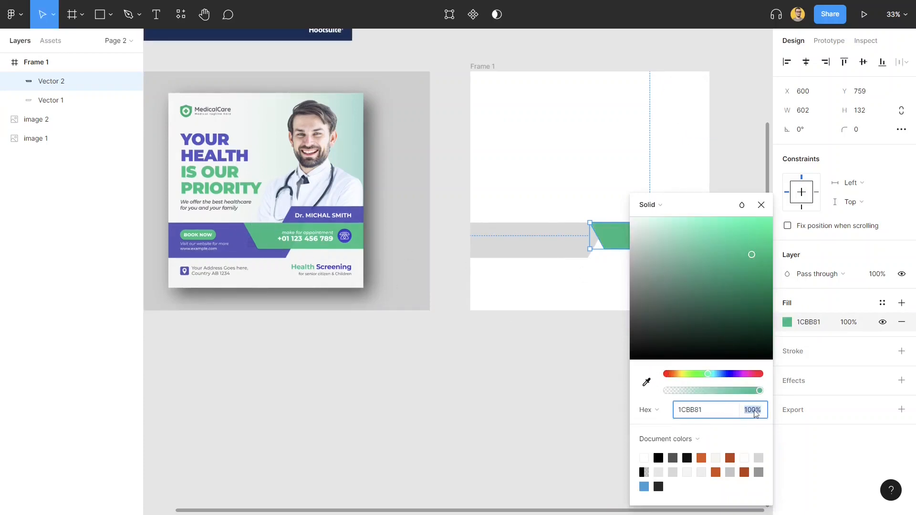
type("80")
key("Return")
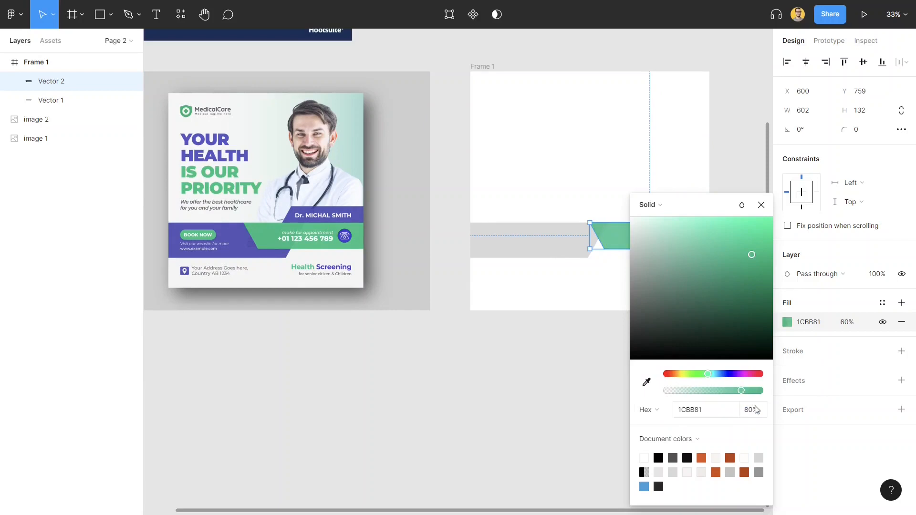
left_click(529, 317)
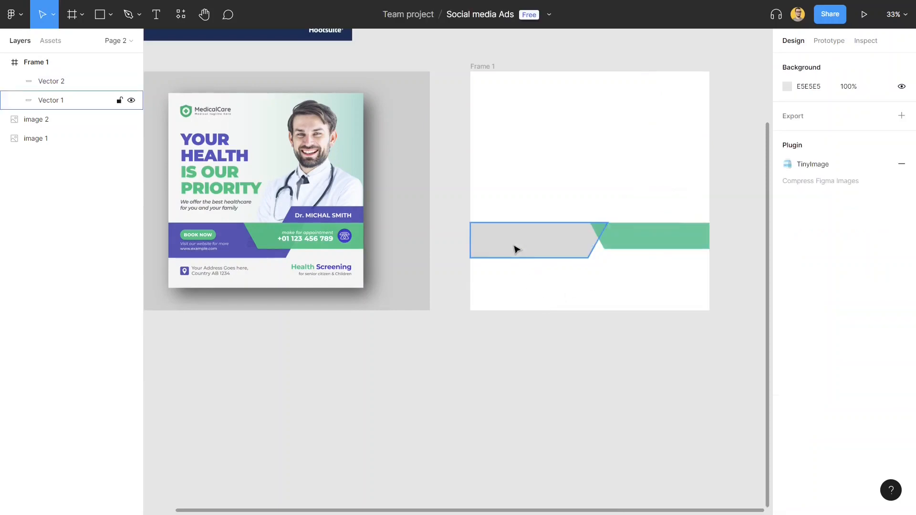
- Fill the left-hand band with purple 5755B6 sampled from the flyer, at 80% opacity
left_click(515, 247)
left_click(787, 322)
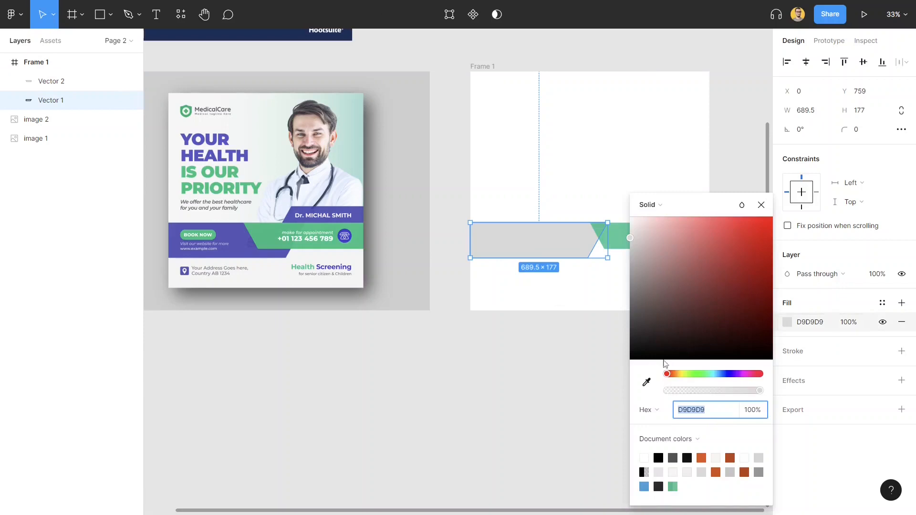
left_click(646, 381)
left_click(235, 227)
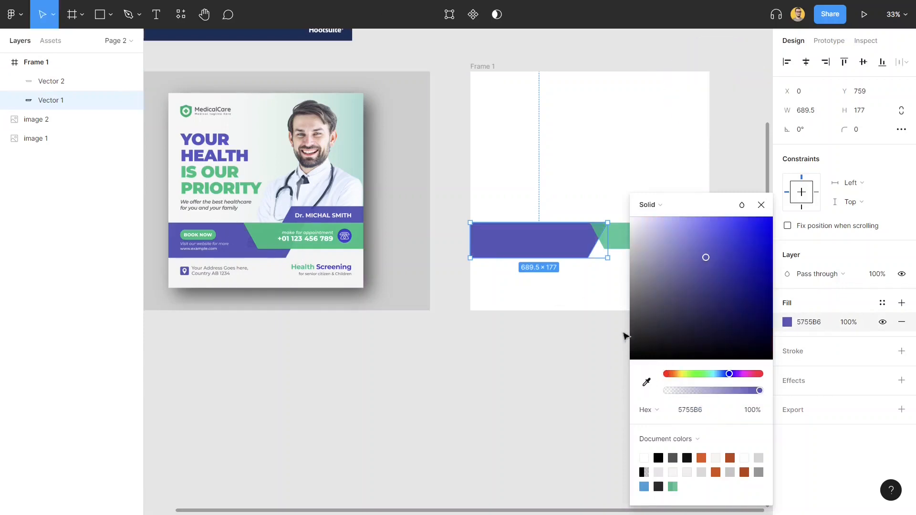
left_click(751, 411)
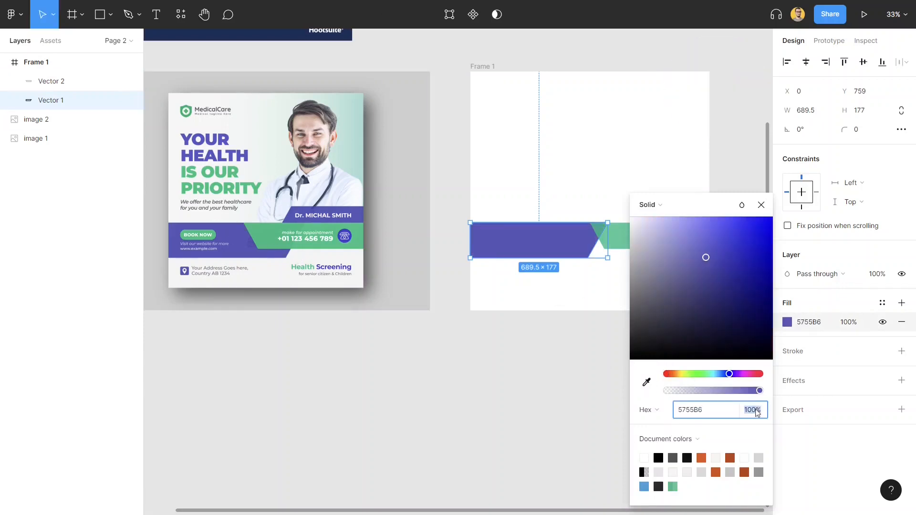
type("80")
key("Return")
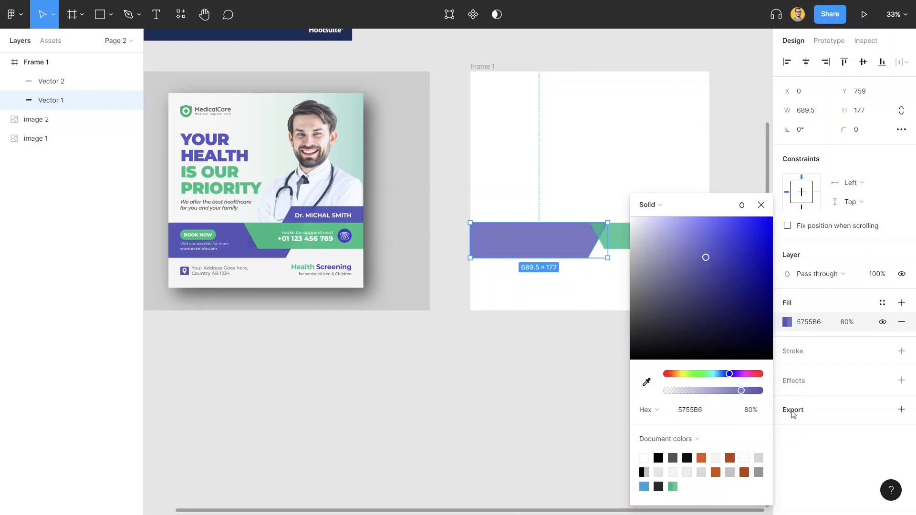
left_click(533, 373)
- Enlarge the purple band to about 810 × 208 and the green band to about 833 × 152 so that they overlap
left_click(623, 246)
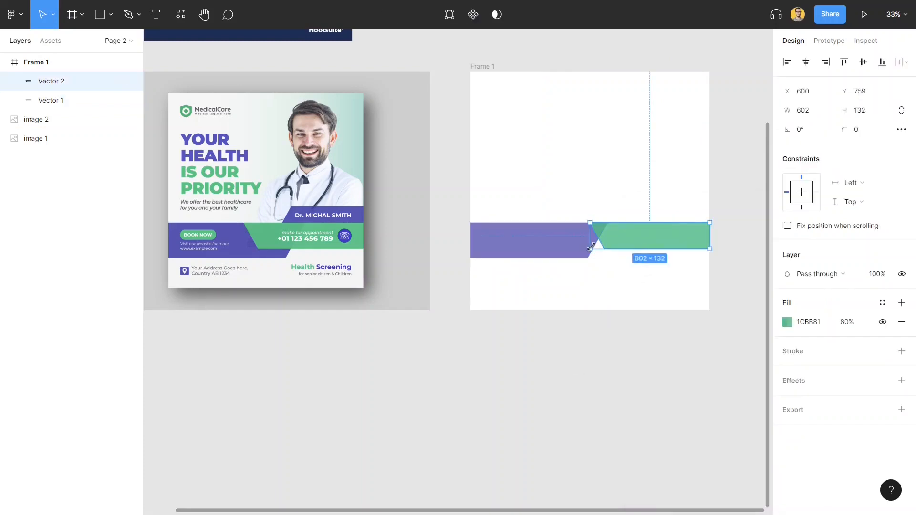
left_click_drag(591, 247, 622, 265)
left_click(500, 256)
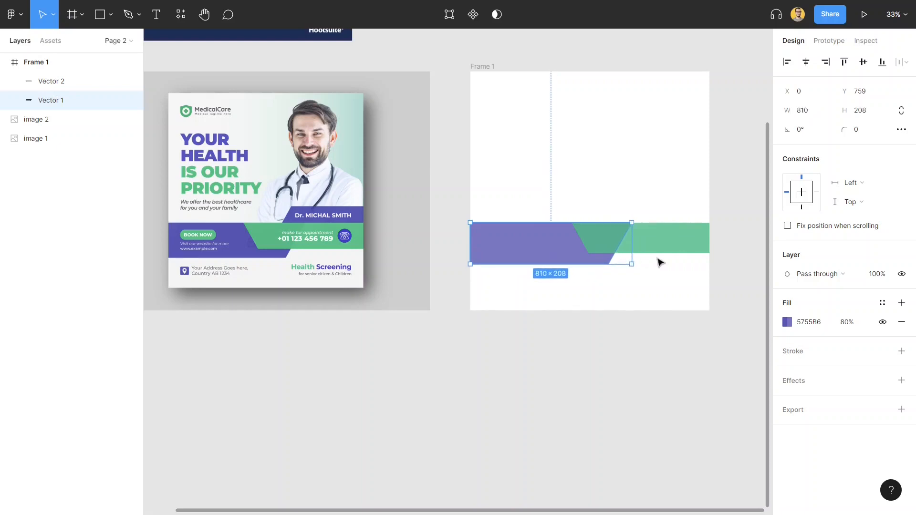
left_click(634, 244)
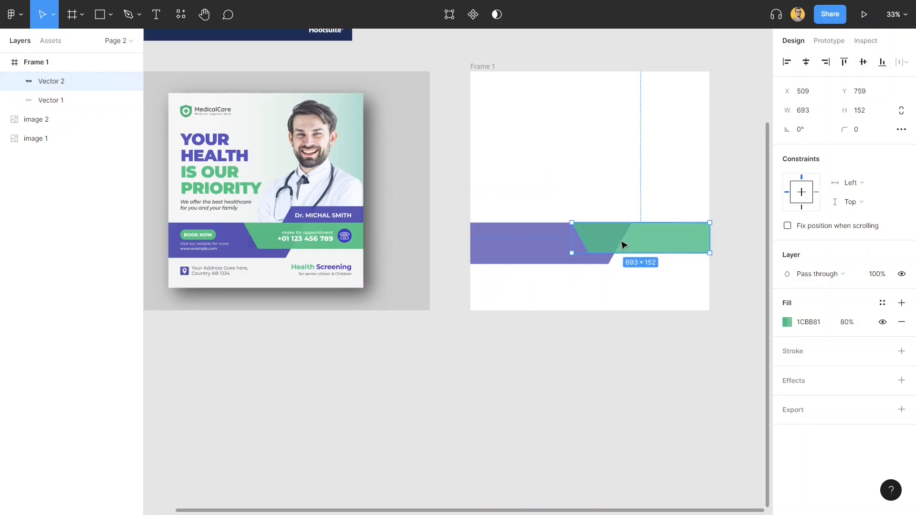
left_click_drag(576, 240, 543, 239)
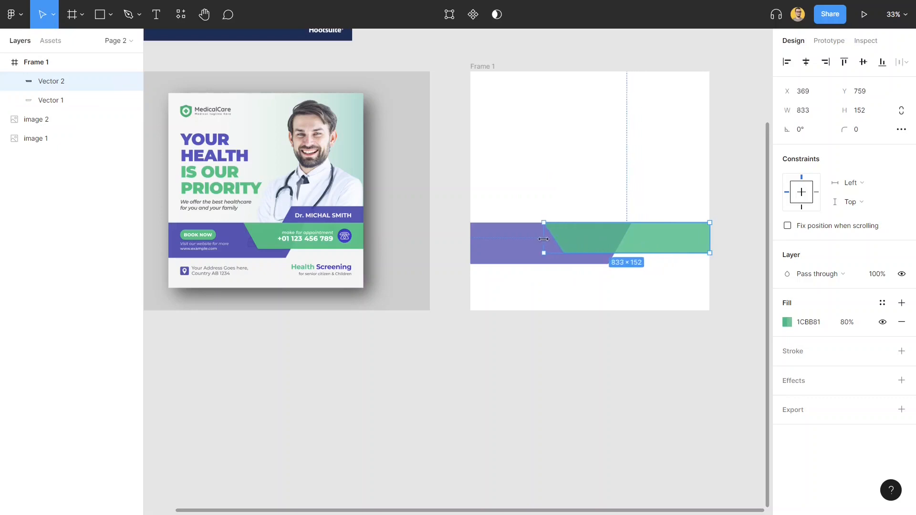
left_click(532, 298)
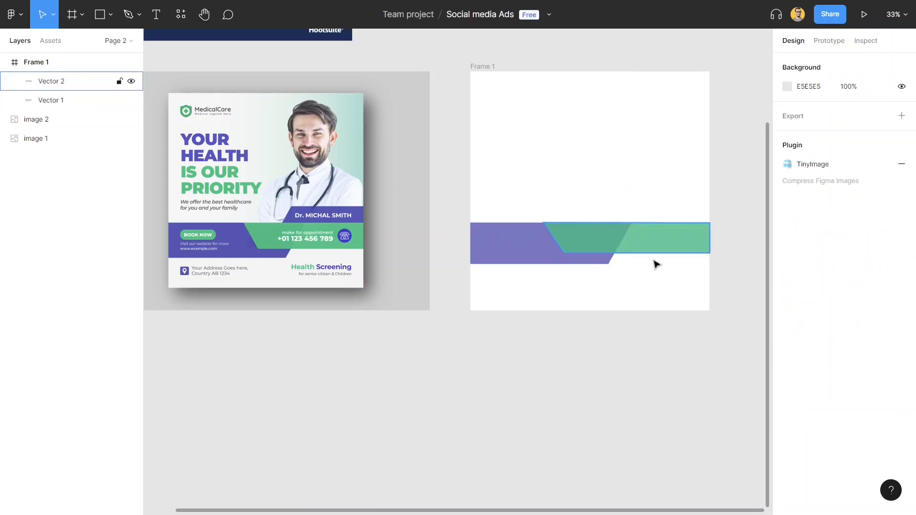
- Set the fill opacity of both the green and the purple band to 90%
left_click(653, 239)
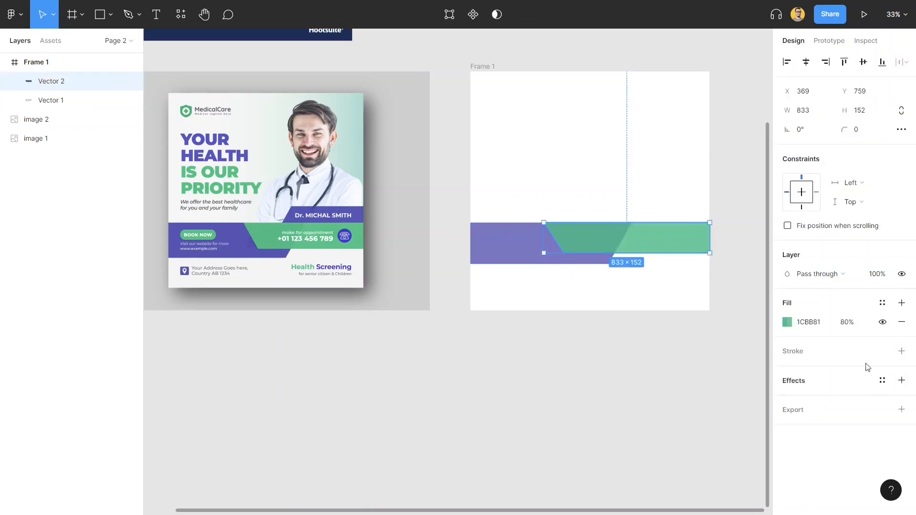
left_click(846, 323)
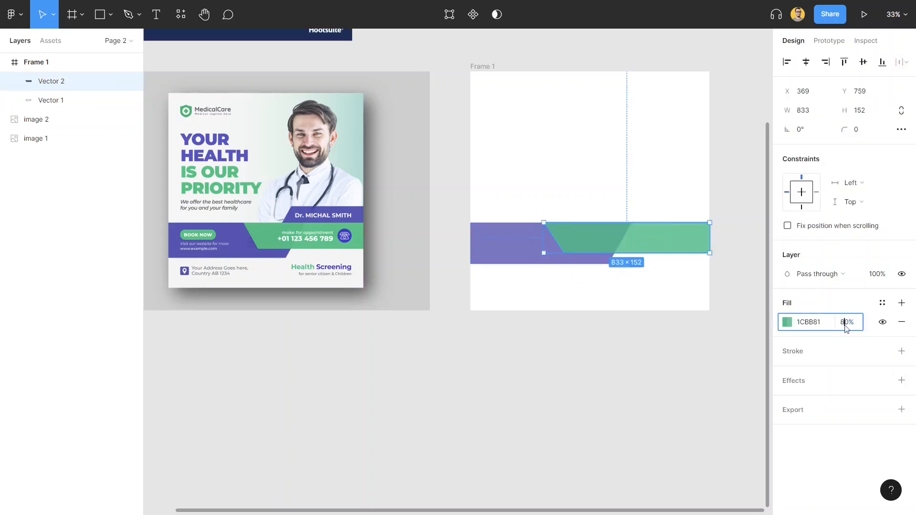
key("Return")
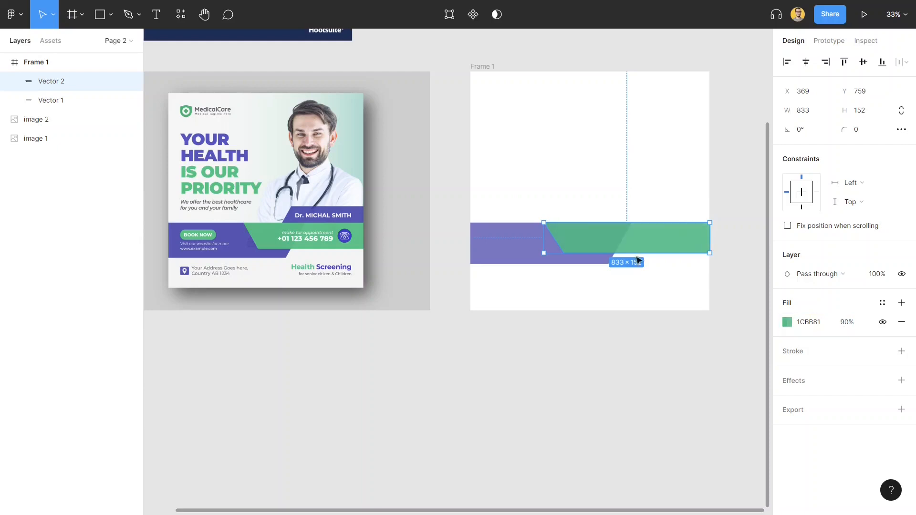
left_click(502, 253)
left_click(844, 324)
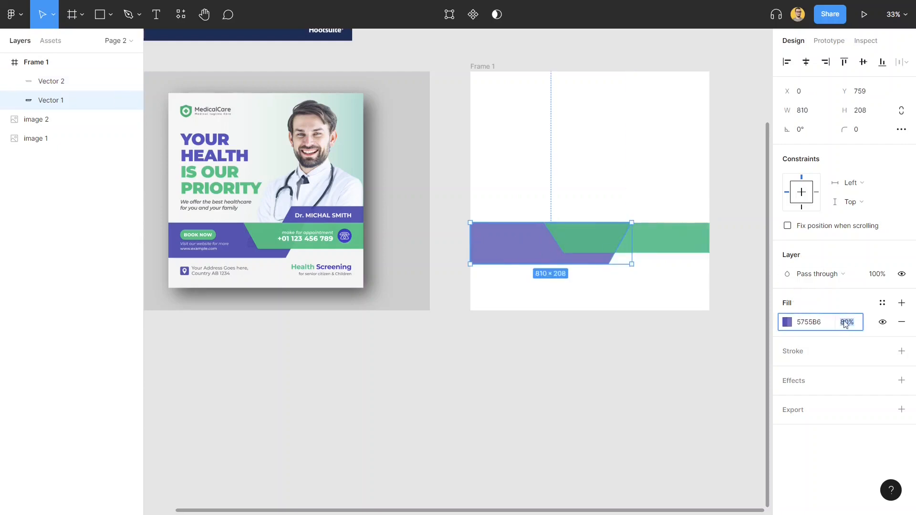
type("90")
key("Return")
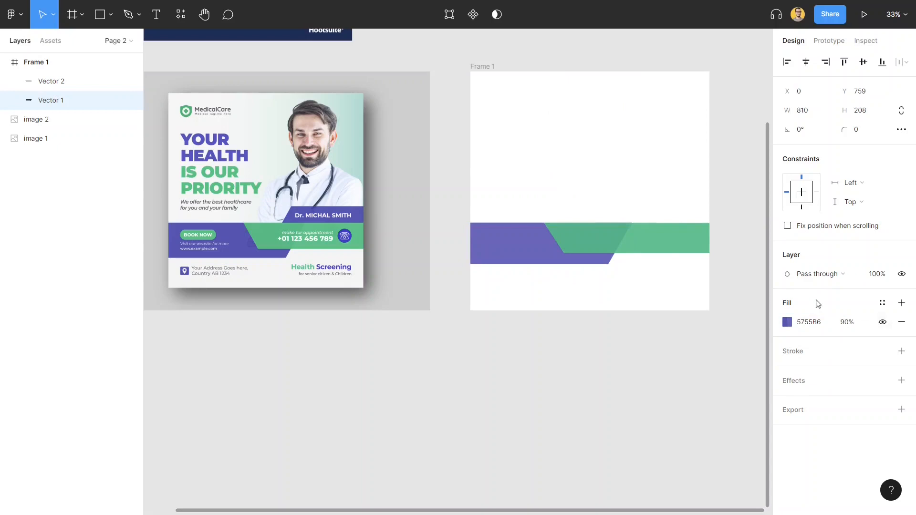
left_click(673, 296)
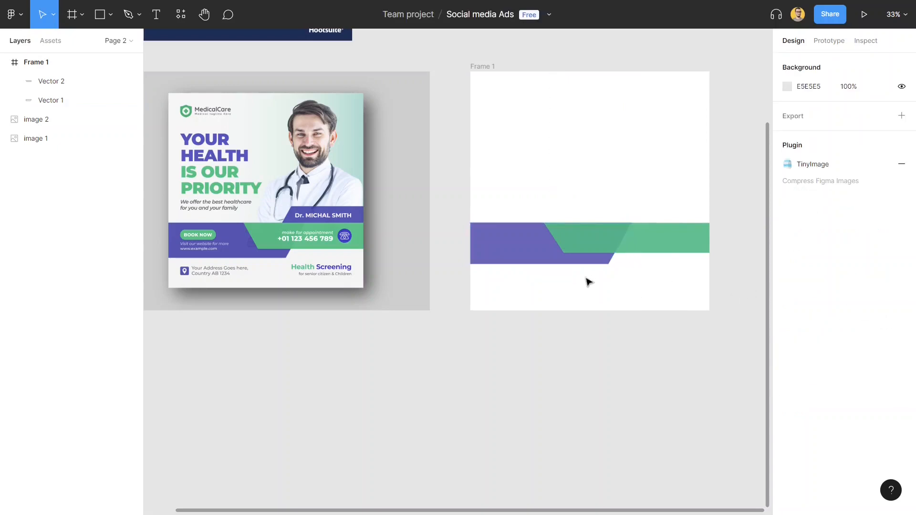
left_click(671, 241)
left_click(513, 253)
left_click(620, 301)
- Trace the purple doctor-name band on the flyer with the Pen tool as a closed four-point shape about 407 × 82
left_click(306, 215)
scroll(306, 215, "up", 5)
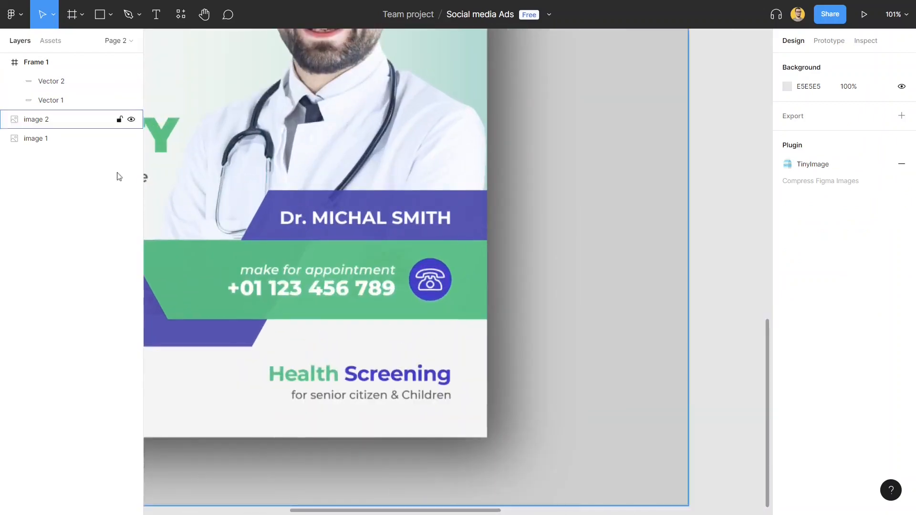
left_click(118, 177)
left_click(128, 15)
scroll(312, 272, "up", 2)
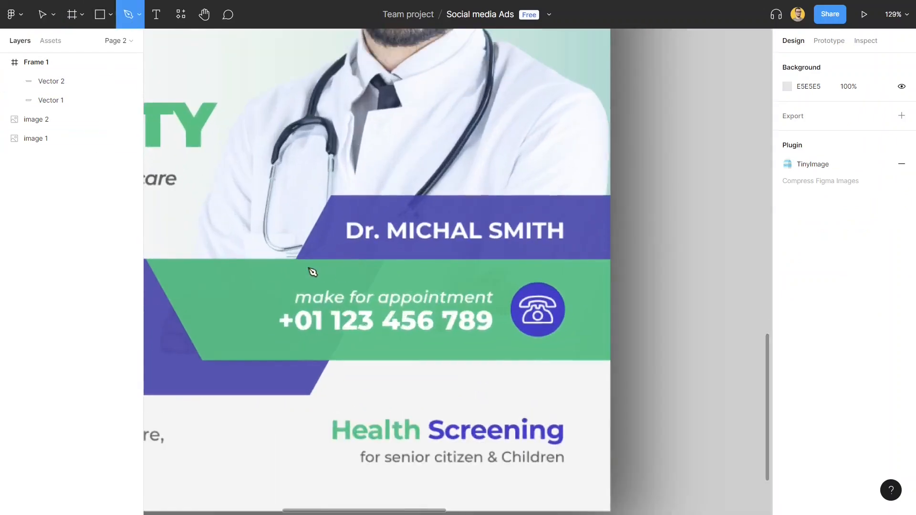
scroll(296, 259, "up", 3)
left_click(299, 260)
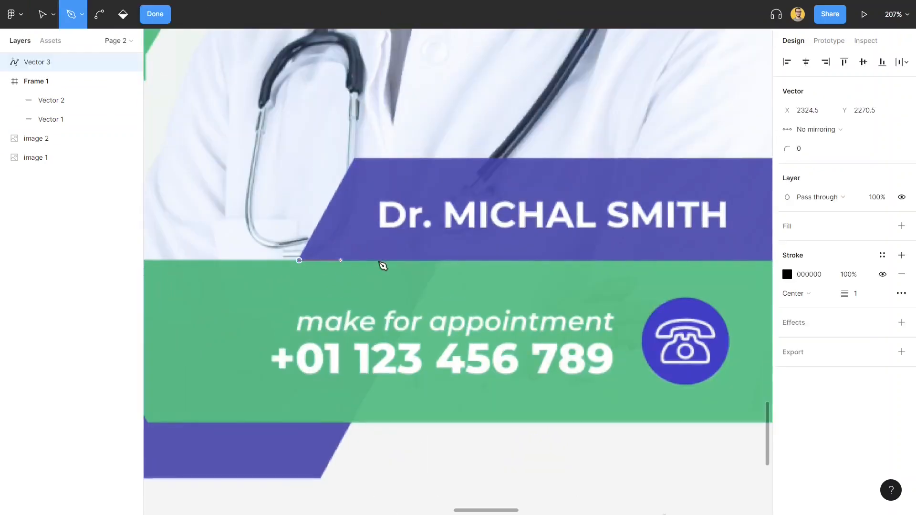
scroll(596, 267, "right", 3)
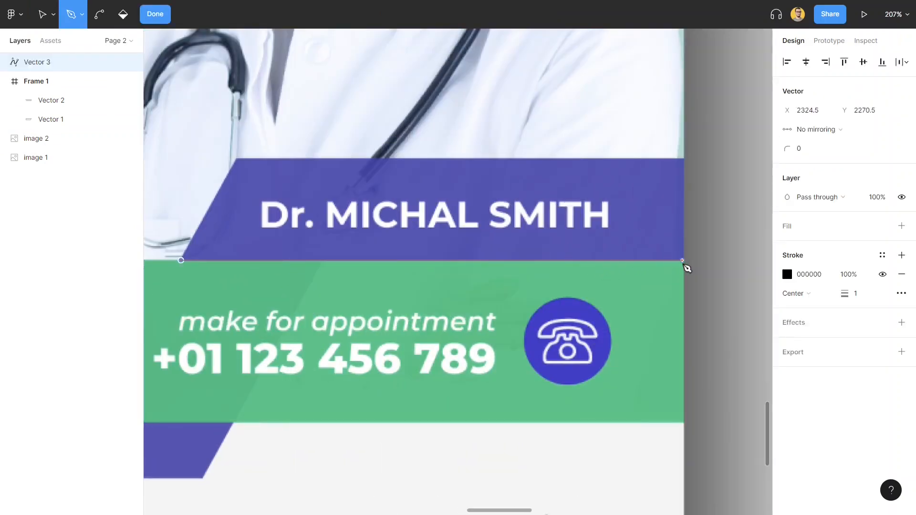
left_click(684, 260)
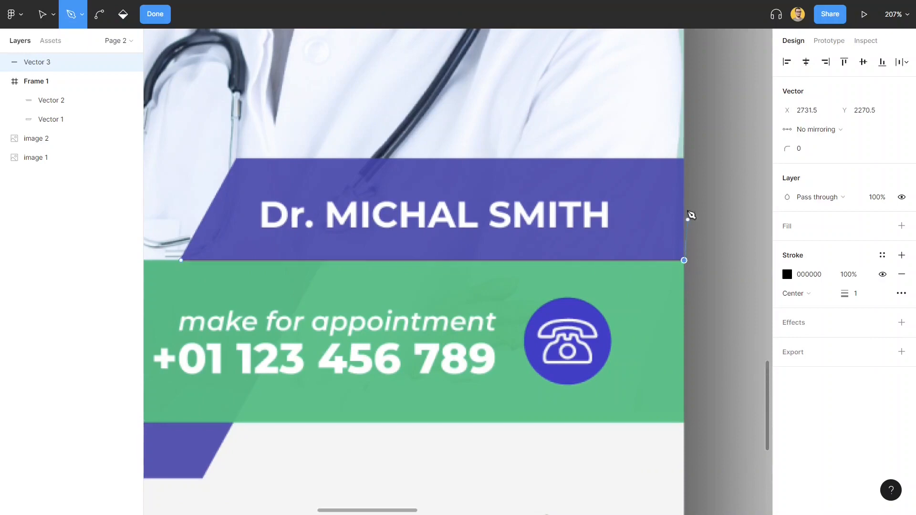
left_click(684, 160)
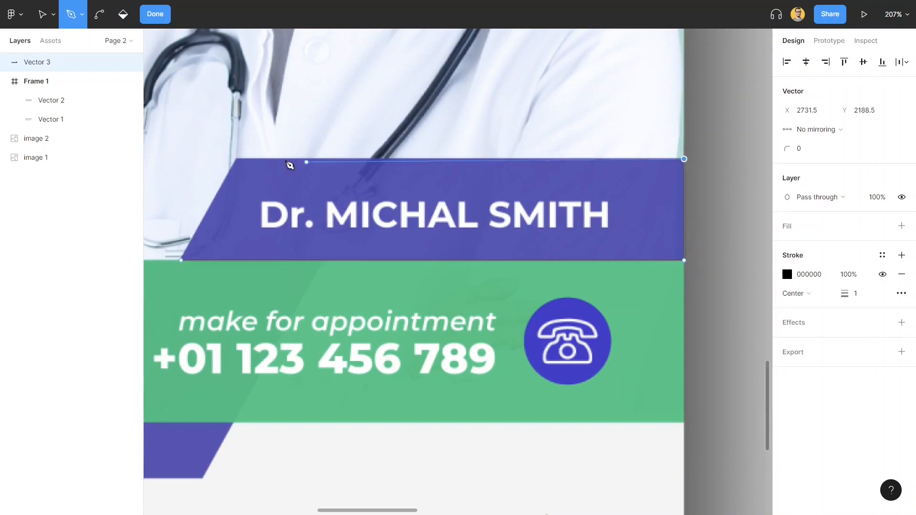
left_click(237, 159)
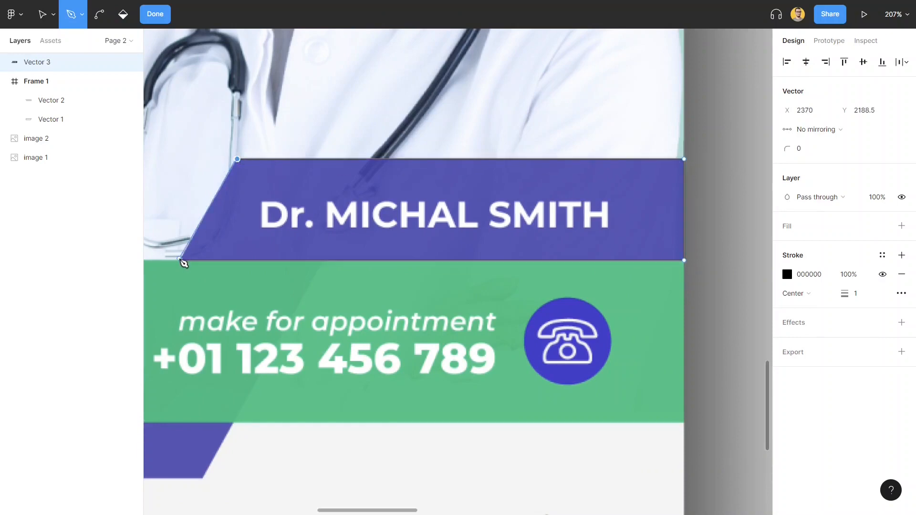
left_click(181, 260)
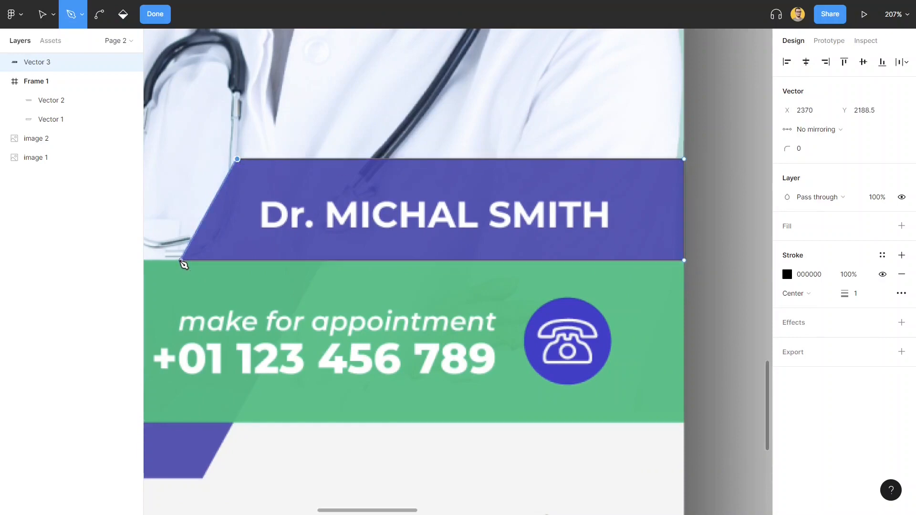
- Add a solid D9D9D9 fill to the name-band tracing and remove its black stroke
left_click(43, 16)
left_click(800, 227)
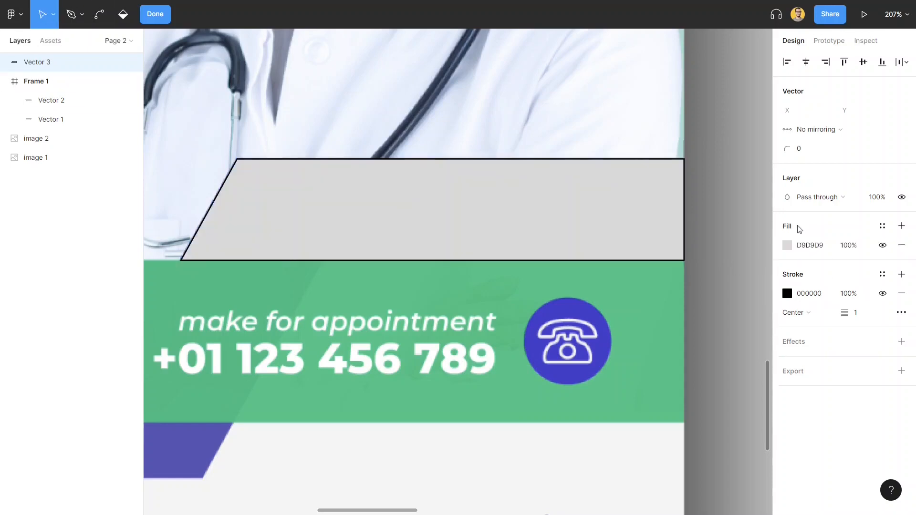
left_click(901, 294)
- Leave vector editing and move the gray name-band shape into Frame 1, just above the purple and green bands
scroll(593, 221, "down", 10, "ctrl")
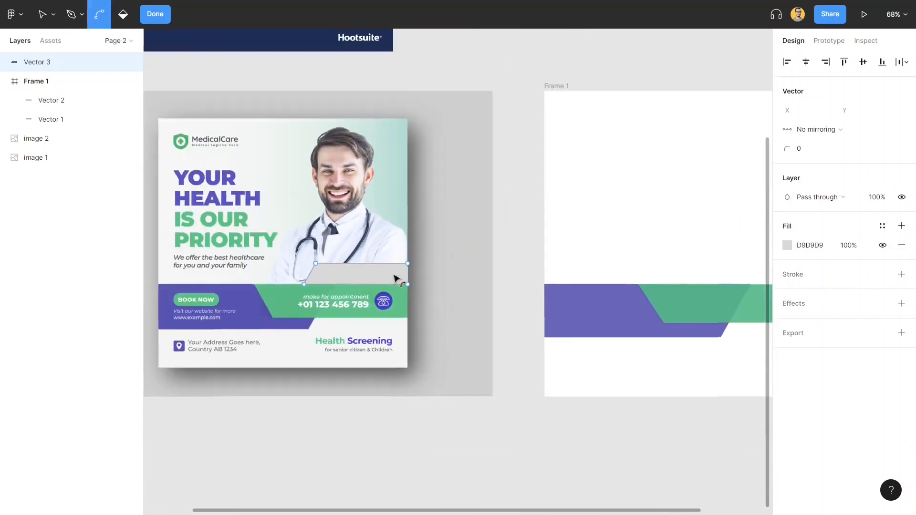
left_click_drag(349, 274, 614, 274)
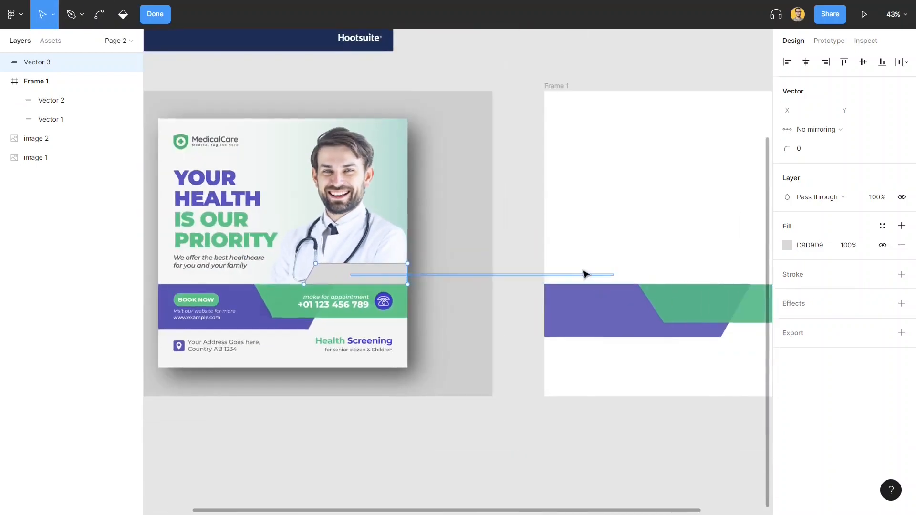
left_click(345, 278)
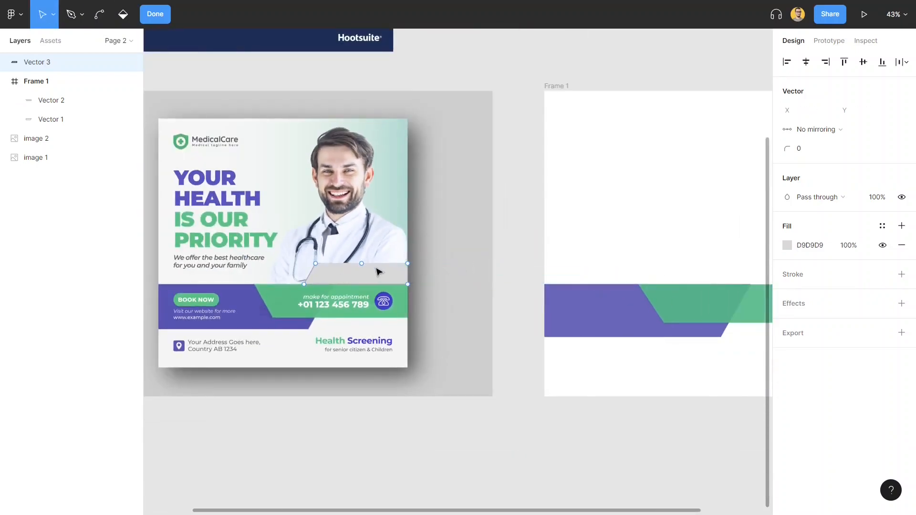
key("Escape")
left_click_drag(351, 273, 654, 273)
- Enlarge the name-band shape to about 509 × 103 and place it above the green band at the frame's right edge, about X 693, Y 657
left_click_drag(657, 326, 474, 334)
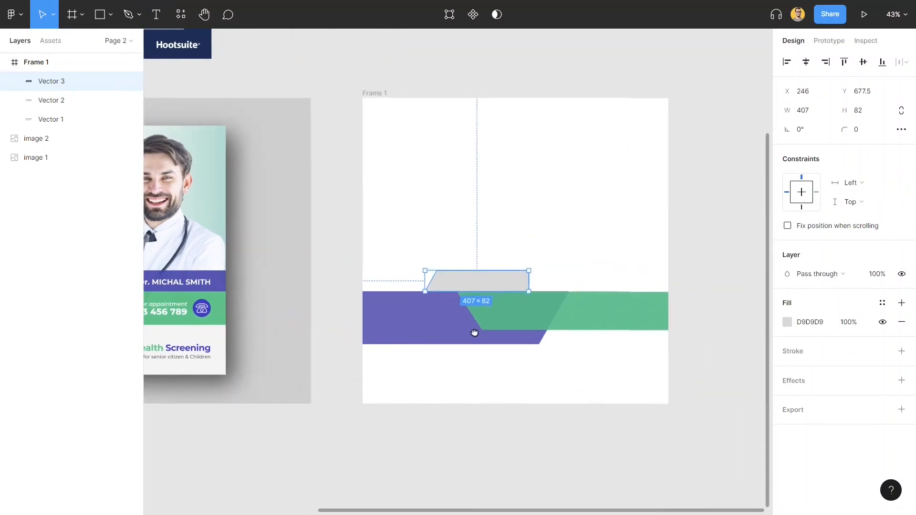
scroll(475, 333, "down", 4, "ctrl")
left_click_drag(471, 301, 523, 290, "shift")
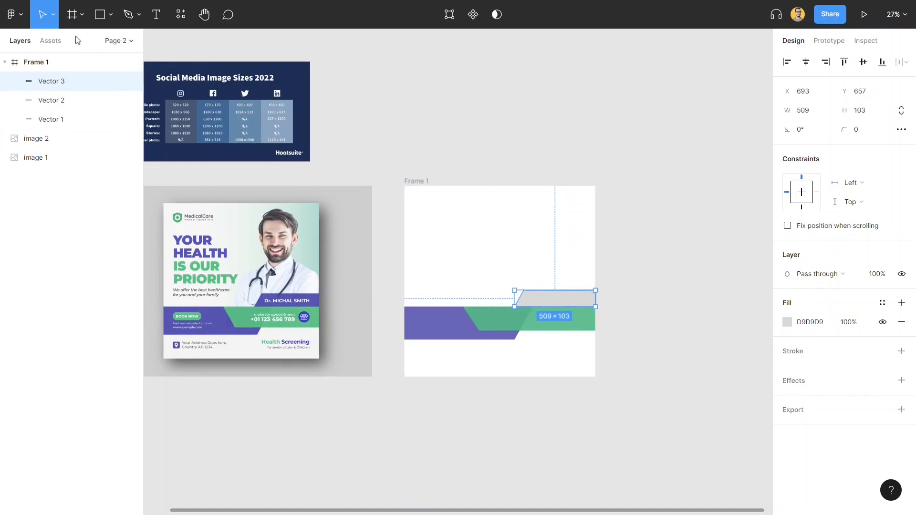
- Fill the gray name-band shape with purple 6866BE sampled from the large purple band in Frame 1
left_click(787, 323)
left_click(646, 381)
left_click(433, 320)
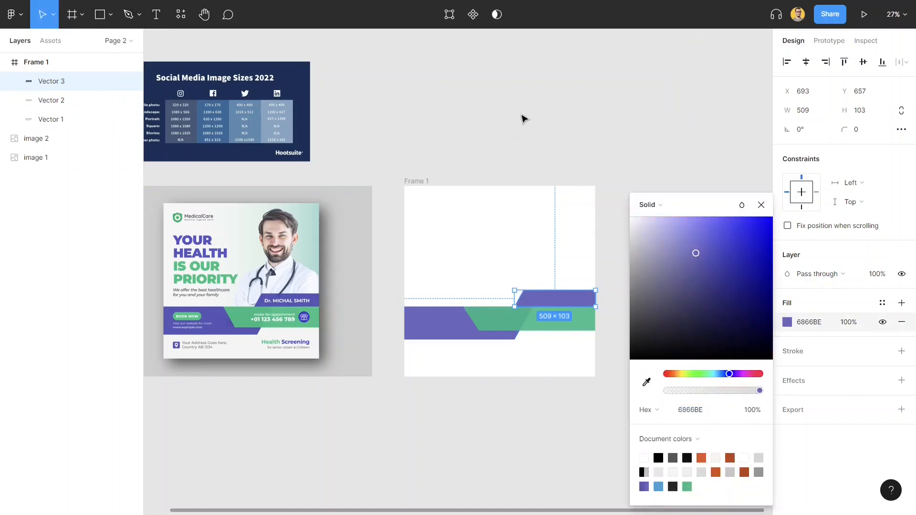
left_click(524, 119)
- Add a text box about 580 × 187 near X 69, Y 262 in Frame 1, reading YOUR HEALTH on two lines
scroll(634, 267, "left", 2)
scroll(634, 267, "down", 1)
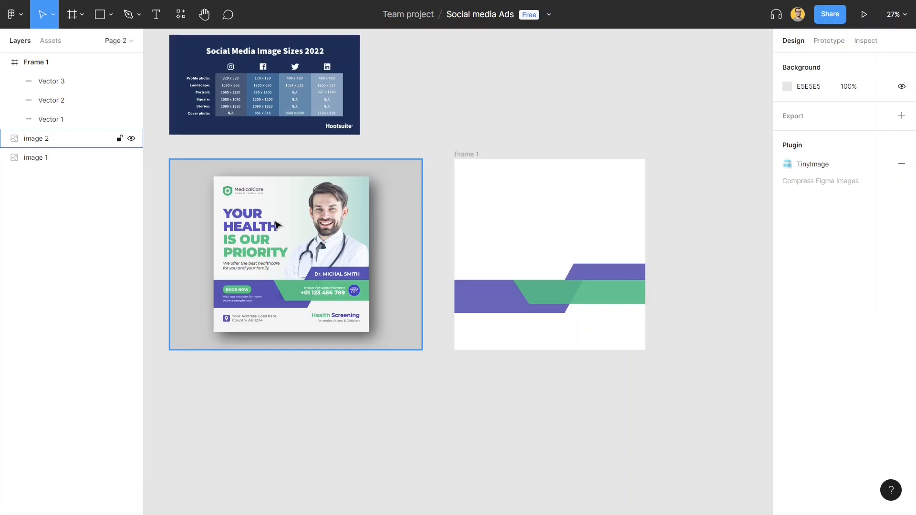
scroll(256, 204, "up", 3)
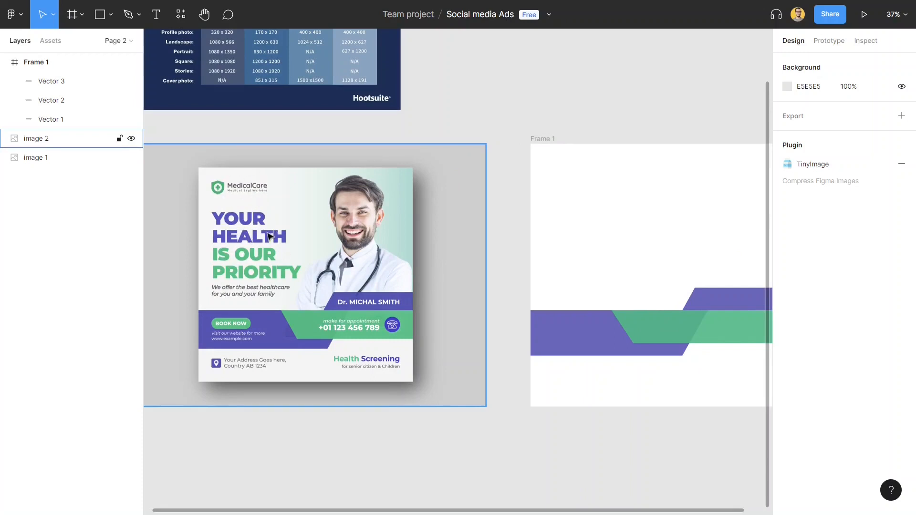
scroll(270, 236, "down", 1)
scroll(577, 214, "down", 1)
left_click_drag(577, 214, 499, 240)
left_click(156, 15)
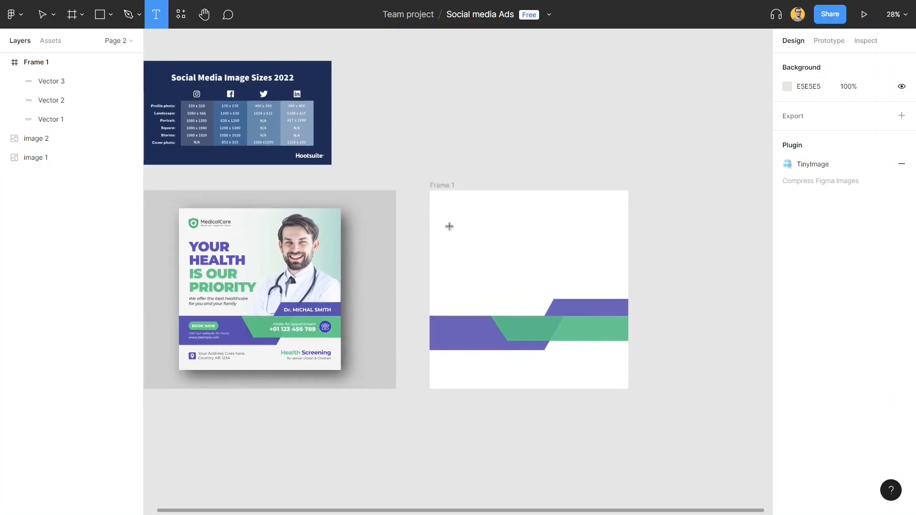
left_click_drag(441, 233, 538, 266)
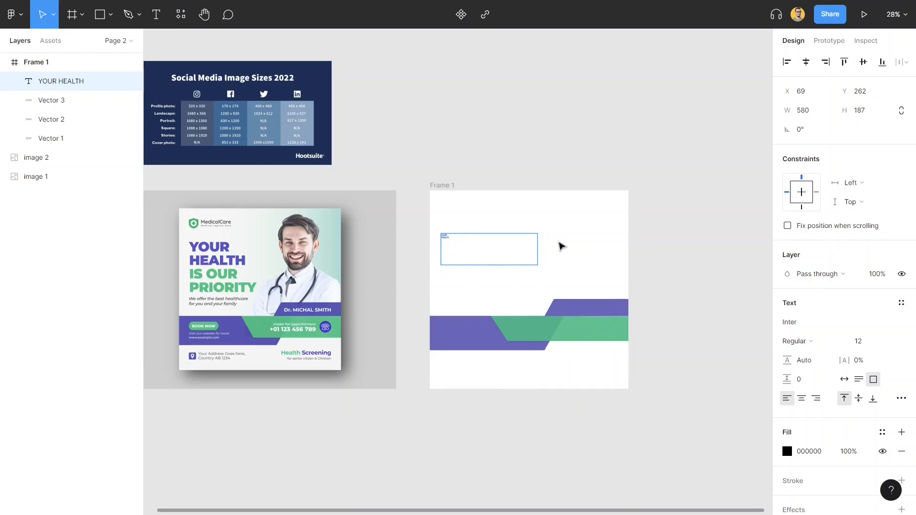
left_click(839, 323)
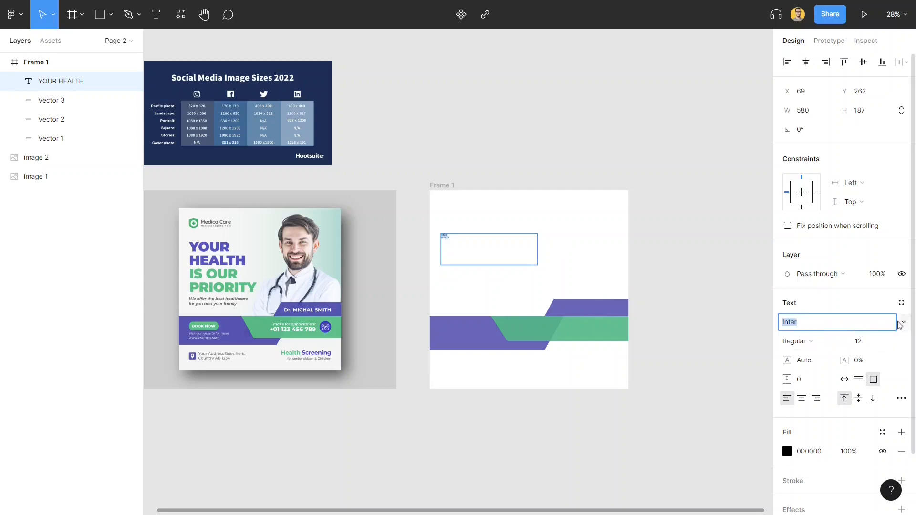
left_click(903, 323)
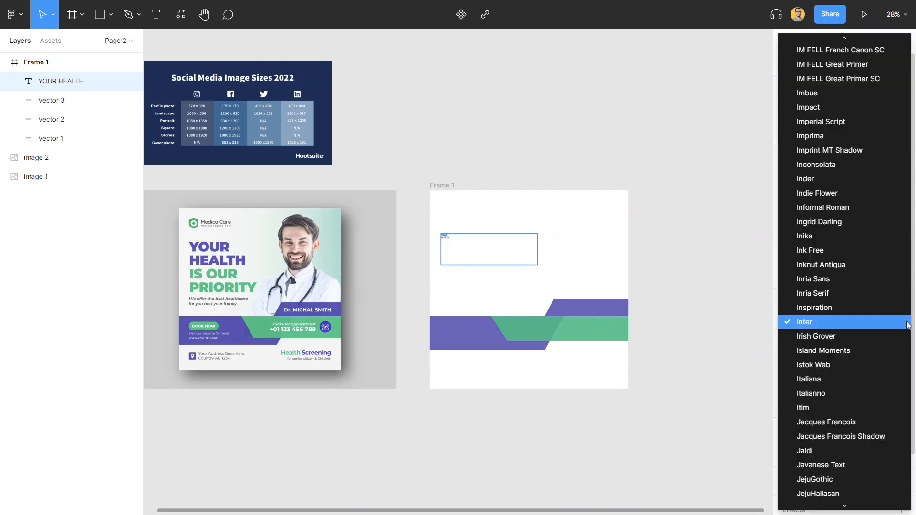
left_click(830, 326)
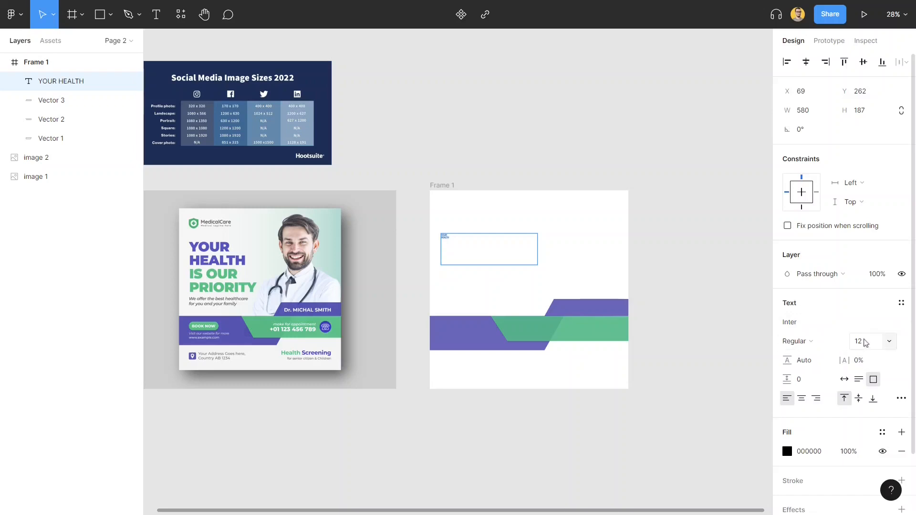
- Try font sizes 50, 60 and 80 on the YOUR HEALTH headline
left_click(865, 342)
type("50")
key("Return")
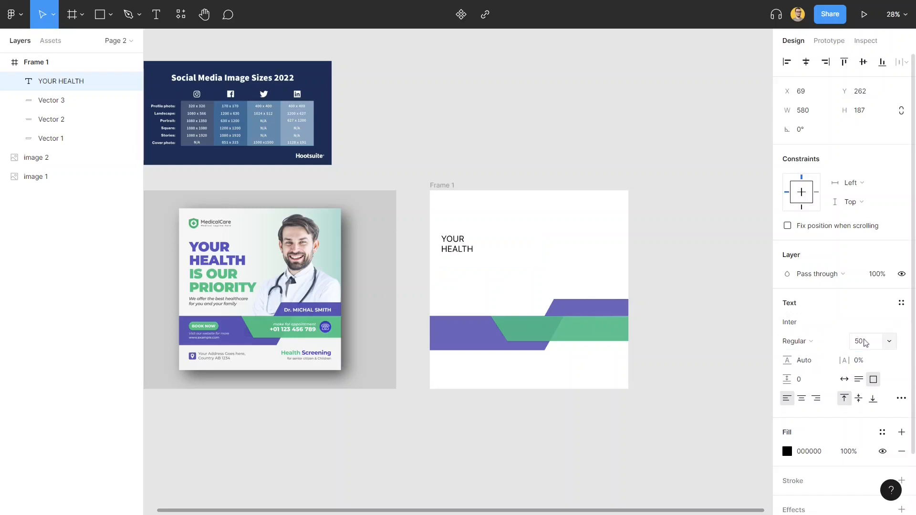
left_click(865, 342)
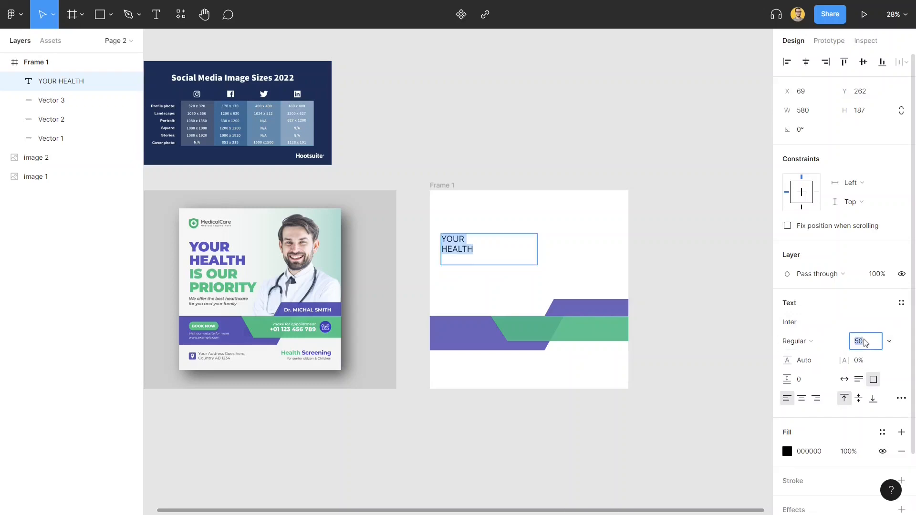
type("60")
key("Return")
left_click(864, 342)
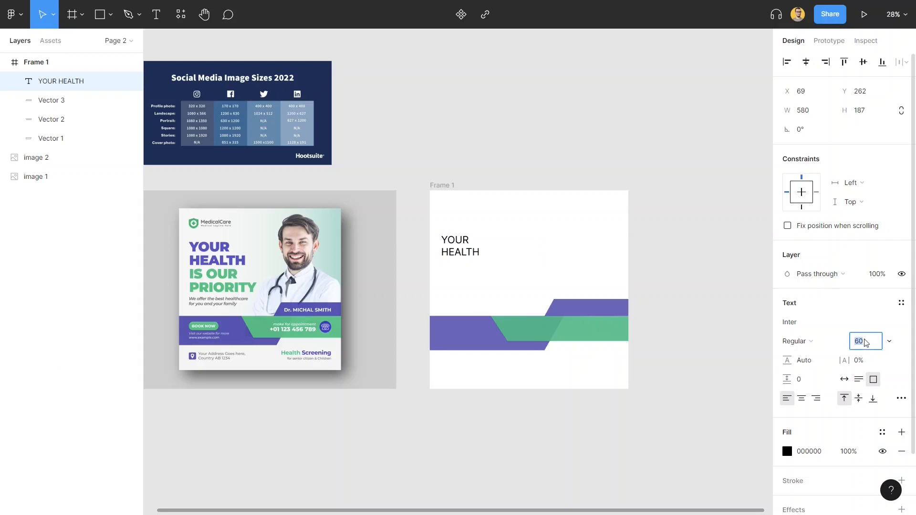
type("80")
key("Return")
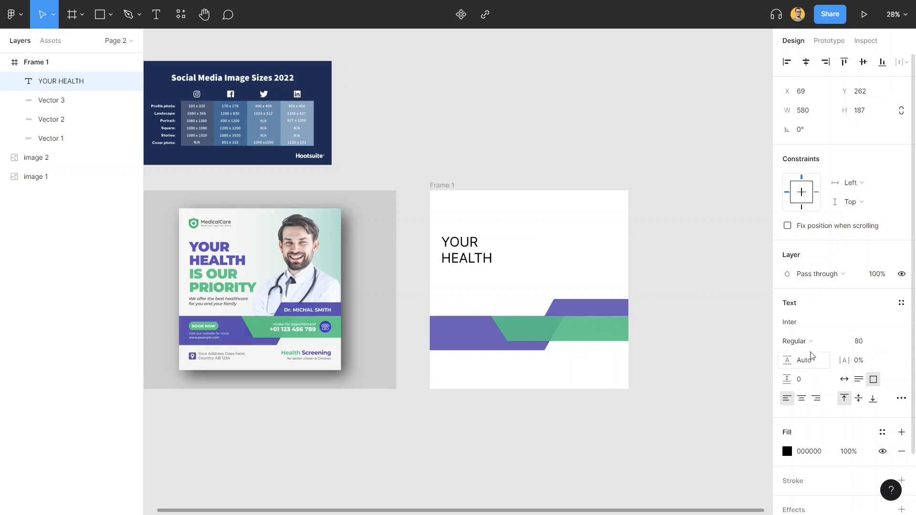
- Try Semi Bold and Extra Bold on the headline, settle on the Black weight, and set its font size to 100
left_click(812, 341)
left_click(825, 298)
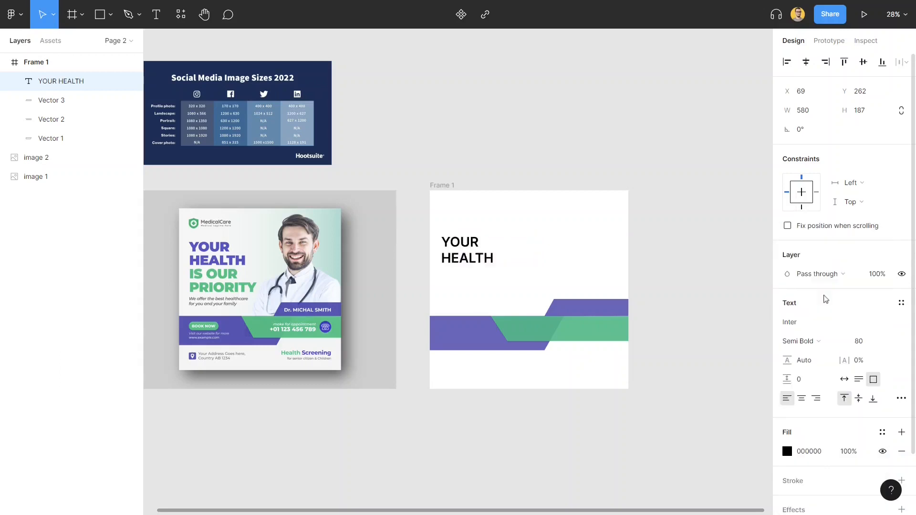
left_click(811, 342)
left_click(813, 320)
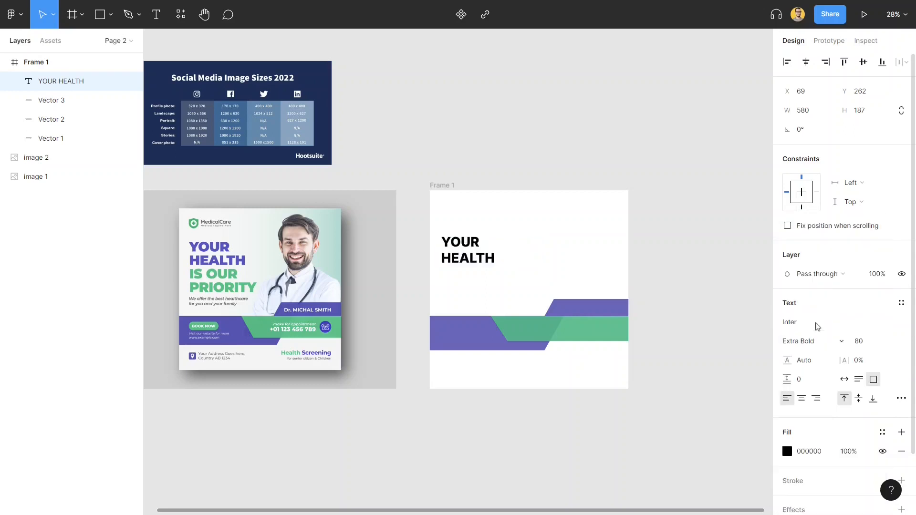
left_click(814, 341)
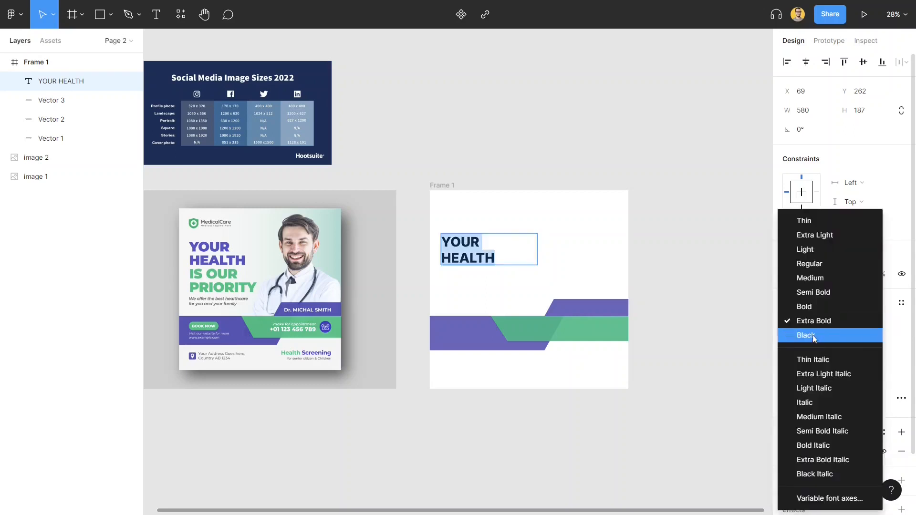
left_click(812, 336)
left_click(869, 344)
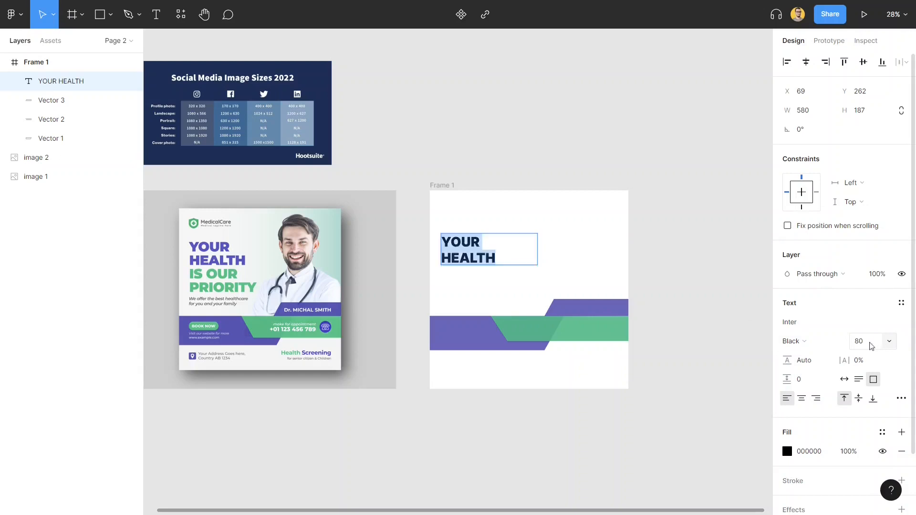
type("100")
key("Return")
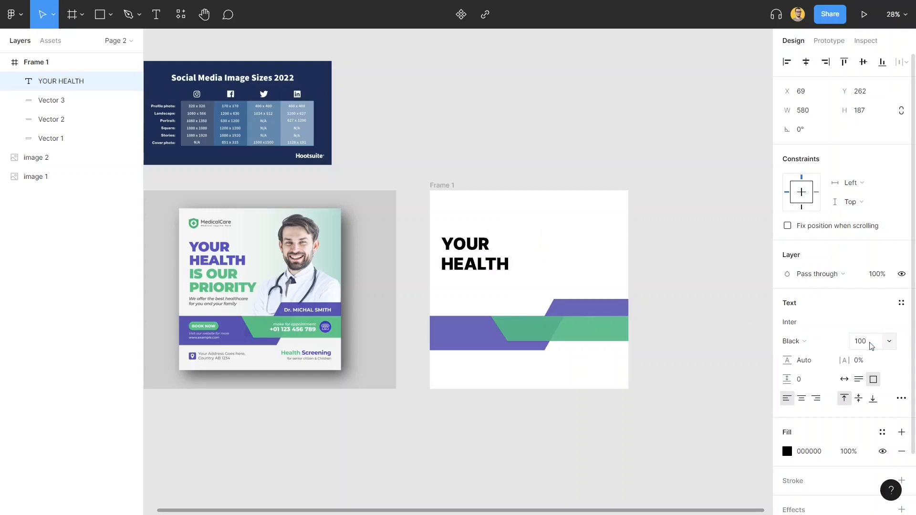
- Tighten the YOUR HEALTH line height to 104% and resize its text box to 580 × 220
left_click(660, 243)
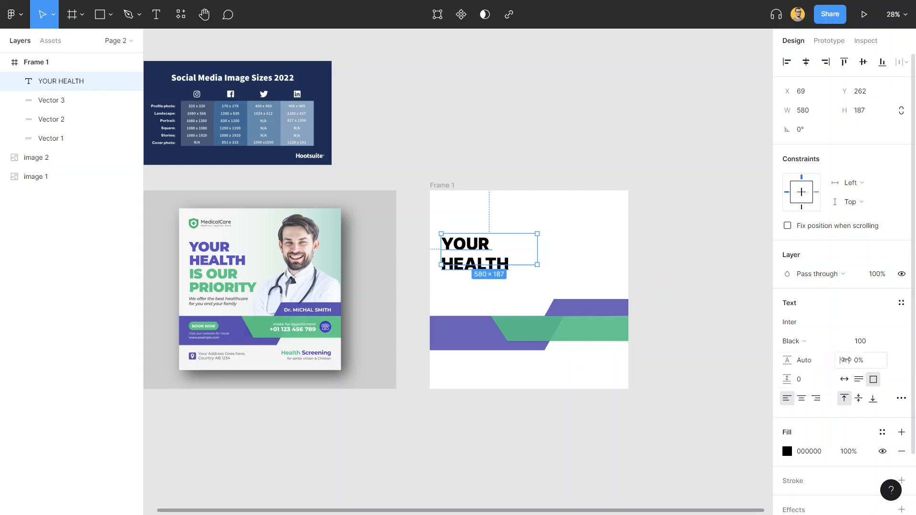
left_click_drag(782, 361, 782, 363)
left_click(715, 285)
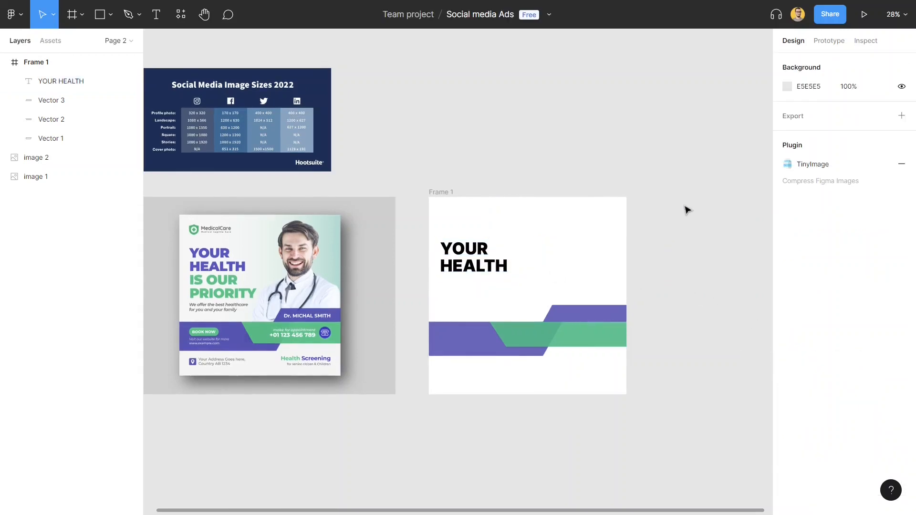
- Color the YOUR HEALTH text purple 5755C3 by sampling the headline on the flyer reference
left_click(472, 255)
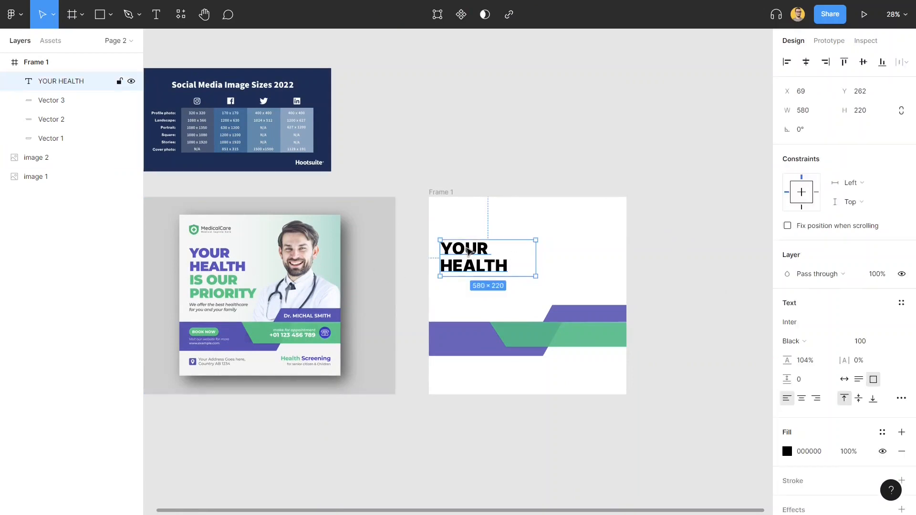
left_click(787, 452)
left_click(646, 381)
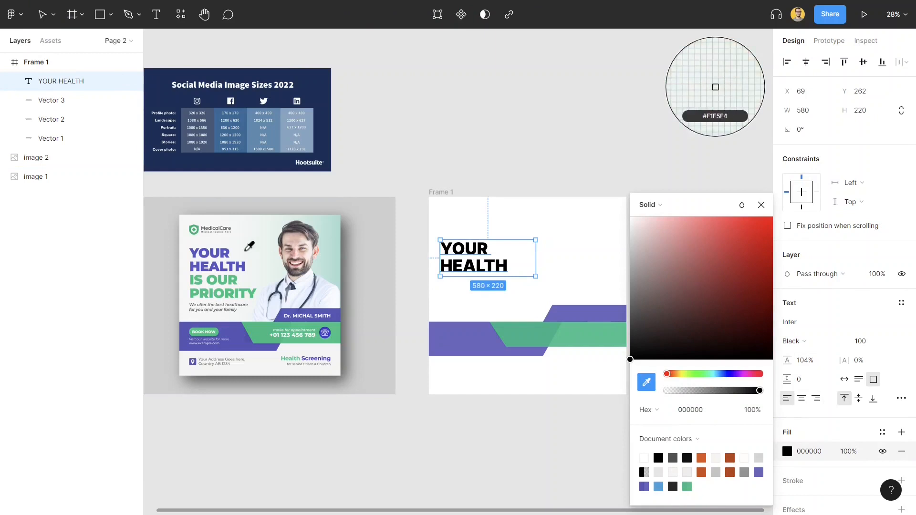
left_click(223, 249)
left_click(470, 178)
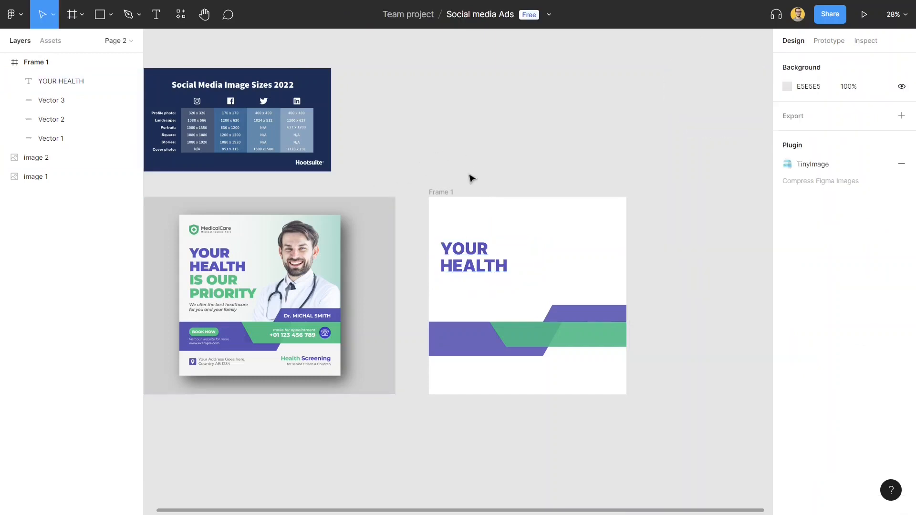
- Raise the YOUR HEALTH headline to Y 229 and duplicate it directly below at Y 449 with the wording IS OUR PRIORITY
left_click(470, 253)
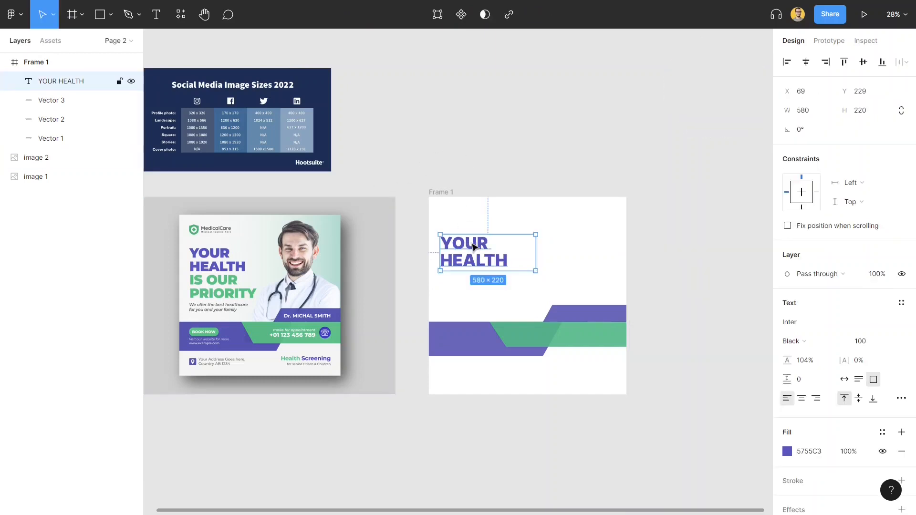
left_click_drag(474, 250, 470, 280)
double_click(470, 279)
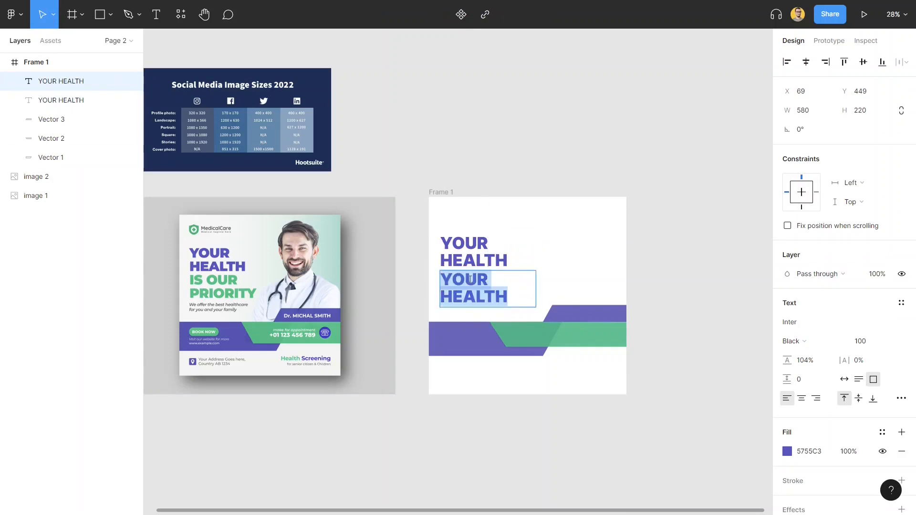
type("IS OUR ")
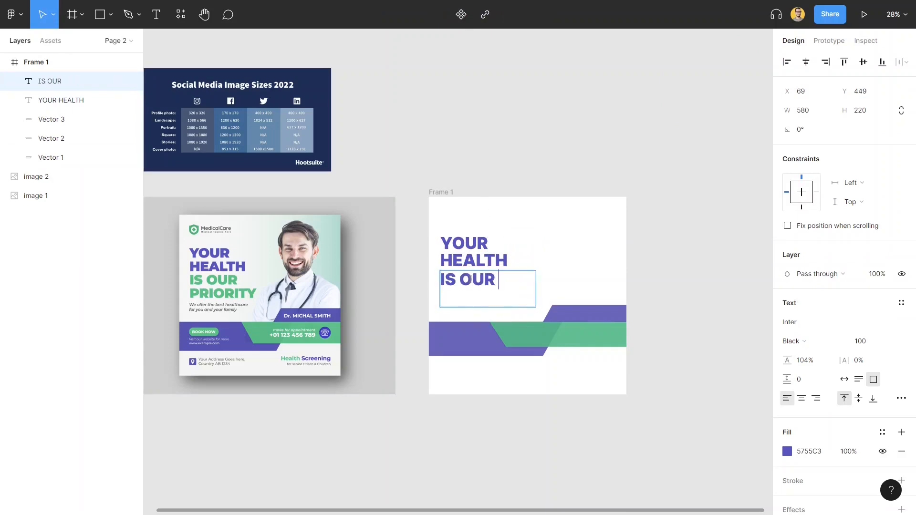
type("PRIORITY")
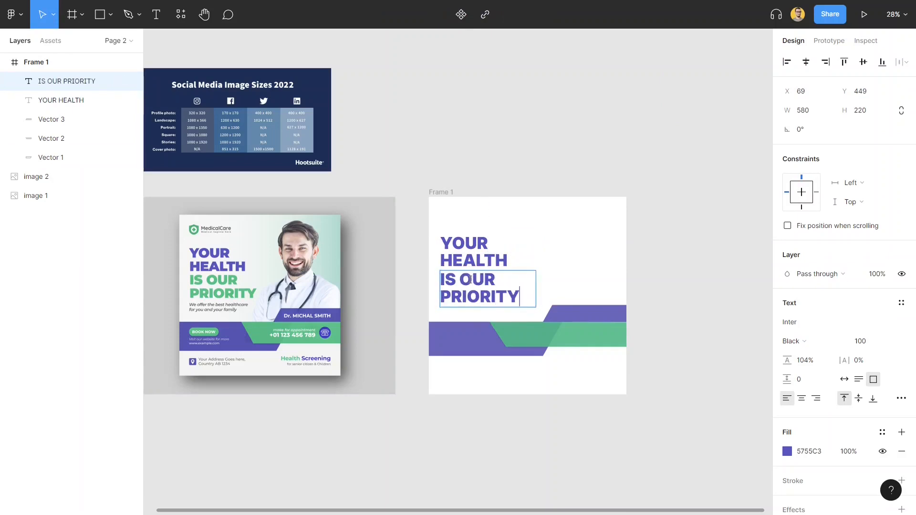
- Color IS OUR PRIORITY green 18C17E by sampling the flyer's green headline, and nudge the text up to Y 447
key("ctrl+a")
left_click(786, 451)
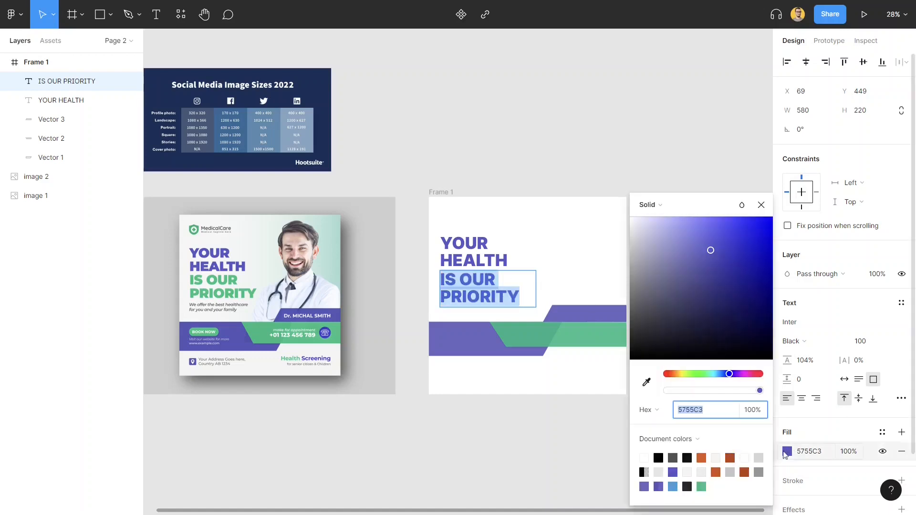
left_click(646, 381)
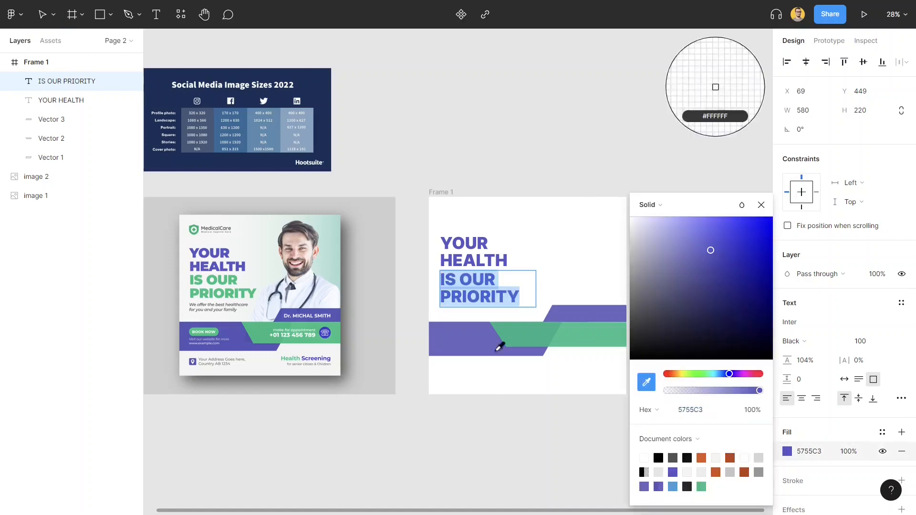
left_click(212, 288)
left_click(509, 152)
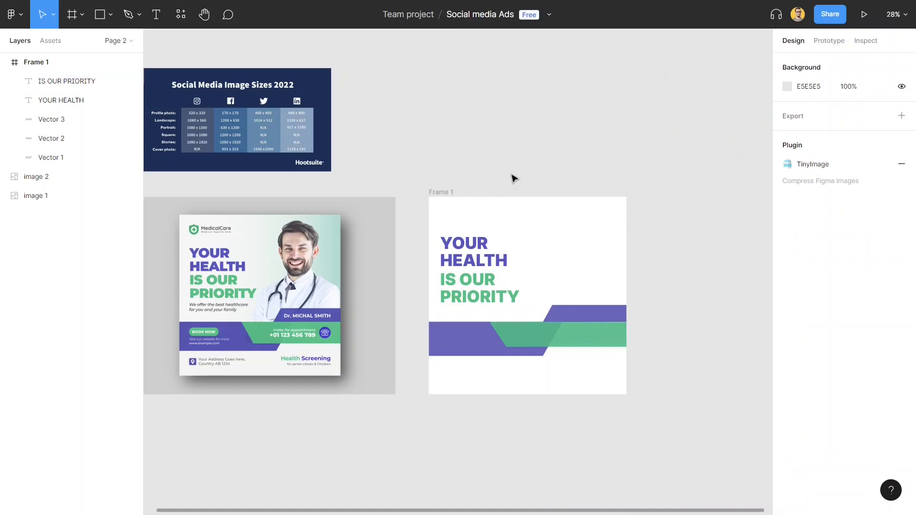
left_click(474, 280)
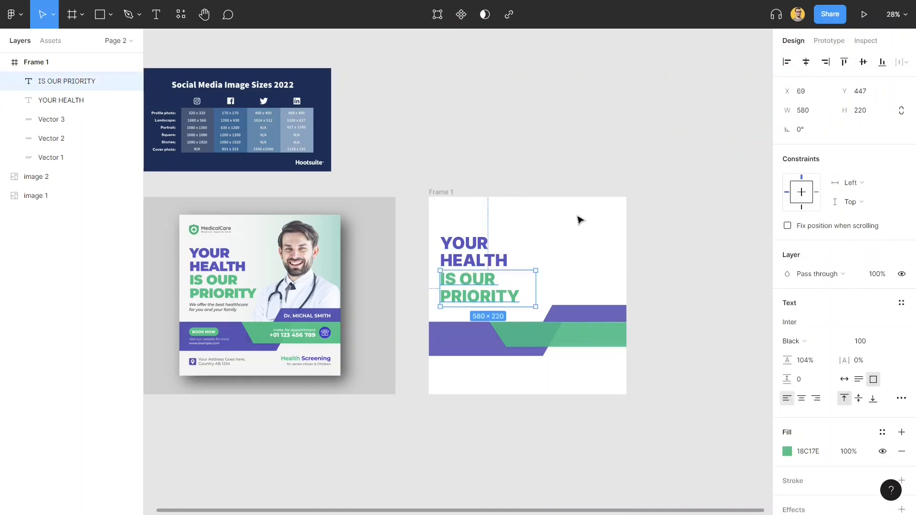
left_click(682, 238)
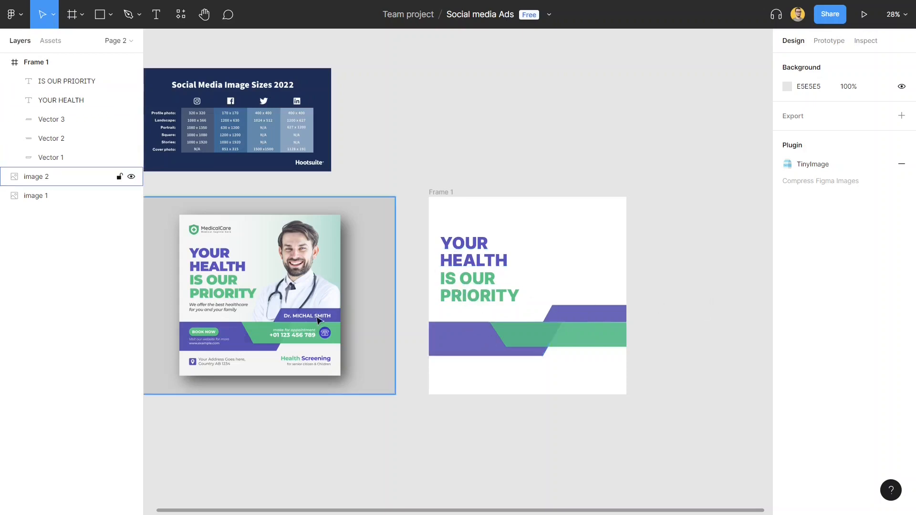
- Draw an empty text box about 592 × 58 just below PRIORITY for the tagline and set its line height to 100%
key("t")
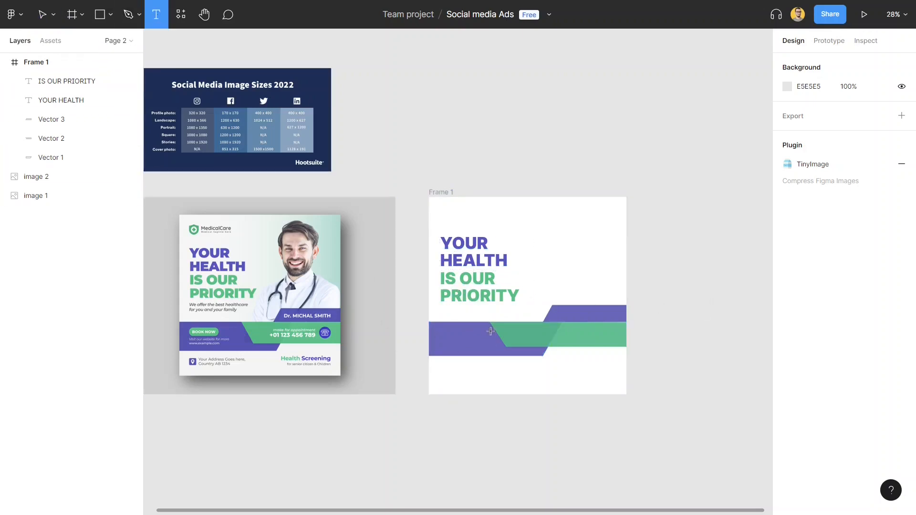
scroll(438, 322, "up", 5)
left_click_drag(357, 276, 653, 306)
scroll(653, 306, "down", 5)
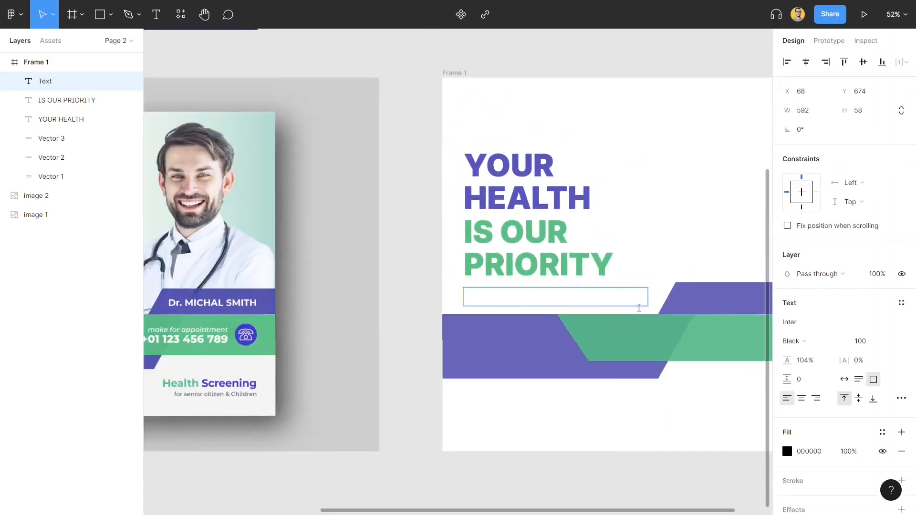
left_click(809, 364)
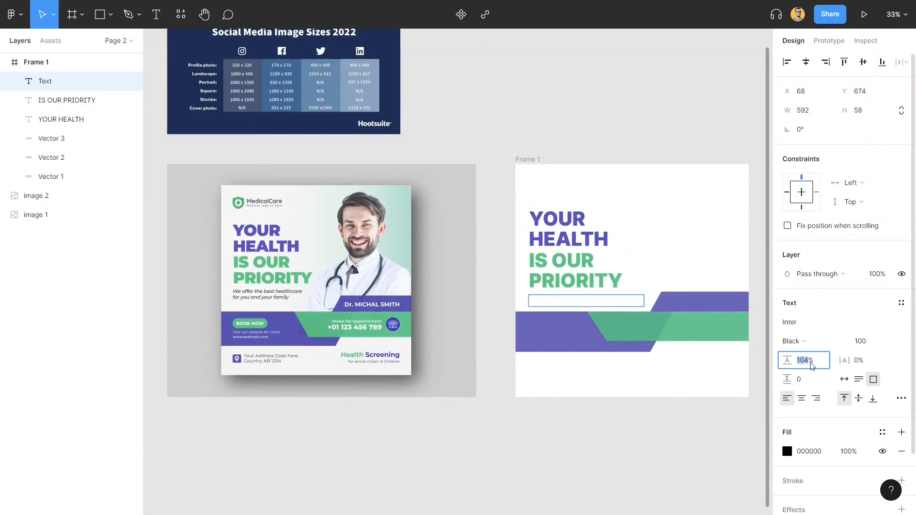
type("100")
key("Return")
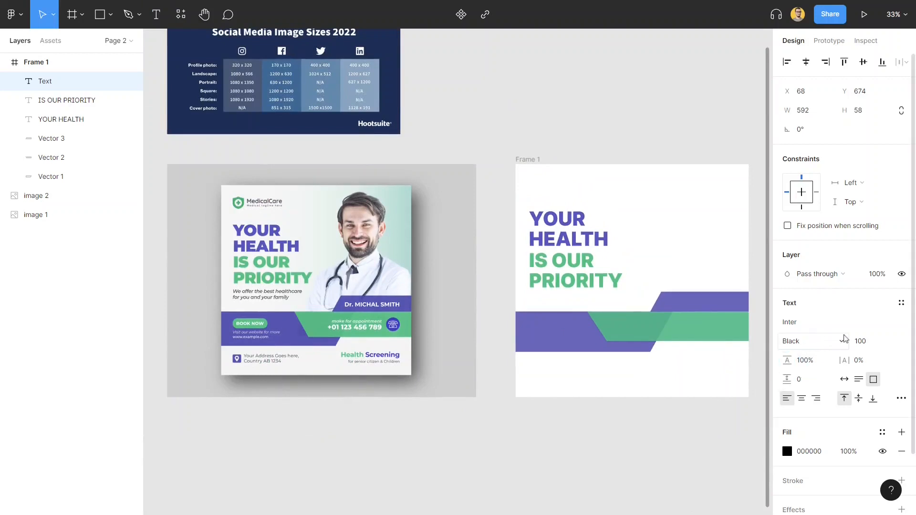
- Set the tagline box to Medium weight at size 25 and enter "We offer the best healthcare for you and your family" on two lines
left_click(867, 341)
type("50")
key("Return")
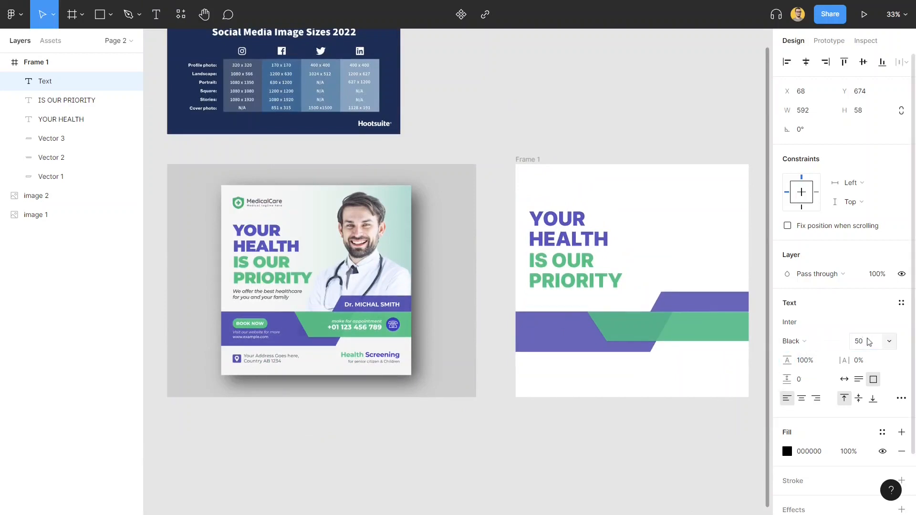
left_click(813, 341)
left_click(817, 277)
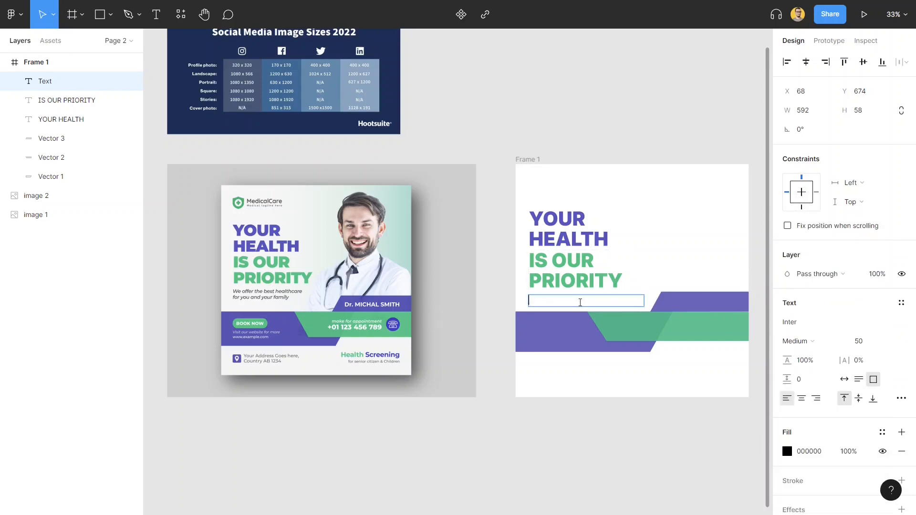
left_click(872, 343)
type("25")
key("Return")
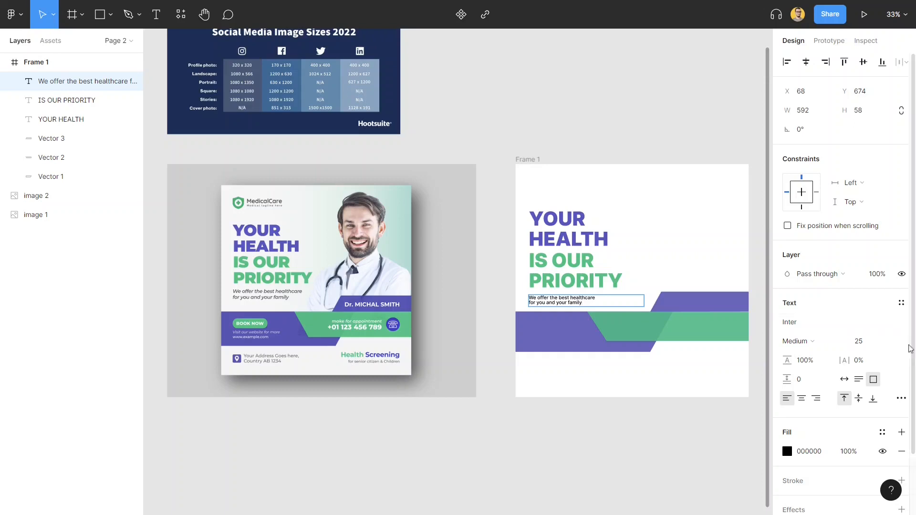
- Enlarge the whole tagline to size 35 and color it dark gray 515151 from the document colors
scroll(573, 306, "up", 5)
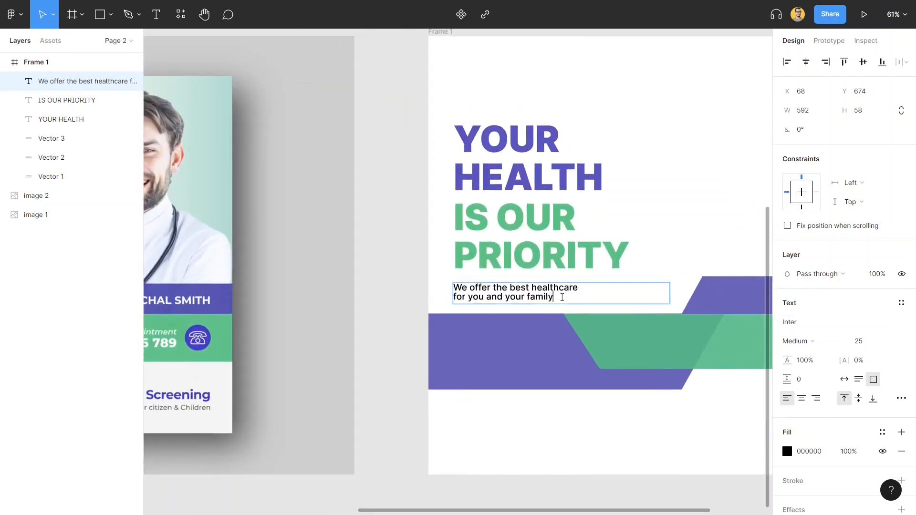
scroll(562, 297, "down", 4)
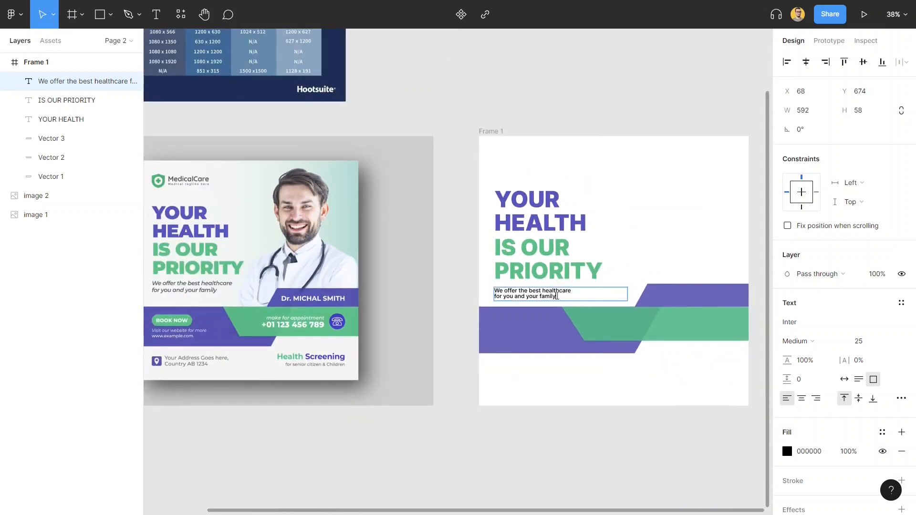
key("ctrl+a")
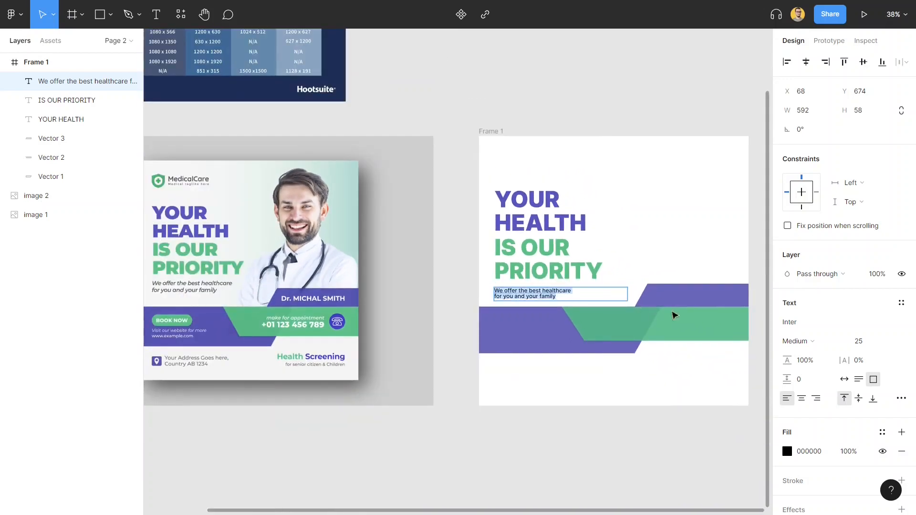
left_click(864, 341)
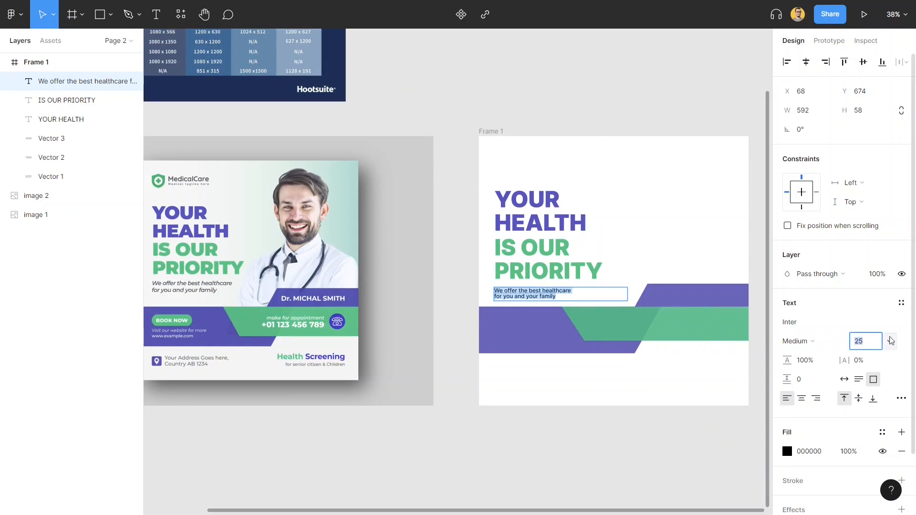
key("Return")
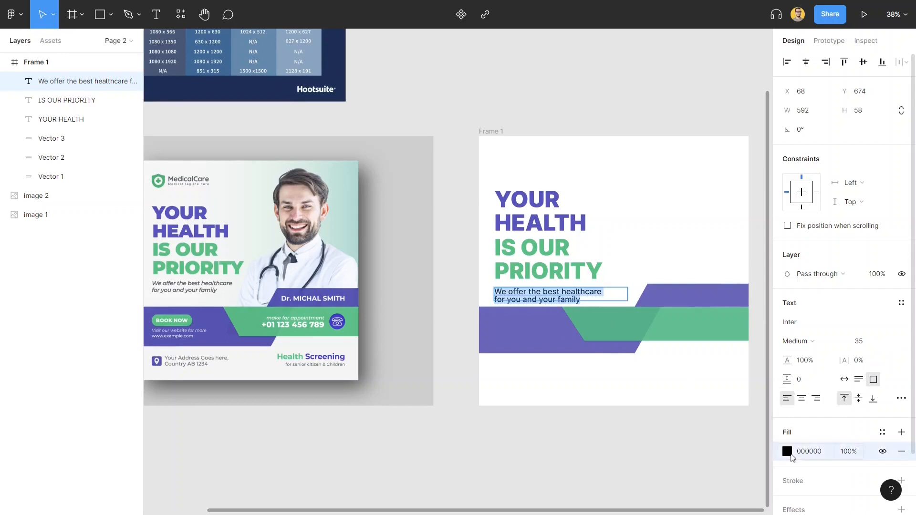
left_click(790, 454)
left_click(646, 385)
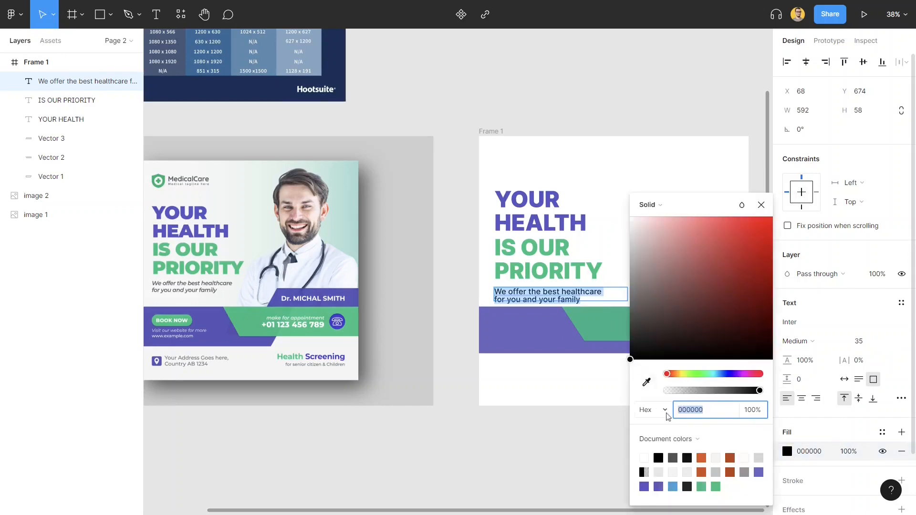
left_click(672, 458)
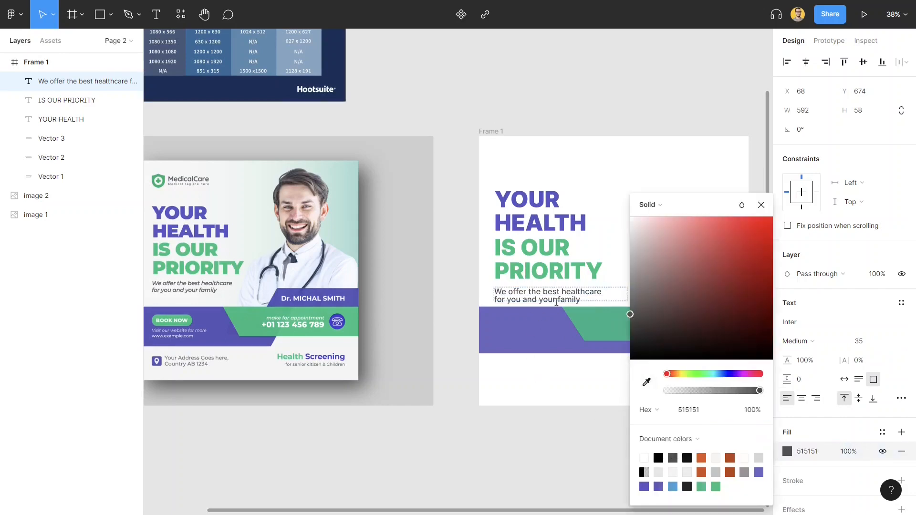
left_click(564, 292)
key("ctrl+a")
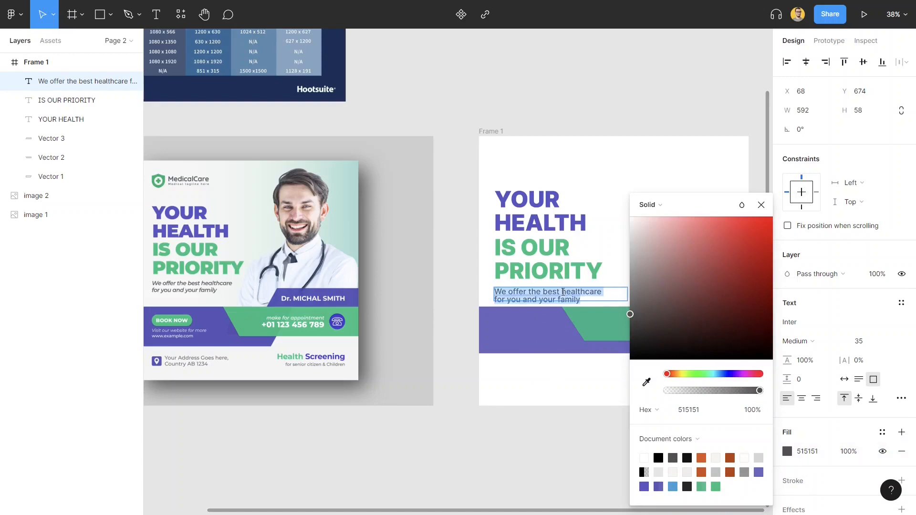
left_click(811, 342)
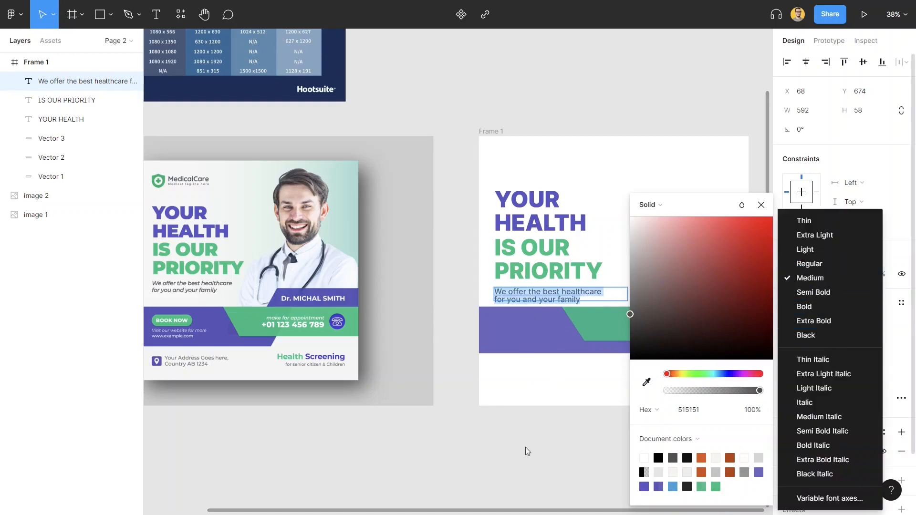
key("Escape")
key("Escape")
left_click(761, 205)
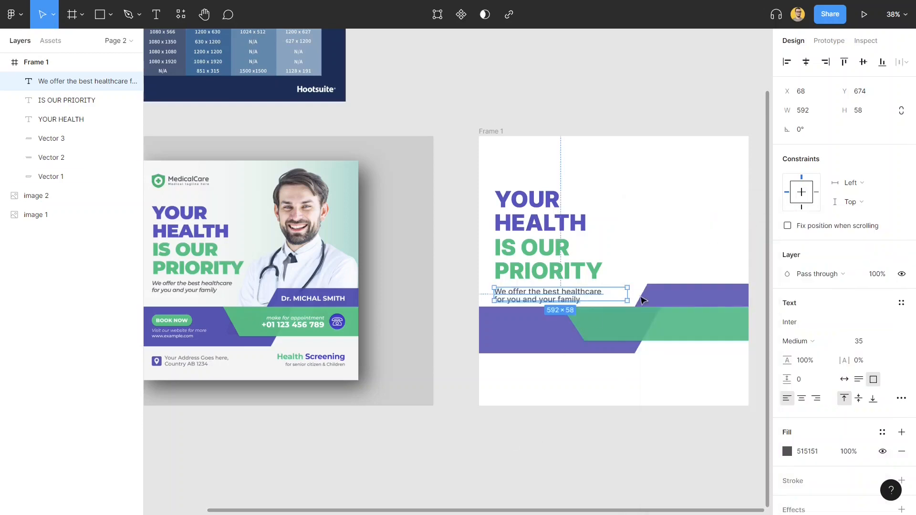
- Move YOUR HEALTH, IS OUR PRIORITY and the tagline together slightly upward so the tagline clears the purple band
left_click(520, 432)
left_click(504, 290)
left_click(525, 275, "shift")
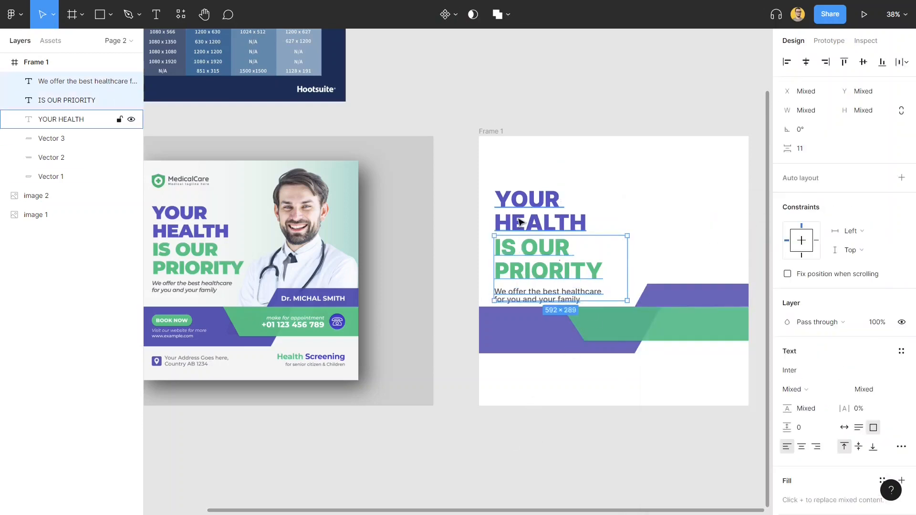
left_click(537, 225, "shift")
left_click_drag(537, 225, 536, 210)
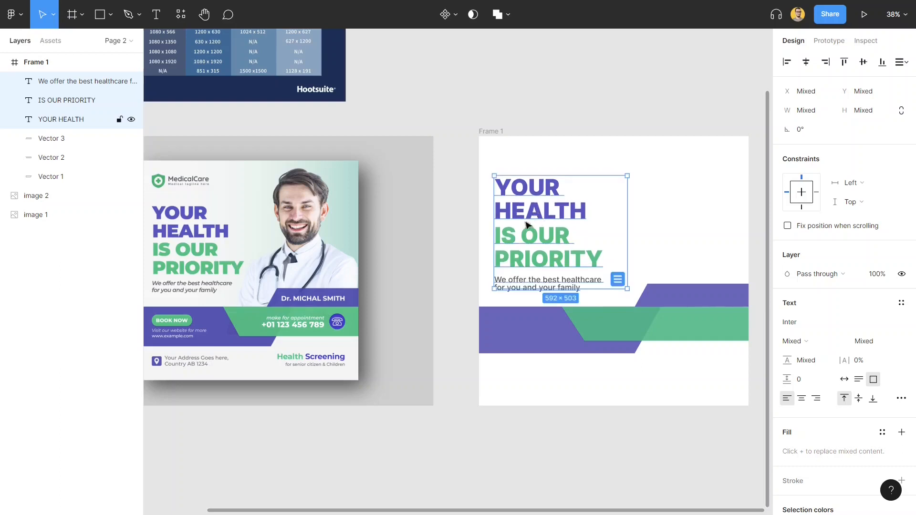
left_click(482, 456)
- Duplicate the flyer reference image onto the empty canvas below and cover the copy's MedicalCare logo with a rectangle about 287 × 91
scroll(512, 439, "down", 3)
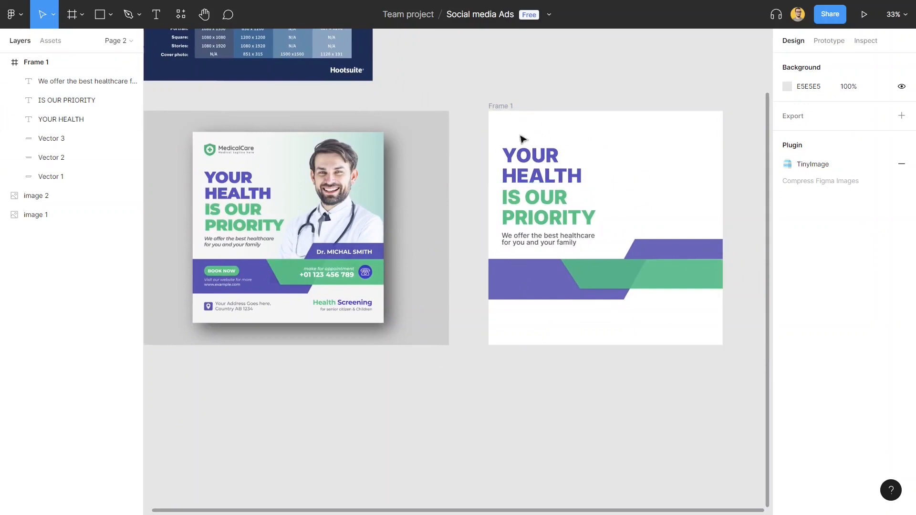
left_click(230, 176)
left_click_drag(230, 176, 448, 426)
scroll(434, 354, "down", 4)
scroll(443, 199, "up", 5)
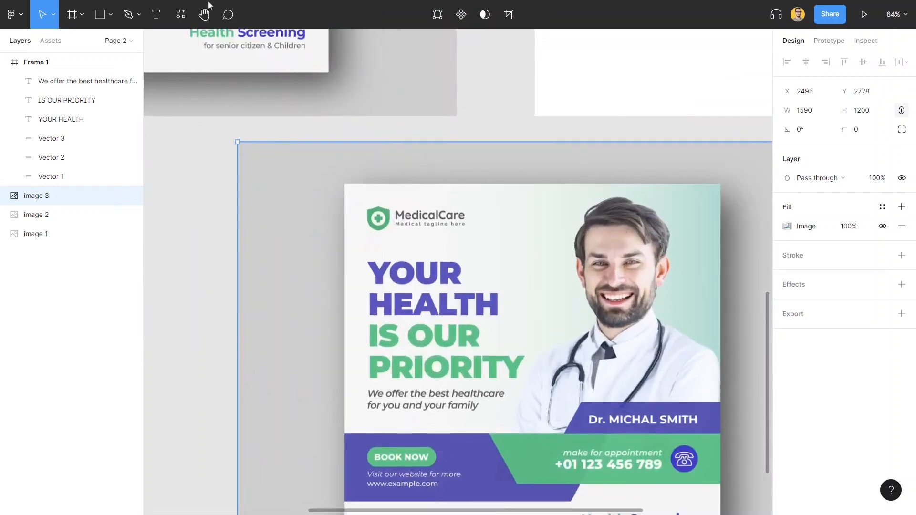
left_click(100, 14)
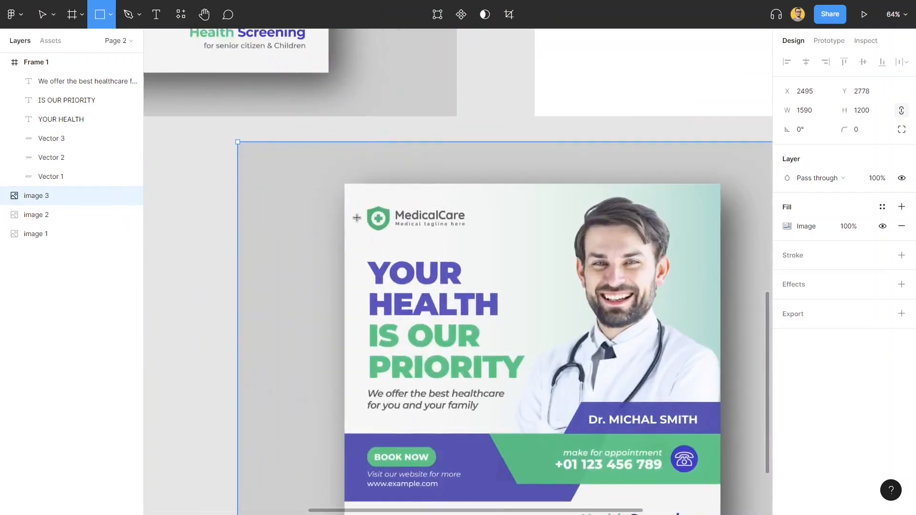
left_click_drag(360, 199, 476, 237)
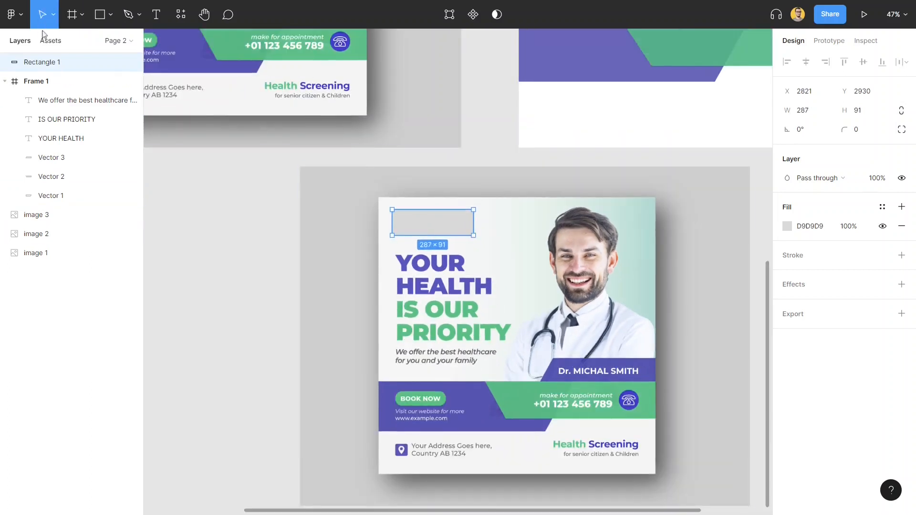
- Try to mask the flyer copy together with the logo rectangle while the rectangle lies on top, and undo the attempt
left_click_drag(270, 184, 501, 295)
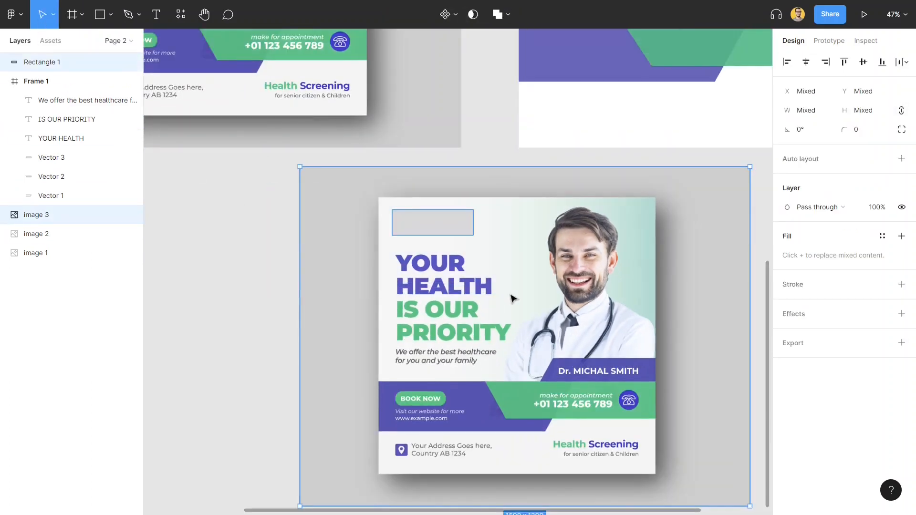
right_click(488, 296)
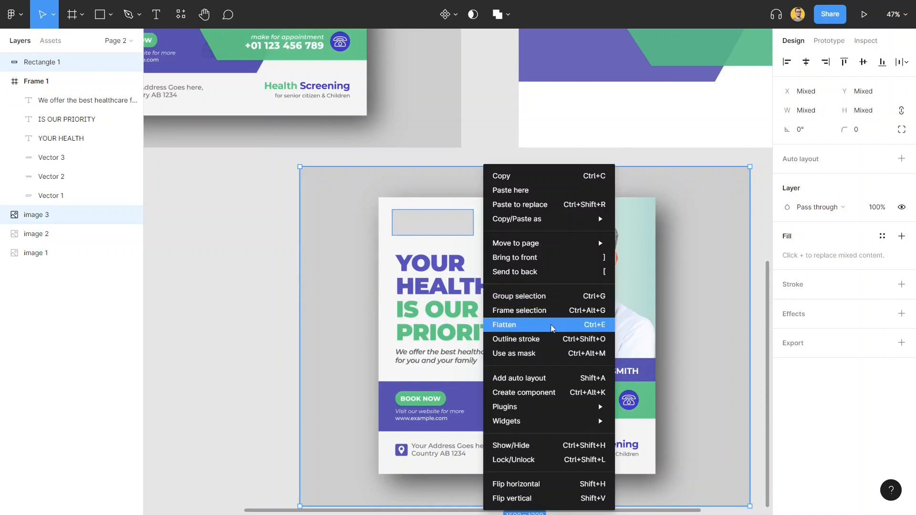
left_click(548, 353)
left_click(434, 236)
key("ctrl+z")
key("ctrl+z")
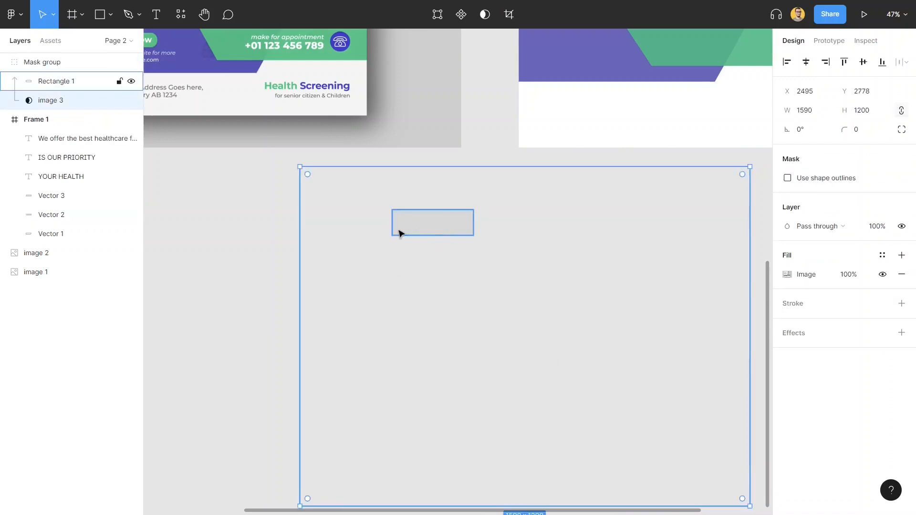
- Send the logo rectangle behind the flyer copy and use it as a mask to isolate the MedicalCare logo
left_click(433, 225)
right_click(419, 228)
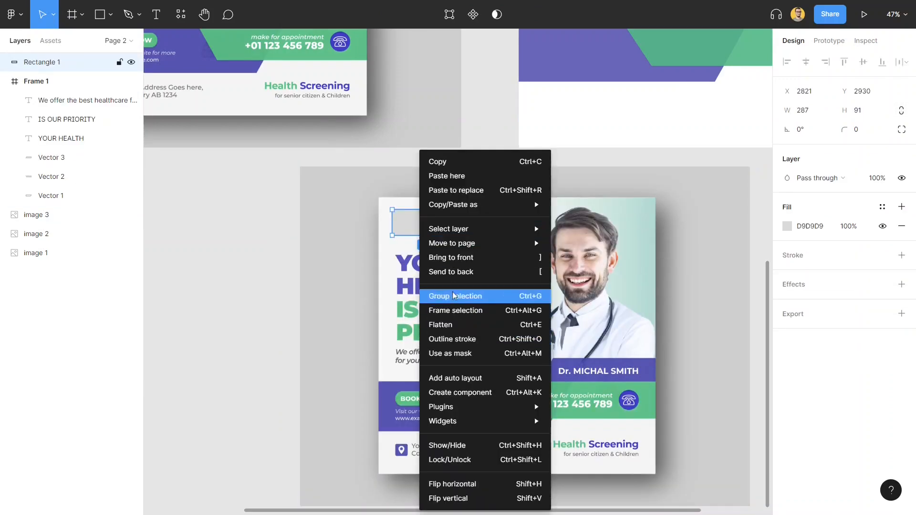
left_click(451, 272)
left_click_drag(250, 187, 418, 255)
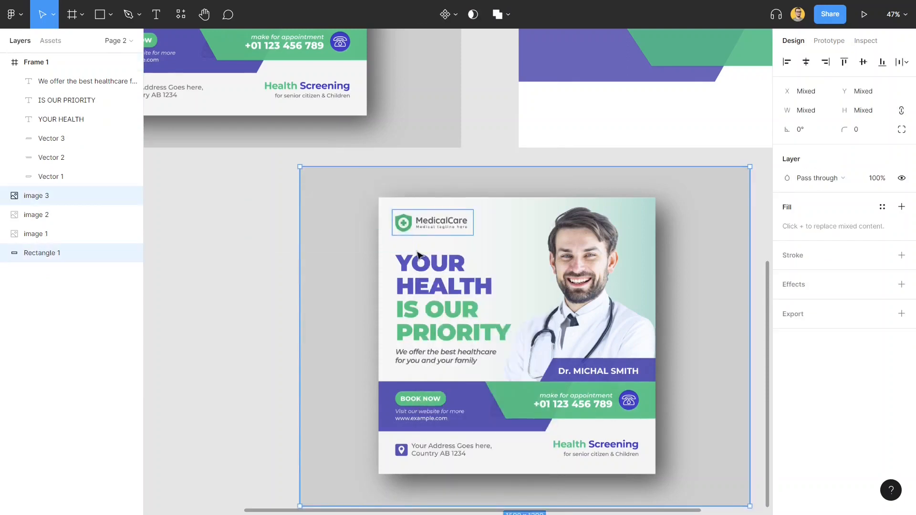
right_click(417, 255)
left_click(424, 352)
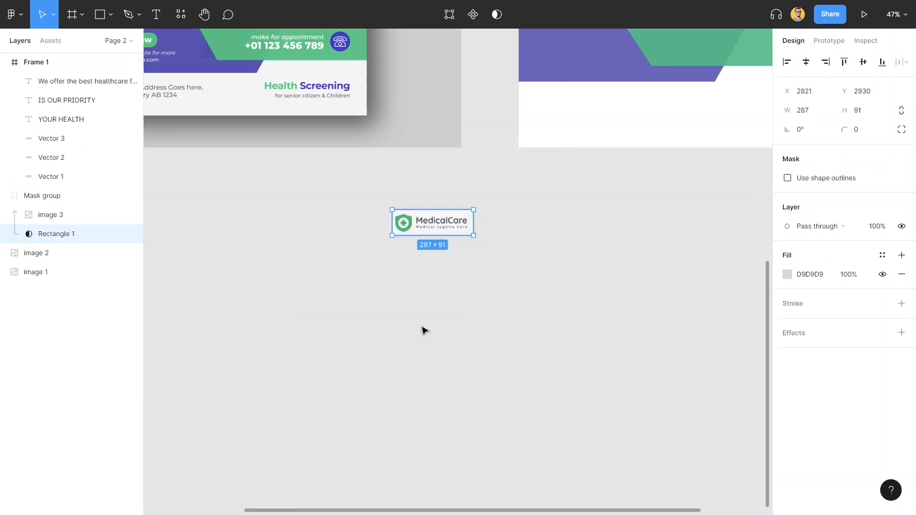
- Move the masked MedicalCare logo into Frame 1 above the YOUR HEALTH headline, at X 68, Y 55
scroll(422, 244, "down", 3)
left_click_drag(515, 209, 439, 337)
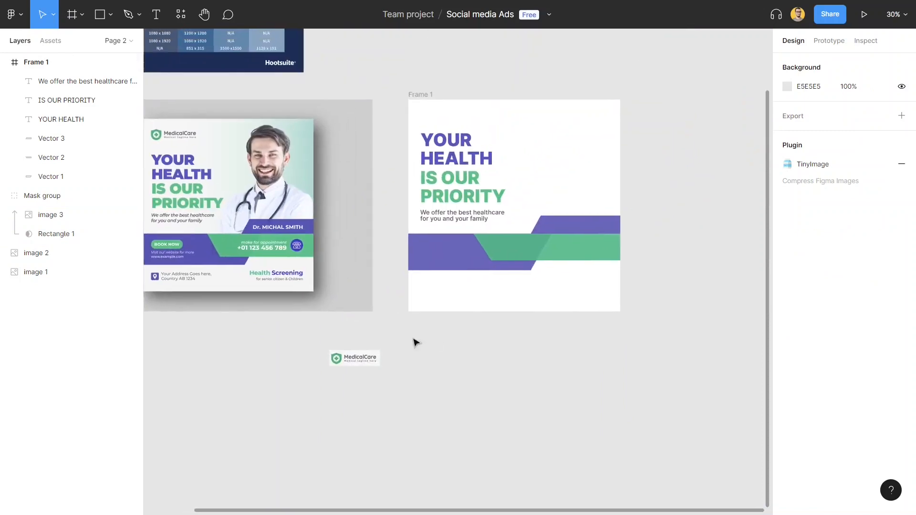
left_click_drag(350, 360, 480, 117)
scroll(479, 117, "up", 5)
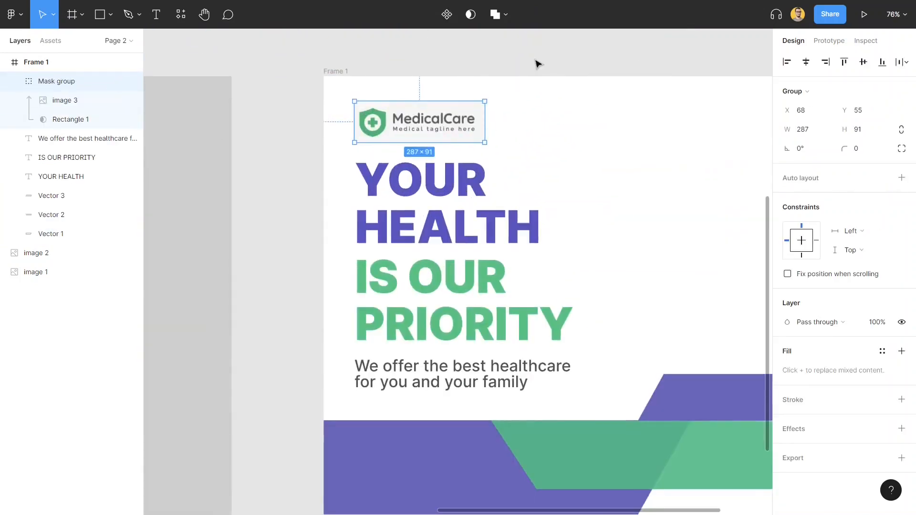
left_click(538, 63)
scroll(452, 121, "down", 5)
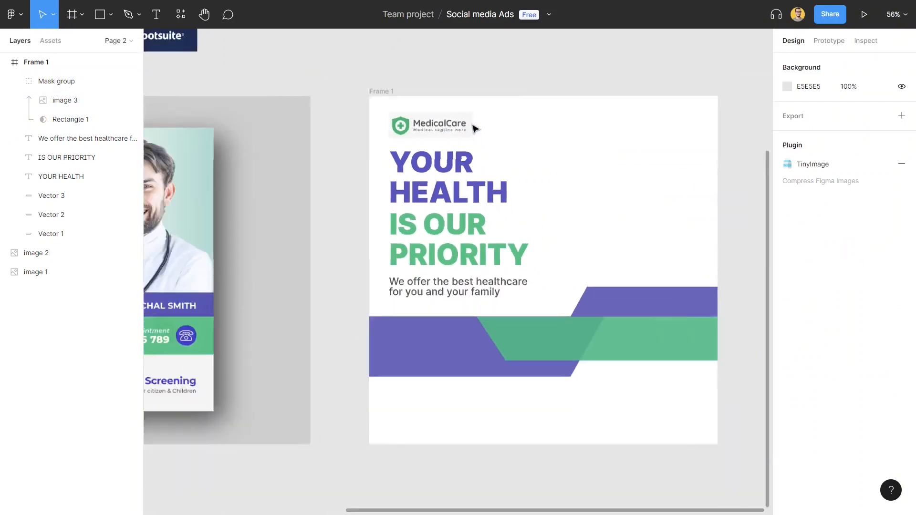
- Examine how the masked MedicalCare logo and its background sit above the headline in Frame 1
left_click_drag(444, 98, 519, 136)
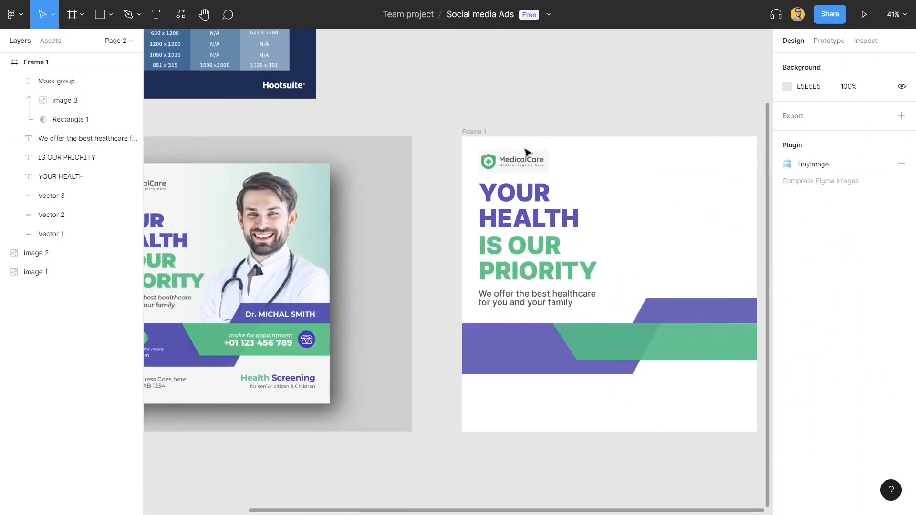
scroll(524, 152, "up", 5, "ctrl")
left_click(543, 187)
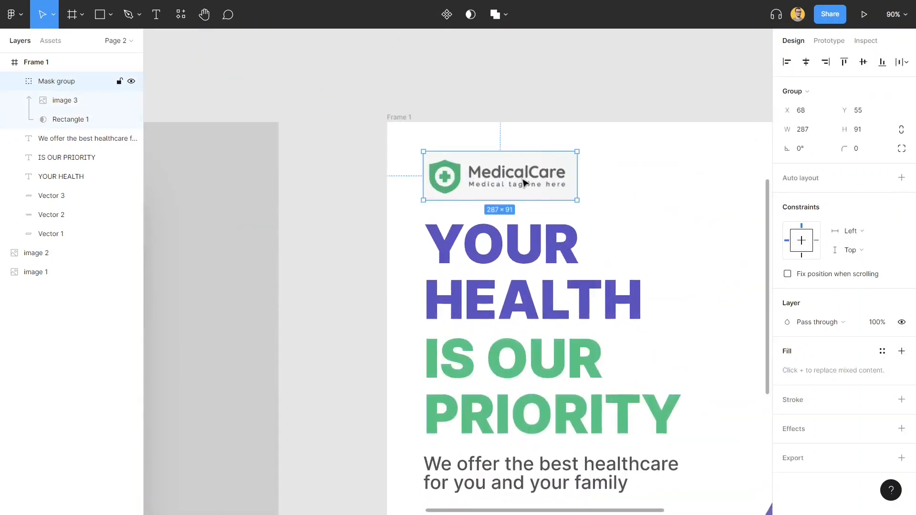
left_click(543, 100)
left_click(522, 182)
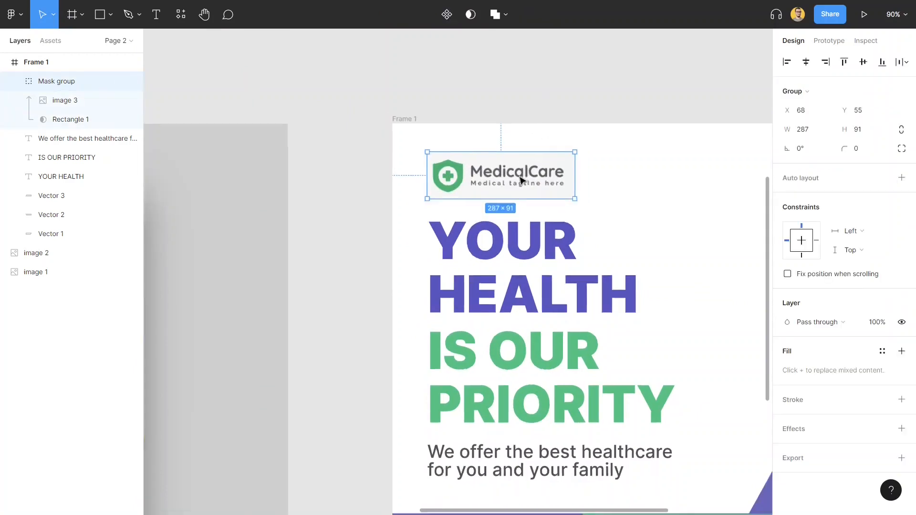
scroll(522, 182, "down", 3, "ctrl")
left_click(640, 180)
scroll(632, 199, "down", 4, "ctrl")
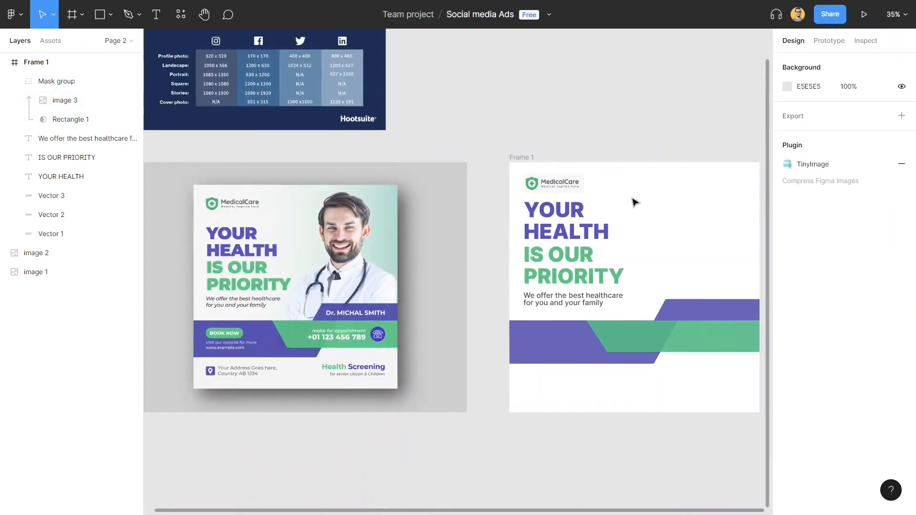
- Switch to the Dribbble flyer page, close its enlarged image view, and return to the Figma file
key("ctrl+Tab")
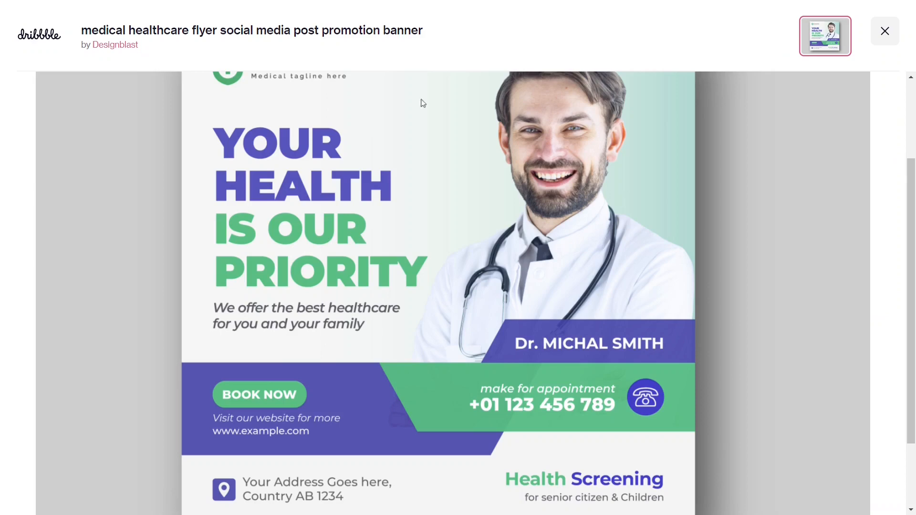
left_click(885, 32)
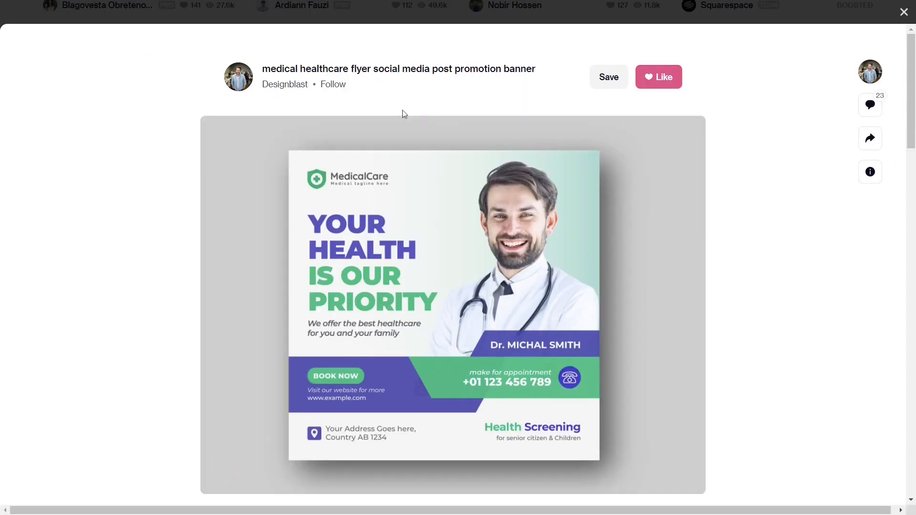
key("ctrl+Tab")
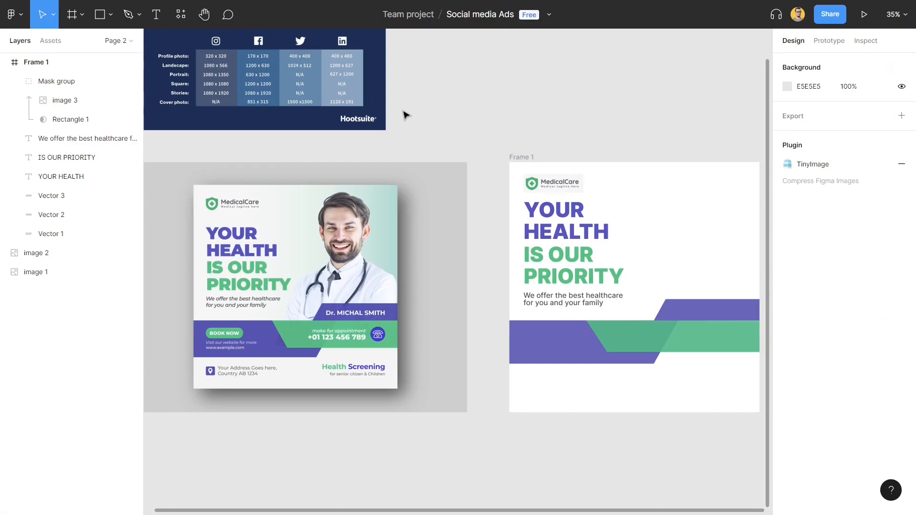
- Switch to the browser, examine the stock doctor photo and the turquoise clinic logo template, and return to the Figma file
key("ctrl+Tab")
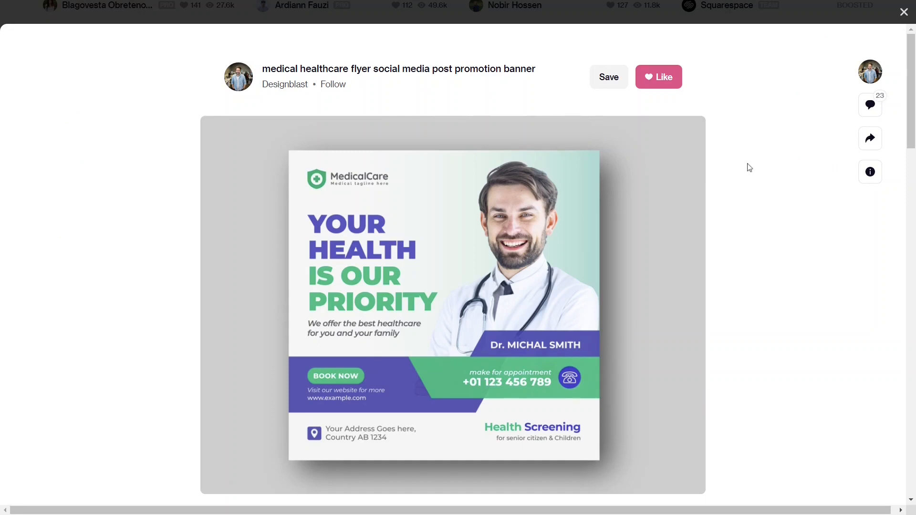
left_click(902, 11)
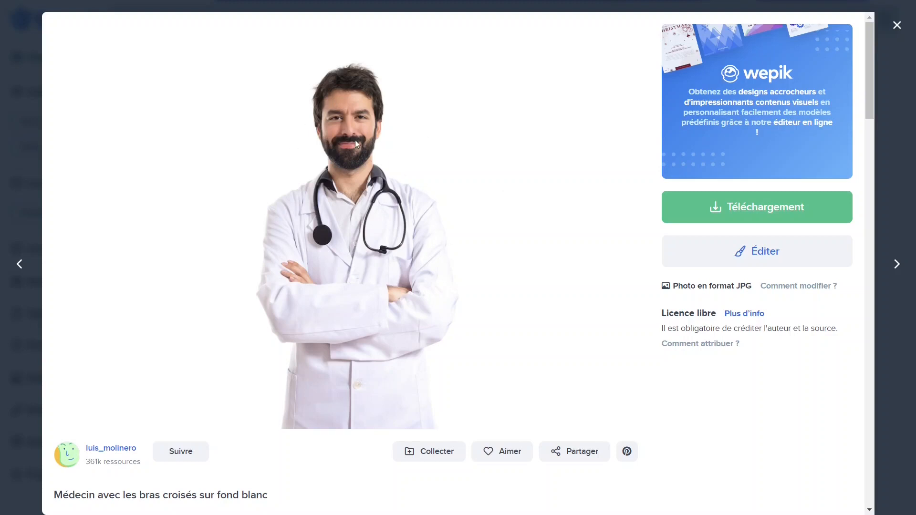
key("Right")
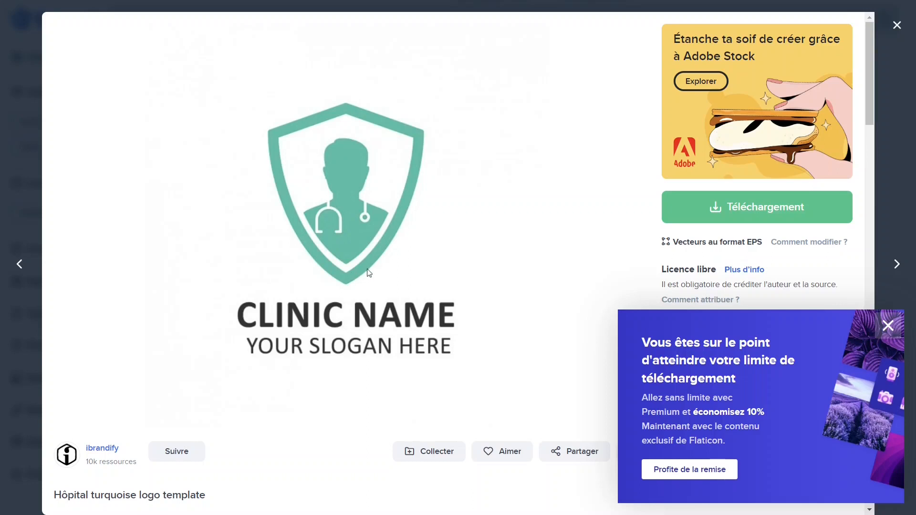
key("alt+Tab")
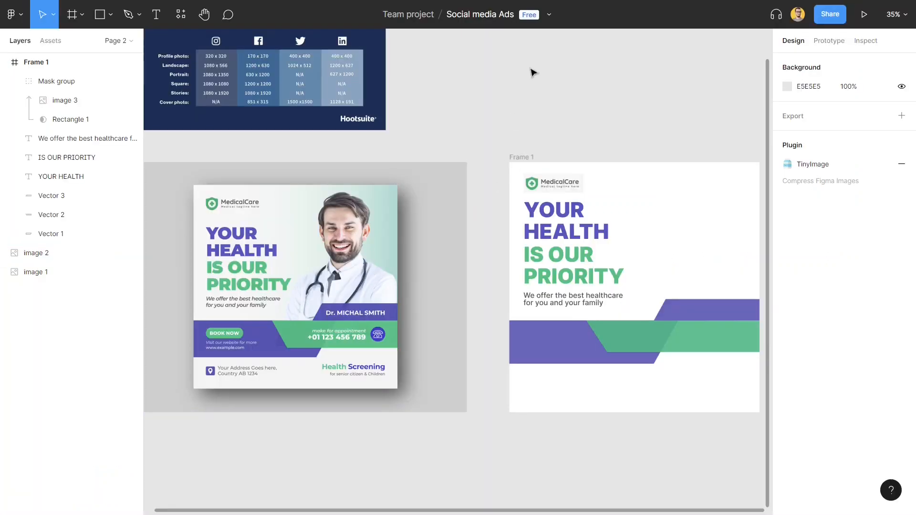
- Delete the masked MedicalCare logo from above the headline in Frame 1
scroll(531, 71, "right", 5)
left_click(399, 199)
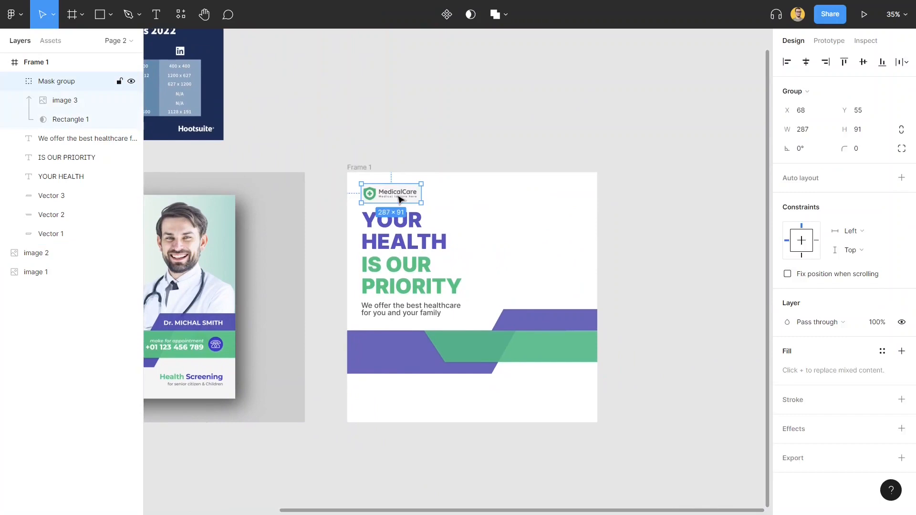
key("Delete")
scroll(391, 101, "left", 3)
scroll(452, 96, "down", 2)
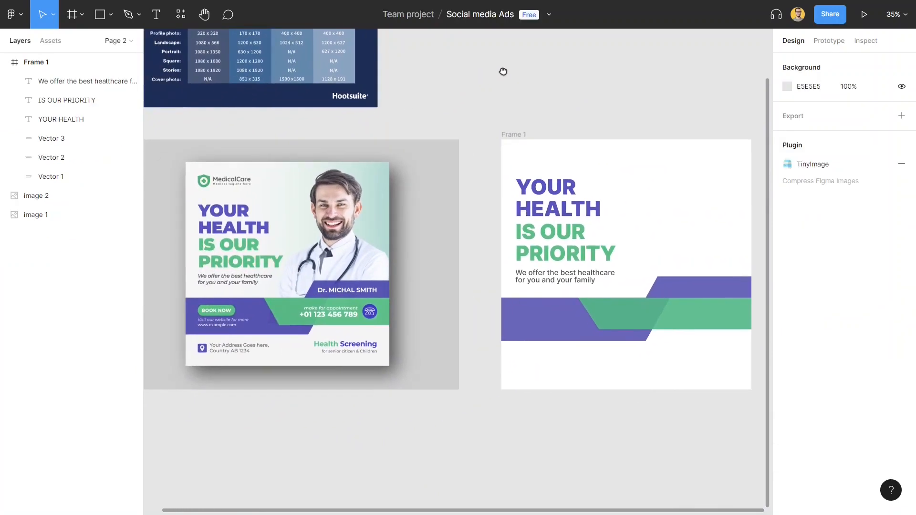
- Open the Place image file chooser for bringing downloaded pictures into the page
left_click_drag(540, 88, 506, 133)
left_click(334, 258)
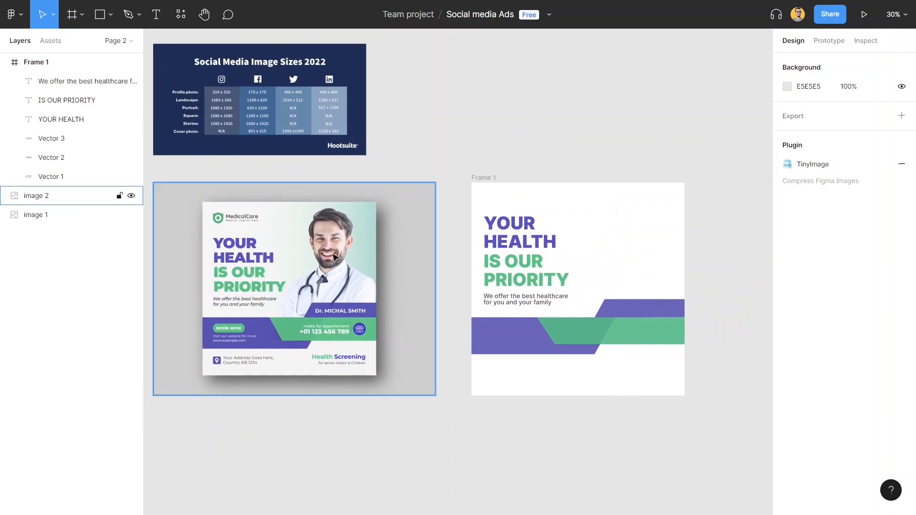
left_click(248, 171)
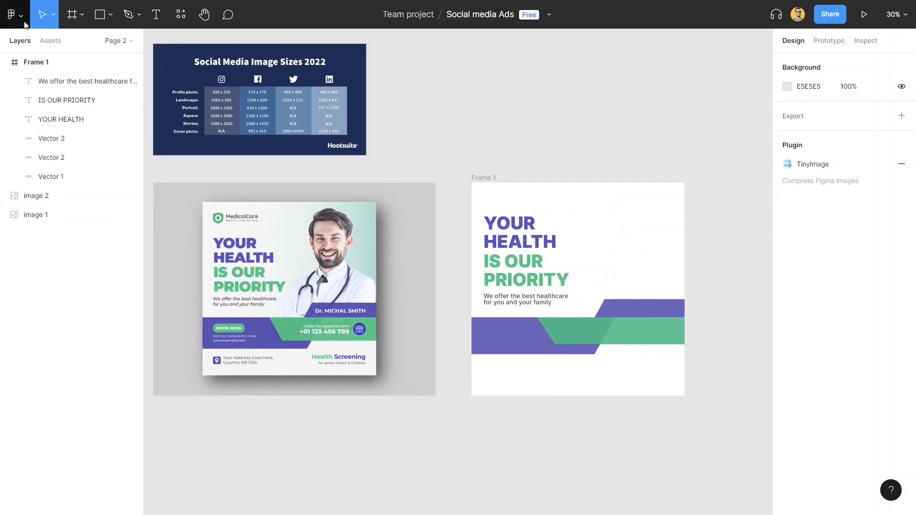
left_click(53, 15)
left_click(79, 15)
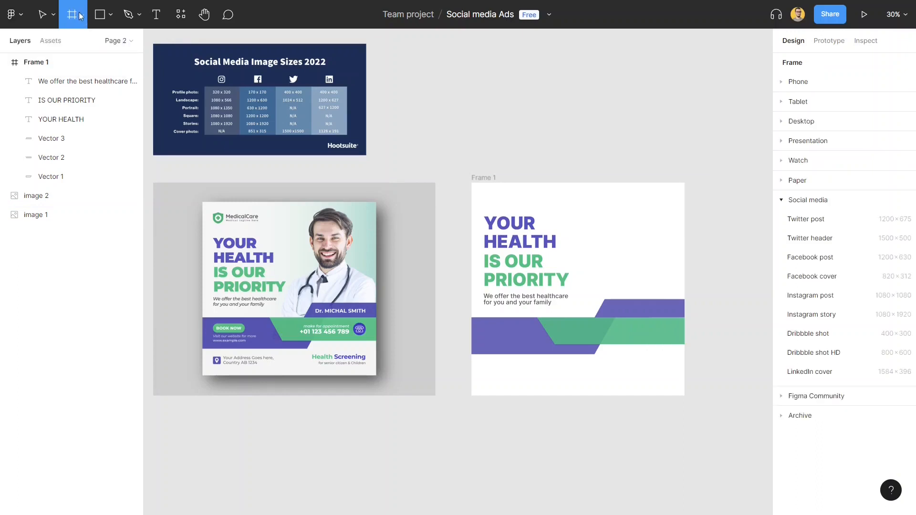
left_click(81, 15)
left_click(110, 15)
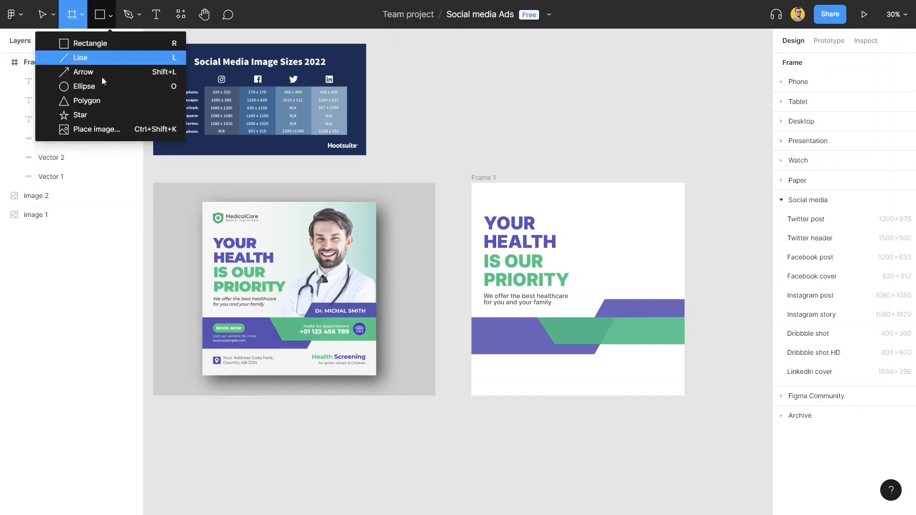
left_click(97, 130)
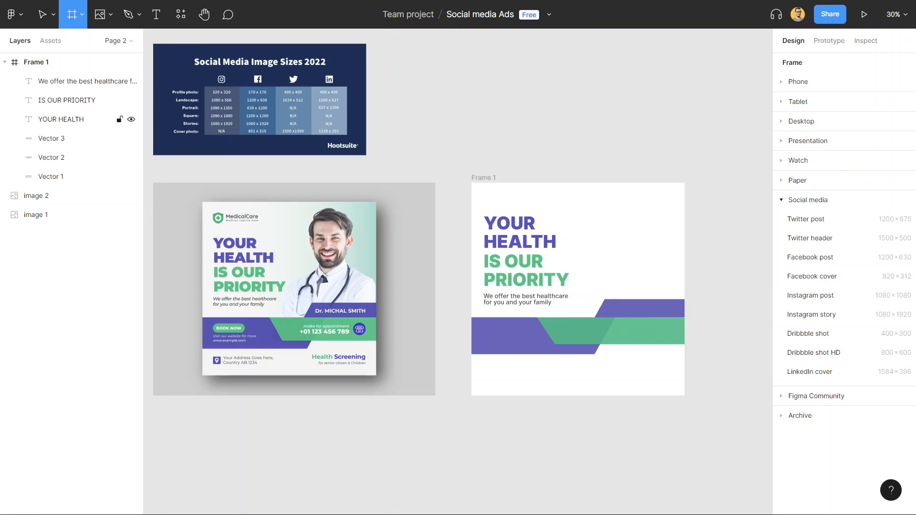
- Paste the CLINIC NAME logo image onto the canvas and move it into the empty area below the flyer reference and Frame 1
key("v")
key("ctrl+v")
mouse_move(487, 276)
left_mouse_down()
mouse_move(599, 200)
mouse_move(612, 271)
mouse_move(476, 432)
left_mouse_up()
scroll(599, 199, "down", 2)
scroll(476, 354, "down", 4)
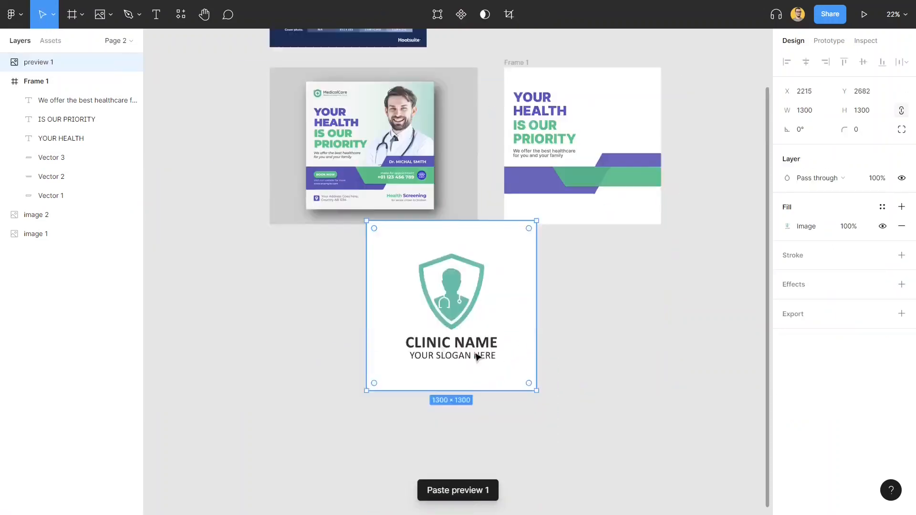
left_click_drag(458, 287, 445, 324)
left_click(606, 245)
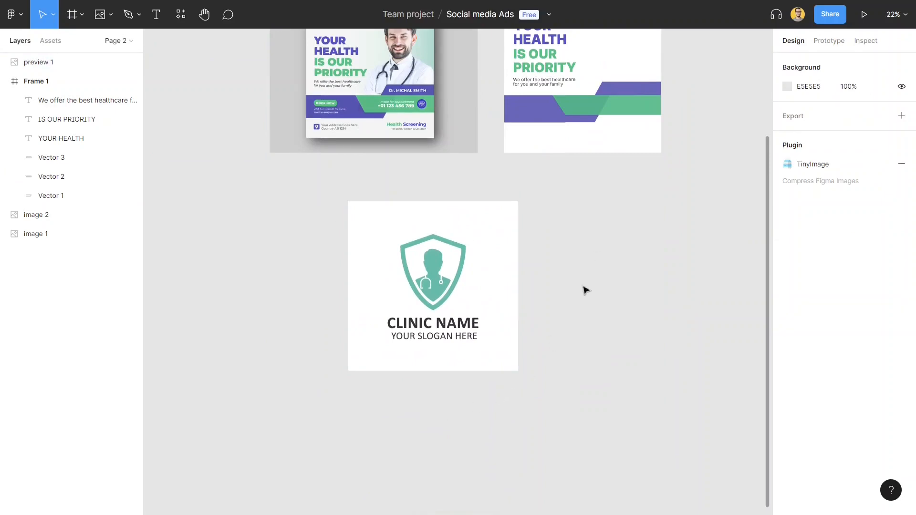
- Paste the doctor-with-arms-crossed photo, scale it down to about 1535 × 1535, and move it clear of the other artwork
key("ctrl+v")
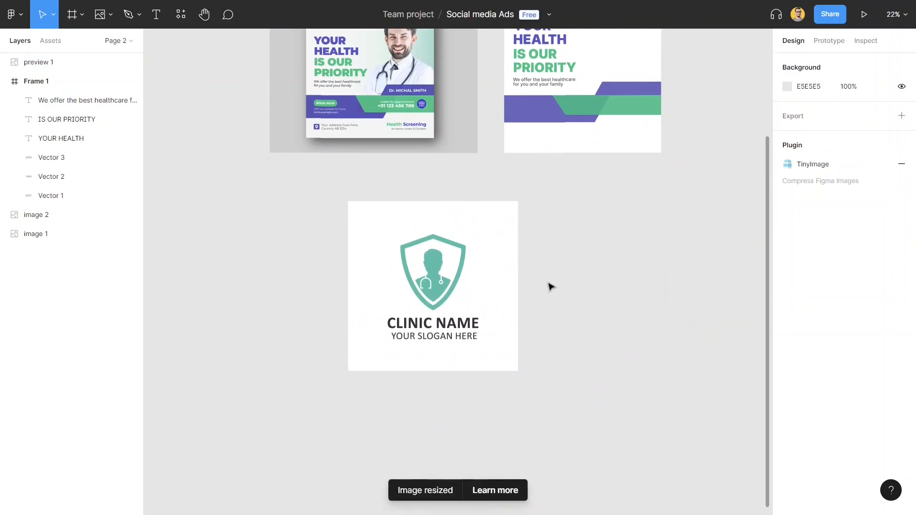
key("shift+2")
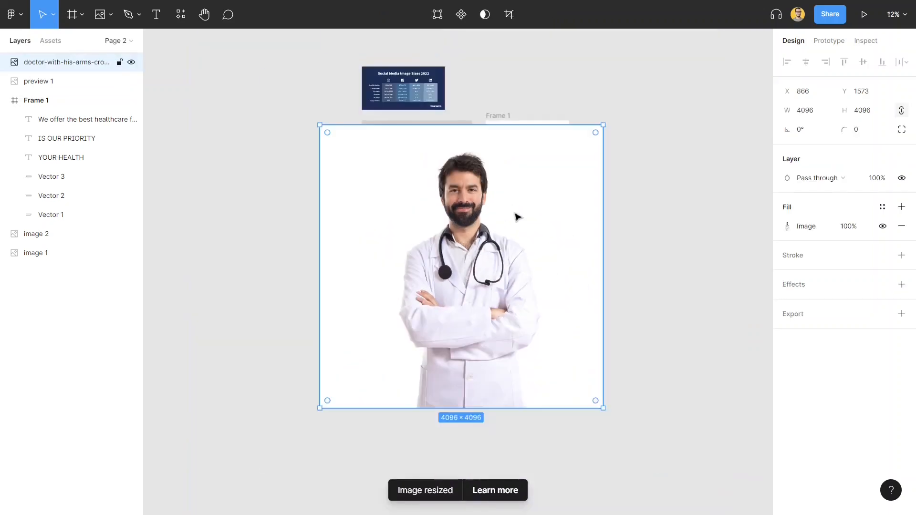
left_click_drag(603, 125, 493, 235)
left_click_drag(403, 303, 624, 261)
left_click_drag(541, 193, 609, 260)
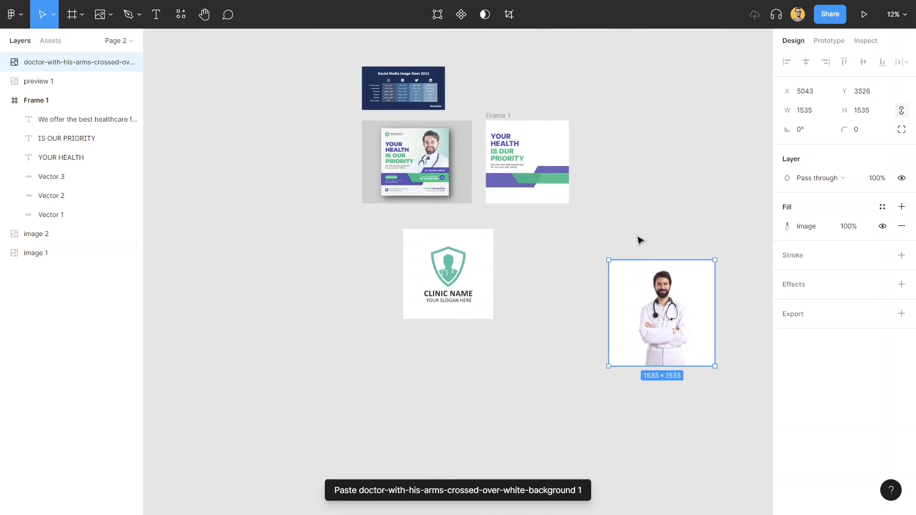
- Rearrange the imported images so the clinic logo sits to the right of Frame 1 with the doctor photo below it
left_click_drag(628, 191, 454, 262)
left_click_drag(308, 329, 501, 203)
left_click_drag(492, 392, 479, 342)
left_click(404, 321)
scroll(405, 321, "up", 3)
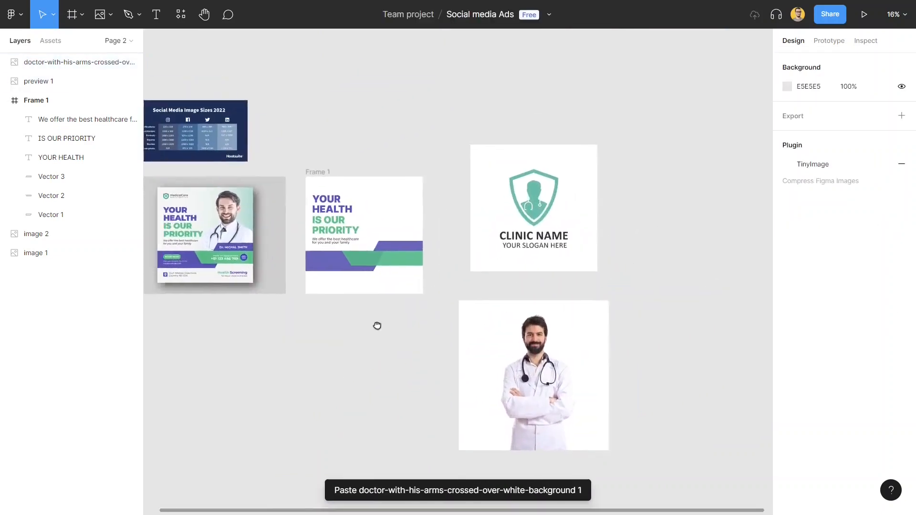
- Scale the doctor photo to about 801 × 801, place it in Frame 1 at X 547, Y 77, and send it behind the bands
left_click(640, 436)
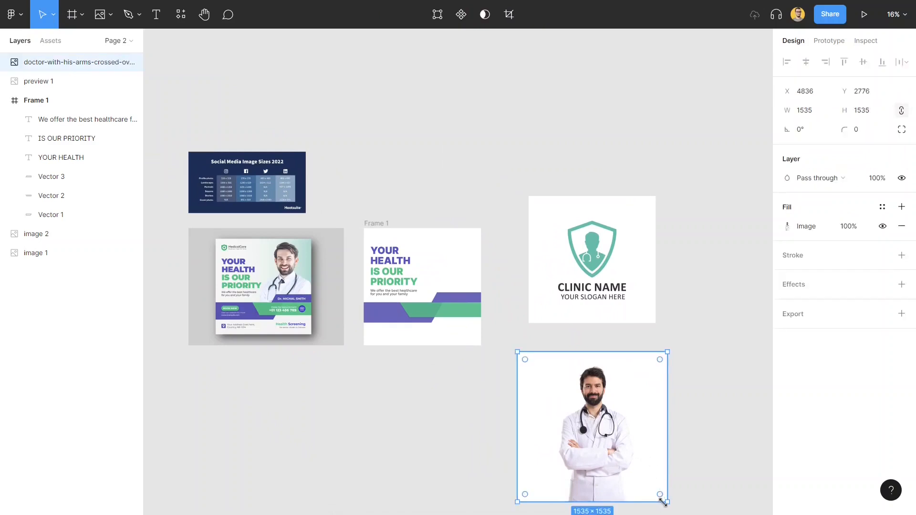
left_click_drag(658, 499, 473, 295)
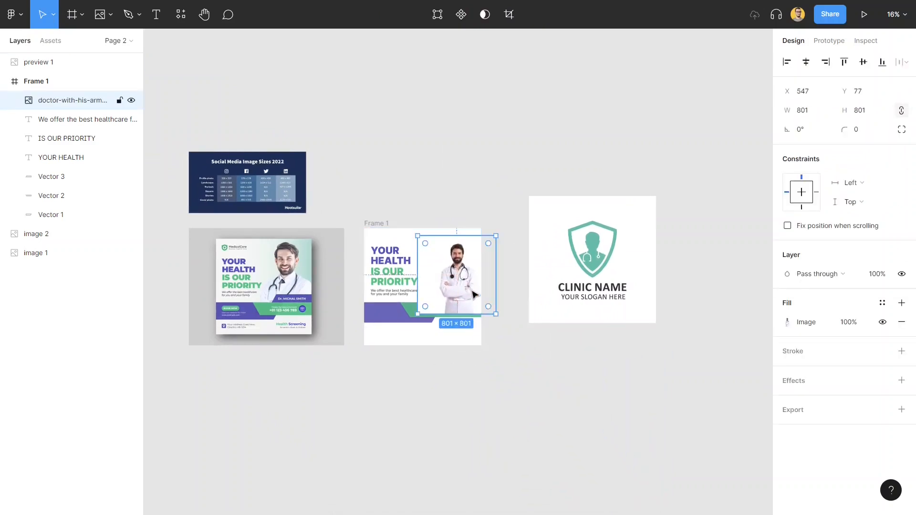
right_click(477, 286)
left_click(498, 270)
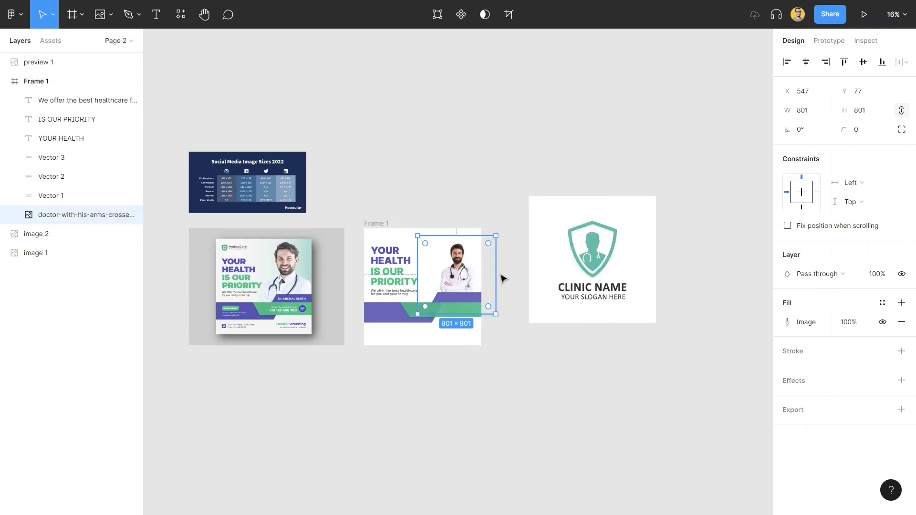
- Resize the doctor photo in Frame 1 to about 824 × 824 and position it at X 432, Y -65
scroll(471, 278, "up", 4)
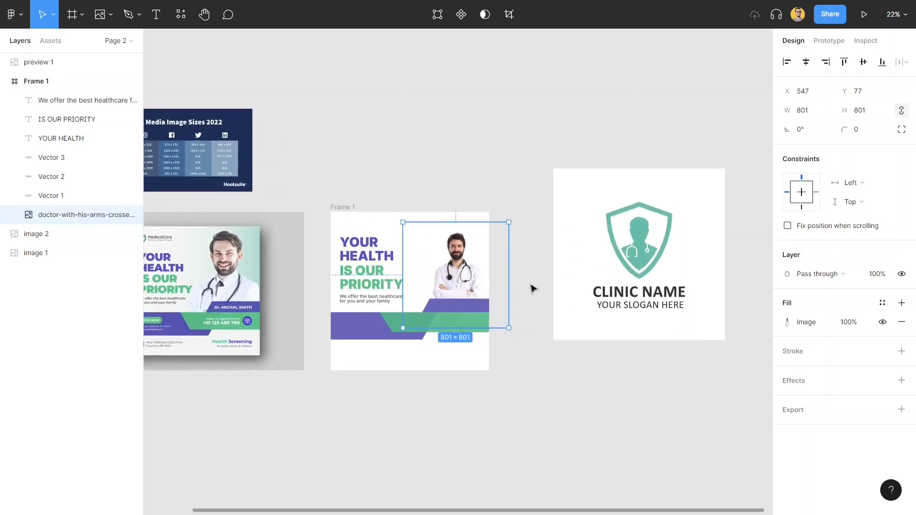
left_click_drag(550, 250, 593, 296)
left_click_drag(553, 373, 535, 358)
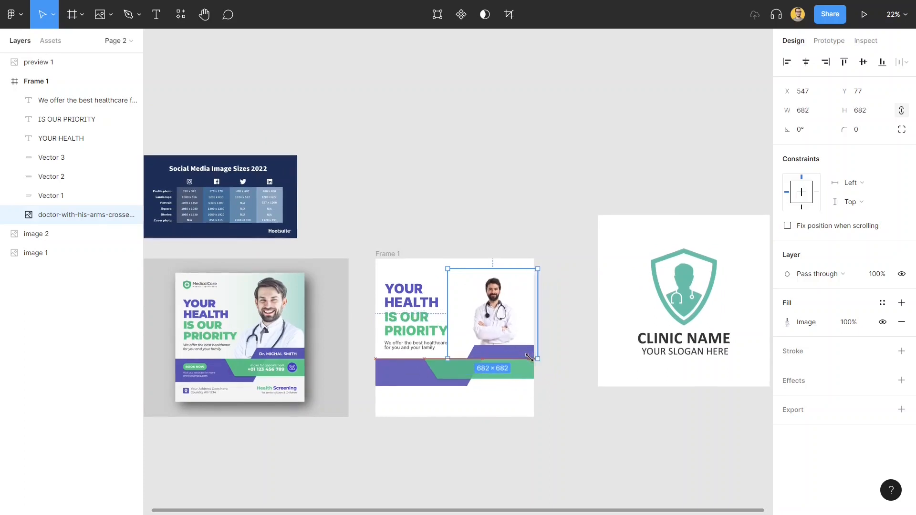
left_click(561, 321)
left_click(487, 300)
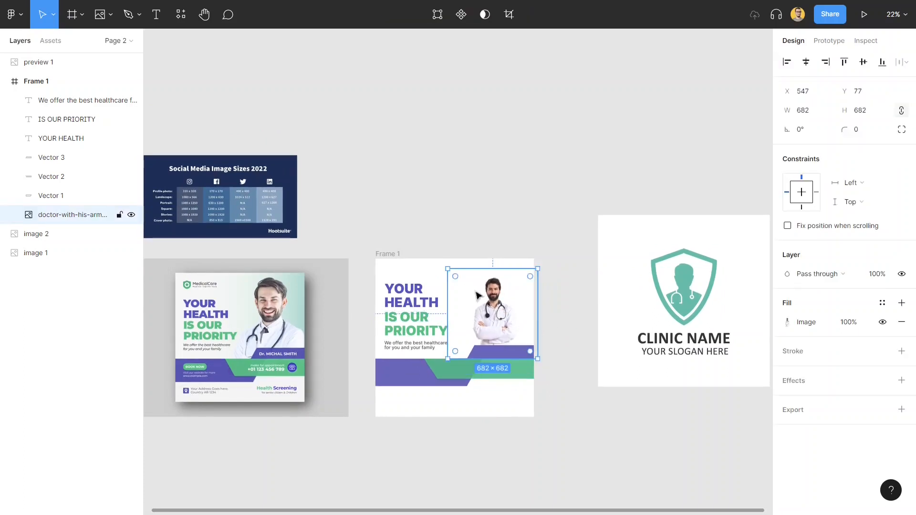
left_click_drag(446, 268, 429, 250)
left_click_drag(485, 296, 487, 293)
scroll(516, 303, "up", 5)
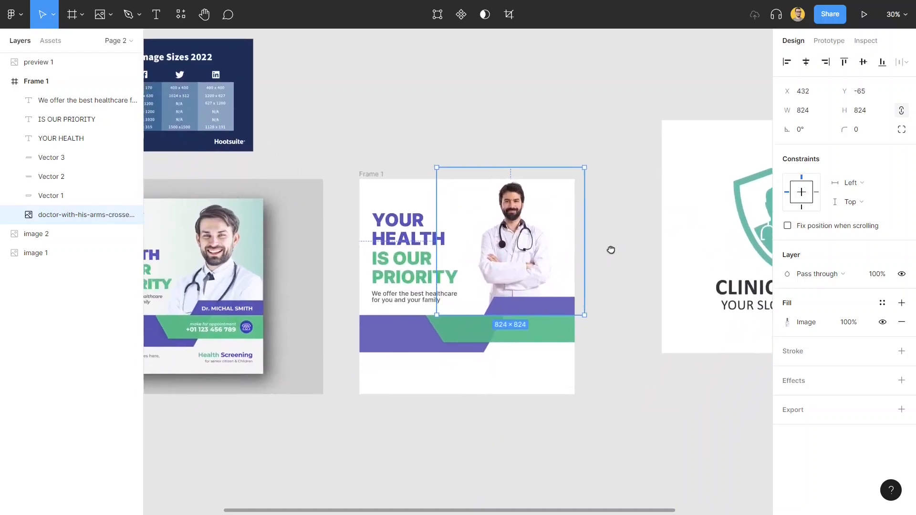
- Move the doctor photo out below Frame 1 and draw a rectangle about 462 × 643 over the doctor's figure
scroll(525, 244, "down", 6)
left_click_drag(525, 244, 520, 403)
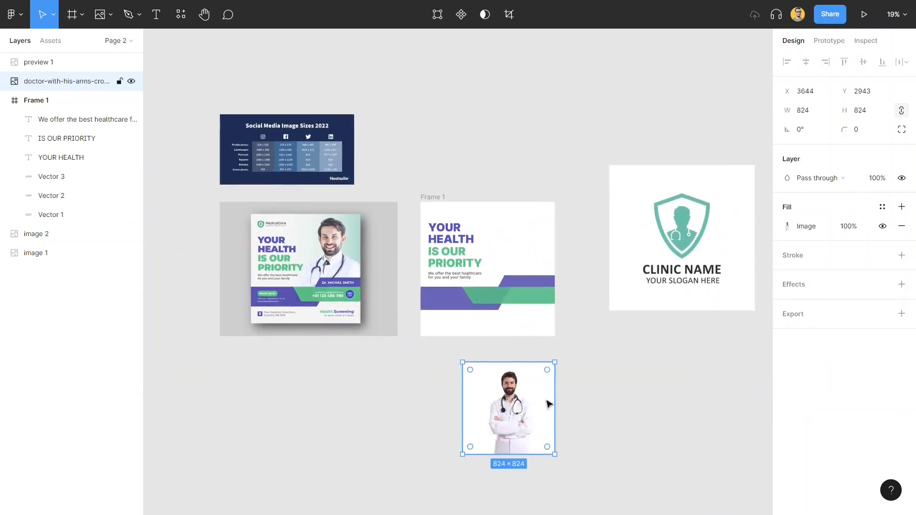
scroll(553, 416, "up", 5)
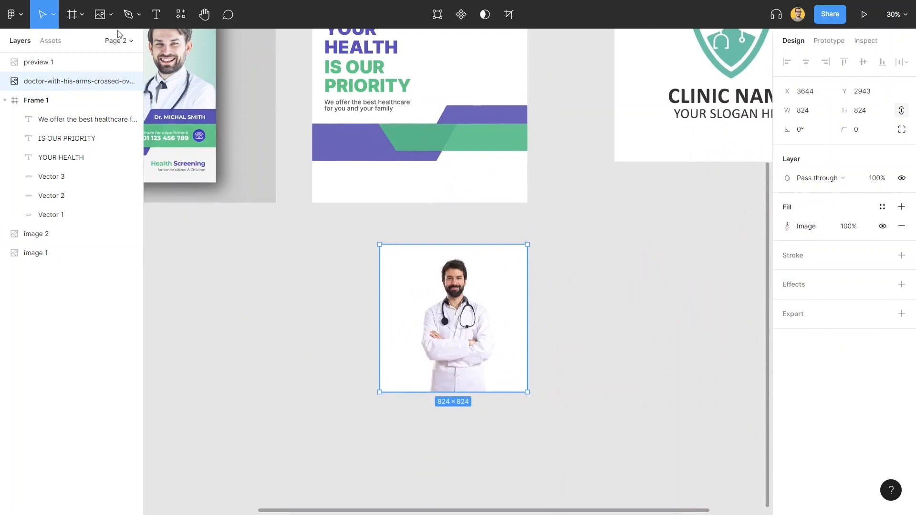
left_click(109, 14)
left_click(92, 41)
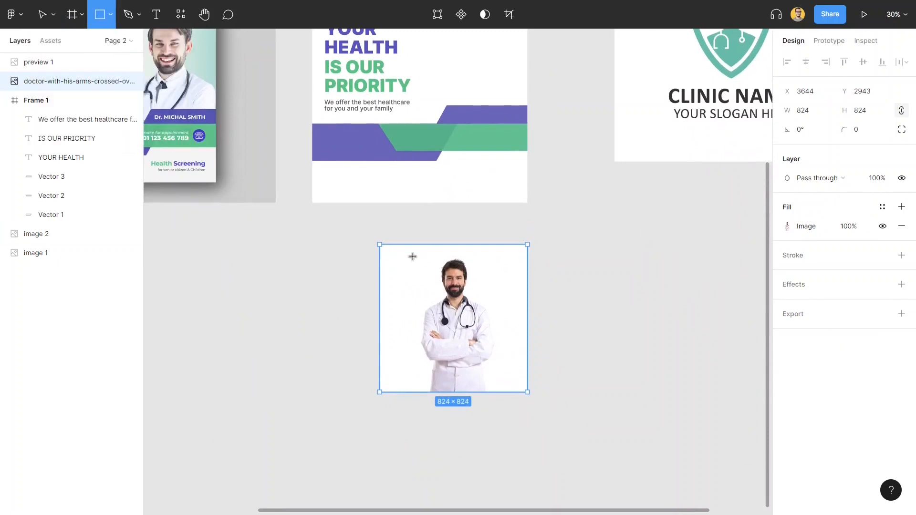
scroll(414, 257, "up", 4)
mouse_move(422, 256)
left_mouse_down()
mouse_move(480, 316)
mouse_move(516, 409)
mouse_move(557, 444)
left_mouse_up()
- Send the rectangle to the back and use it as a mask to crop the doctor photo
right_click(449, 298)
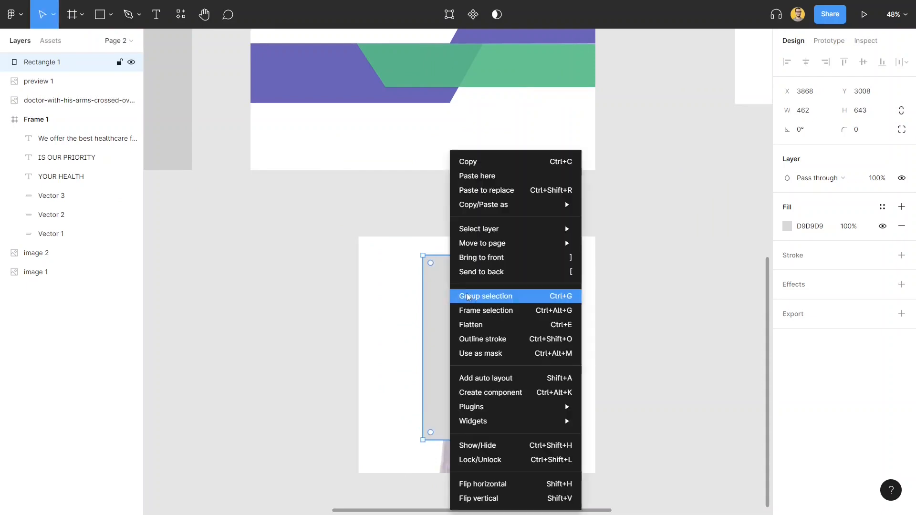
left_click(487, 272)
left_click_drag(305, 210, 524, 342)
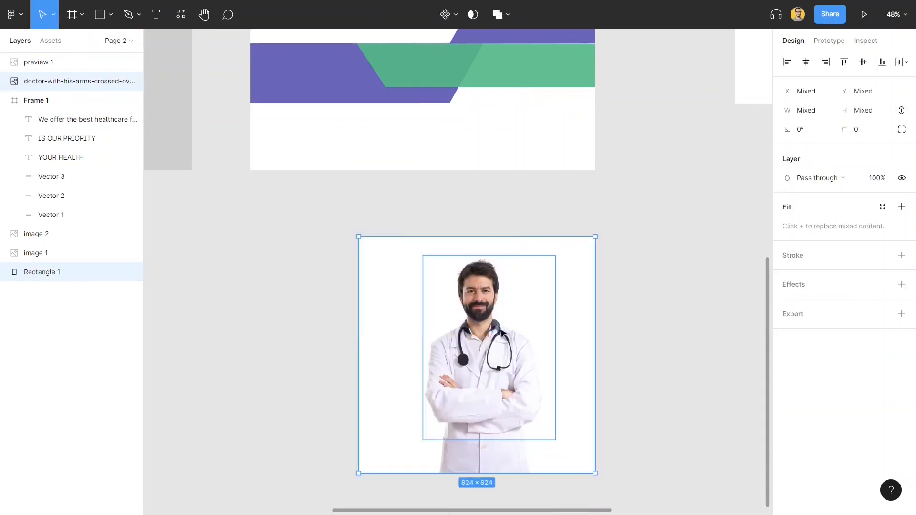
right_click(489, 271)
left_click(532, 352)
scroll(638, 303, "down", 5)
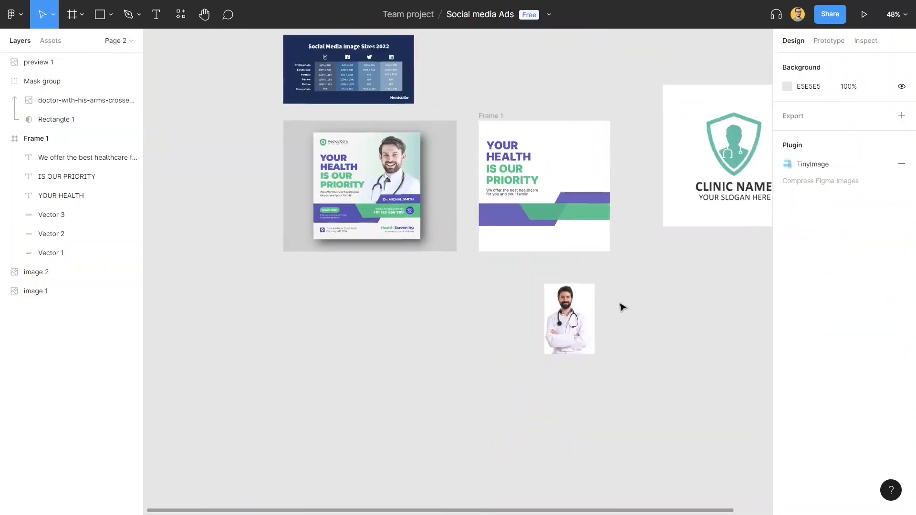
- Move the masked doctor photo into Frame 1 at about X 717, Y 116, and send it behind the bands and text
left_click_drag(613, 293, 588, 179)
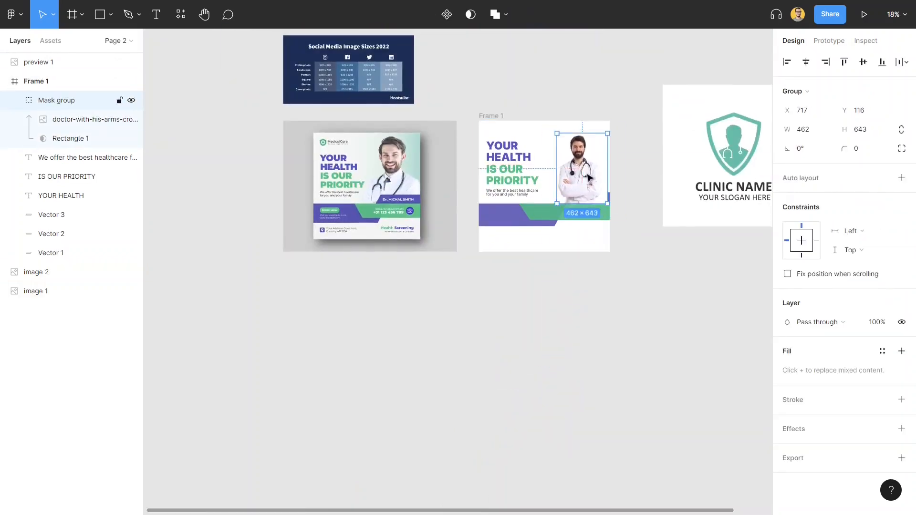
scroll(587, 176, "up", 4)
left_click_drag(646, 150, 575, 201)
right_click(520, 229)
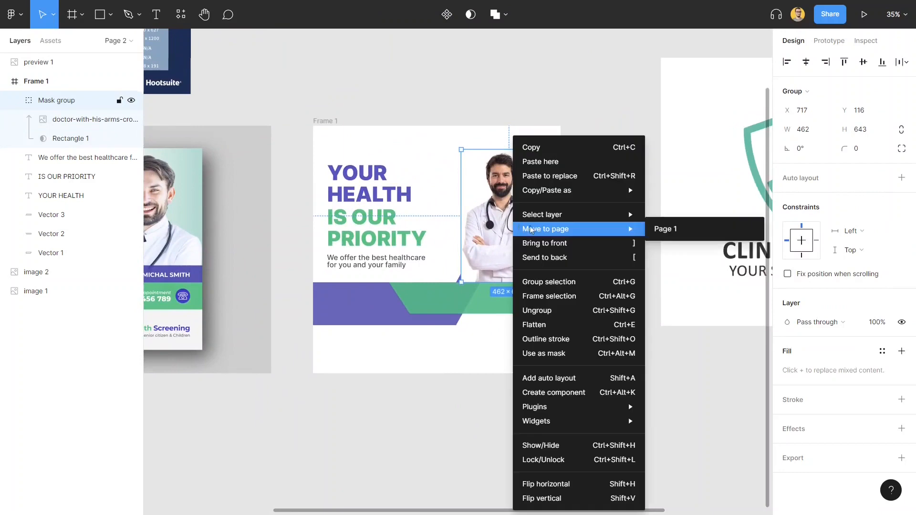
left_click(550, 257)
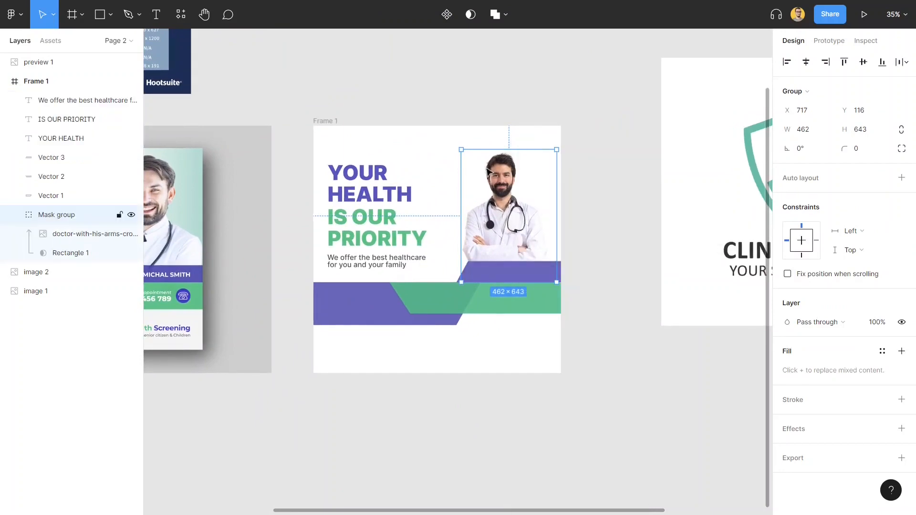
- Enlarge the masked doctor photo so it fills the right side of Frame 1 and extends behind the colored bands
left_click_drag(461, 151, 447, 130)
left_click_drag(502, 201, 507, 204)
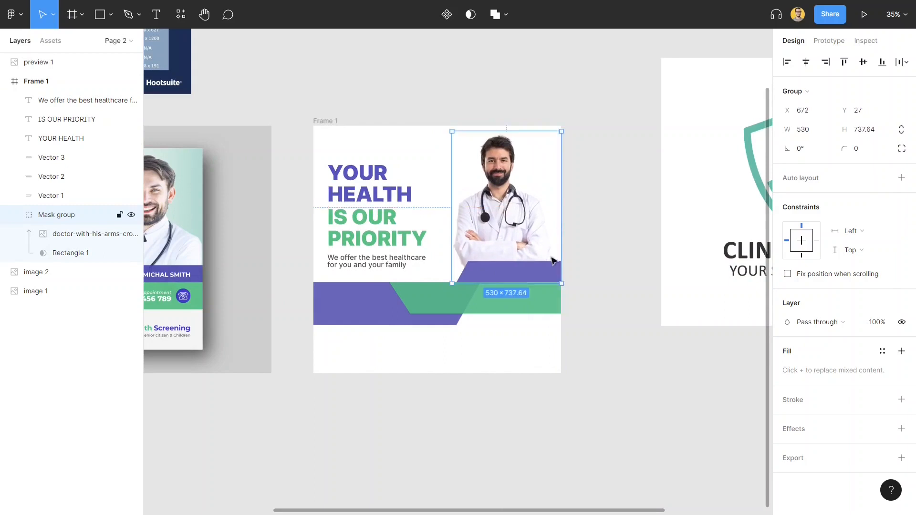
left_click_drag(562, 285, 627, 290)
scroll(546, 336, "up", 5)
left_click(627, 352)
scroll(620, 329, "down", 5)
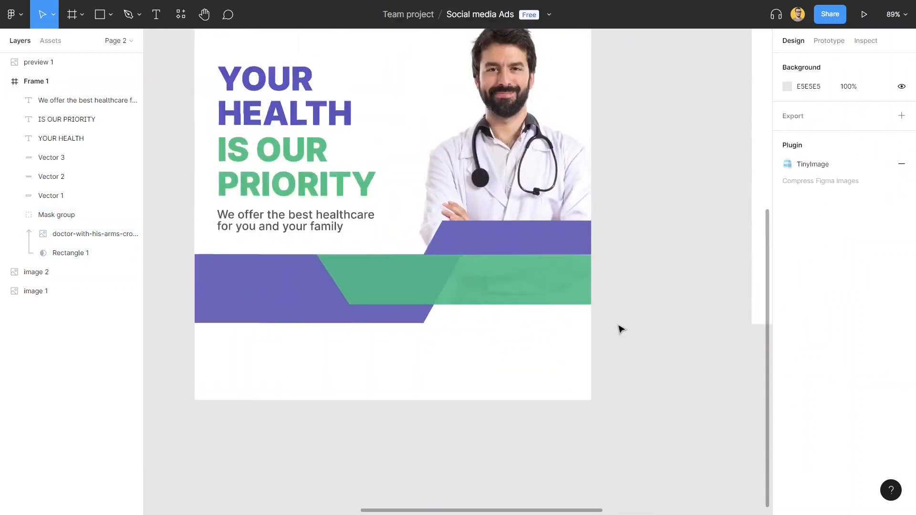
- Enlarge the masked doctor photo in Frame 1 to about 658 × 916, extending it up to the frame's upper edge
scroll(620, 329, "down", 2)
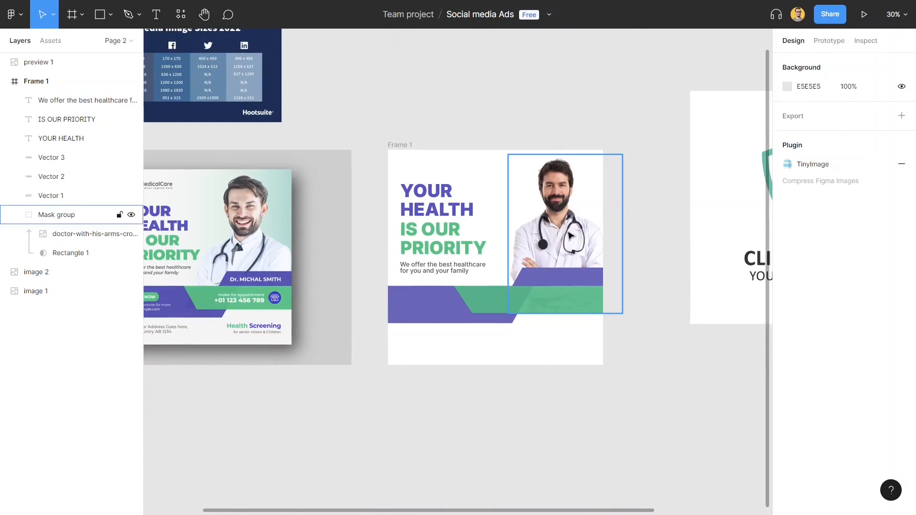
left_click(572, 234)
left_click_drag(508, 151, 501, 149)
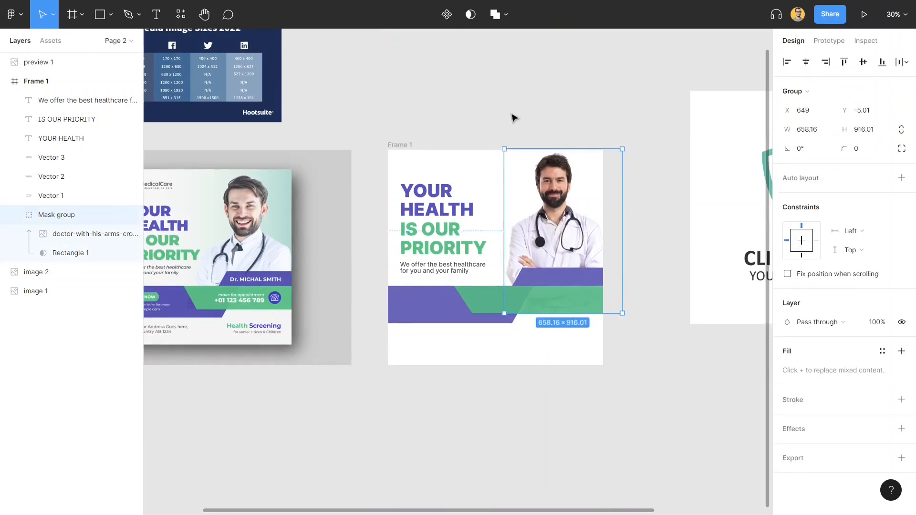
left_click(476, 132)
- Move the clinic logo image below the reference ad and Frame 1, and place a duplicate beside it
scroll(477, 131, "down", 2)
scroll(507, 81, "left", 2)
scroll(470, 88, "right", 1)
scroll(491, 156, "down", 1)
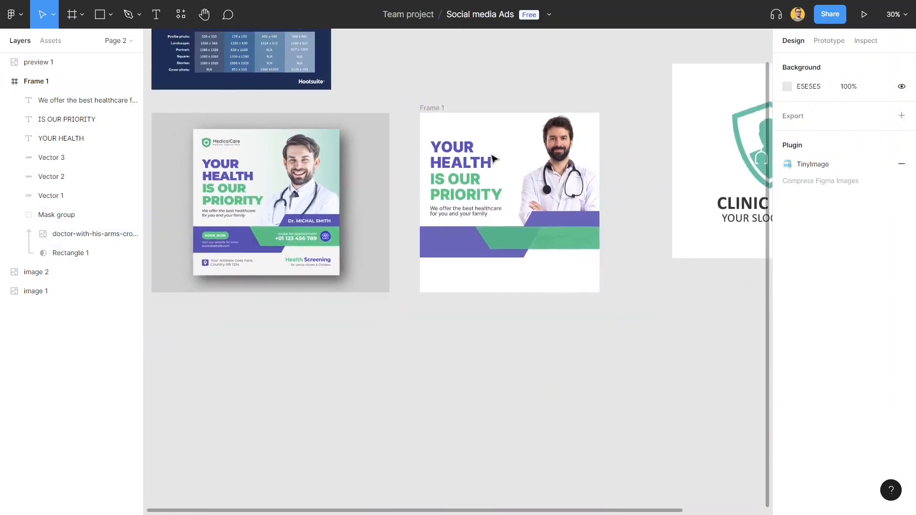
left_click_drag(726, 164, 403, 305)
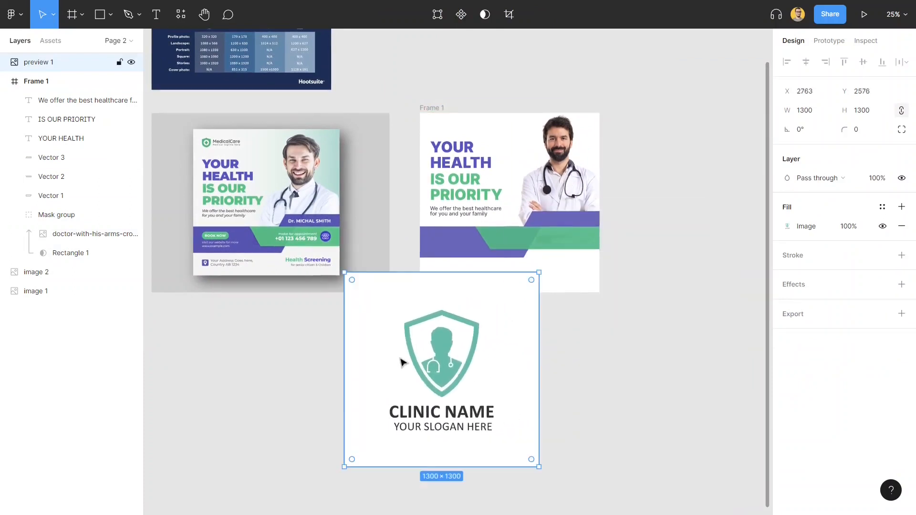
left_click_drag(442, 347, 354, 379)
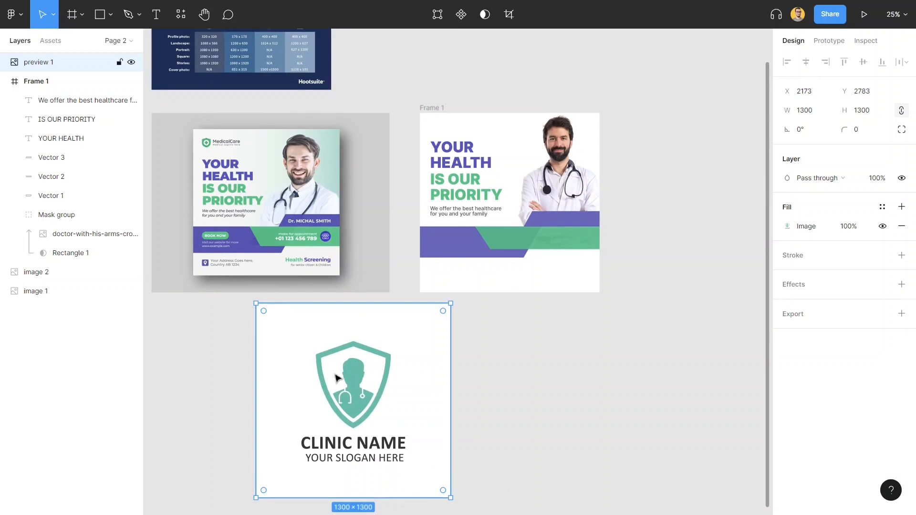
left_click_drag(332, 405, 539, 390)
left_click(408, 299)
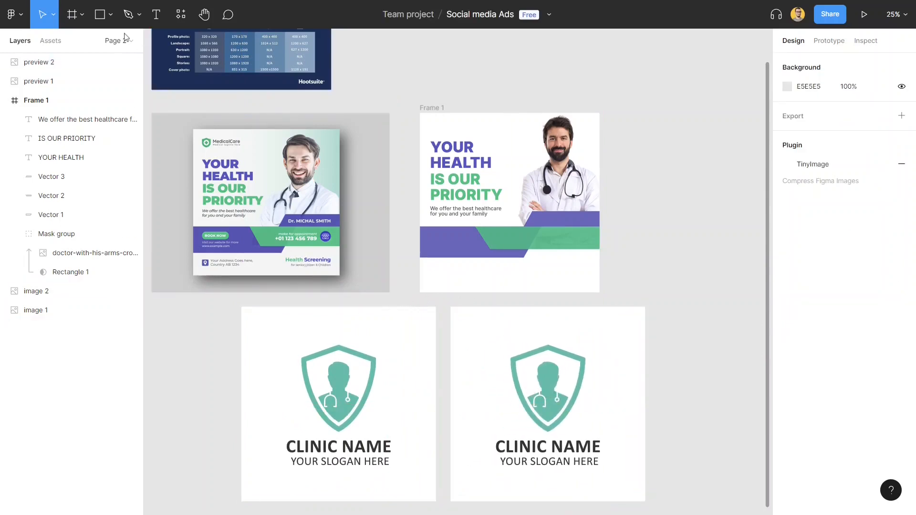
- Draw a rectangle about 679 × 629 over the original logo's shield, send it to the back and mask the logo with it
key("r")
mouse_move(288, 340)
left_mouse_down()
mouse_move(377, 441)
mouse_move(389, 434)
left_mouse_up()
right_click(361, 403)
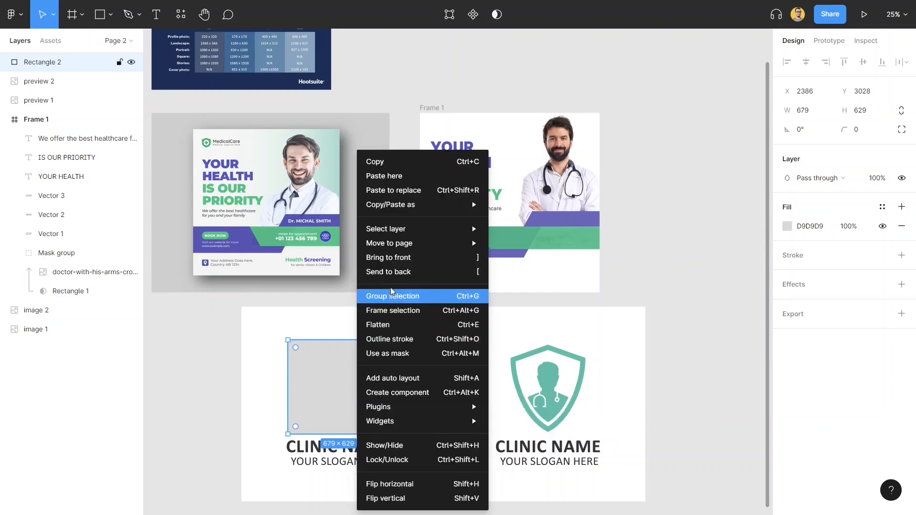
left_click(388, 271)
left_click_drag(225, 370, 344, 413)
right_click(344, 413)
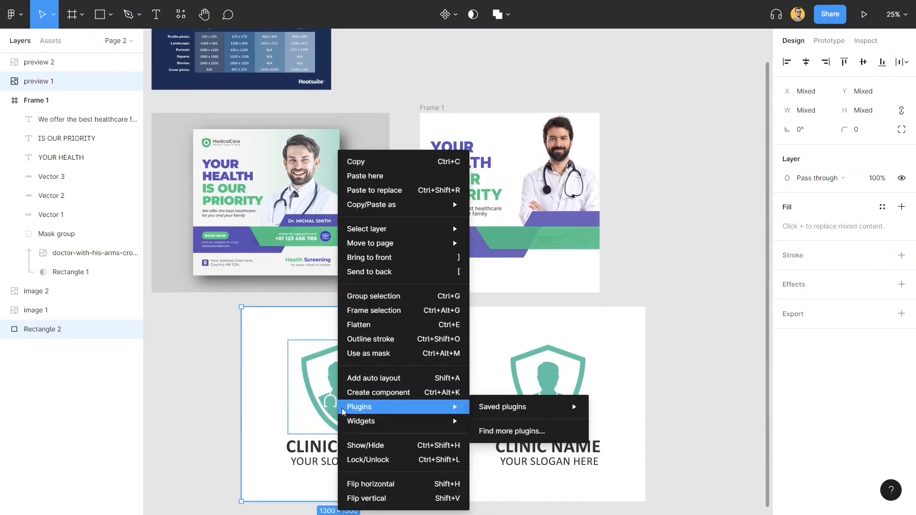
left_click(368, 354)
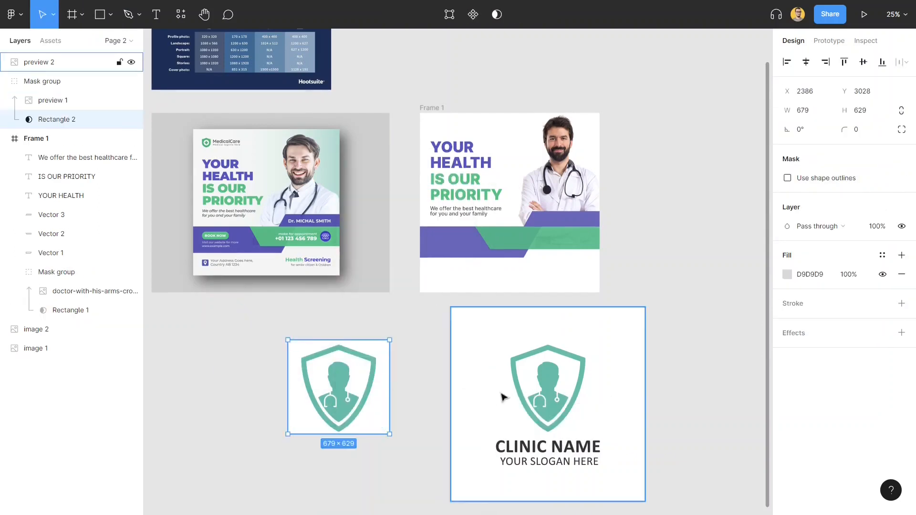
- Crop the duplicate logo to its clinic name and slogan using a rectangle about 784 × 239 sent to the back as the mask
left_click(654, 425)
key("r")
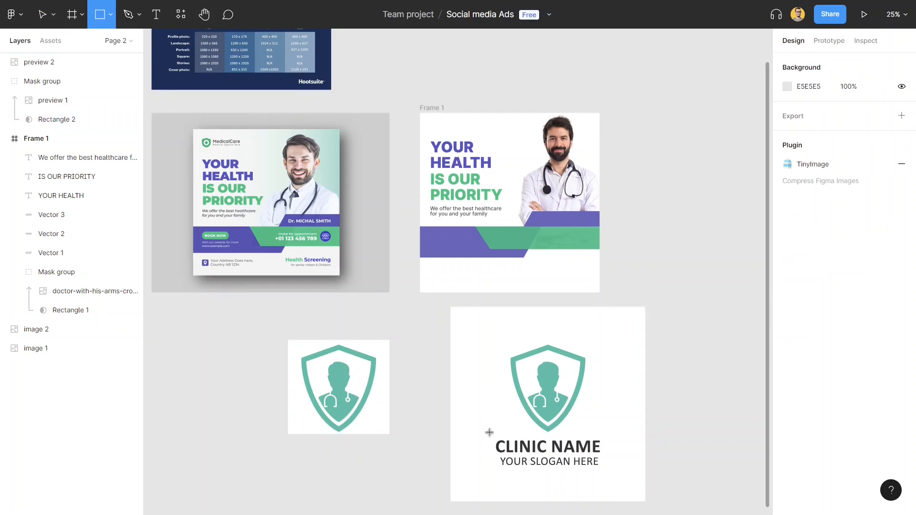
mouse_move(488, 434)
left_mouse_down()
mouse_move(526, 457)
mouse_move(604, 470)
left_mouse_up()
left_click(529, 459)
left_click(523, 455)
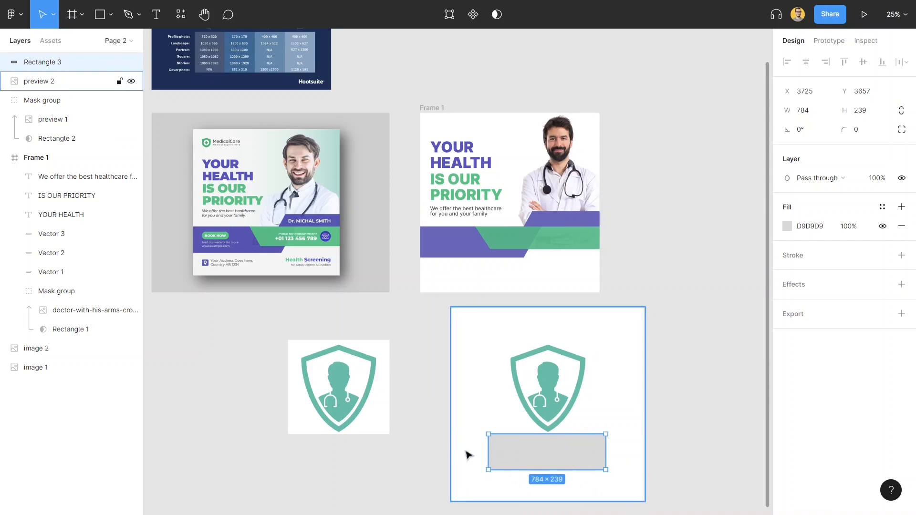
right_click(508, 459)
left_click(537, 272)
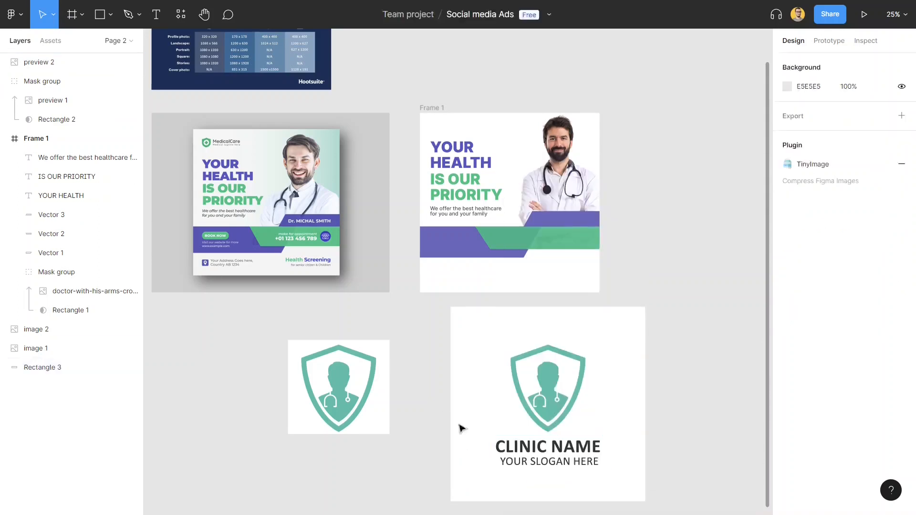
left_click(555, 459, "shift")
right_click(554, 459)
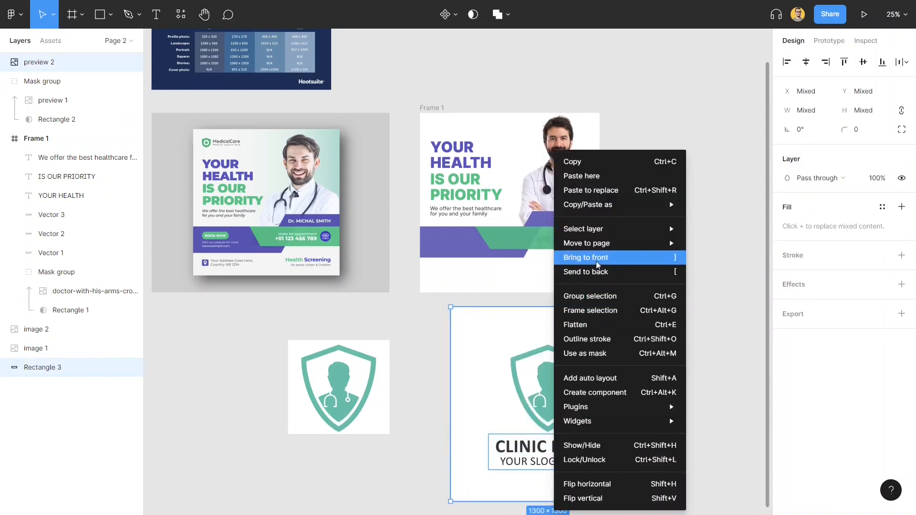
left_click(588, 353)
left_click(690, 429)
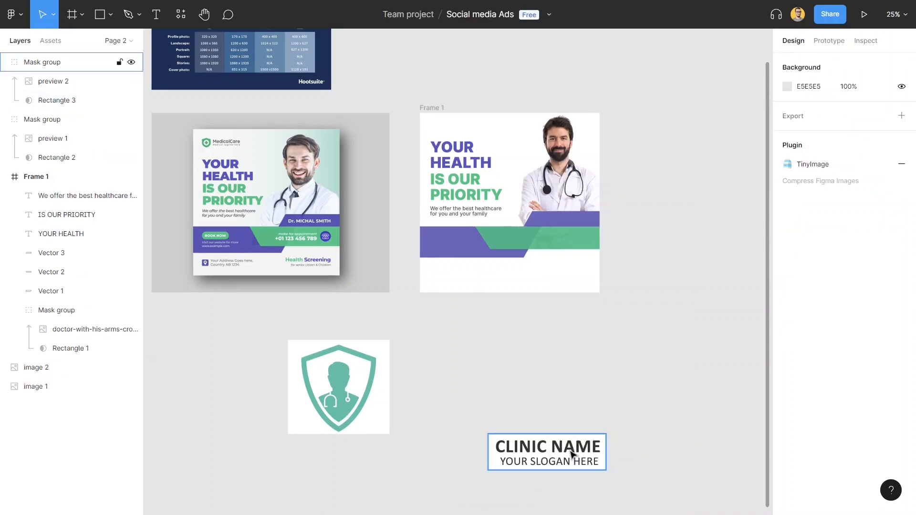
- Place the clinic name piece beside the shield and shrink the shield to about 370 × 343
left_click_drag(571, 453, 498, 389)
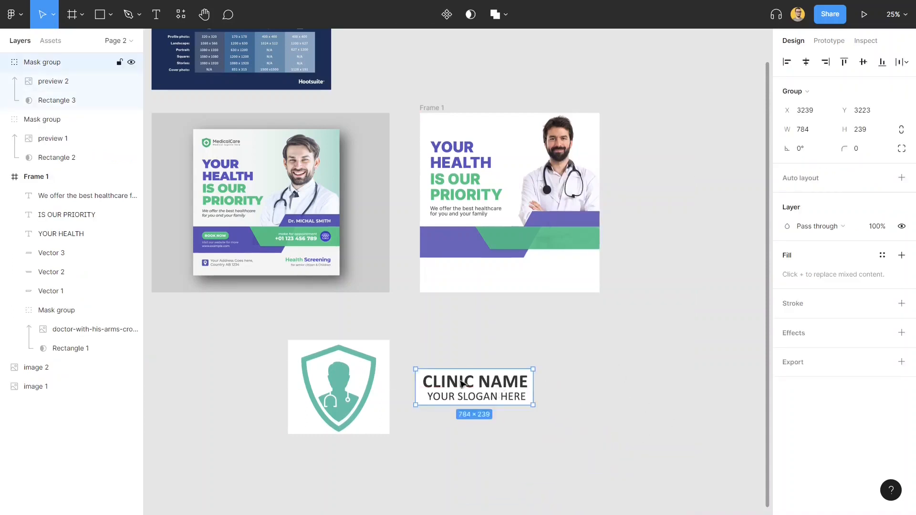
left_click(376, 393)
left_click_drag(377, 393, 395, 393)
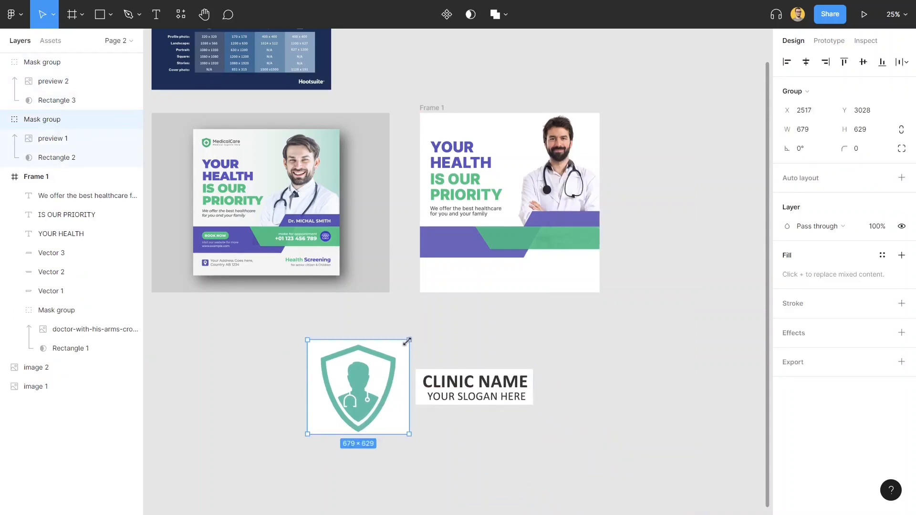
left_click_drag(407, 341, 383, 382)
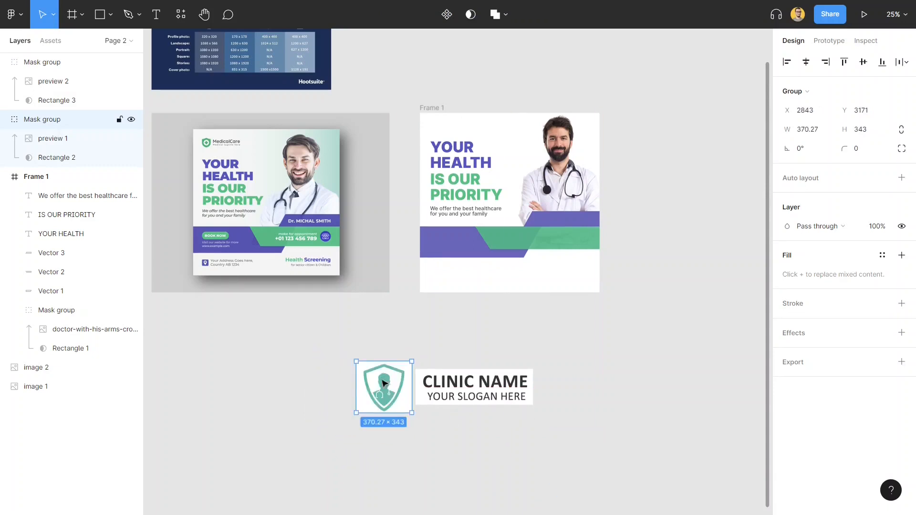
- Group the shield with the clinic name, and move the logo group, scaled down, into Frame 1 above the headline
left_click_drag(306, 340, 547, 428)
key("ctrl+g")
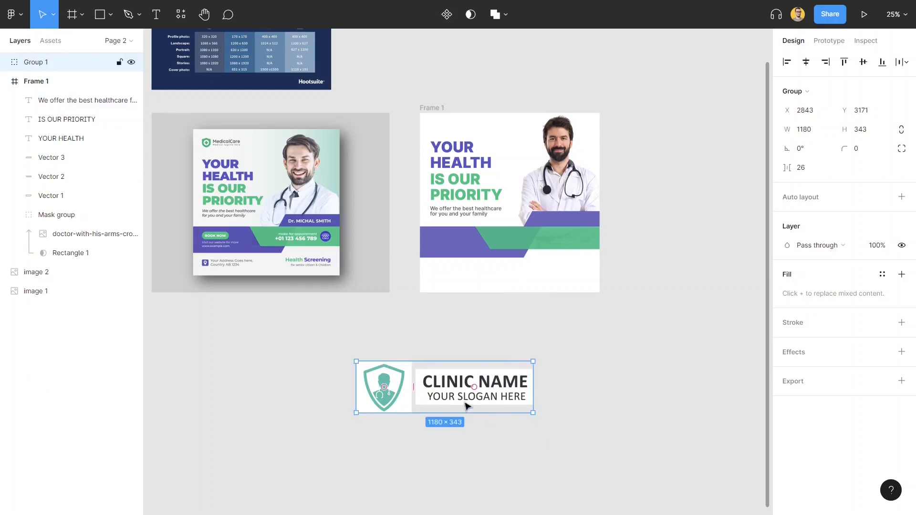
left_click_drag(529, 363, 457, 159)
scroll(467, 136, "up", 5, "ctrl")
- Nudge the clinic name piece within the logo group away from the shield to X 206
double_click(474, 166)
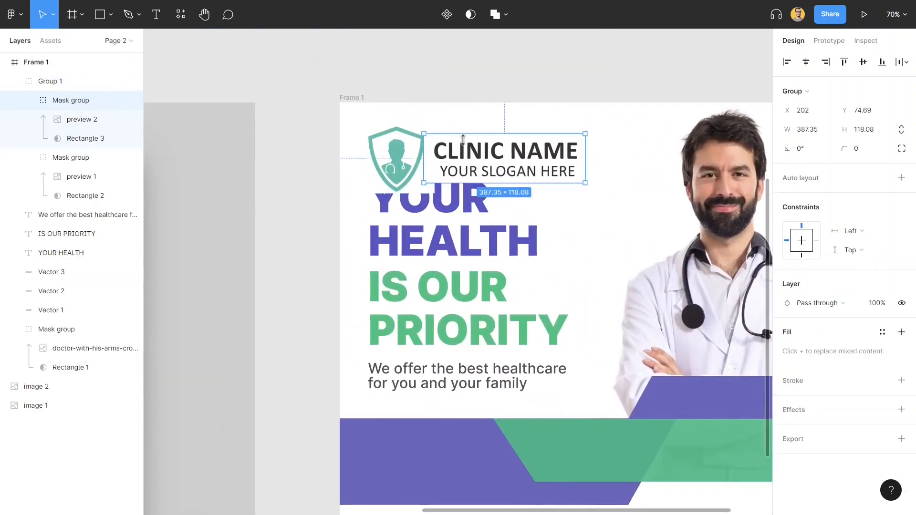
key("Right")
key("Right")
key("Right")
key("Right")
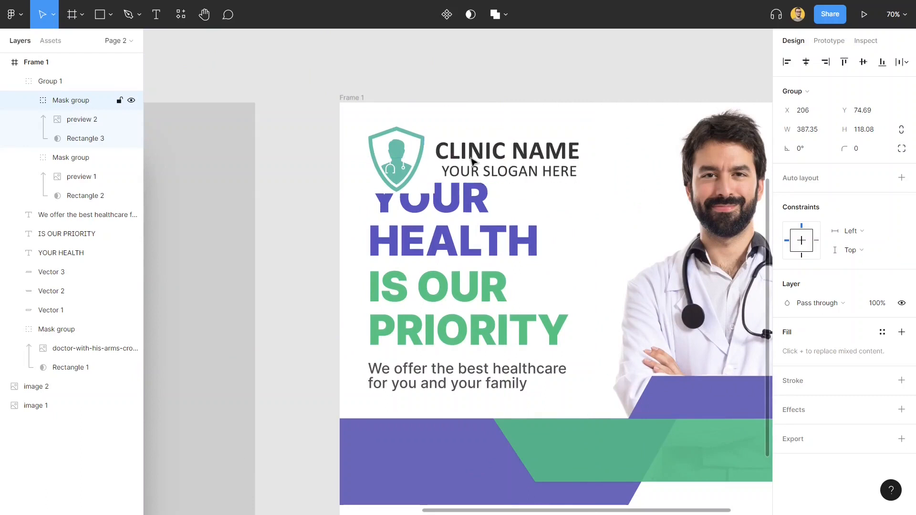
left_click(296, 164)
- Scale the logo group down to about 324 × 100 and align it with the headline's left edge at X 55, Y 49
left_click(367, 156)
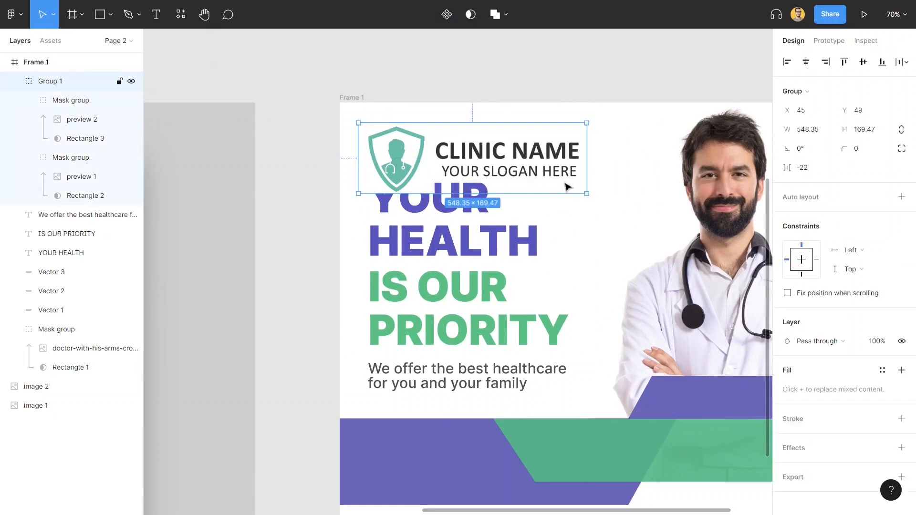
left_click_drag(593, 186, 488, 148)
key("shift+Left")
key("Left")
key("Left")
key("Left")
key("Left")
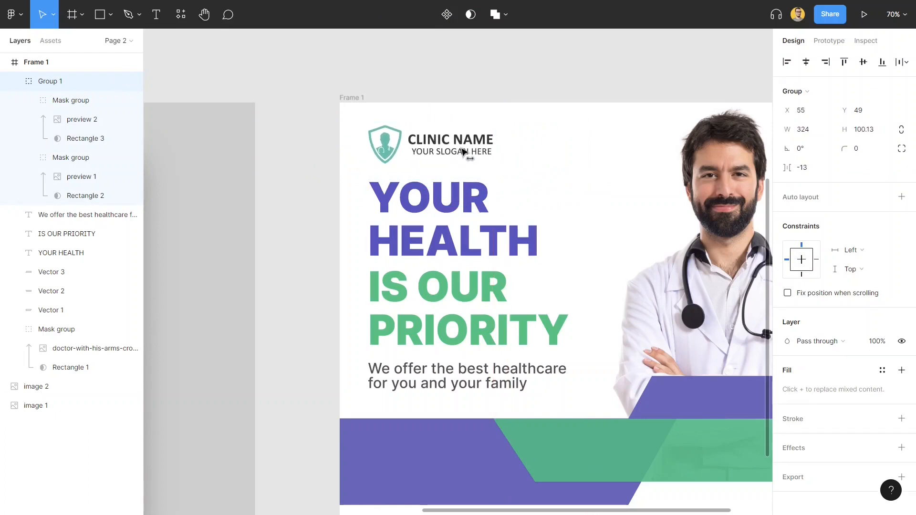
left_click(313, 227)
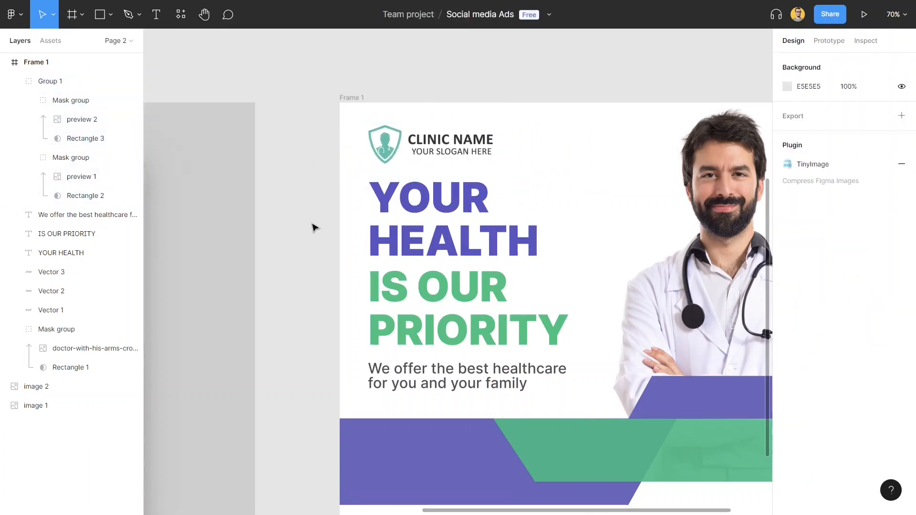
- Duplicate the tagline below the bands at Y 1047 and change its text to "Your Address Goes here" with a country and postcode line
scroll(313, 227, "down", 3, "ctrl")
left_click_drag(355, 133, 467, 115)
scroll(466, 205, "down", 1)
left_click_drag(406, 221, 462, 196)
scroll(614, 352, "down", 3, "ctrl")
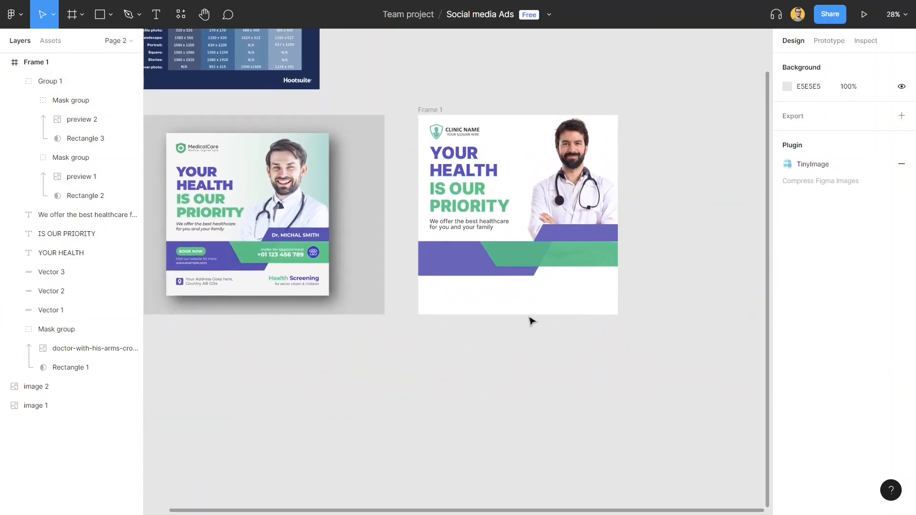
scroll(619, 279, "down", 1)
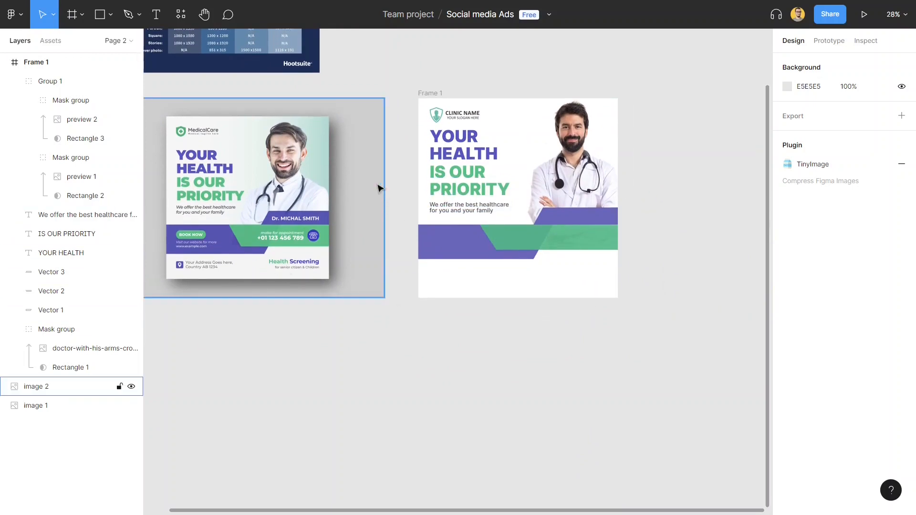
left_click(440, 207)
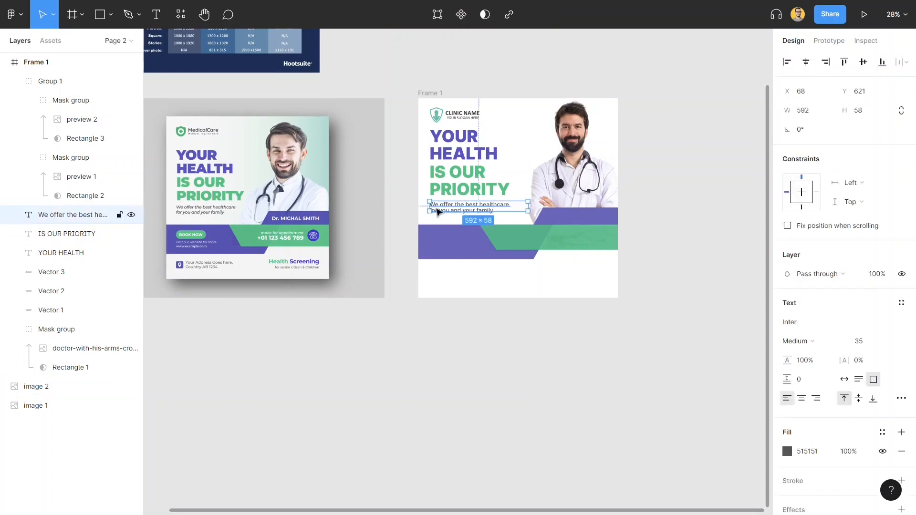
left_click_drag(441, 210, 443, 284)
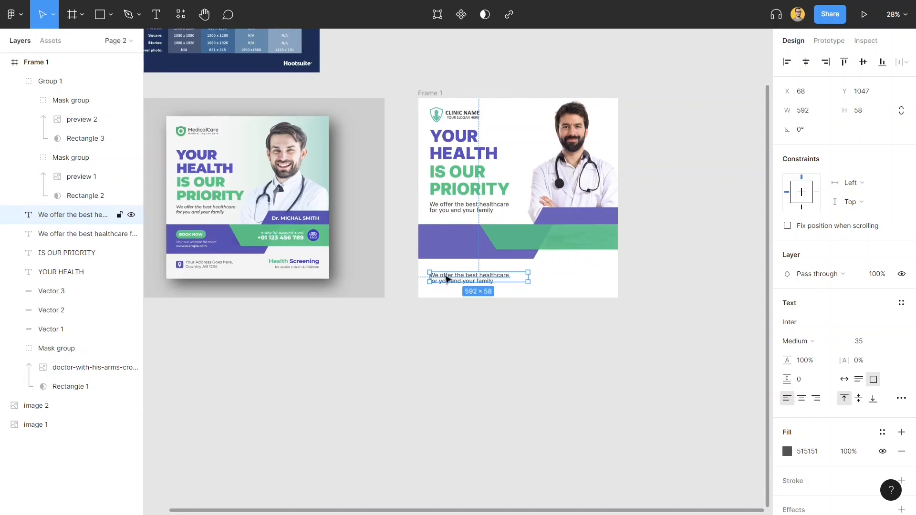
double_click(446, 277)
type("Your Address Goes here")
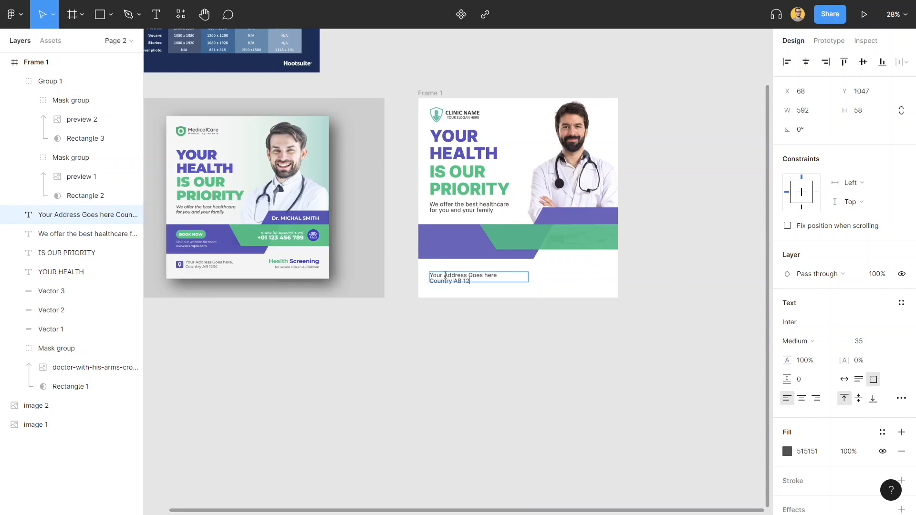
left_click(539, 353)
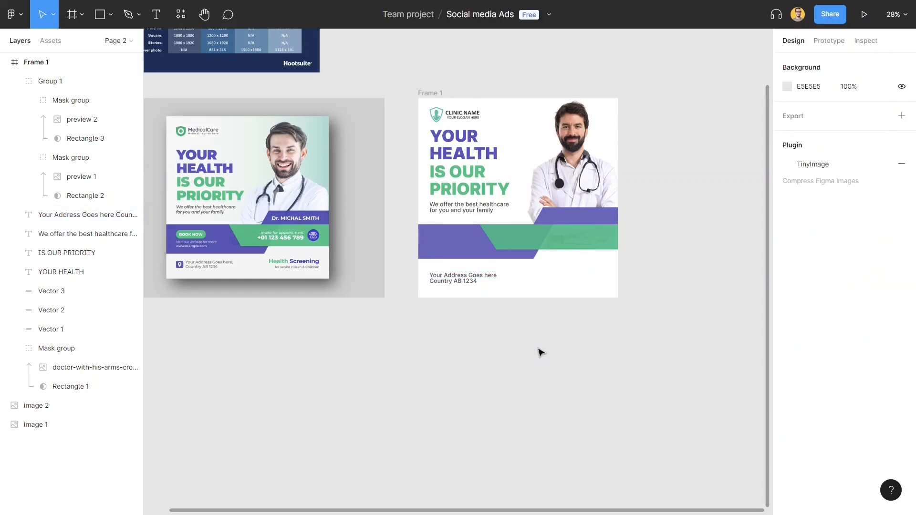
- Duplicate the address text across the footer to X 544, Y 1047 and right-align the copy
left_click_drag(460, 282, 530, 282)
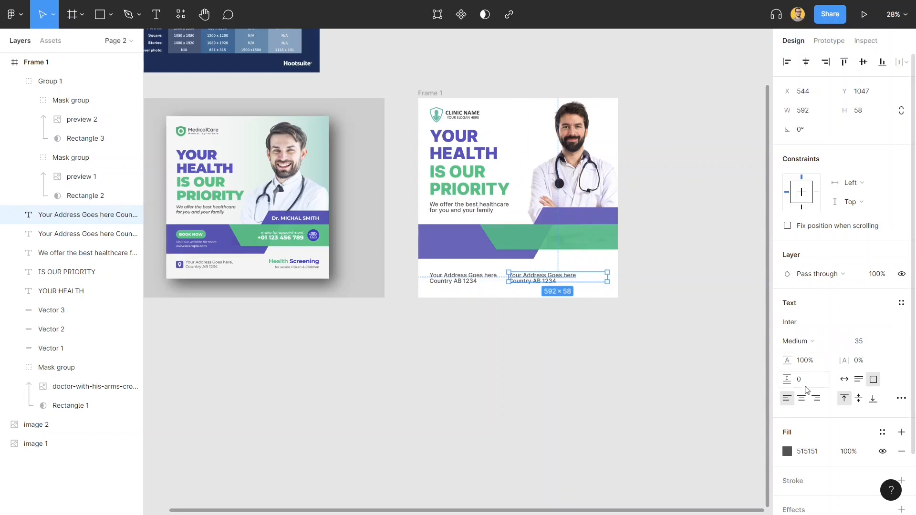
left_click(816, 398)
scroll(625, 274, "up", 3)
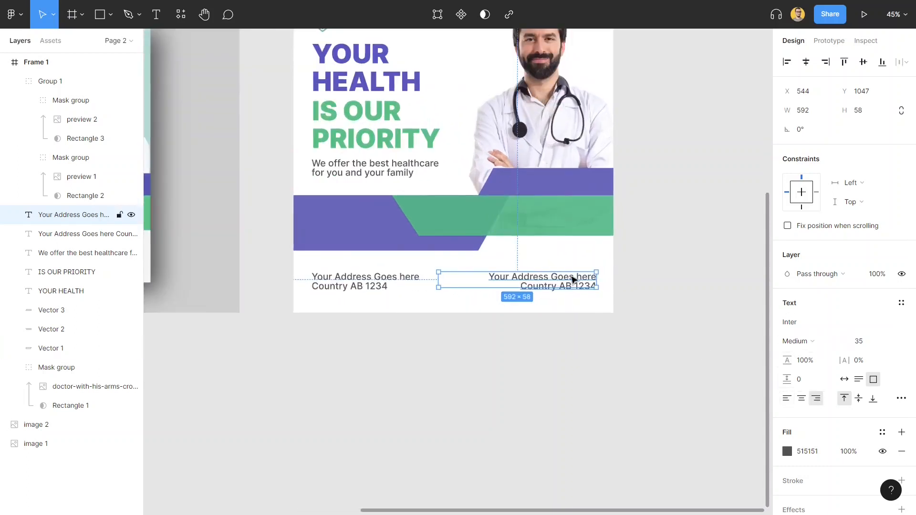
- Replace the first line of the right-aligned footer text with "Health Screening"
double_click(573, 280)
scroll(523, 276, "down", 2)
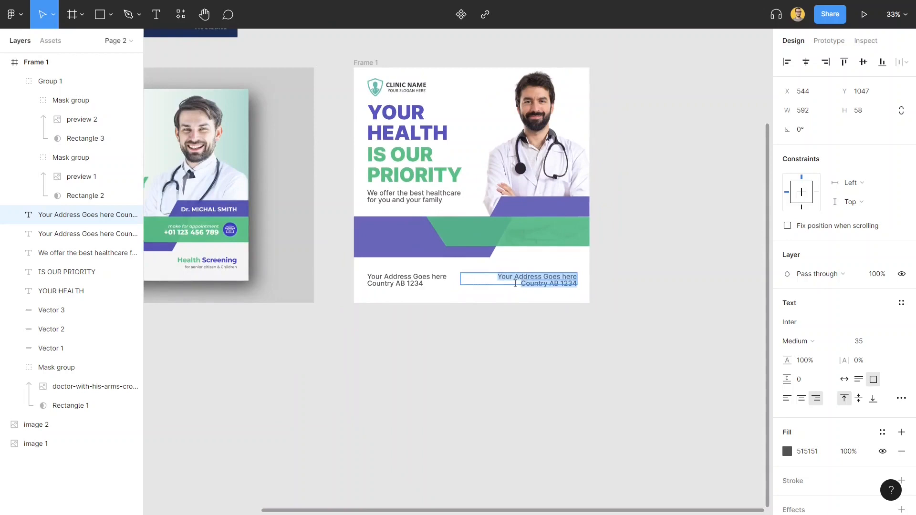
left_click(515, 284)
left_click_drag(501, 275, 615, 279)
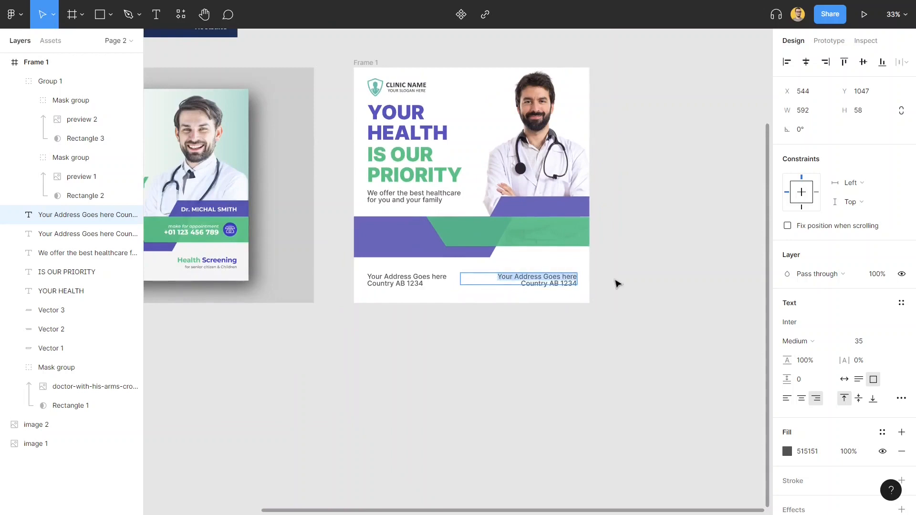
type("Helth")
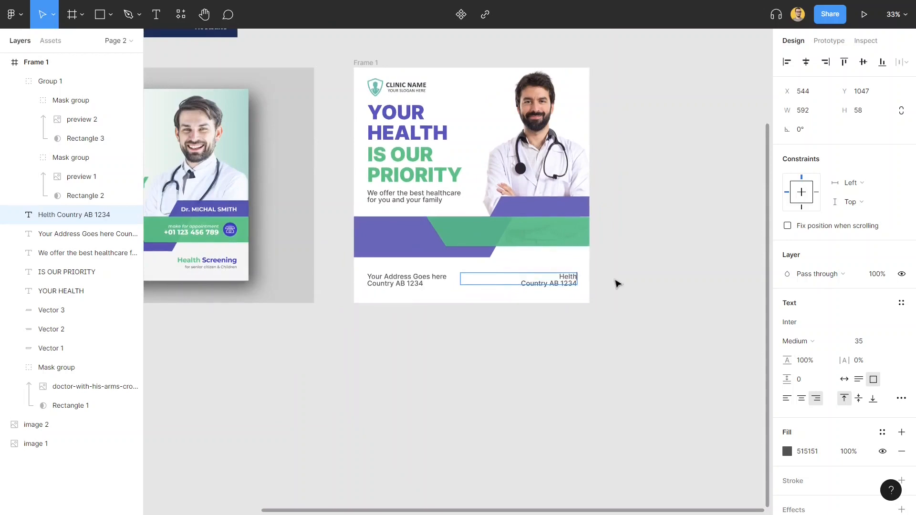
key("BackSpace")
key("BackSpace")
key("BackSpace")
type("alth Screening")
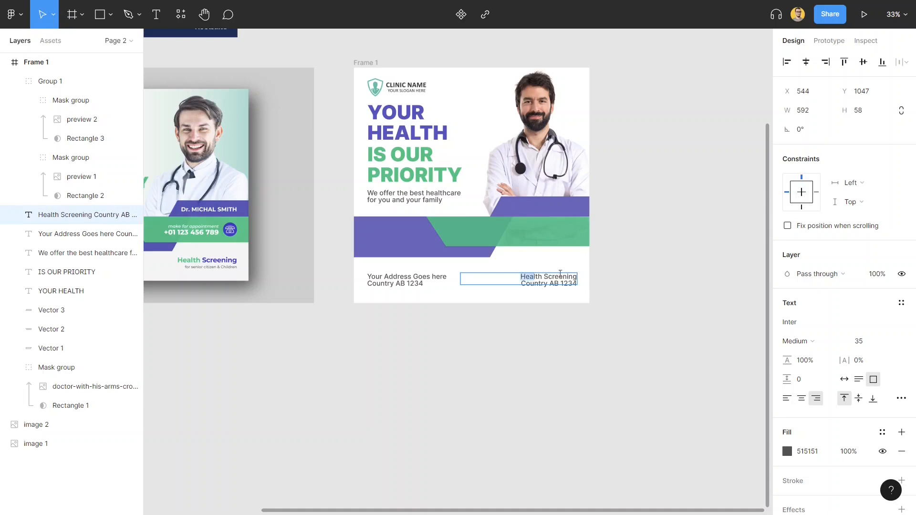
- Make the "Health Screening" line of the footer text bold and set its size to 40
left_click_drag(560, 273, 577, 277)
left_click(810, 341)
left_click(820, 309)
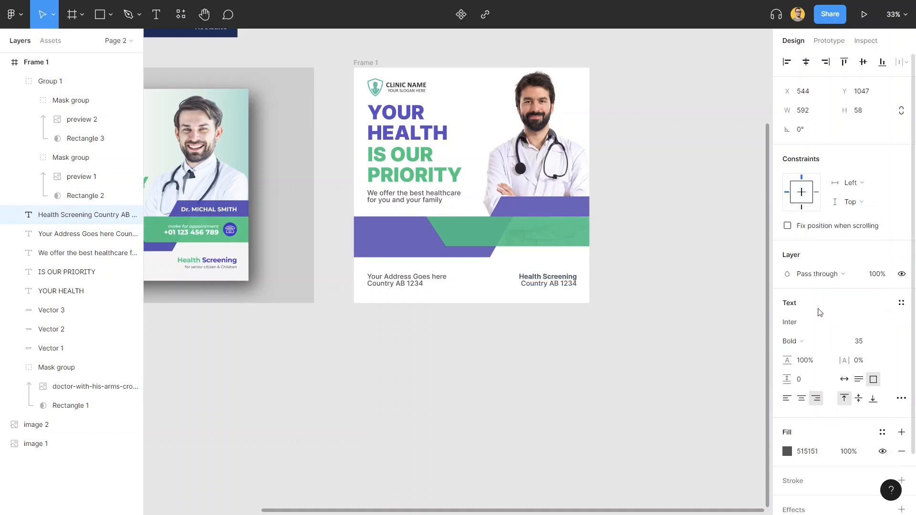
left_click(859, 341)
key("Return")
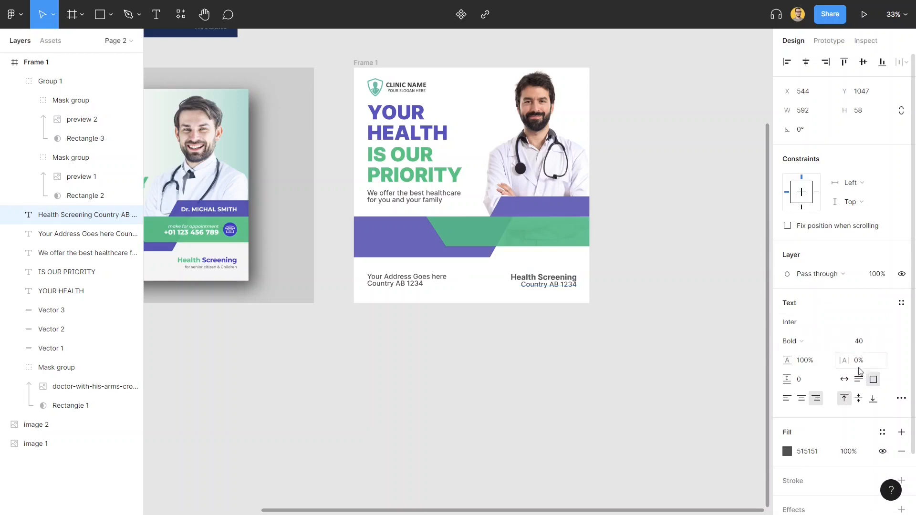
- Replace the line under "Health Screening" with "for senior citizen & Children"
left_click(539, 284)
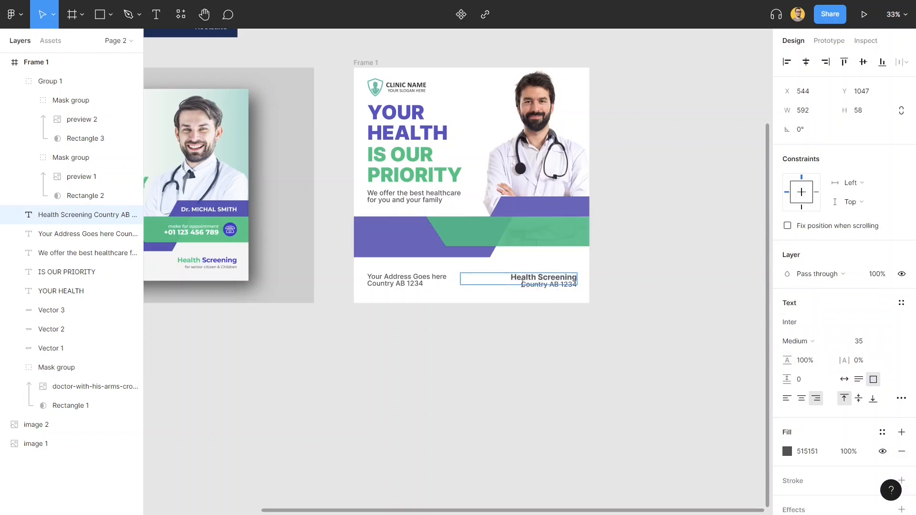
left_click_drag(522, 284, 575, 287)
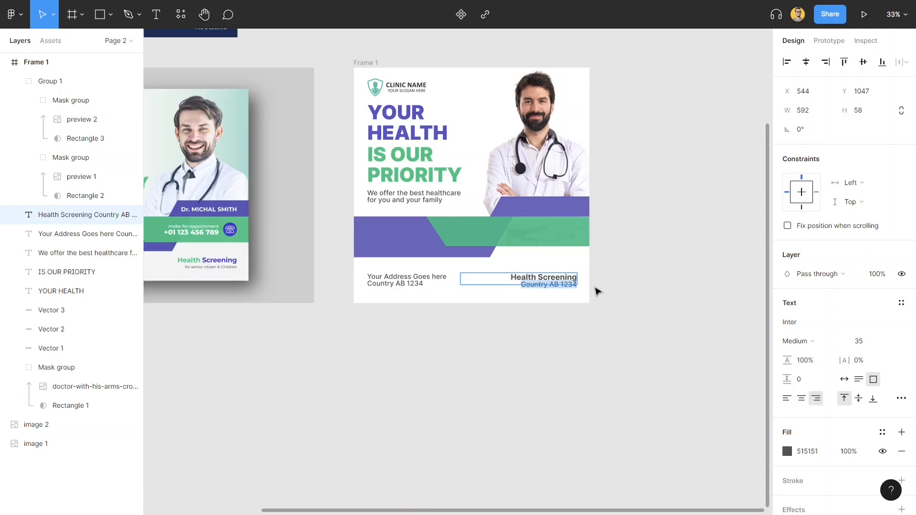
type("for senior")
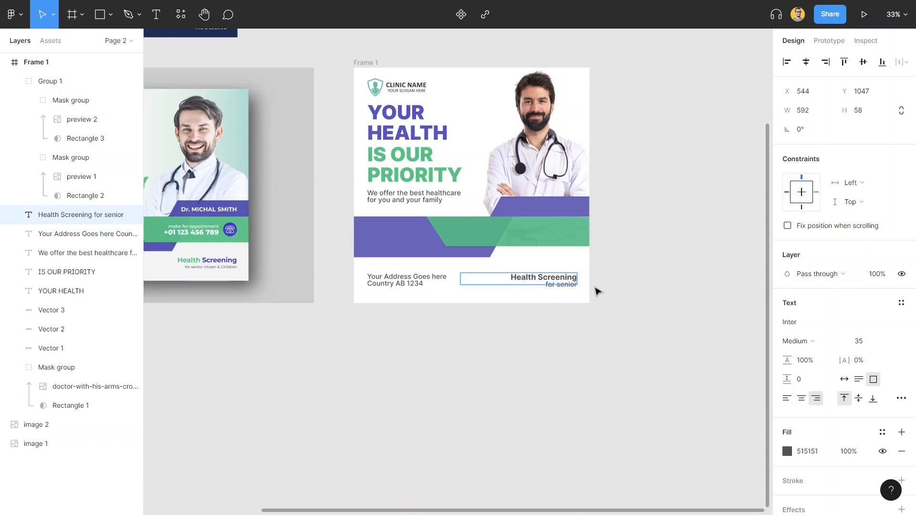
type(" citizen & Children")
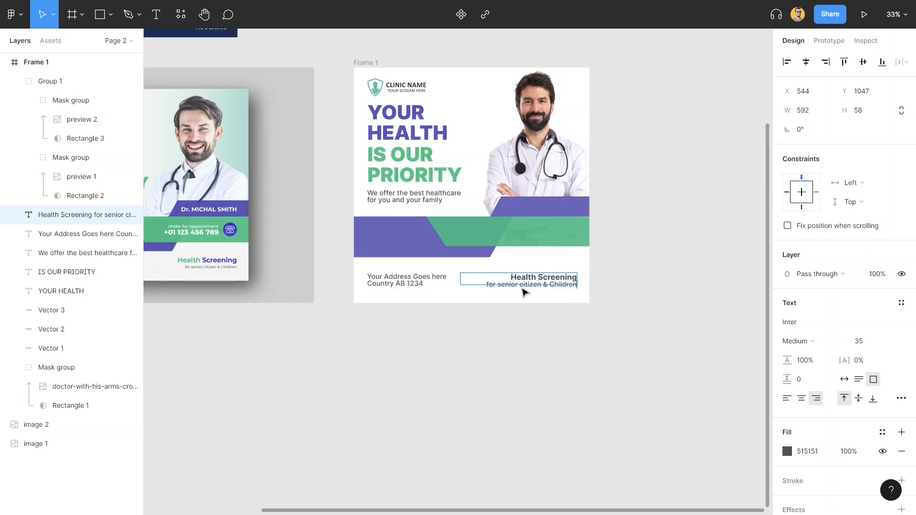
- Set the font size of the "for senior citizen & Children" line to 30
left_click_drag(488, 284, 576, 285)
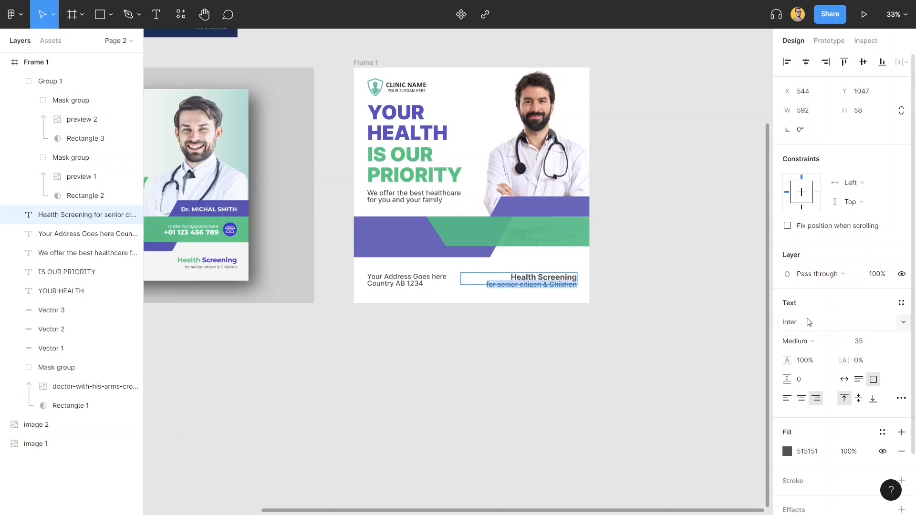
left_click(862, 341)
type("30")
key("Return")
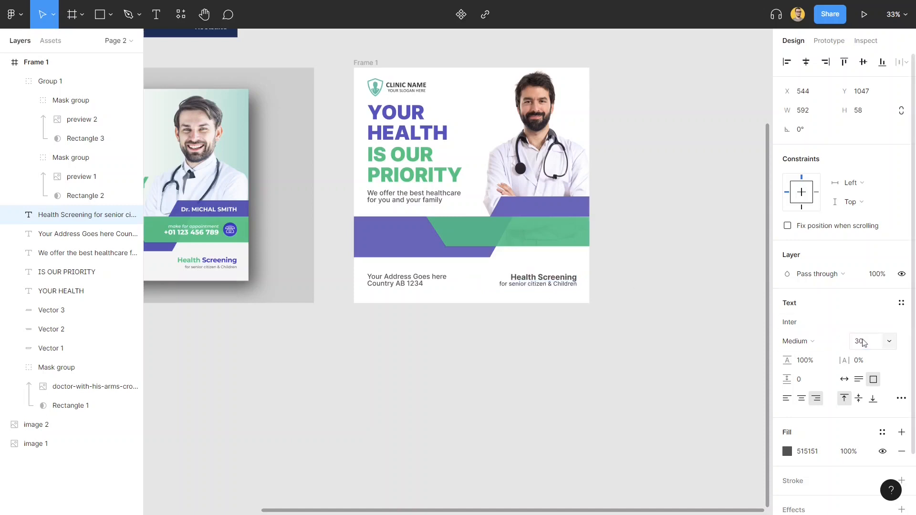
key("Escape")
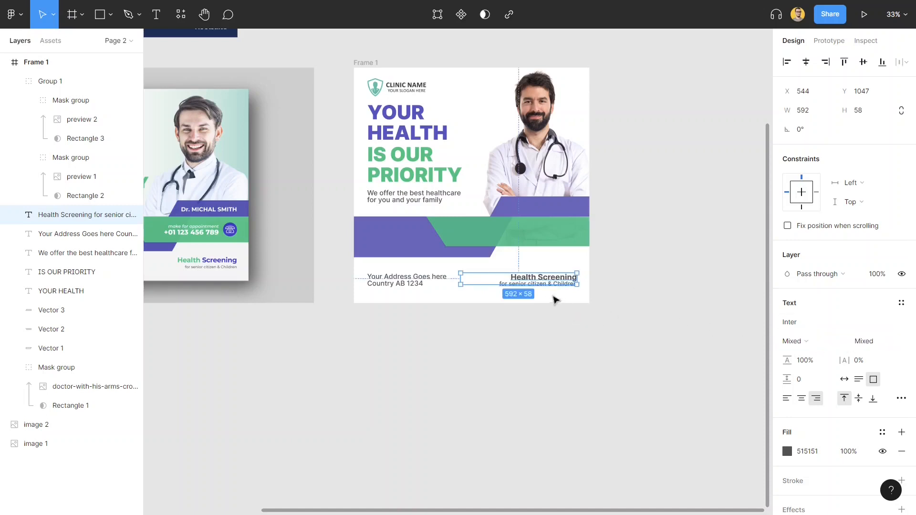
- Set the line height of the two-line Health Screening text to 126.5%
left_click_drag(787, 355, 822, 361)
left_click(550, 321)
scroll(566, 269, "up", 1)
left_click(559, 285)
left_click_drag(559, 285, 559, 282)
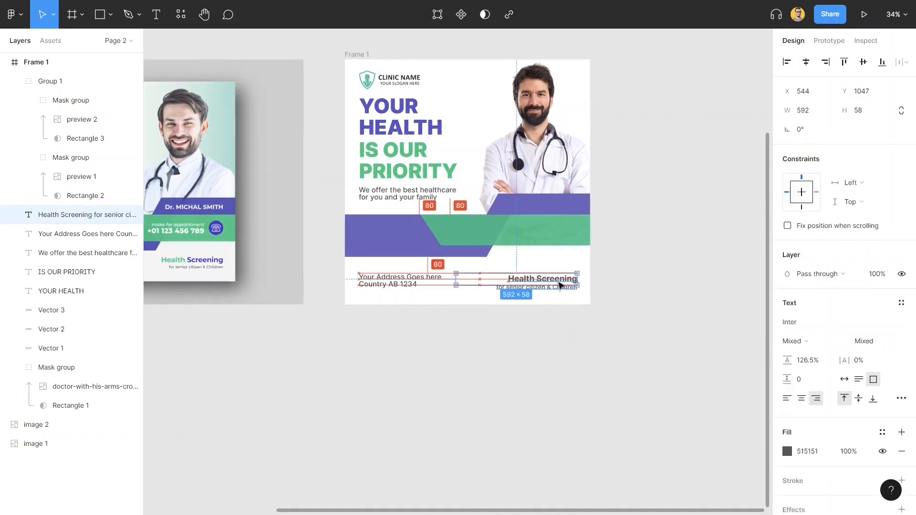
left_click(622, 305)
scroll(581, 295, "up", 3)
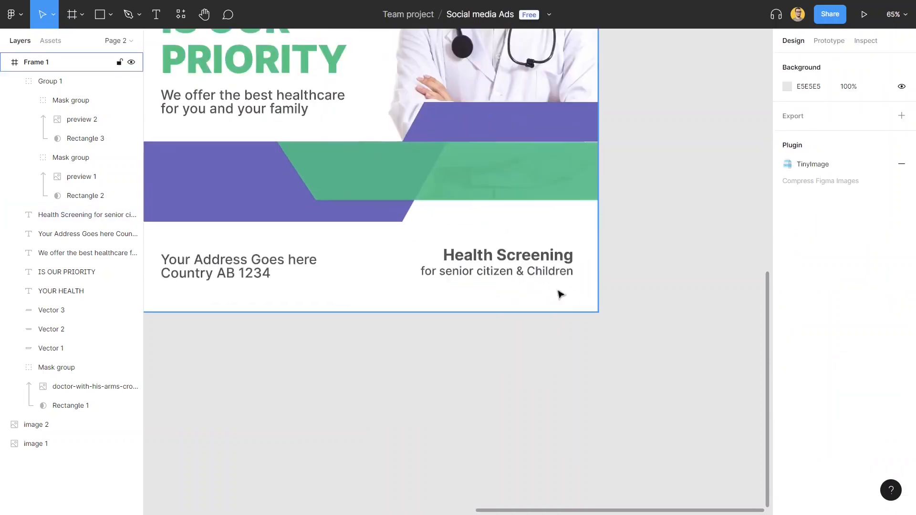
- Increase the Health Screening text box's height to 79 and nudge the block up to Y 1036, level with the address text
left_click(532, 275)
key("shift+Down")
key("shift+Down")
left_click(600, 282)
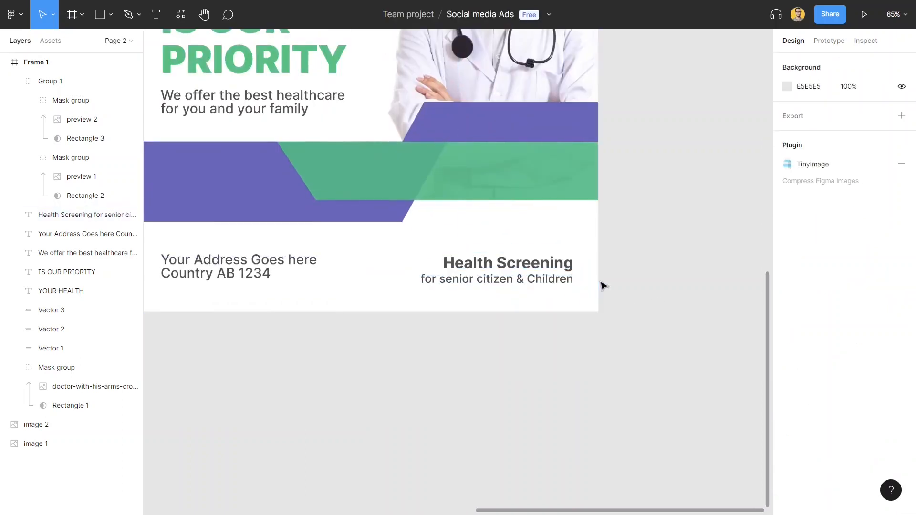
left_click(562, 285)
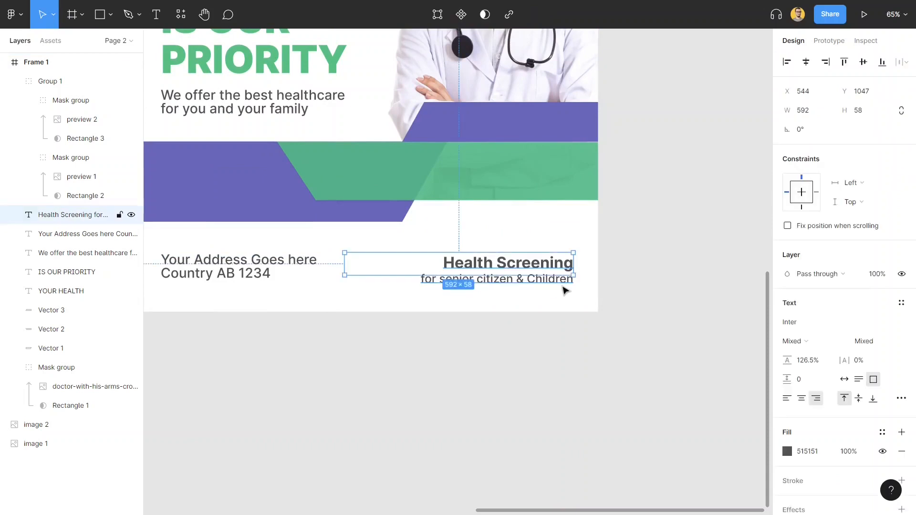
key("Up")
key("Up")
key("Up")
key("Up")
key("Up")
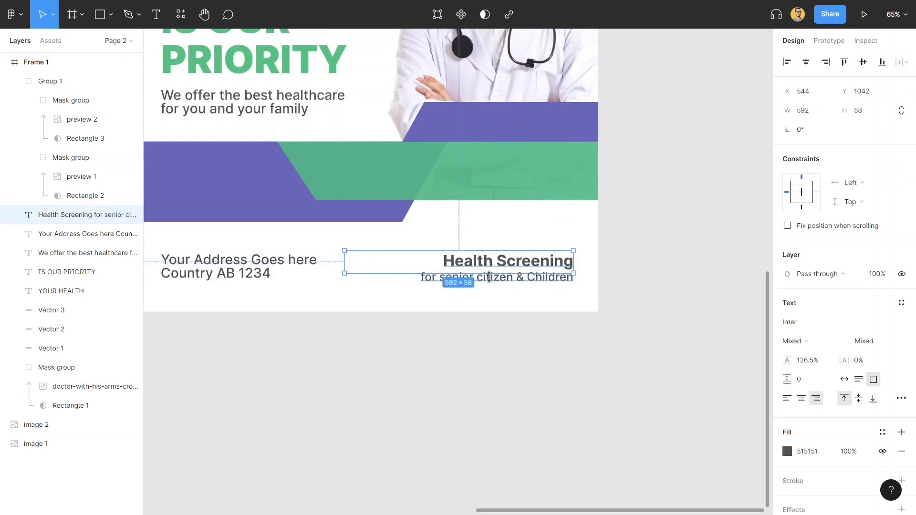
left_click_drag(489, 277, 486, 280)
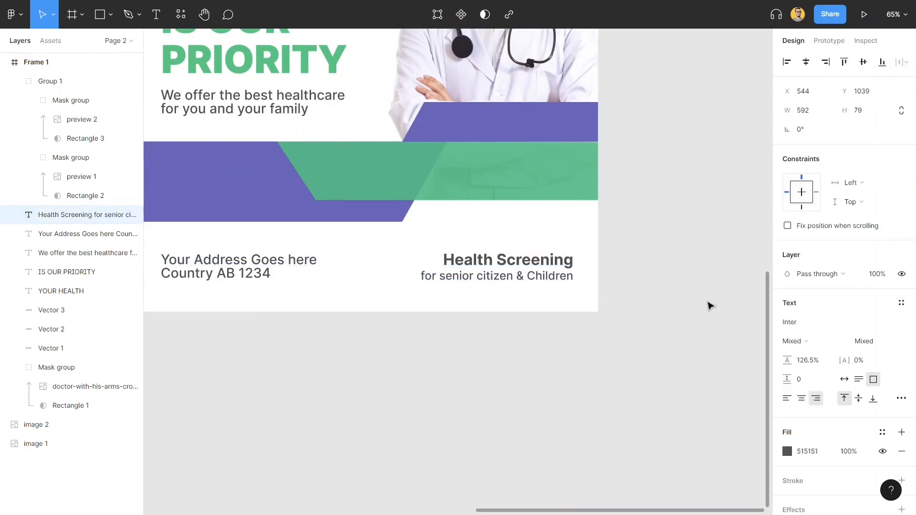
key("Up")
key("Up")
key("Up")
- Colour the word "Health" in the footer green (18C17E), sampled from the green headline text in the reference ad
double_click(465, 258)
double_click(465, 258)
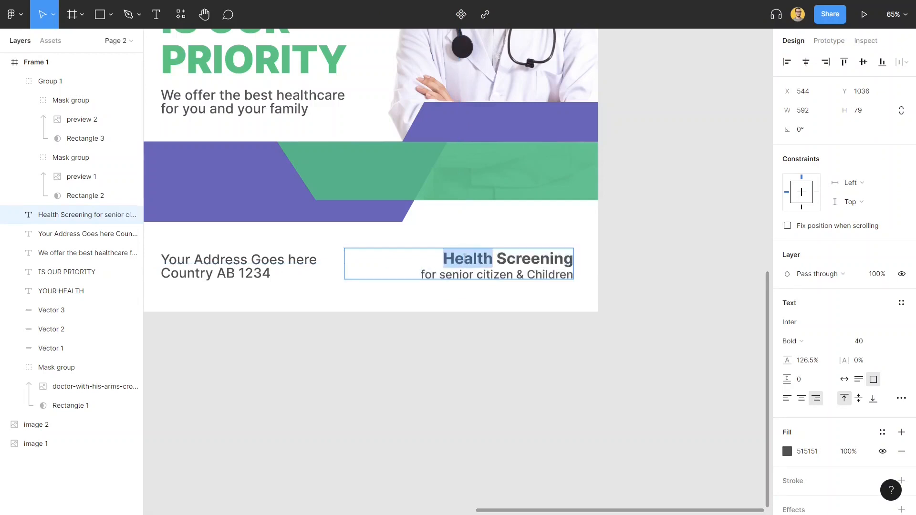
left_click(787, 451)
scroll(580, 333, "down", 5)
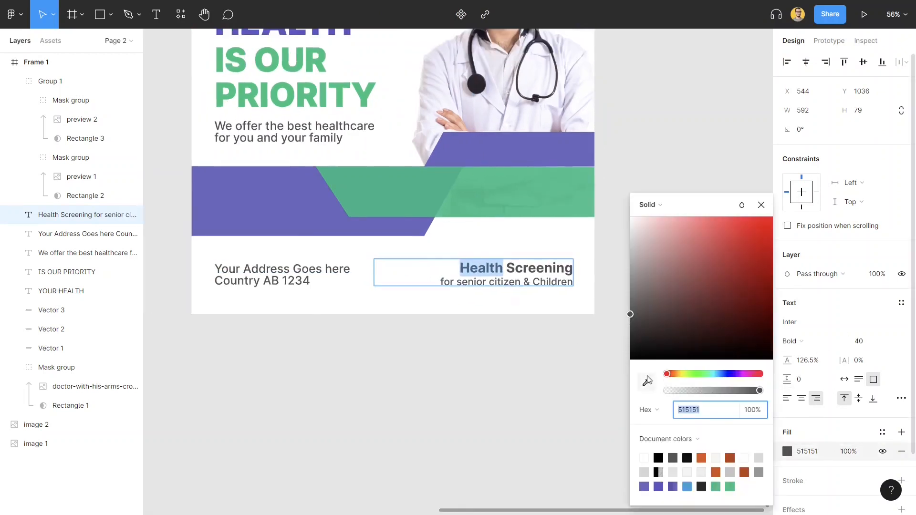
scroll(504, 338, "down", 3)
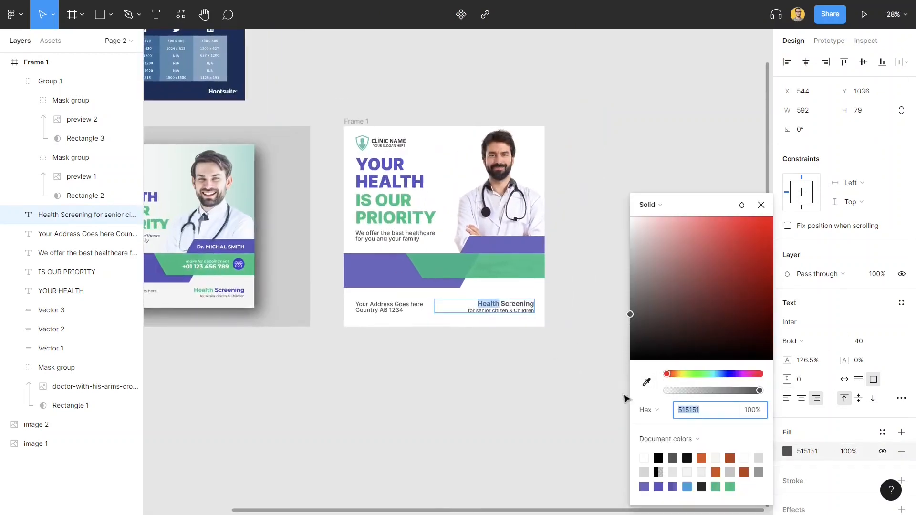
left_click(647, 382)
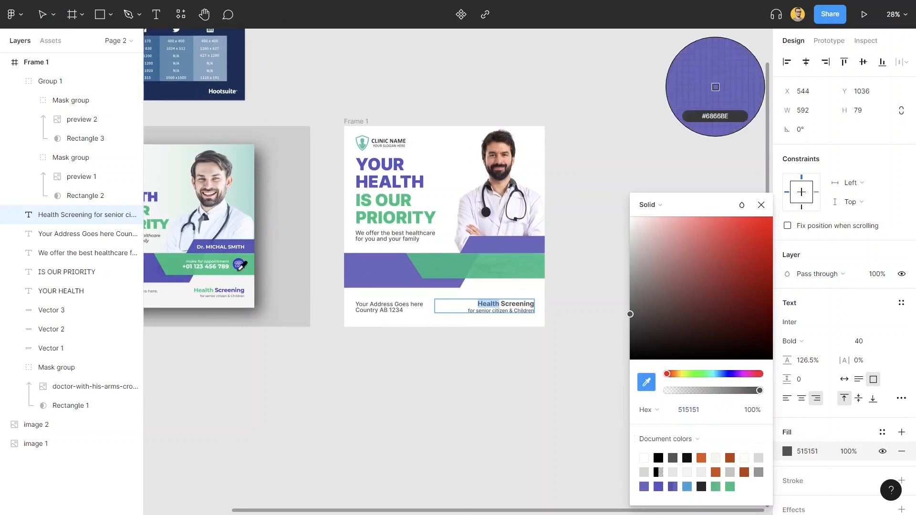
left_click(166, 224)
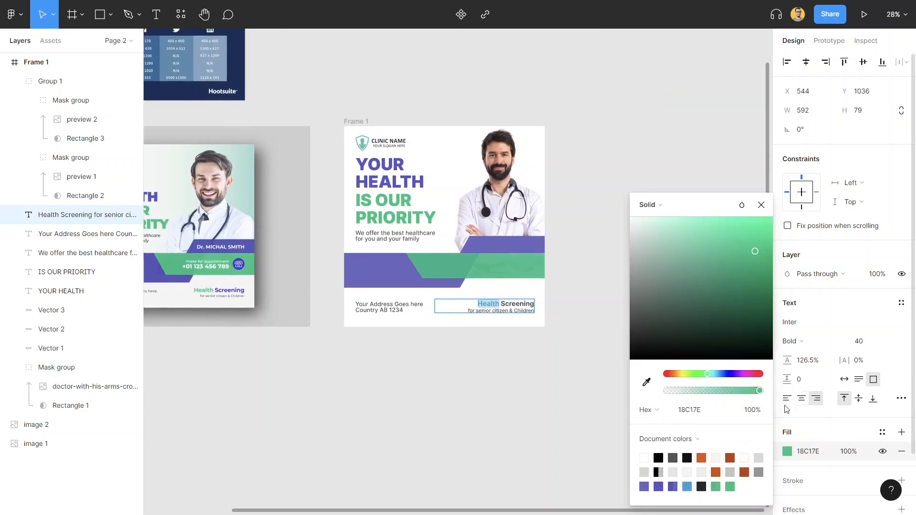
- Colour the word "Screening" in the footer purple (5755C3), sampled from the purple headline text in the reference ad
left_click(513, 302)
double_click(514, 304)
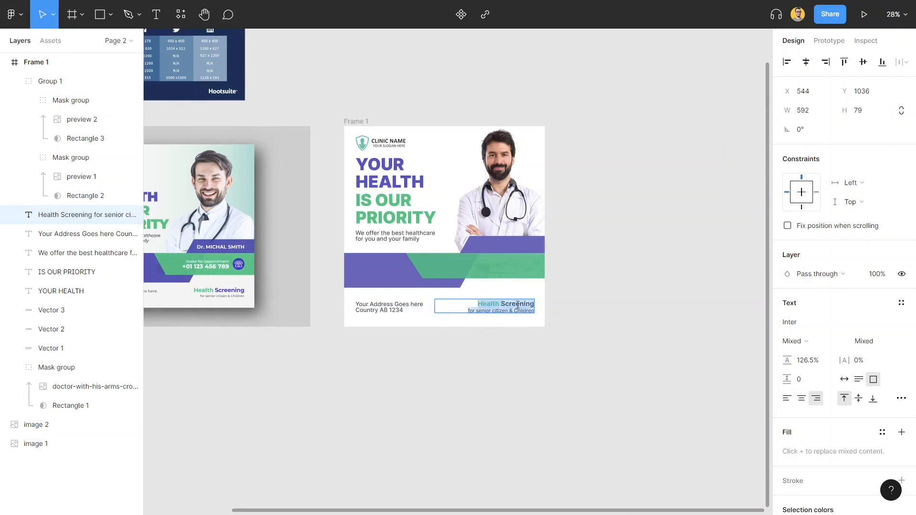
double_click(515, 304)
left_click(646, 381)
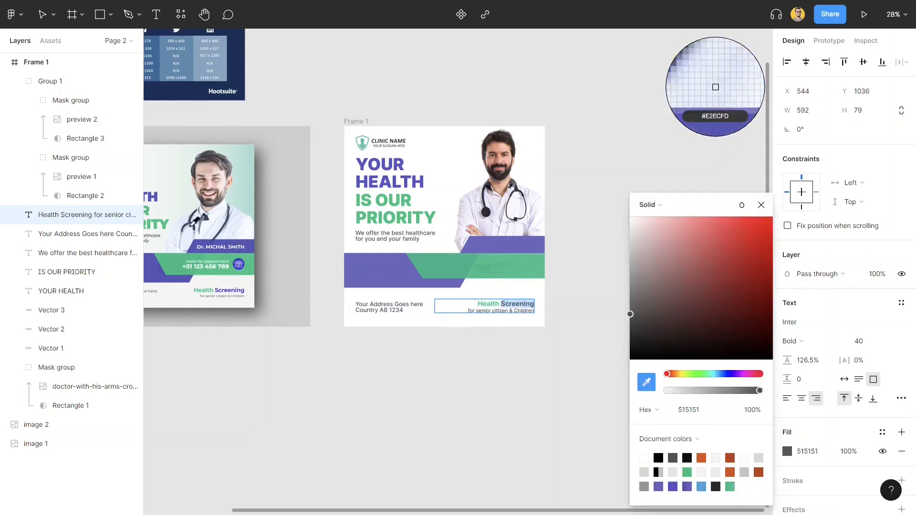
left_click(159, 195)
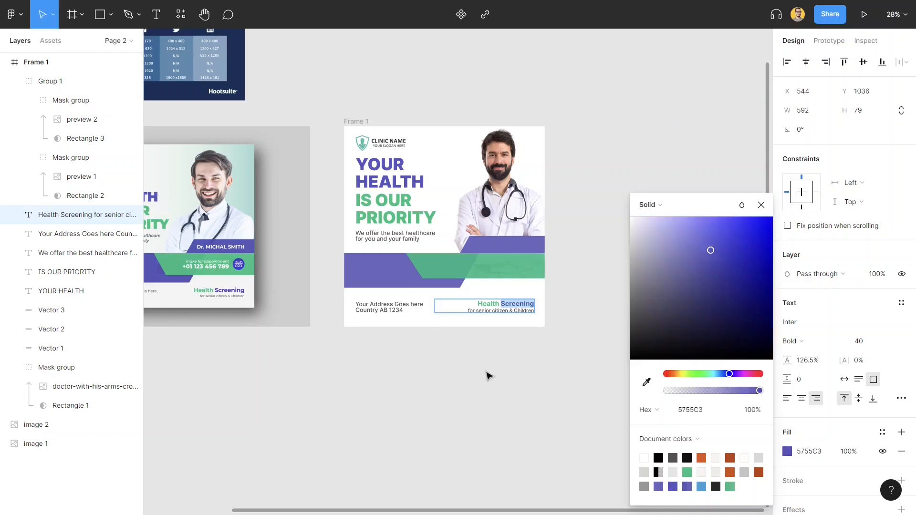
left_click(488, 377)
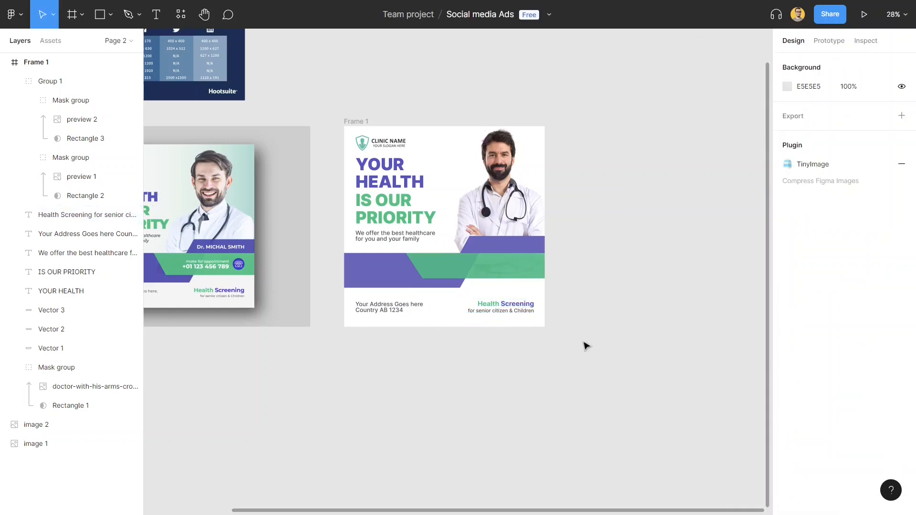
- Shift the footer's address text to the right to leave room for an icon in front of it
scroll(548, 352, "left", 3)
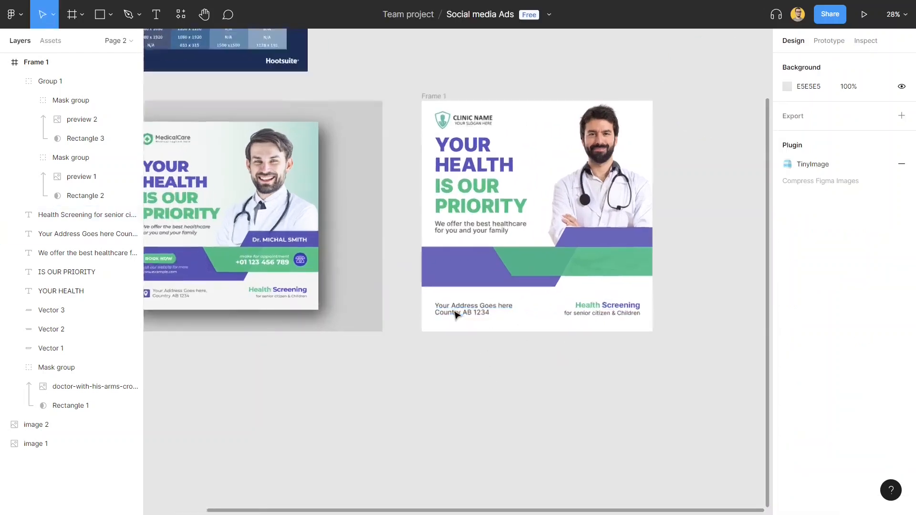
scroll(456, 314, "up", 3, "ctrl")
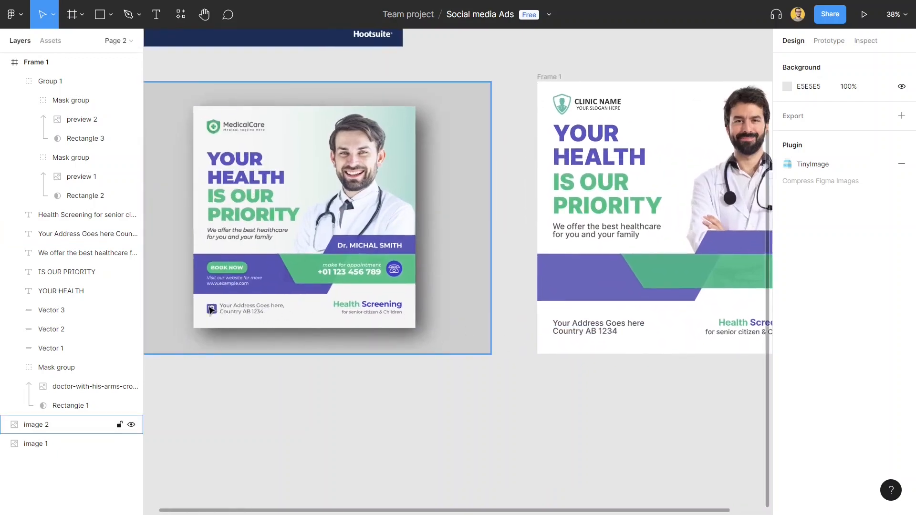
scroll(496, 359, "up", 5, "ctrl")
left_click(538, 315)
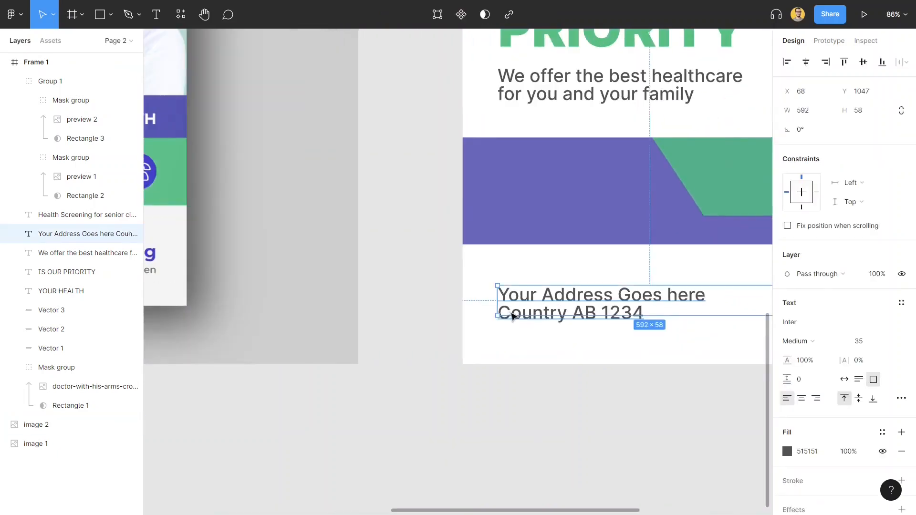
left_click(527, 417)
scroll(488, 356, "right", 5)
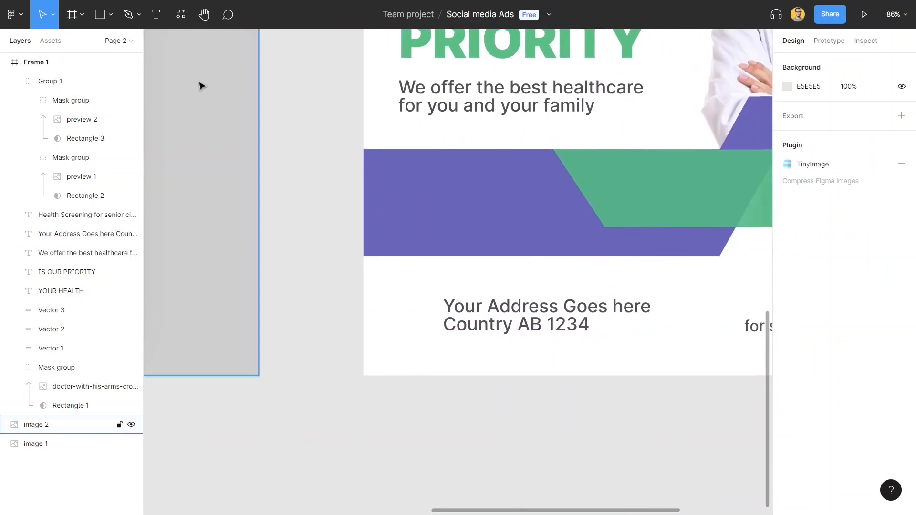
- Draw a rectangle about 66 × 63 in front of the address text at X 52, Y 1049, and round its corners to radius 6
left_click(109, 21)
left_click(91, 41)
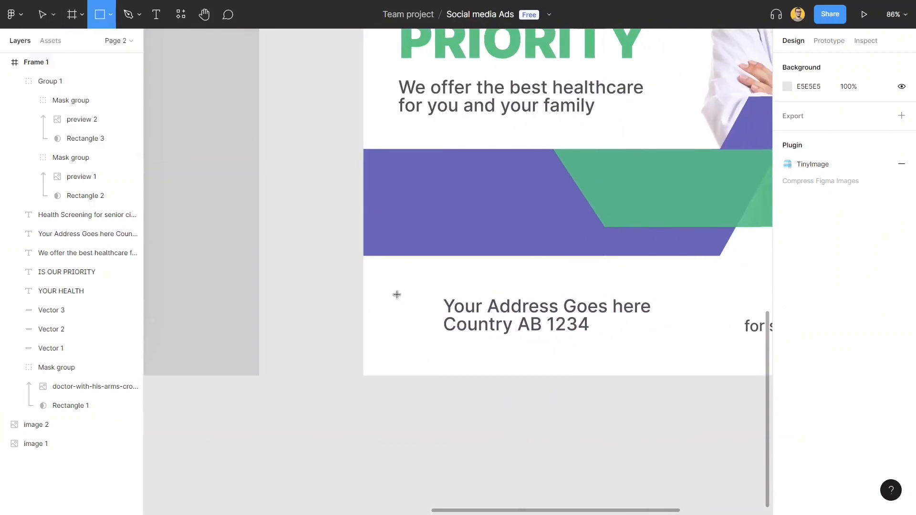
left_click_drag(390, 299, 425, 331)
scroll(388, 299, "up", 10)
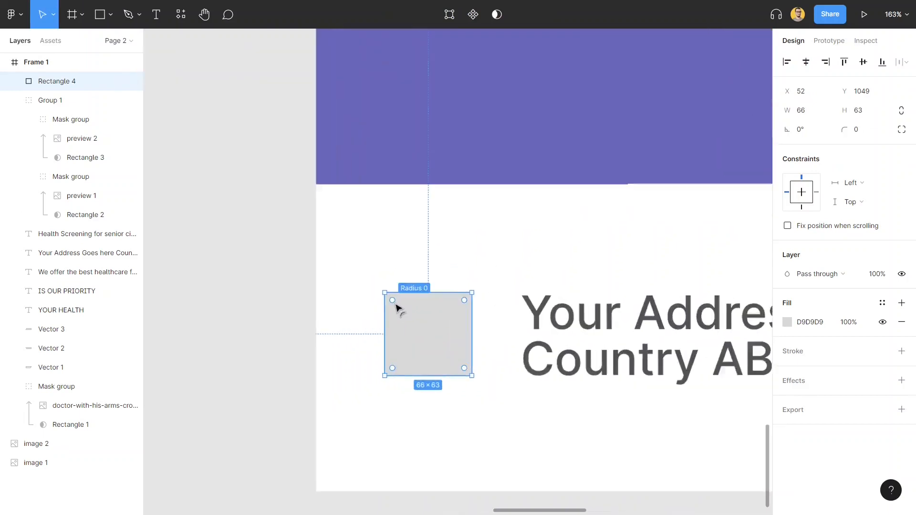
left_click_drag(387, 295, 394, 303)
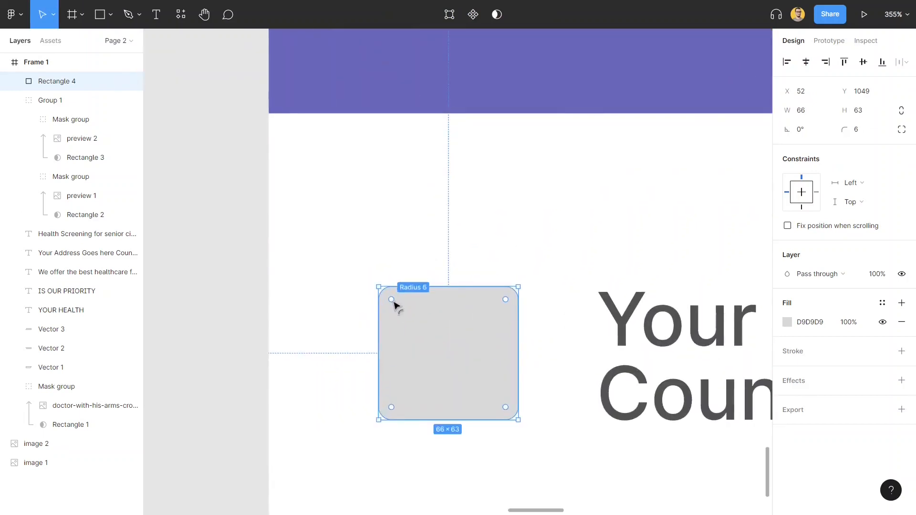
scroll(394, 305, "down", 10)
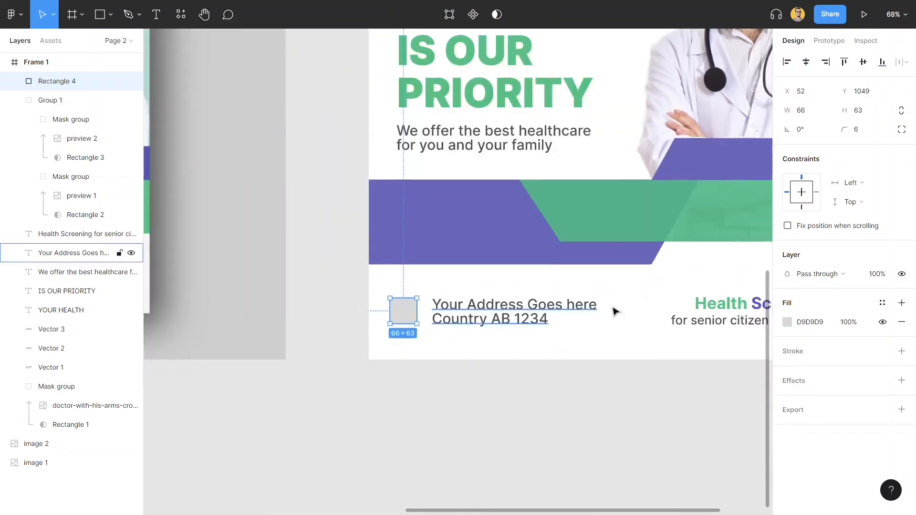
- Fill the square beside the address with the purple 5755C3 sampled from the YOUR HEALTH heading
left_click(787, 322)
left_click(646, 381)
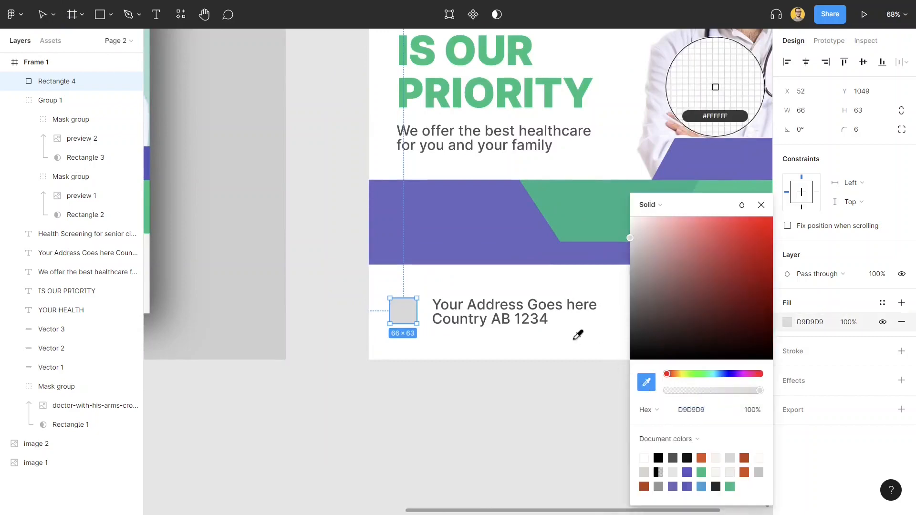
scroll(579, 333, "right", 5)
left_click(243, 68)
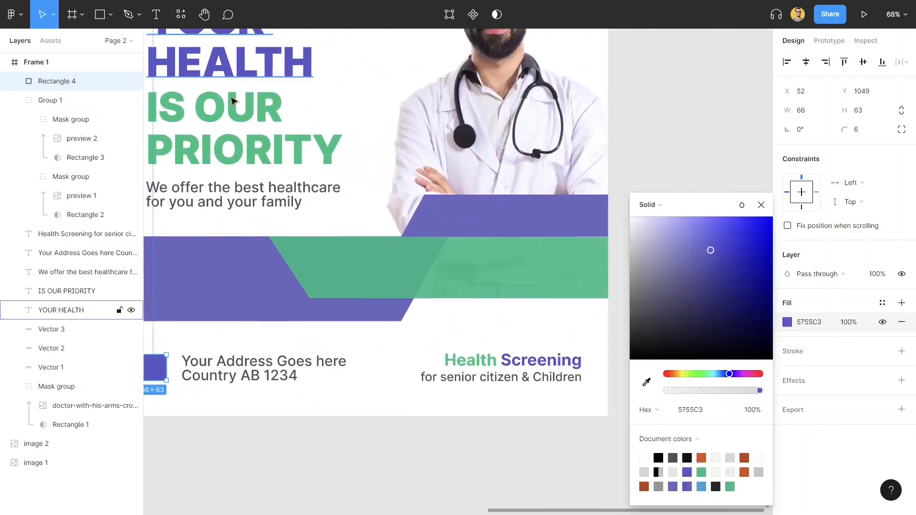
scroll(223, 238, "down", 3)
left_click(238, 299)
scroll(240, 303, "left", 10)
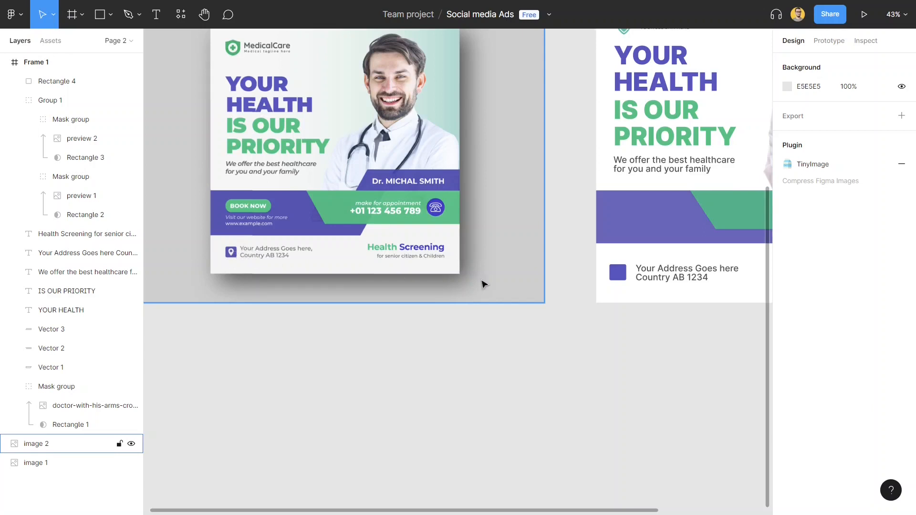
- Shift the address text slightly closer to the purple square, to X 143, Y 1047
left_click(665, 281)
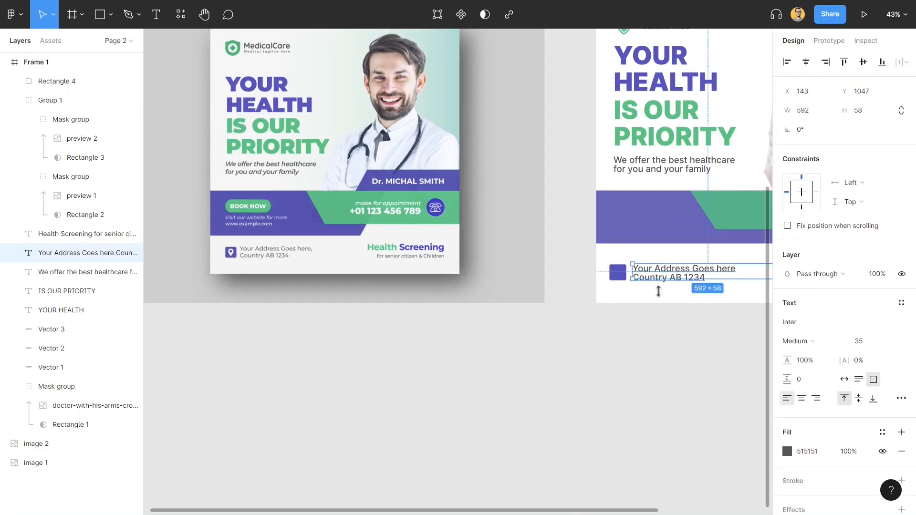
left_click(655, 303)
left_click_drag(639, 307, 351, 377)
left_click(373, 349)
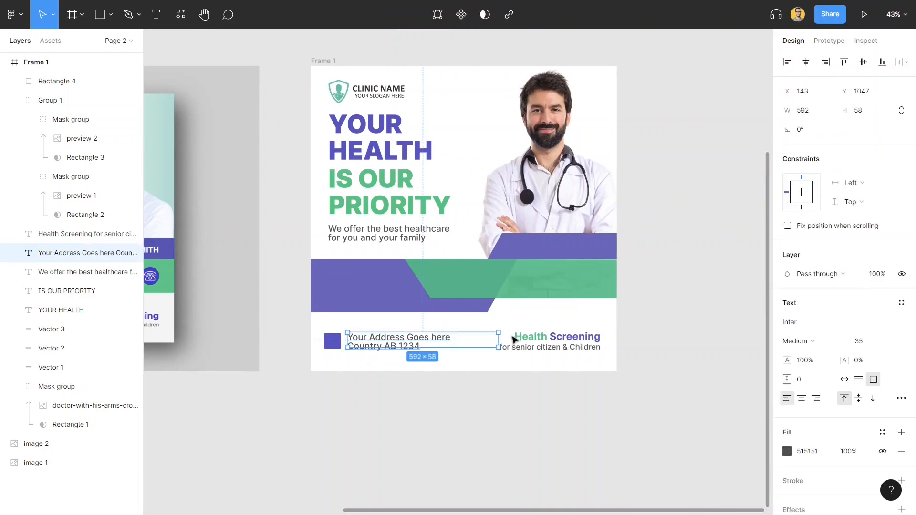
left_click(505, 397)
- Examine the booking button, contact details and icons on the reference ad's banner and compare them with Frame 1
scroll(405, 398, "down", 2)
left_click_drag(413, 402, 535, 386)
left_click(369, 310)
scroll(364, 305, "up", 5)
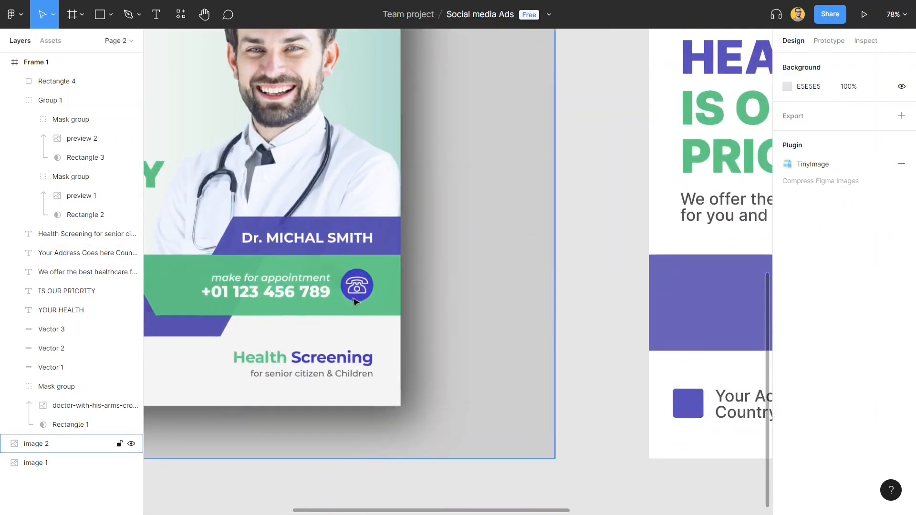
scroll(386, 313, "down", 6)
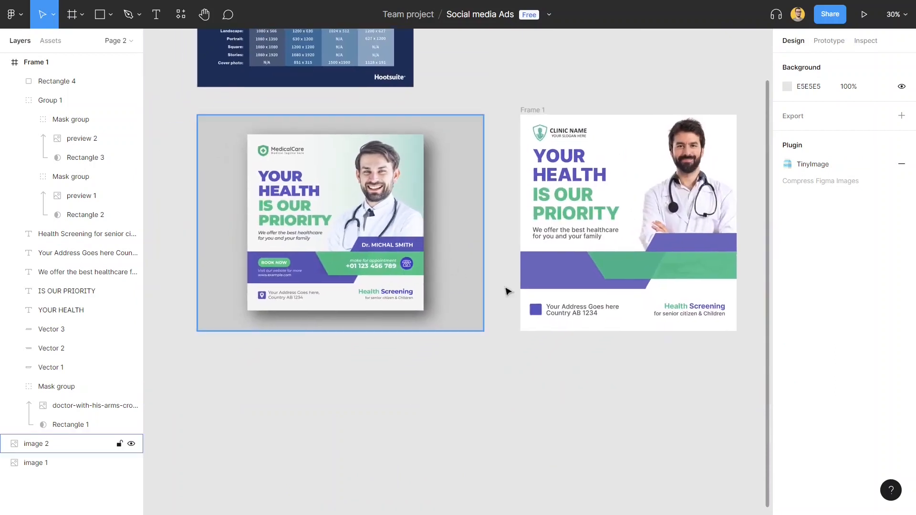
left_click(582, 314)
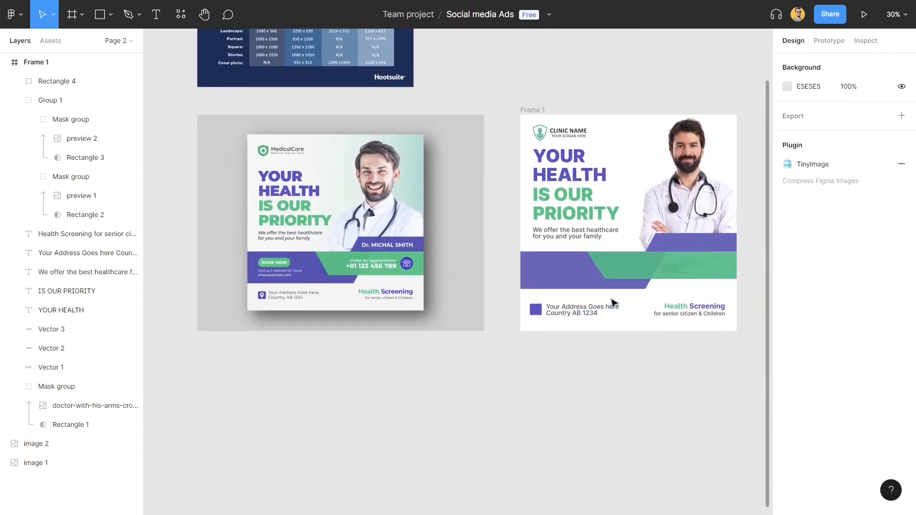
left_click_drag(598, 274, 486, 276)
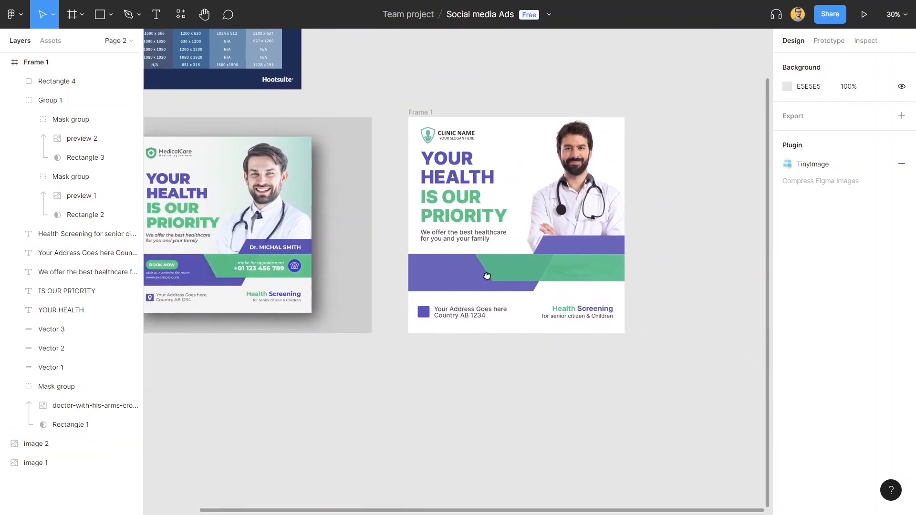
scroll(423, 339, "up", 2)
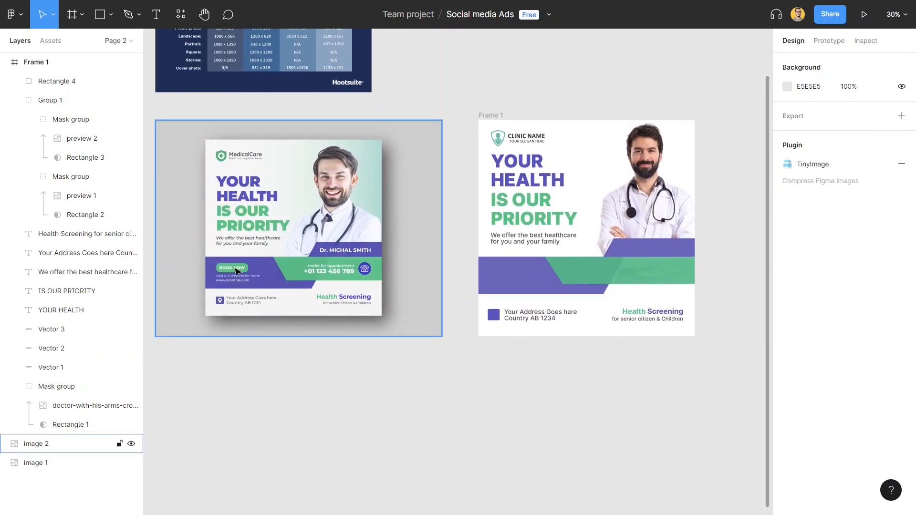
scroll(235, 271, "up", 4)
scroll(234, 271, "up", 3)
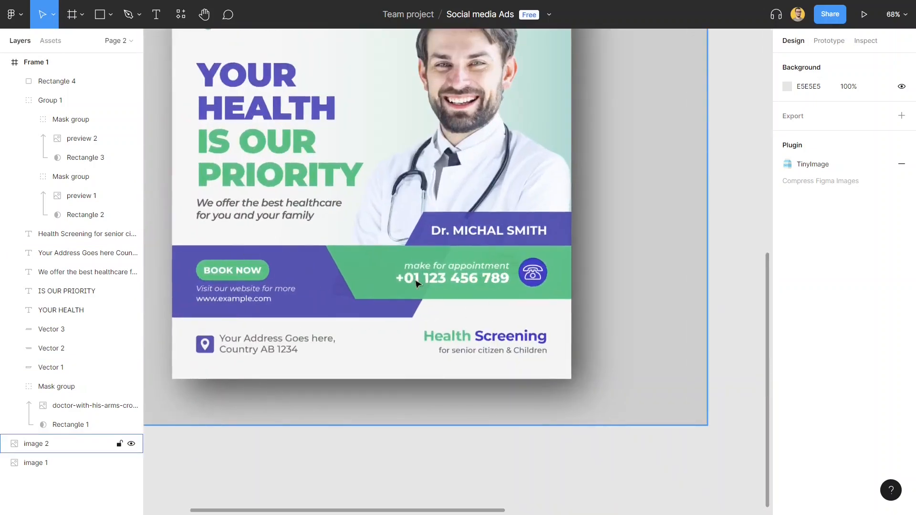
scroll(280, 276, "down", 4)
left_click_drag(606, 293, 516, 302)
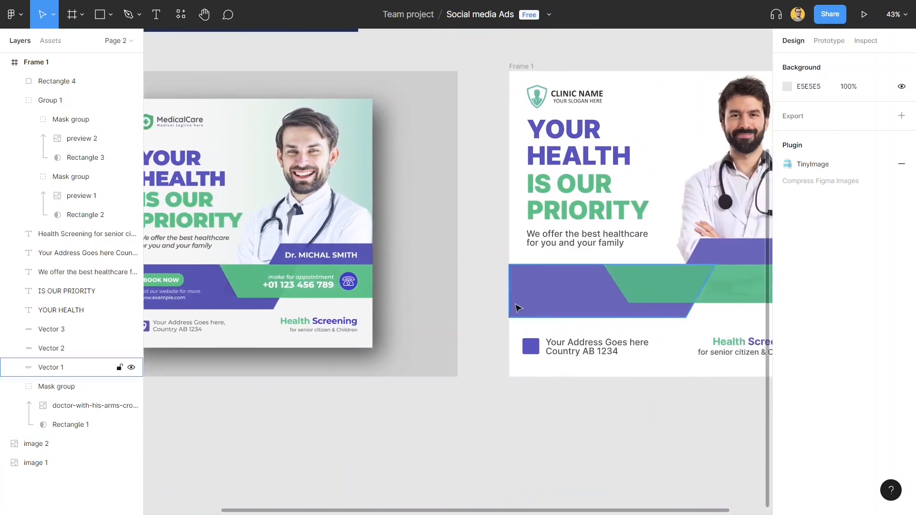
- Draw a rectangle about 185 × 58 over the BOOK NOW button of the reference ad
left_click(100, 15)
scroll(282, 219, "up", 3)
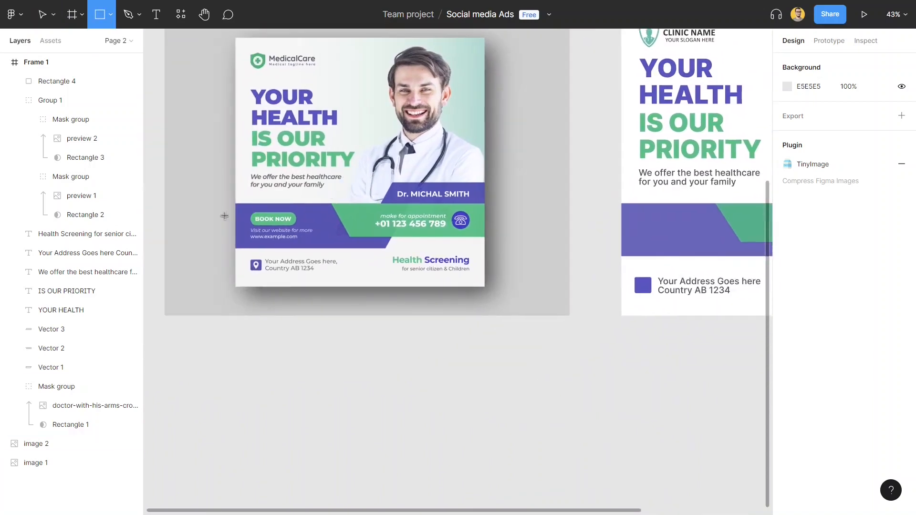
scroll(270, 209, "up", 2)
left_click_drag(267, 208, 371, 240)
- Round the new rectangle's corners to 29 and move it down below the reference ad
scroll(364, 235, "up", 5)
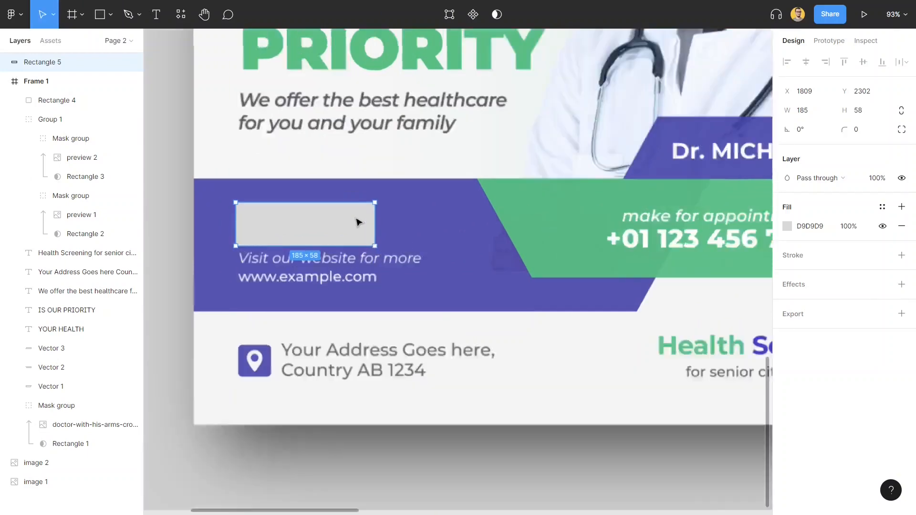
left_click_drag(385, 197, 292, 368)
scroll(302, 219, "down", 6)
- Fill the rounded rectangle with the green 18C17E sampled from the reference BOOK NOW button and place it below the reference image
left_click(787, 226)
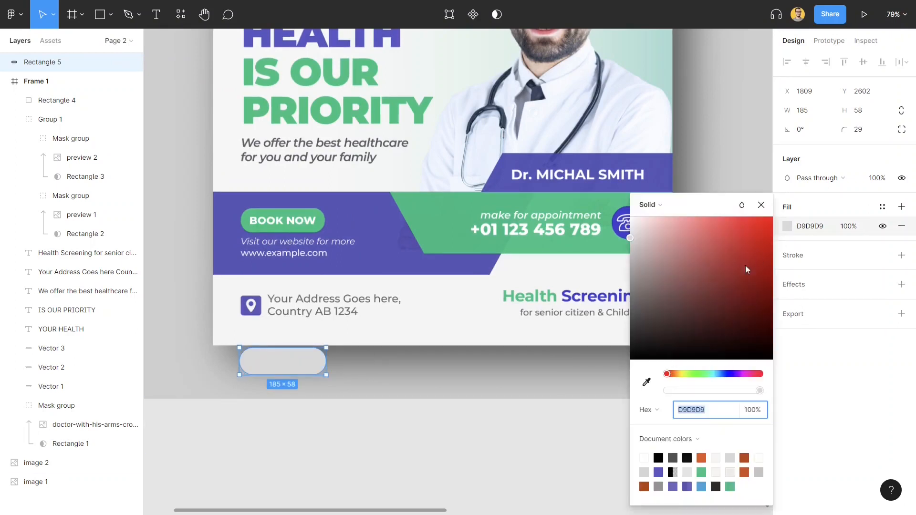
left_click(646, 382)
left_click(290, 207)
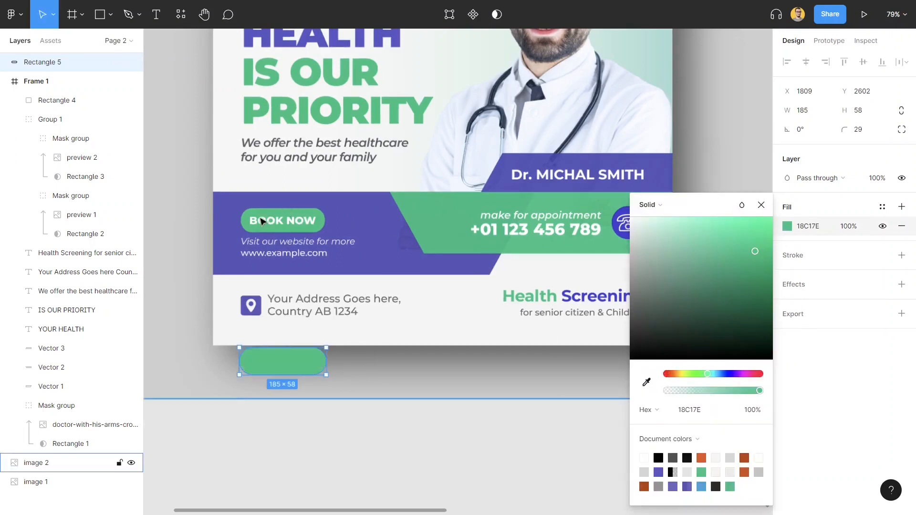
left_click_drag(280, 364, 276, 436)
left_click(190, 157)
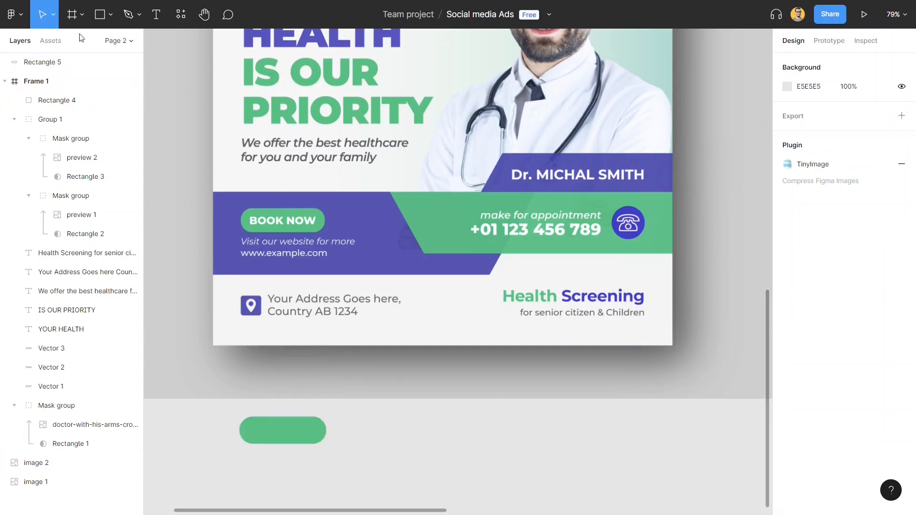
- Add a text box about 210 × 58 beside the green shape reading "BOOK NOW"
left_click(155, 14)
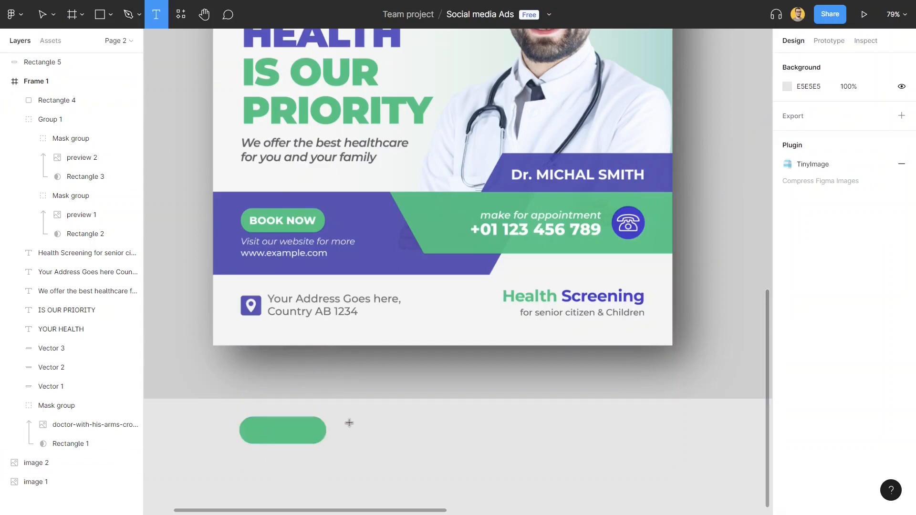
left_click_drag(349, 423, 449, 444)
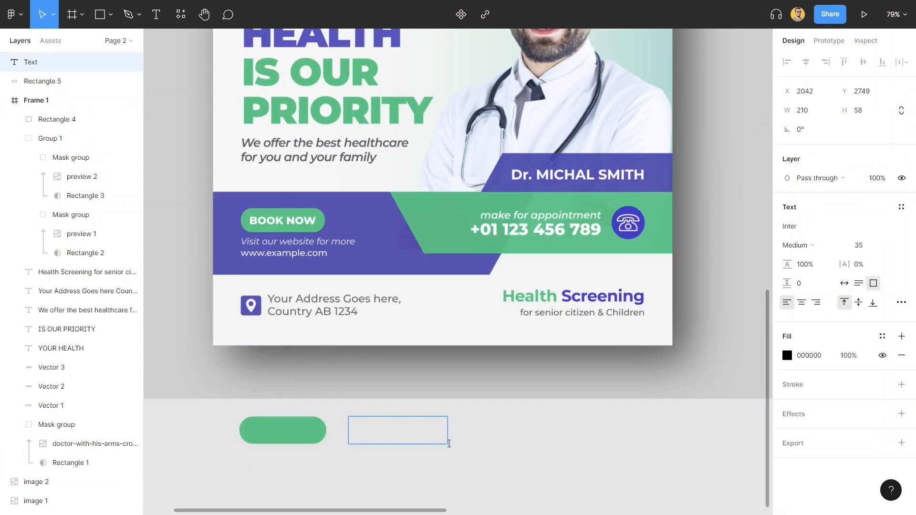
type("BOOK NOW")
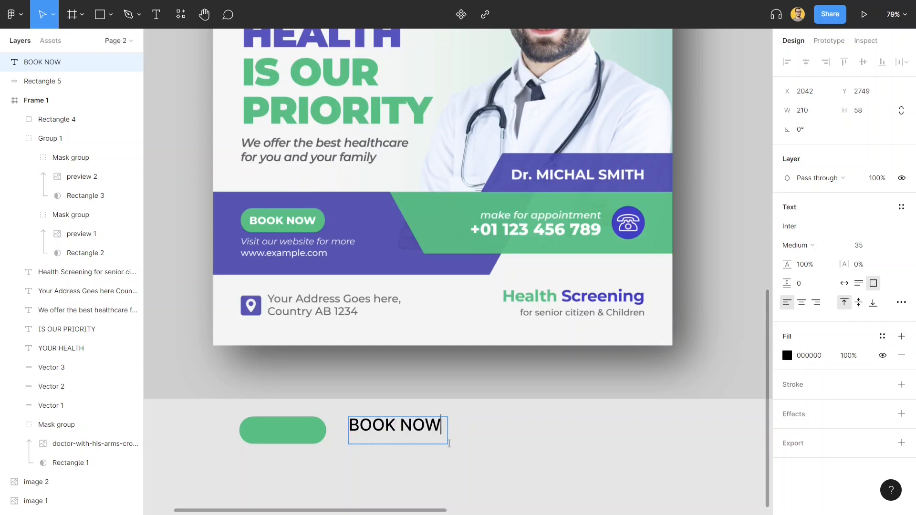
- Set the whole BOOK NOW text to white (FFFFFF) and Extra Bold
key("ctrl+a")
left_click(787, 355)
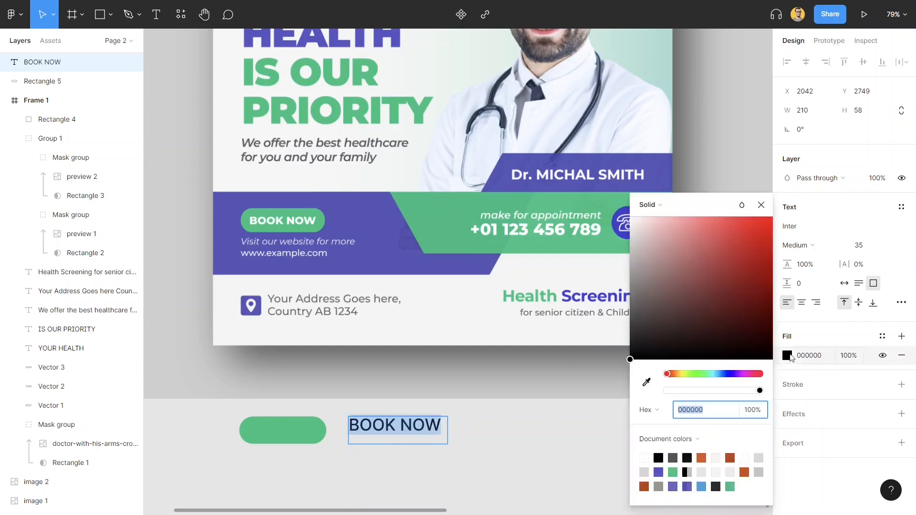
left_click(699, 272)
left_click_drag(679, 258, 629, 215)
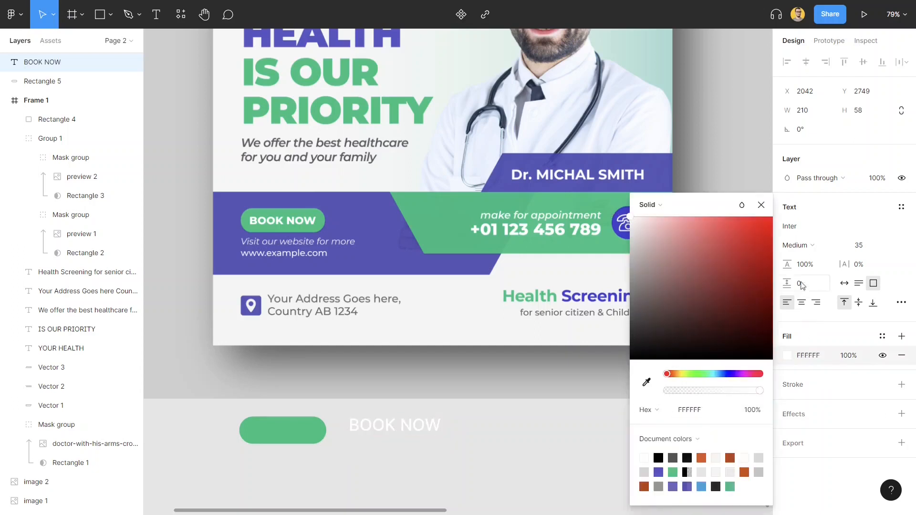
left_click(803, 246)
left_click(818, 288)
key("Escape")
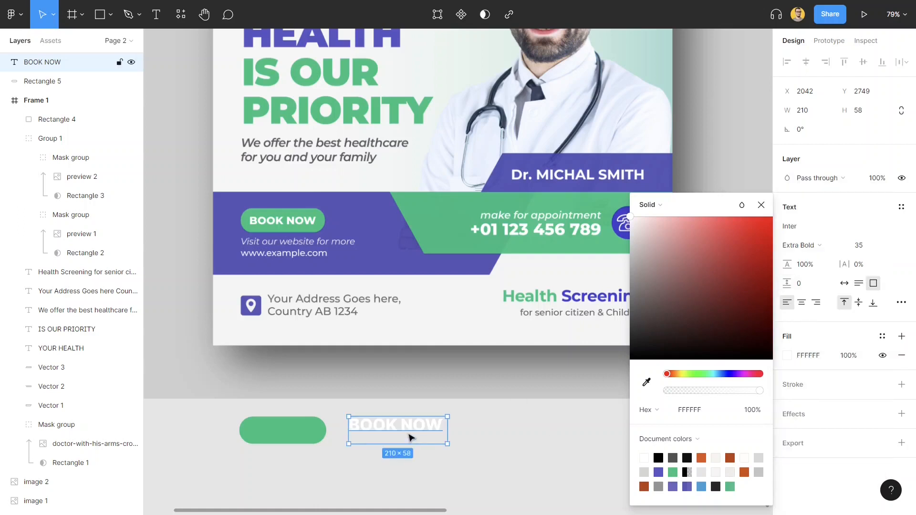
- Place the BOOK NOW text over the green shape and fit its box to the shape's edges at 185 wide
left_click_drag(412, 438, 315, 433)
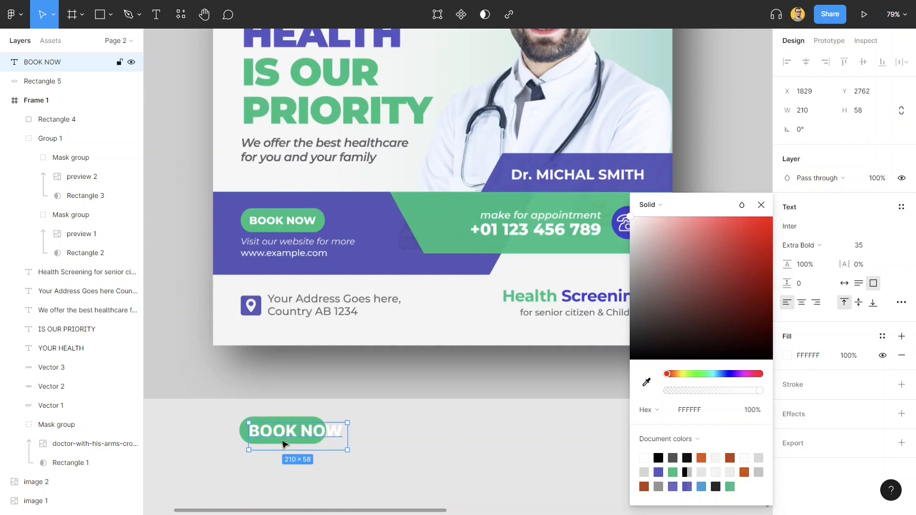
left_click_drag(249, 435, 239, 435)
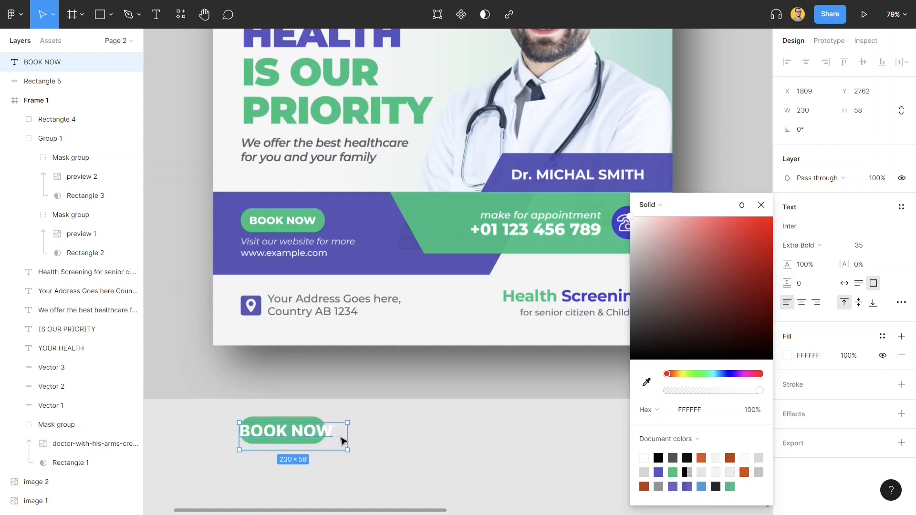
left_click_drag(347, 436, 327, 438)
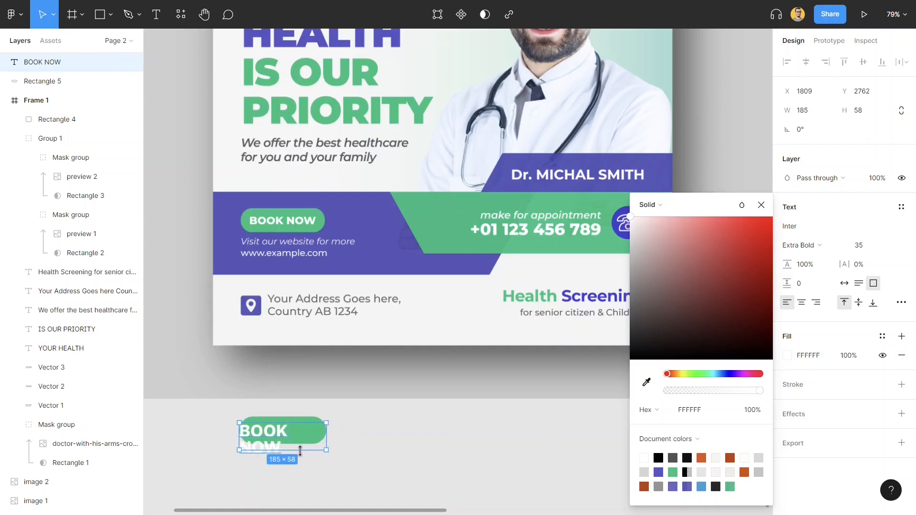
- Set the BOOK NOW text size to 25 and center it horizontally in its box
left_click(861, 244)
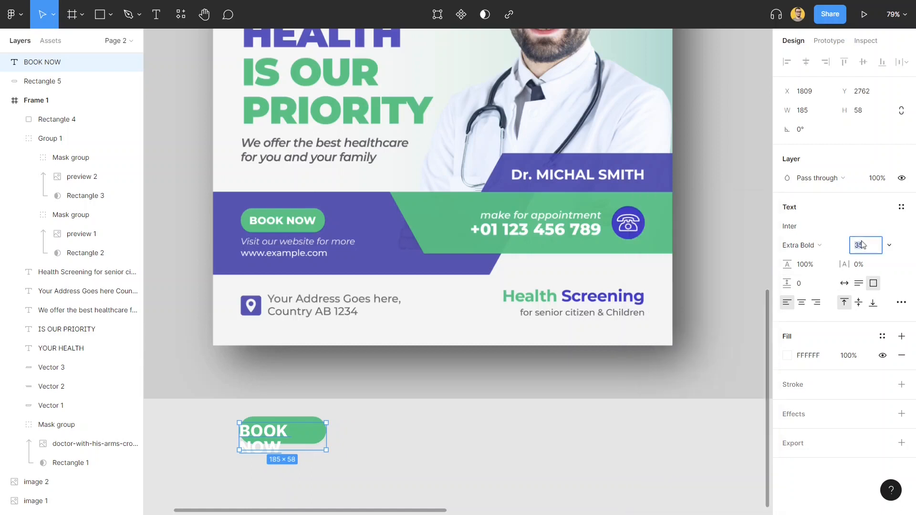
key("Return")
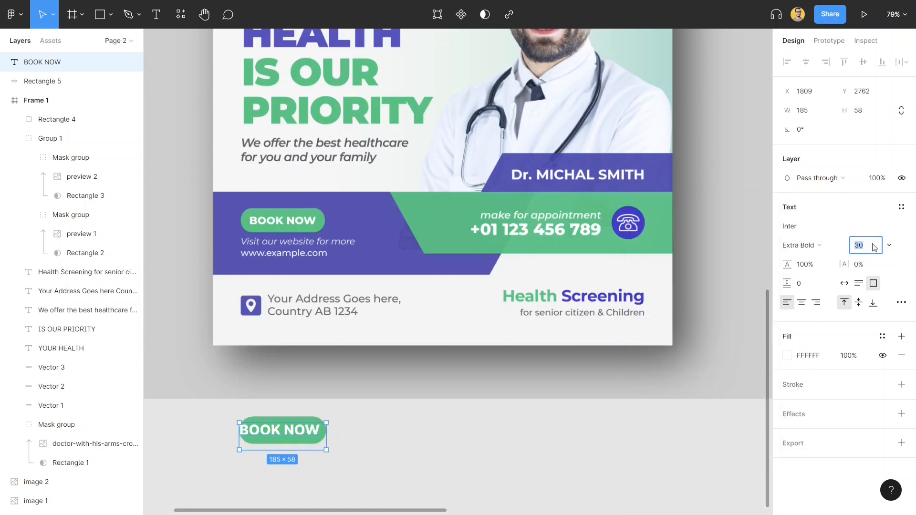
type("20")
key("Return")
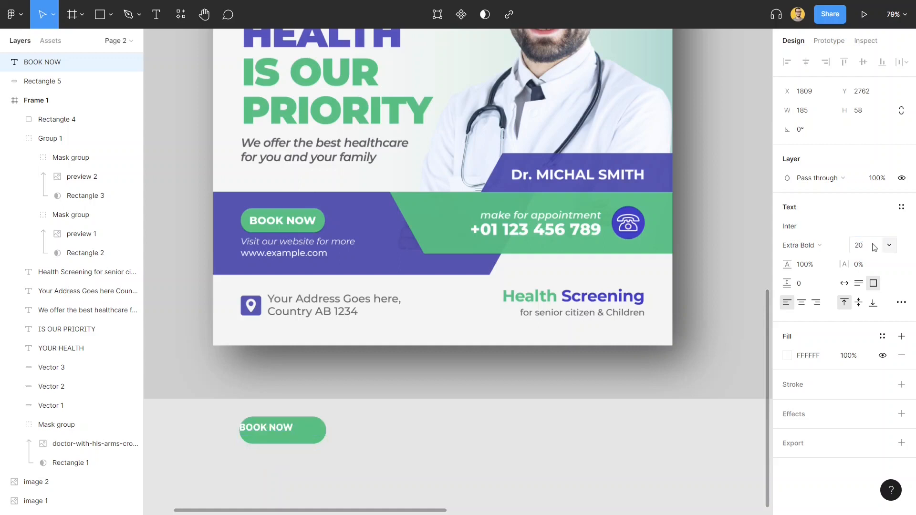
left_click(874, 247)
type("25")
key("Return")
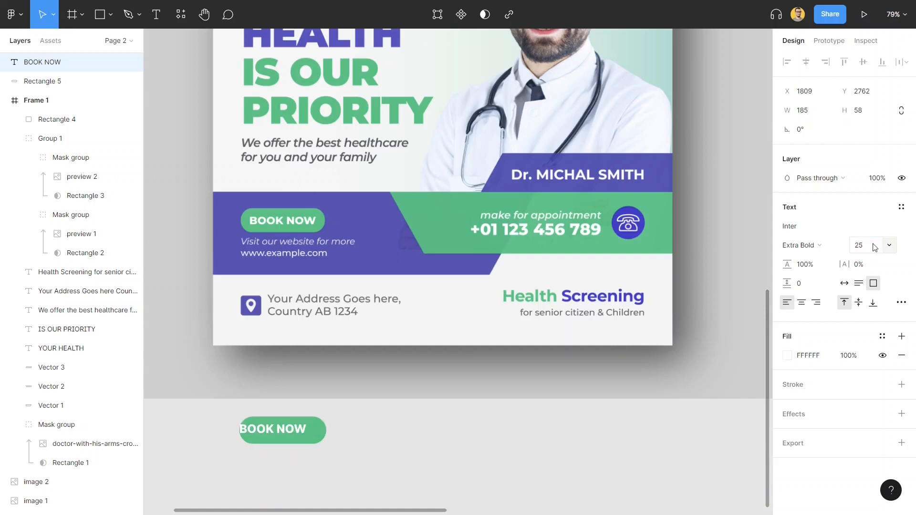
left_click(801, 302)
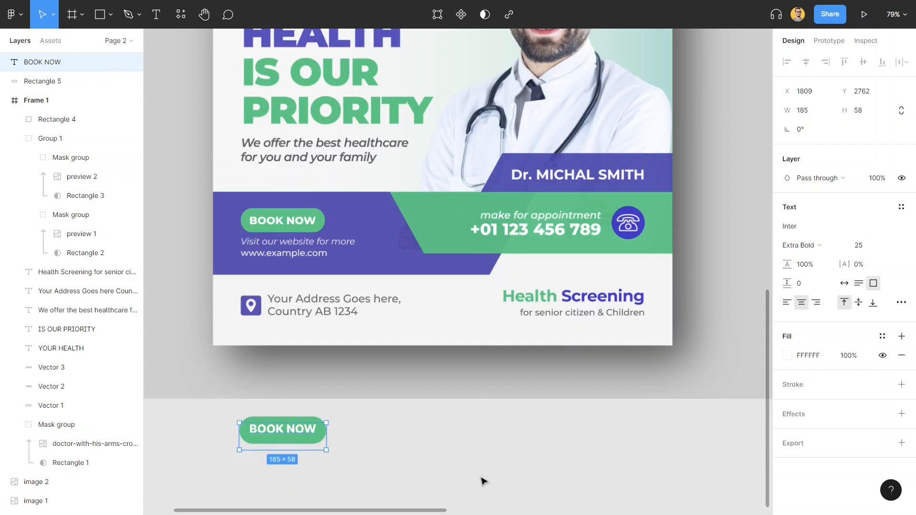
- Reduce the height of the BOOK NOW text box to 23
scroll(291, 452, "up", 5)
left_click_drag(289, 453, 292, 405)
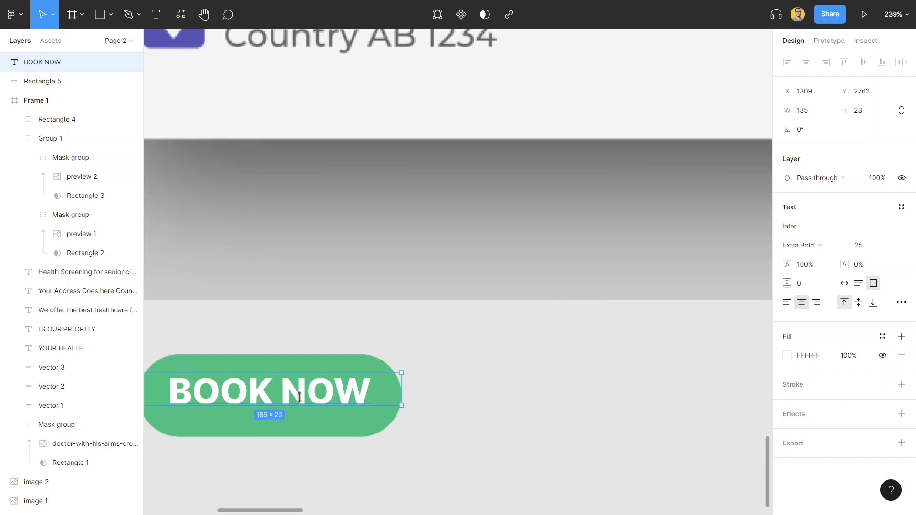
left_click(589, 397)
- Select the BOOK NOW text and its green shape together and move them onto Frame 1's purple band at X 57
scroll(536, 399, "down", 3)
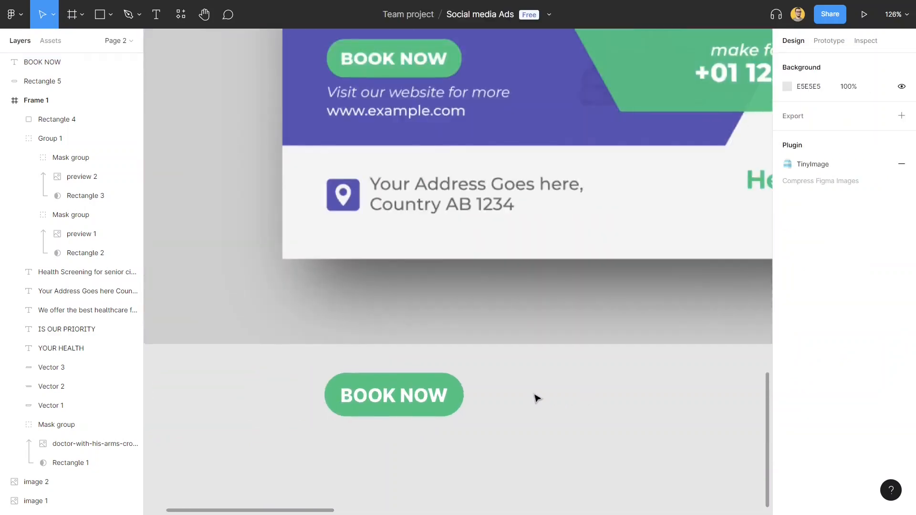
scroll(535, 399, "down", 5)
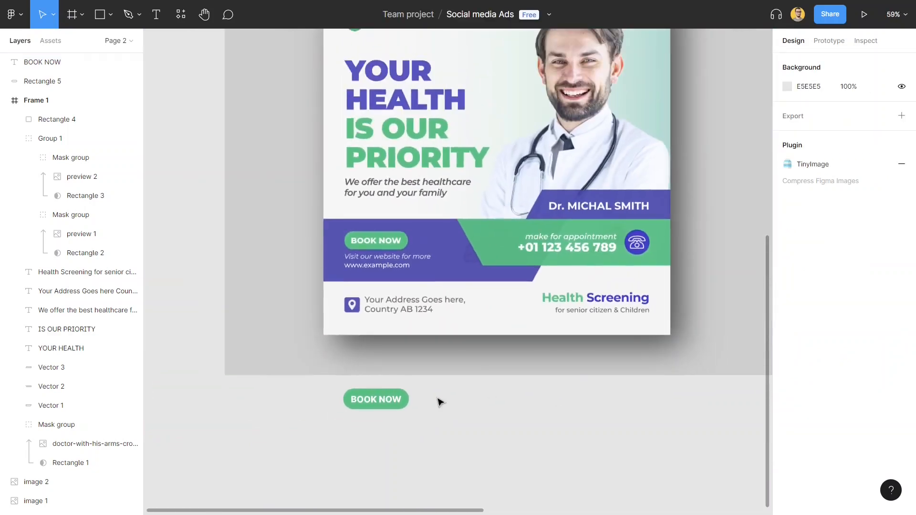
left_click_drag(432, 435, 341, 386)
left_click(466, 399)
scroll(470, 399, "down", 3)
left_click_drag(250, 431, 536, 335)
scroll(535, 335, "up", 3)
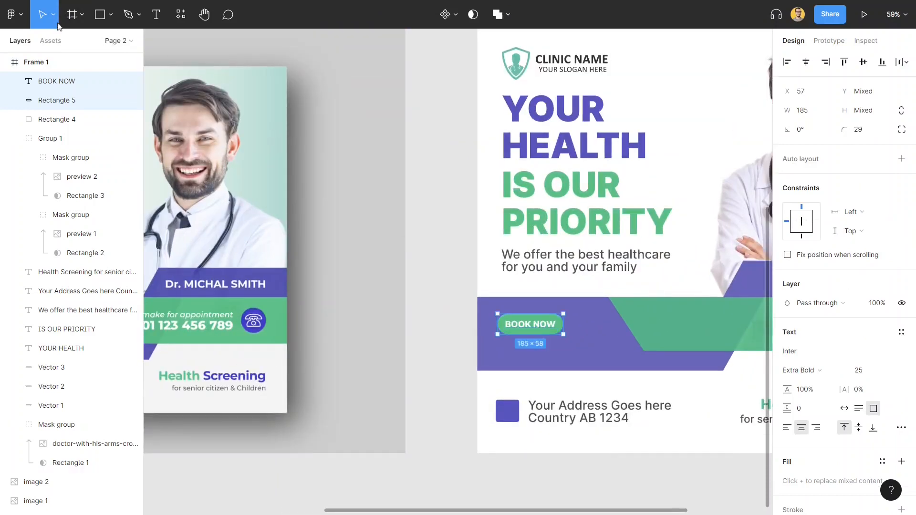
- Scale the BOOK NOW text and its green shape together to about 239 × 75 and nudge them down on the purple band
left_click(58, 24)
left_click(47, 57)
scroll(566, 315, "up", 4)
left_click_drag(563, 311, 593, 301)
scroll(591, 300, "down", 6)
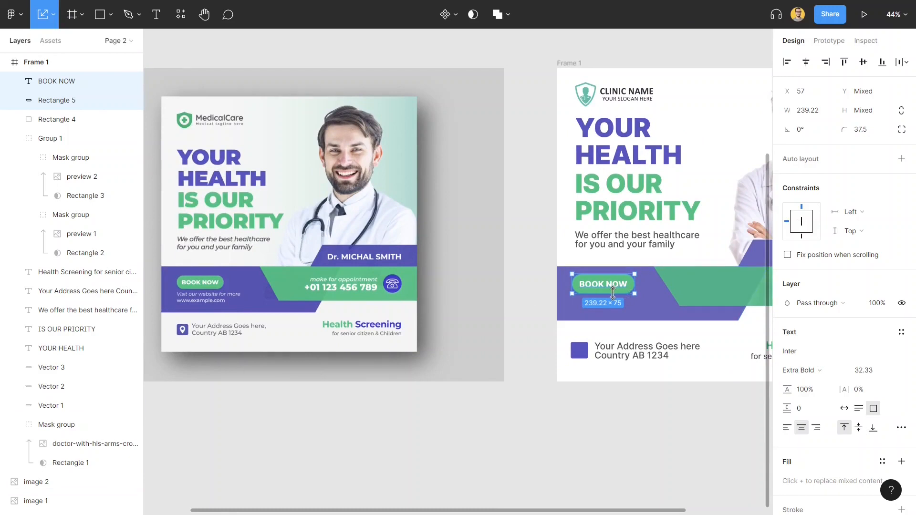
key("shift+Down")
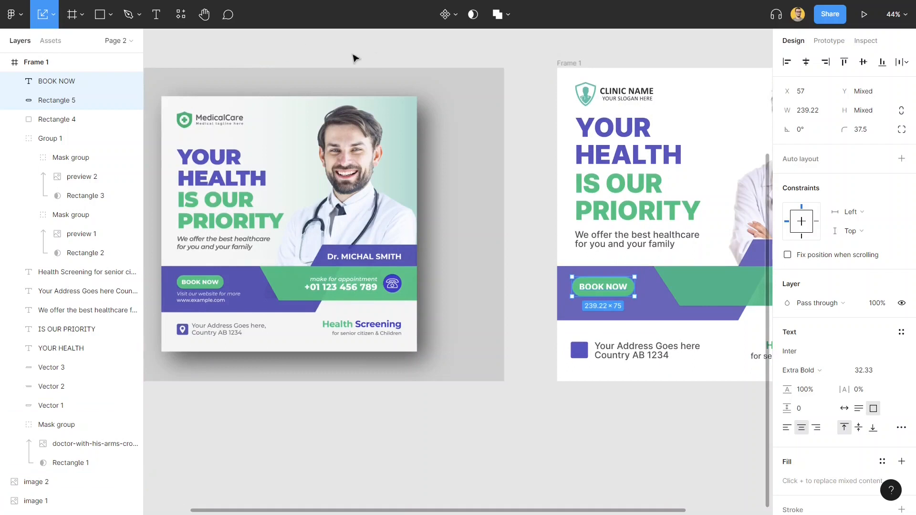
left_click(289, 52)
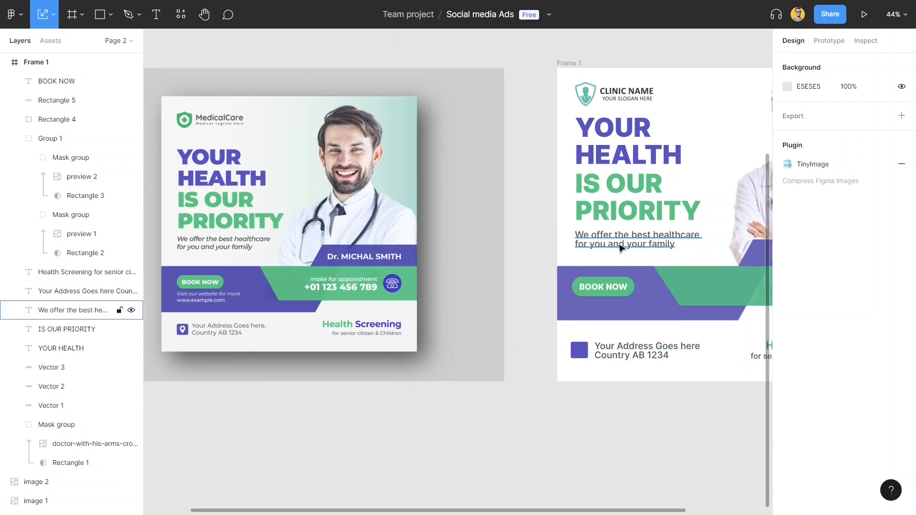
- Duplicate the "We offer the best healthcare" text below BOOK NOW at X 68, Y 886 and set the copy's font size to 25
left_click(601, 252)
left_click_drag(601, 252, 603, 317)
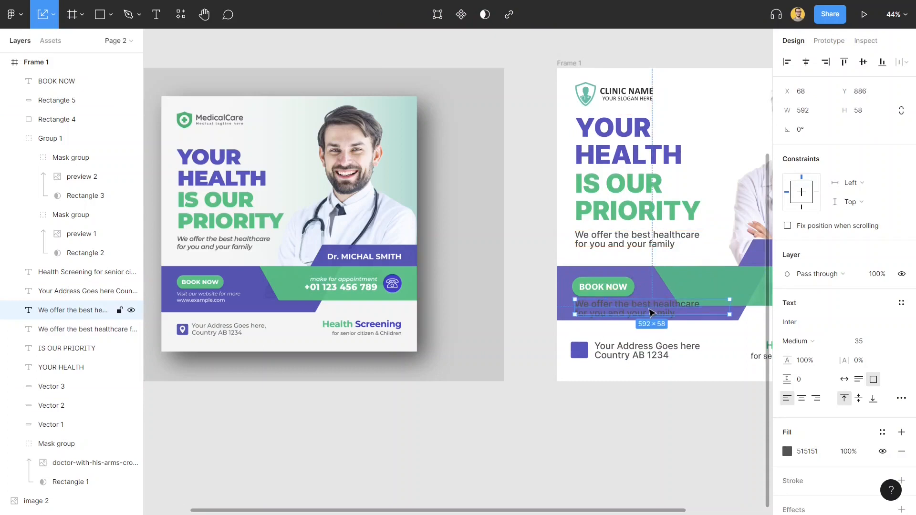
left_click(858, 342)
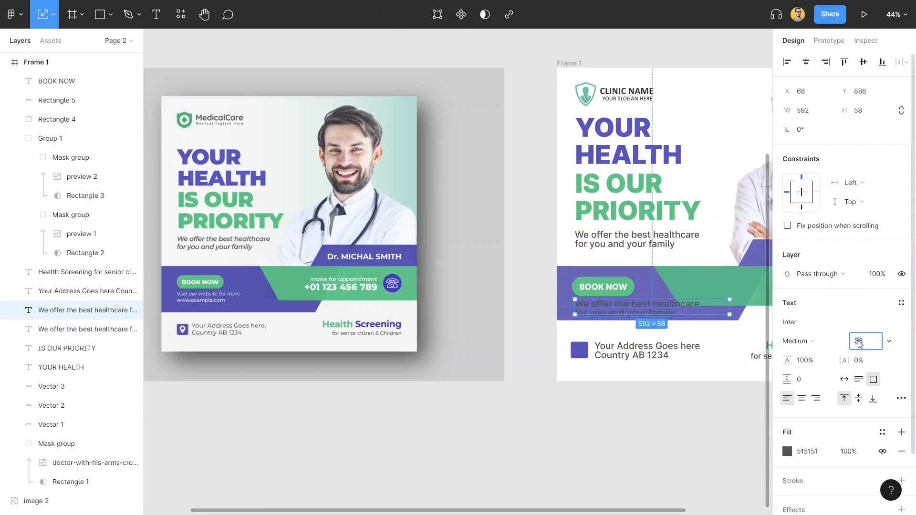
type("30")
key("Return")
left_click(858, 342)
type("25")
key("Return")
double_click(657, 309)
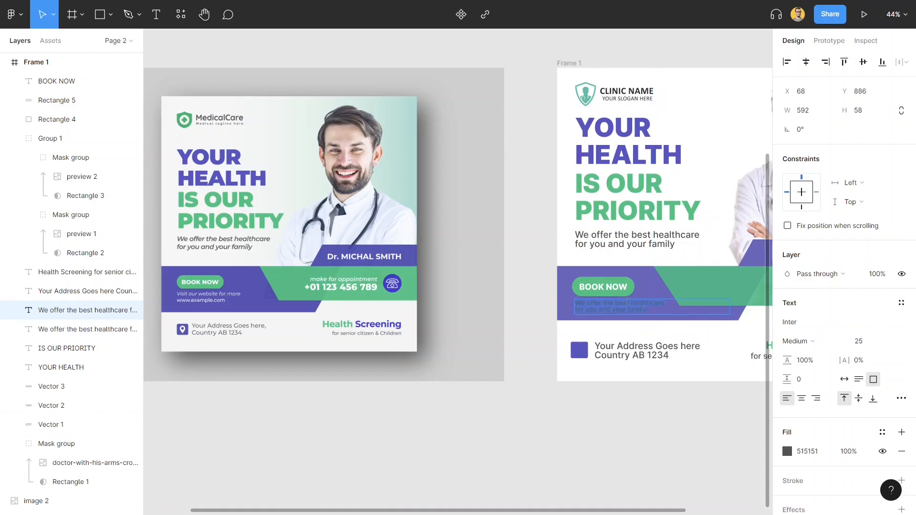
type("Visit our website for more")
key("ctrl+a")
left_click(787, 451)
left_click(716, 410)
type("ffffff")
key("Return")
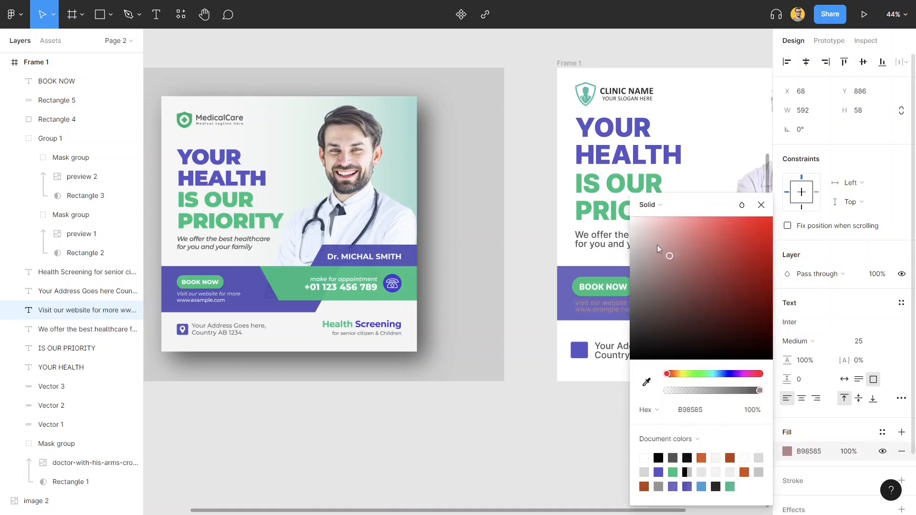
left_click(760, 205)
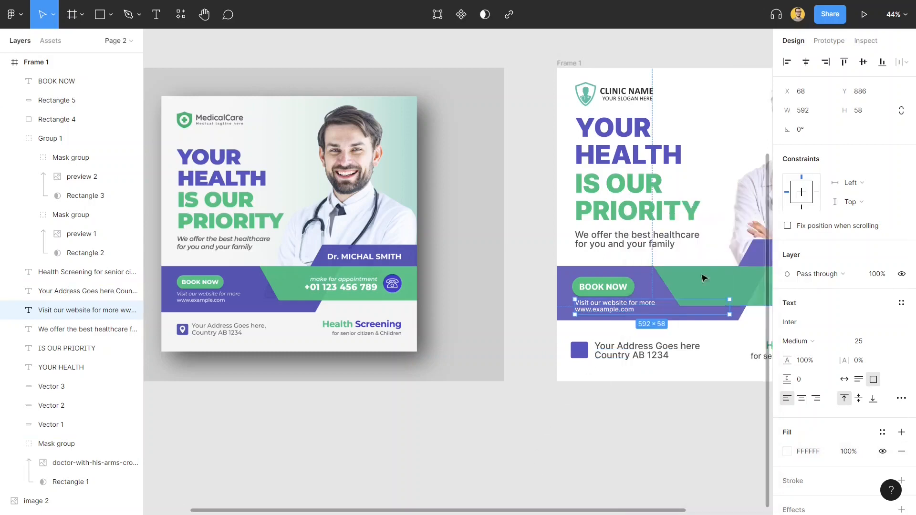
- Style the website text as Light at size 24 and narrow its box to 355 wide
left_click(858, 341)
type("24")
key("Return")
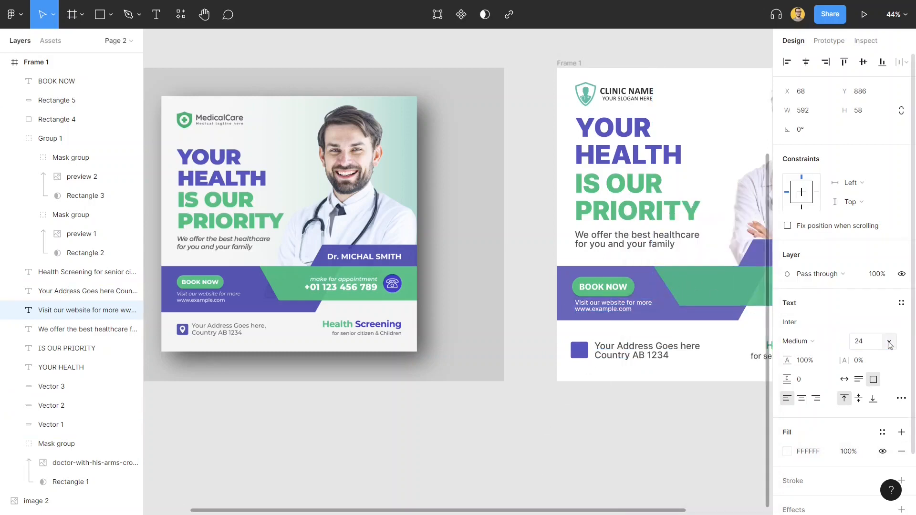
left_click(805, 341)
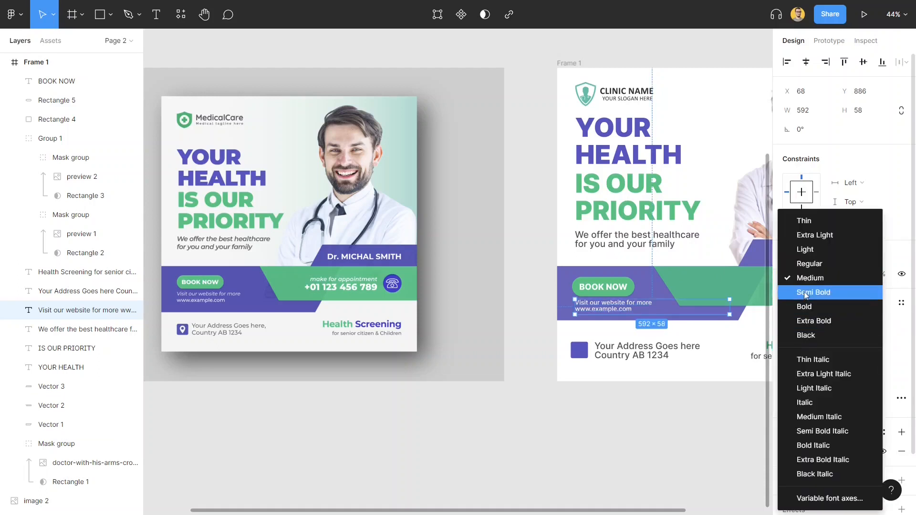
left_click(816, 256)
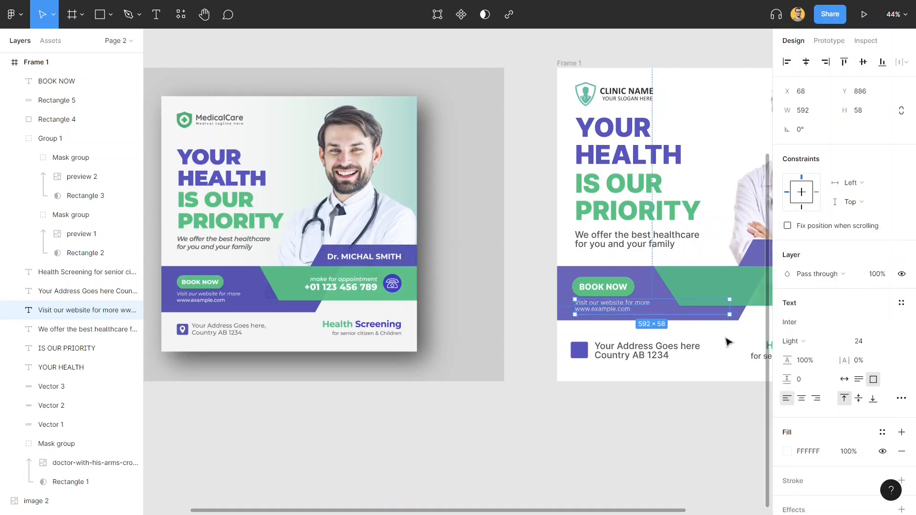
left_click(604, 403)
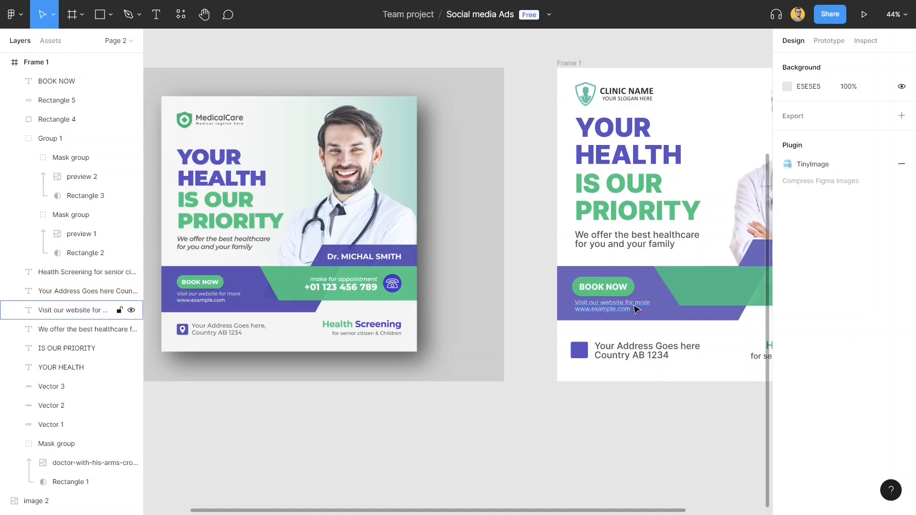
left_click(718, 308)
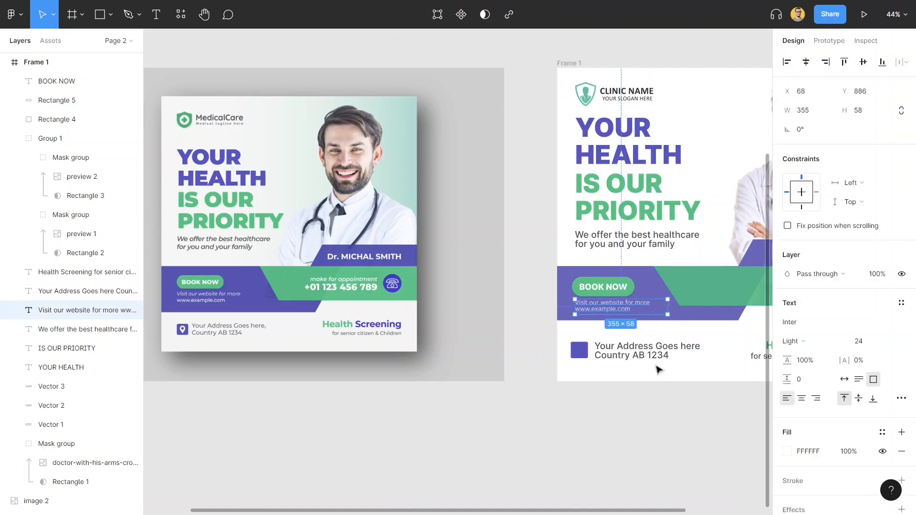
- Duplicate the BOOK NOW text onto the purple strip below the doctor photo in Frame 1 at X 810, Y 694
left_click(677, 420)
left_click_drag(677, 420, 652, 406)
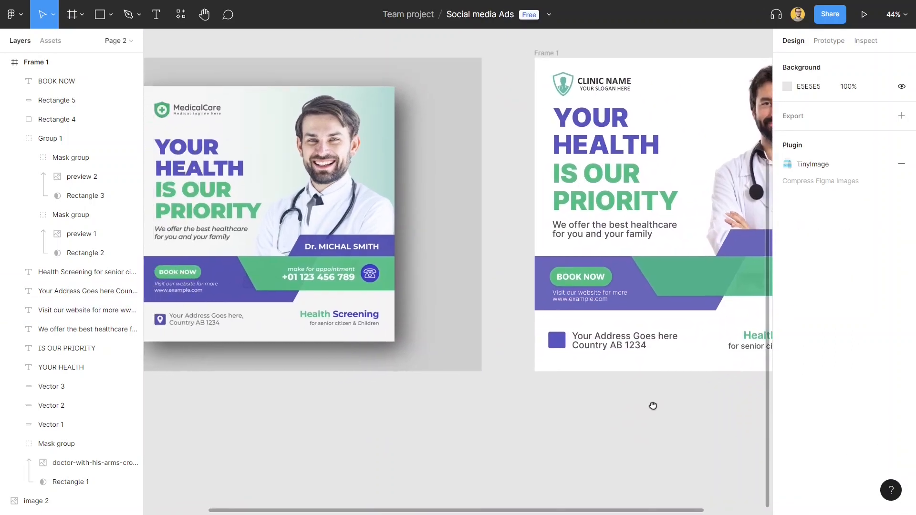
scroll(654, 396, "down", 2)
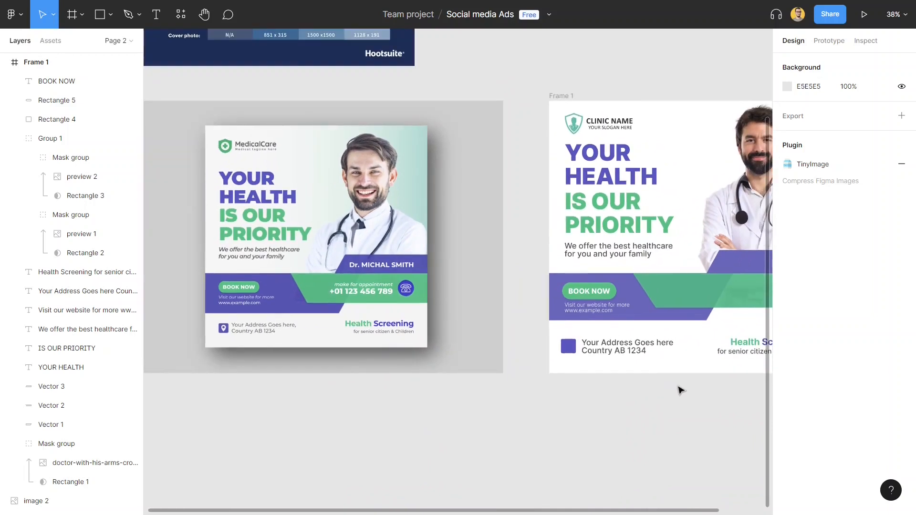
left_click_drag(693, 377, 603, 356)
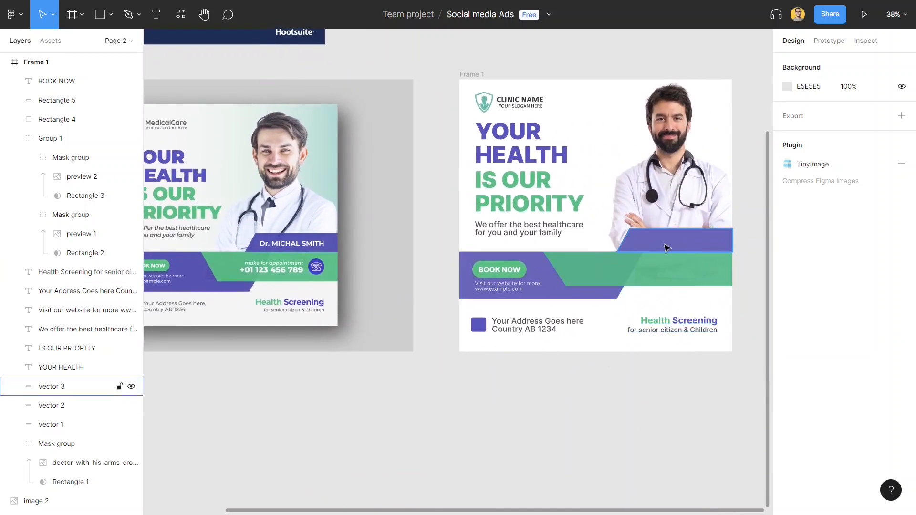
left_click(506, 272)
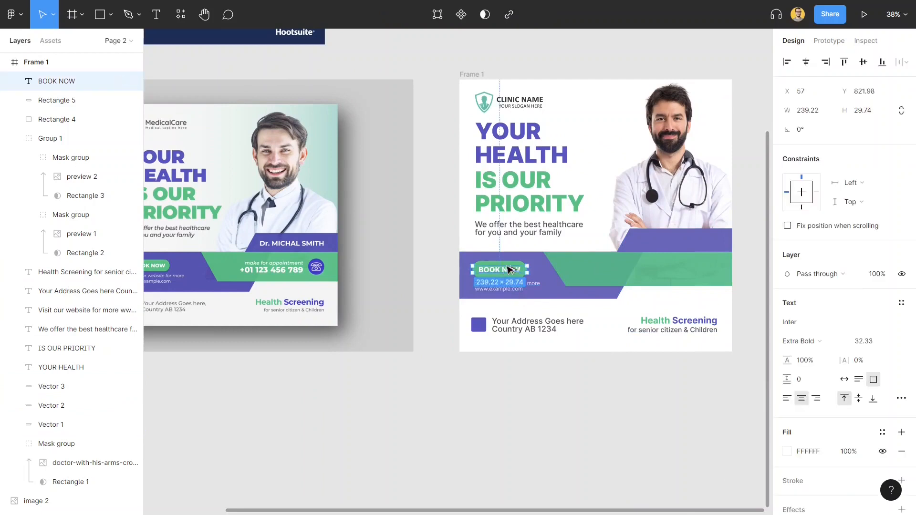
left_click_drag(507, 272, 678, 242)
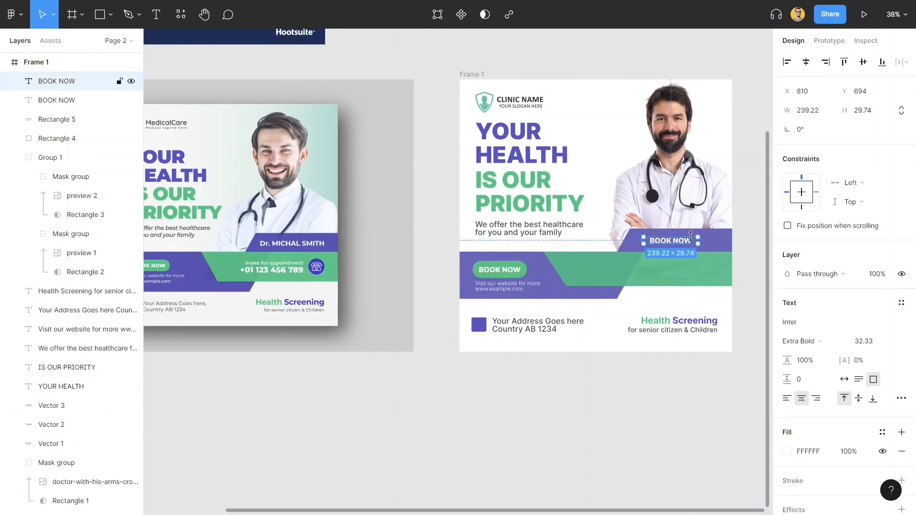
- Replace the copied BOOK NOW text on the purple strip with the doctor's title and full name from the reference ad
scroll(677, 242, "up", 5)
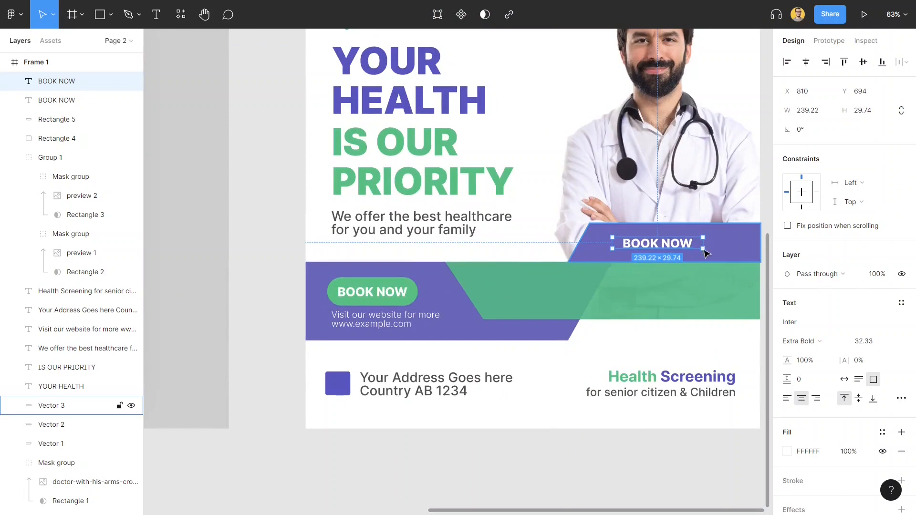
scroll(670, 244, "down", 3)
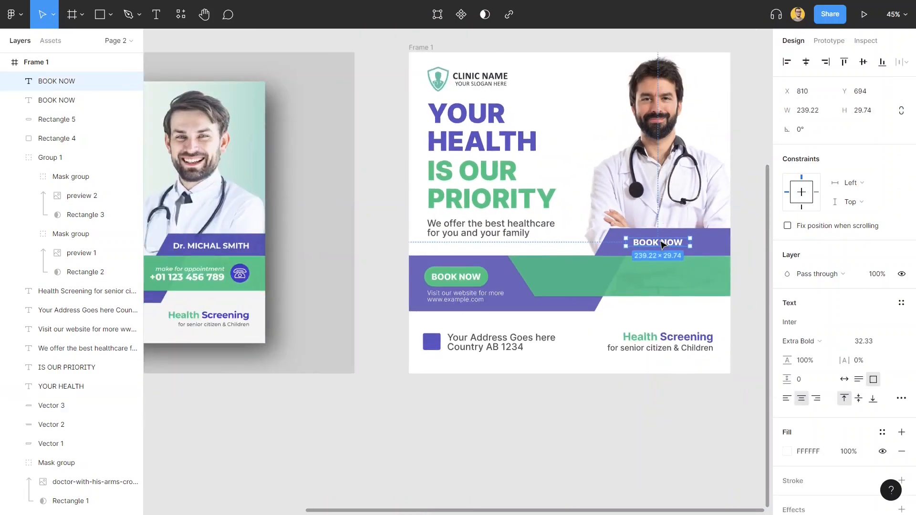
double_click(662, 244)
type("Dr")
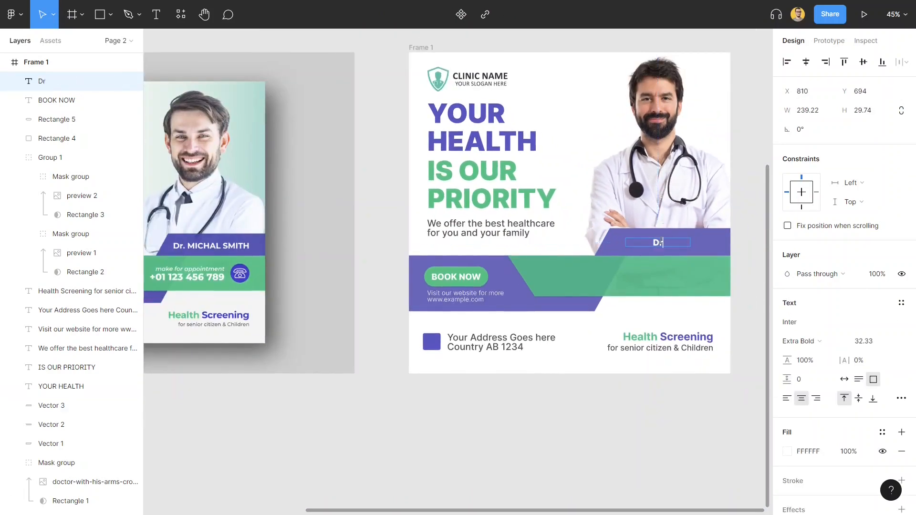
type(". MICHAL S")
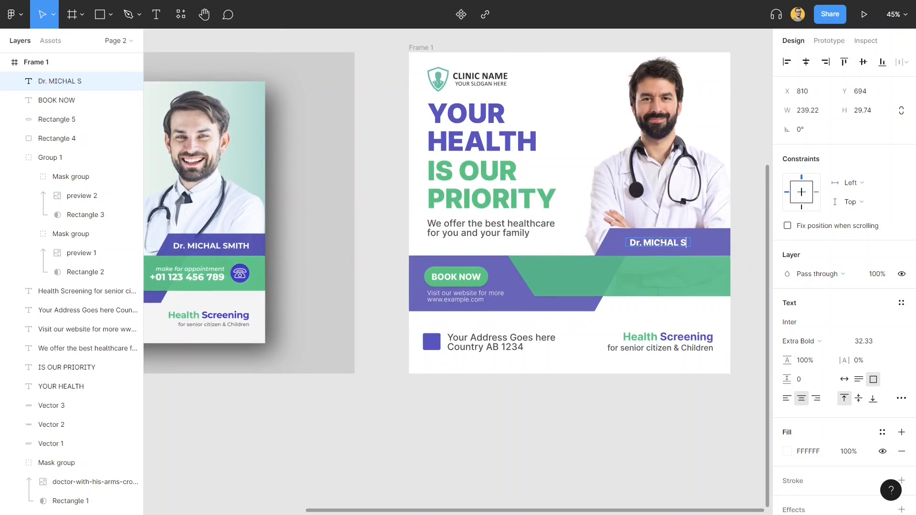
type("MITH")
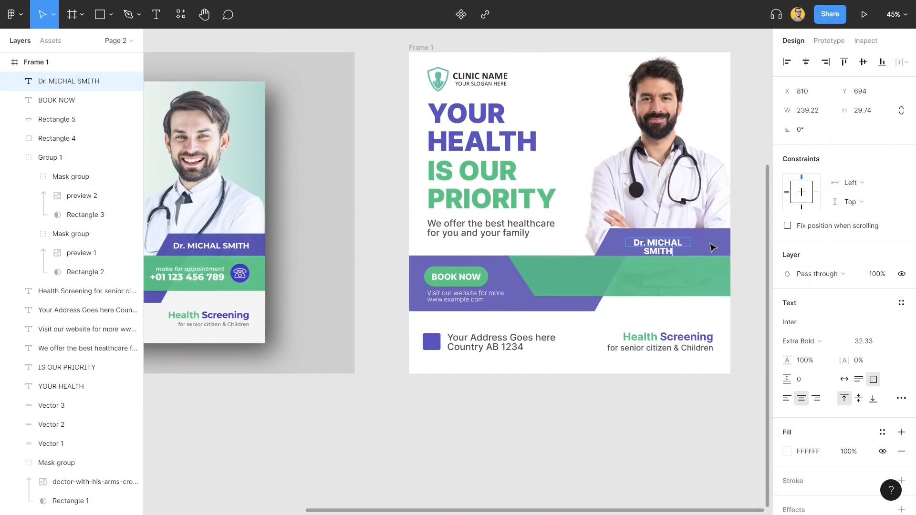
key("Escape")
- Widen the doctor name's text box on both sides to 507 at X 693 so it fits on one line
left_click_drag(690, 242, 730, 244)
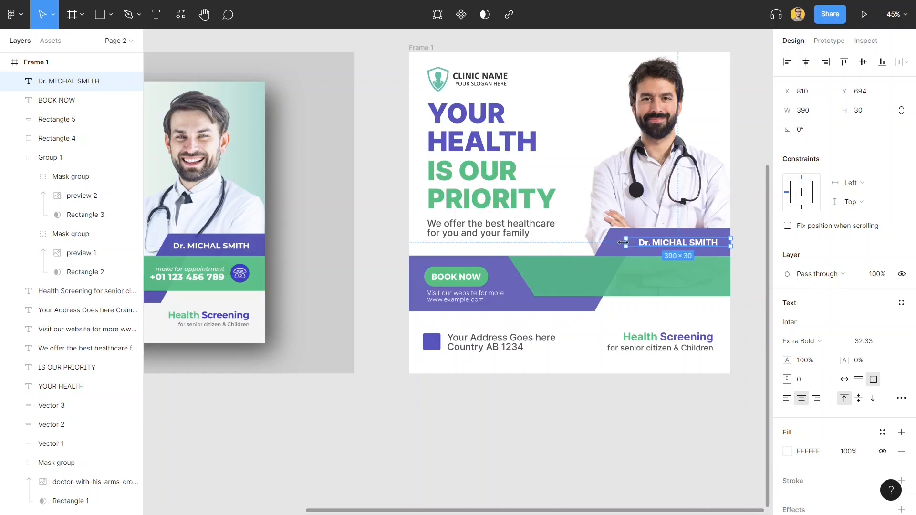
left_click_drag(623, 242, 595, 243)
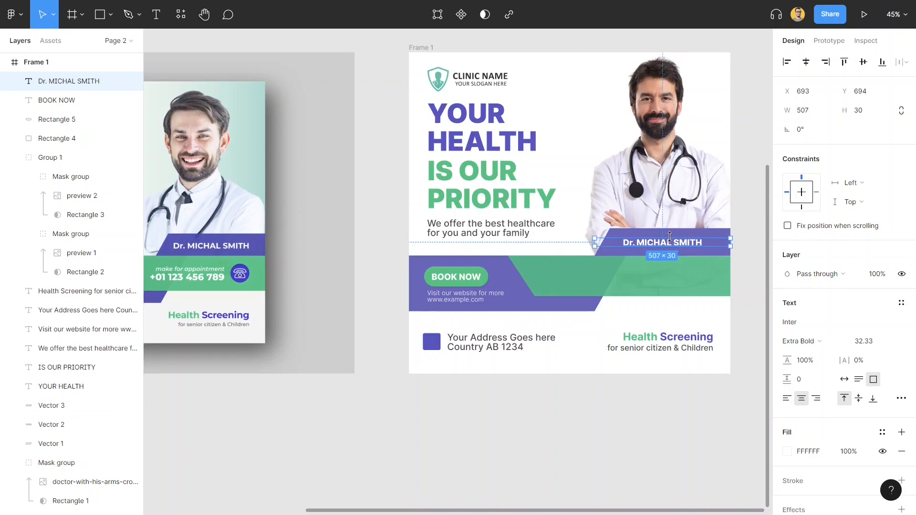
left_click(753, 255)
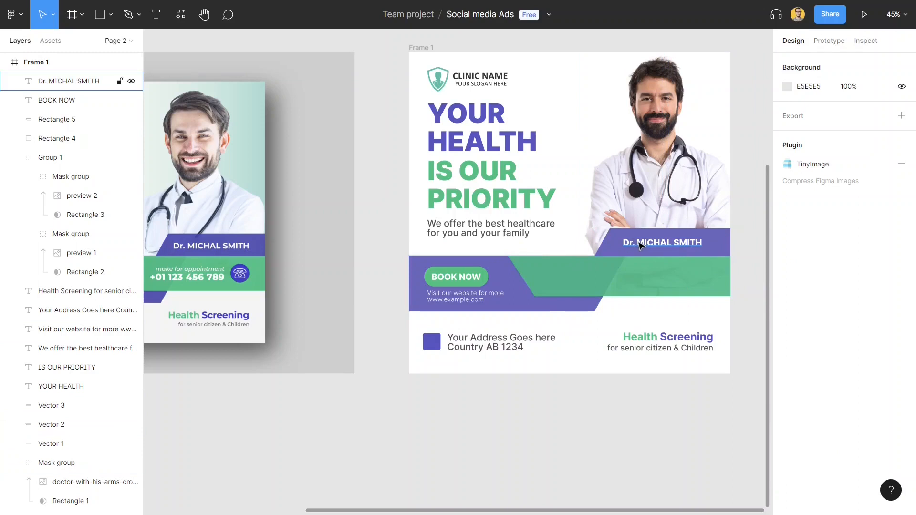
- Duplicate the website text onto the green band at X 691, Y 809 and change the copy to "make for appointment"
left_click_drag(440, 298, 614, 277)
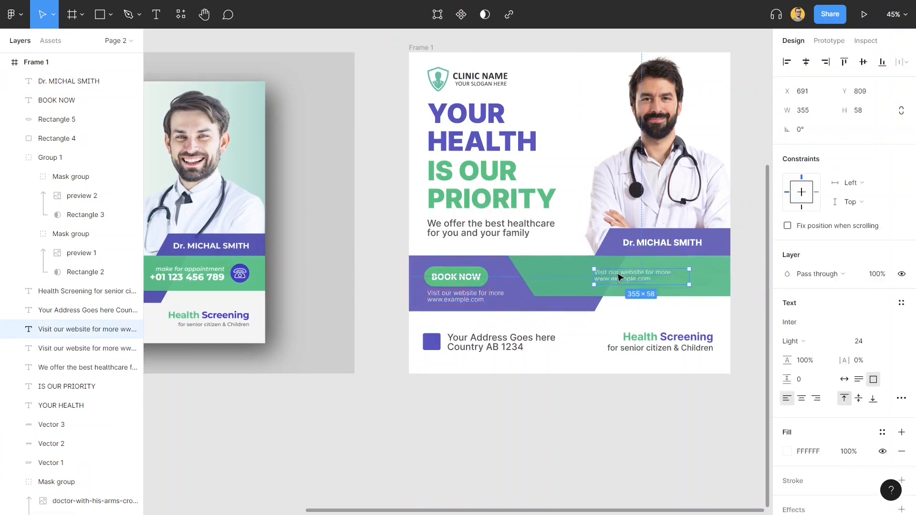
type("make for appointment")
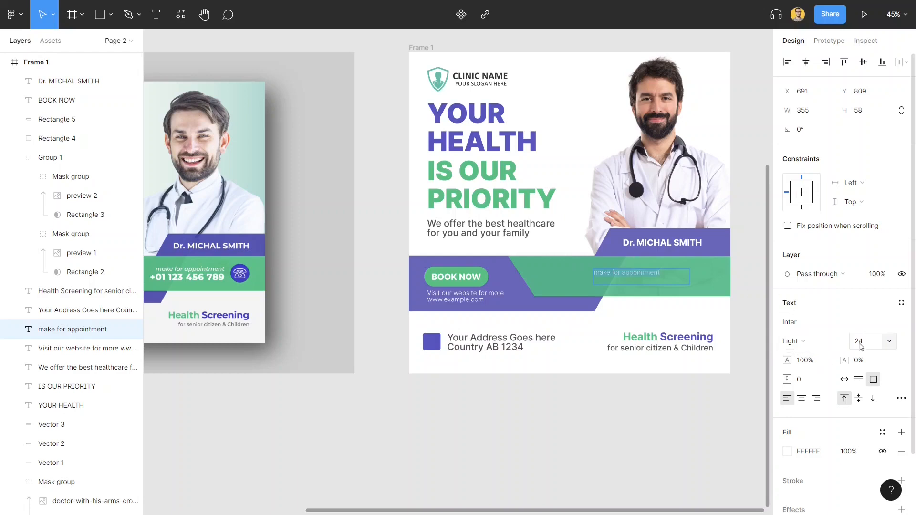
- Set the "make for appointment" text to size 30 with the Medium weight
left_click(863, 342)
key("Return")
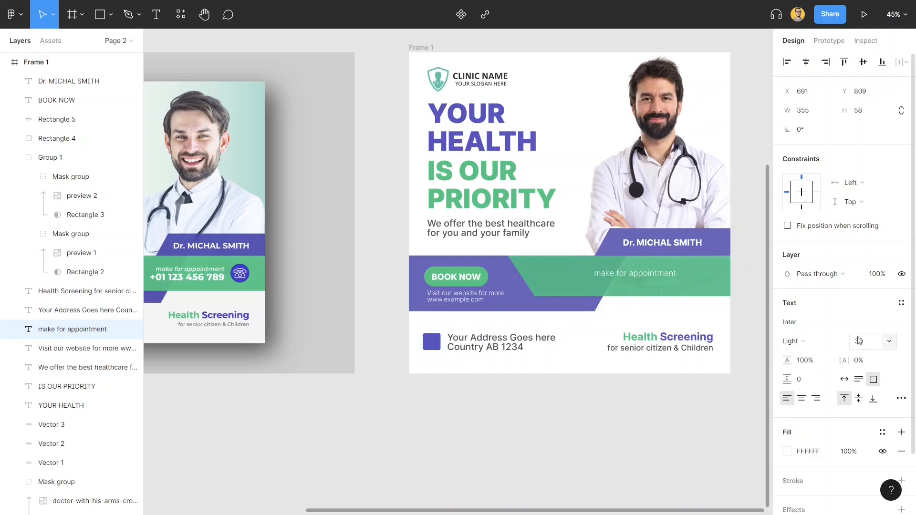
left_click(804, 341)
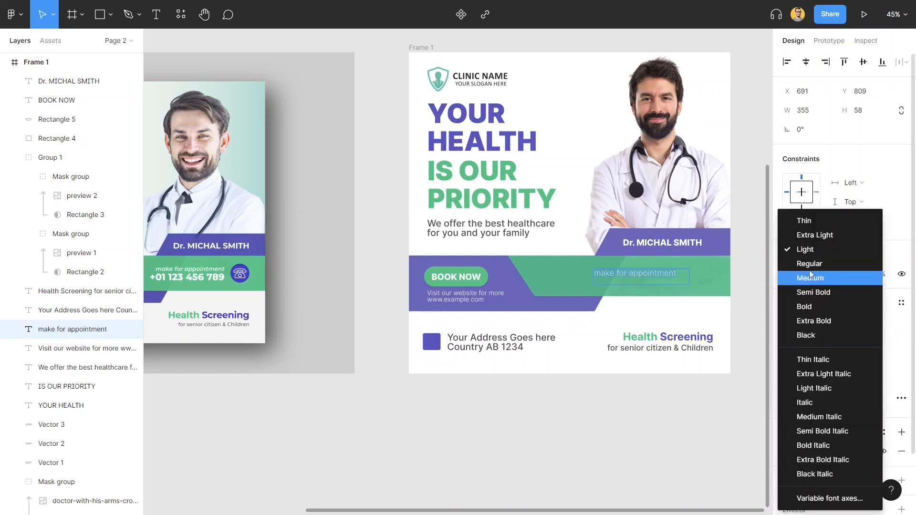
left_click(809, 264)
left_click(805, 342)
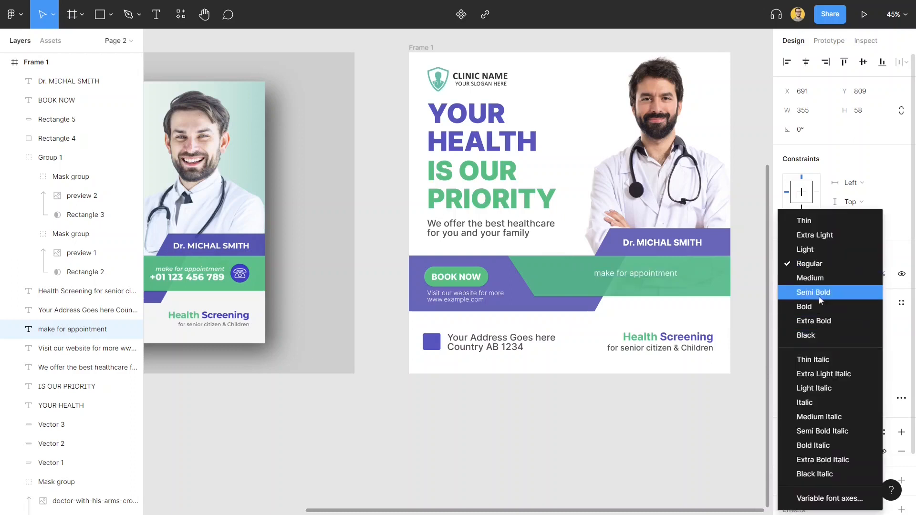
left_click(815, 278)
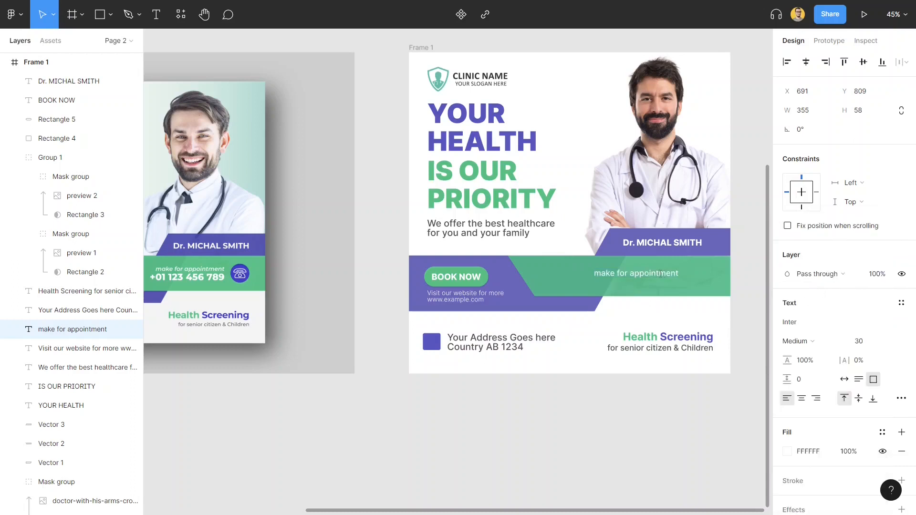
- Right-align the "make for appointment" text and move it up on the green band to Y 796
left_click(815, 398)
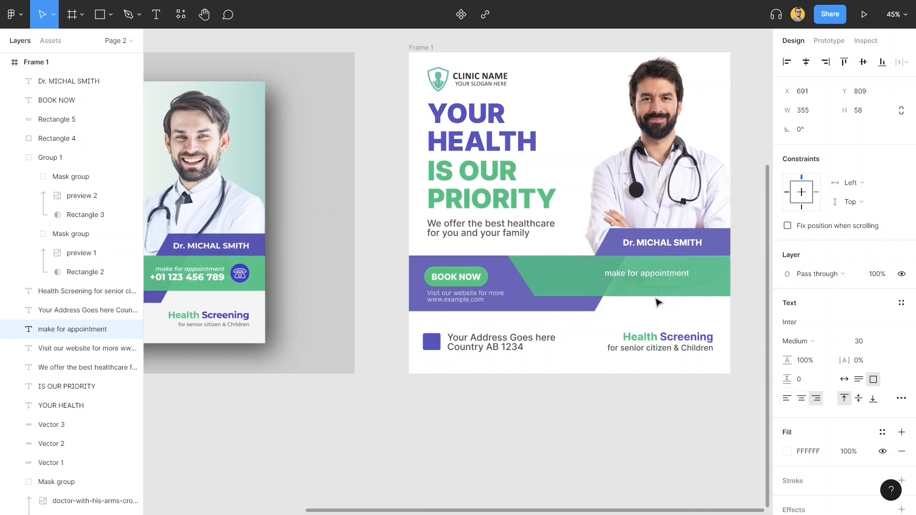
left_click(654, 402)
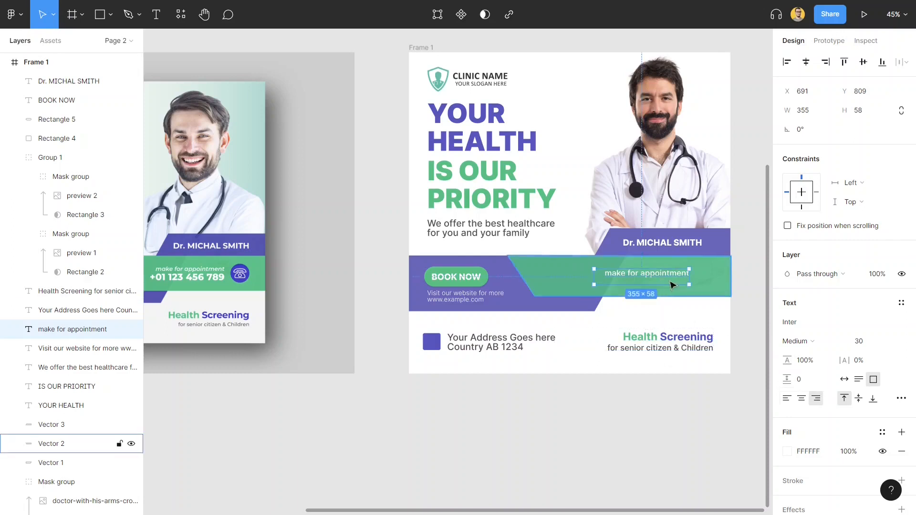
left_click_drag(675, 277, 675, 273)
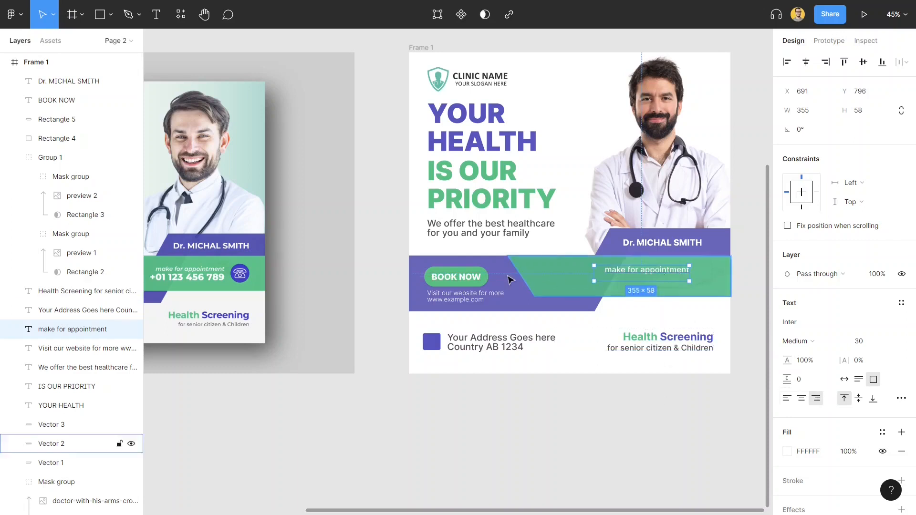
- Duplicate the BOOK NOW text below the "make for appointment" line, right-align it and replace the copy with the appointment phone number
left_click_drag(469, 276, 665, 285)
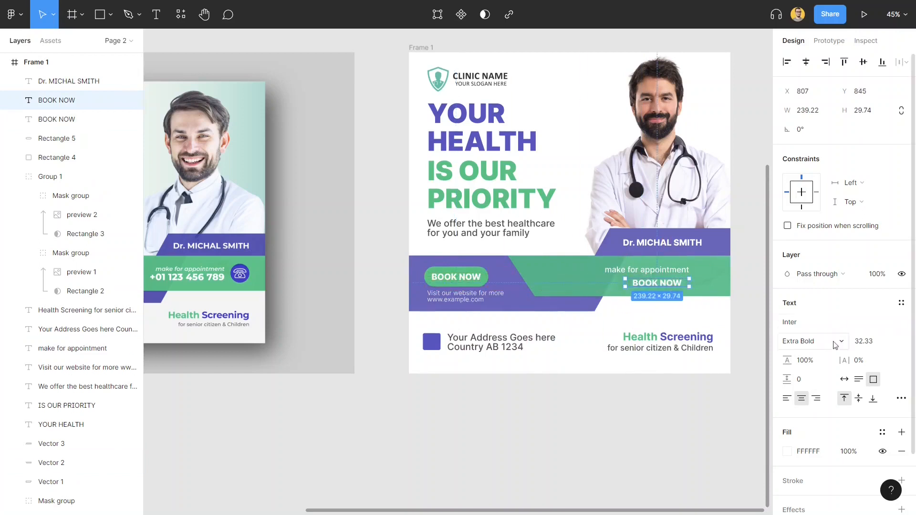
left_click(816, 398)
double_click(675, 283)
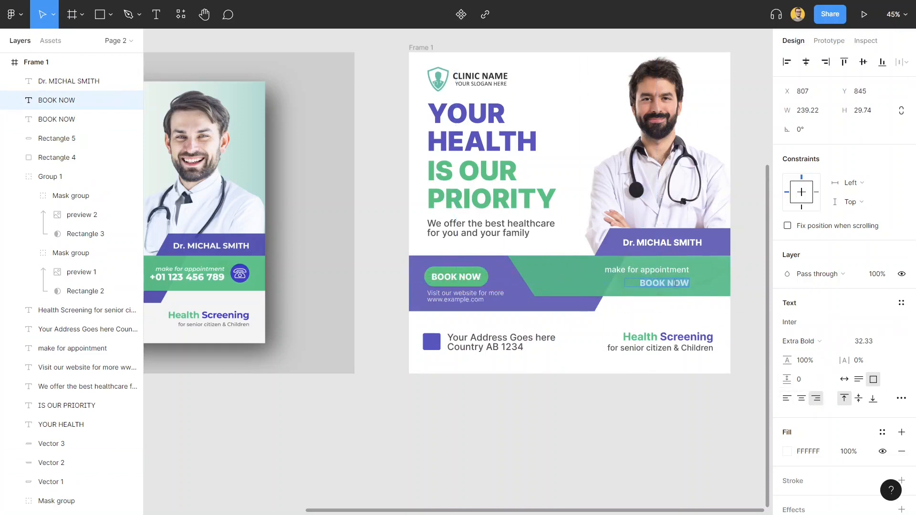
type("+01 123 456")
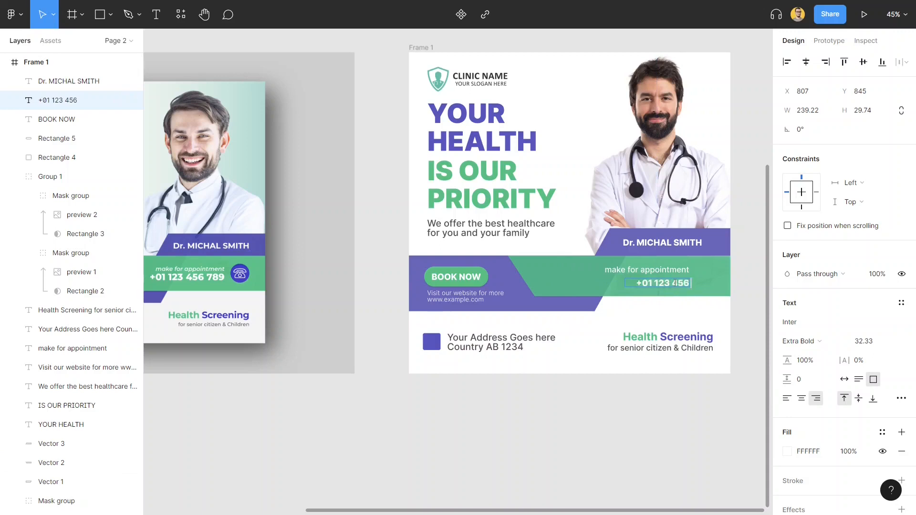
type(" 789")
left_click(636, 394)
- Widen the phone number's text box to 340 at X 706 and set its text size to 40
left_click_drag(624, 283, 598, 283)
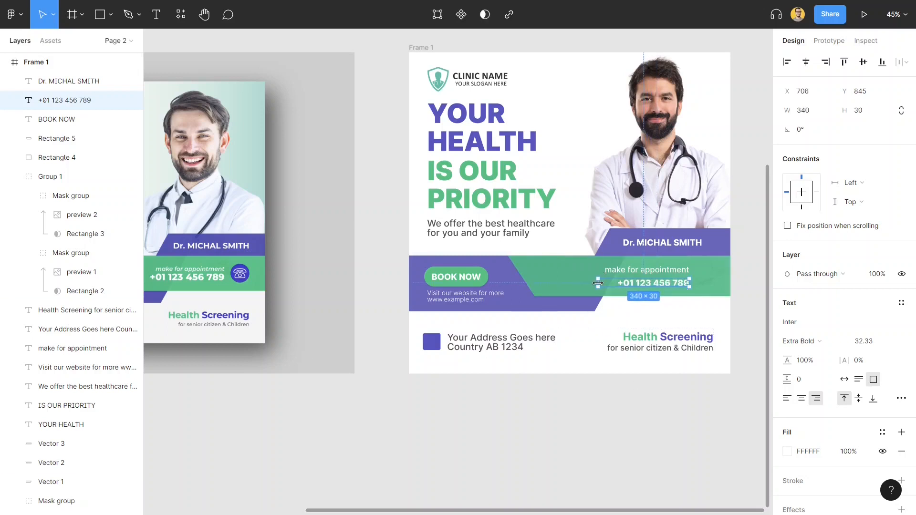
left_click(865, 346)
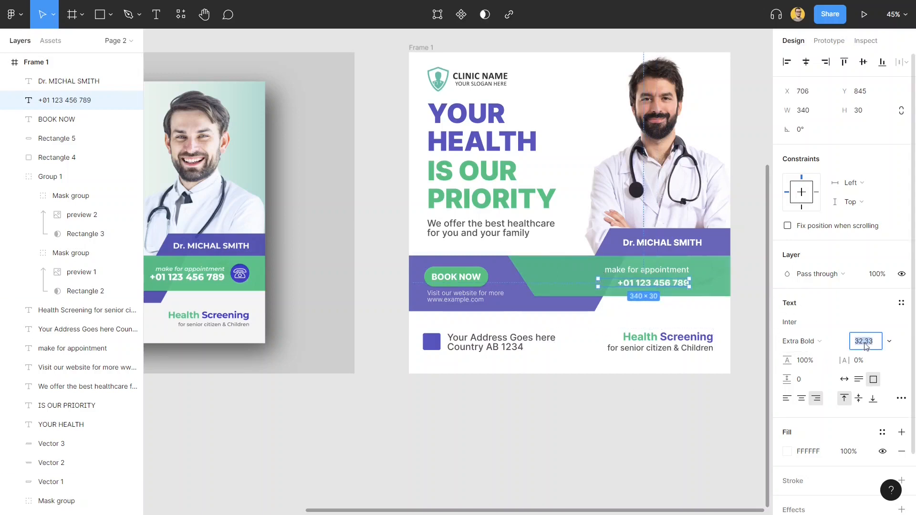
type("35")
key("Return")
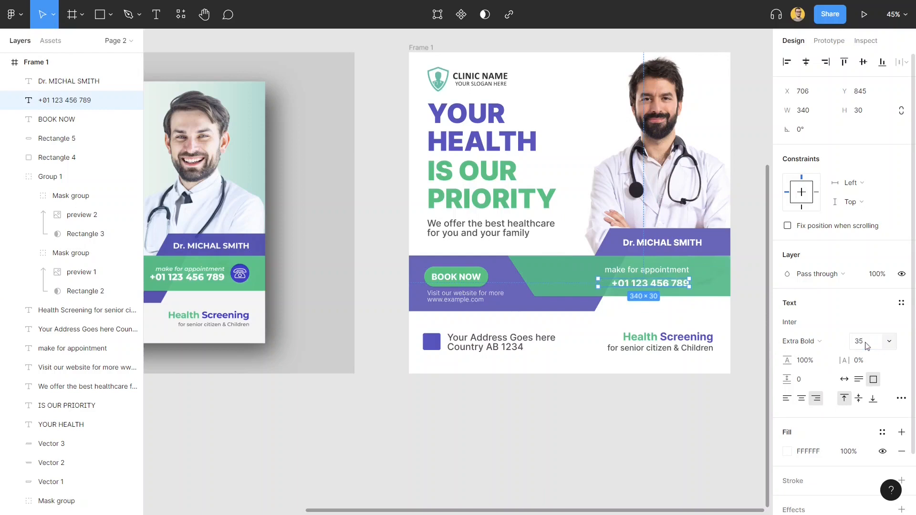
left_click(866, 346)
type("40")
key("Return")
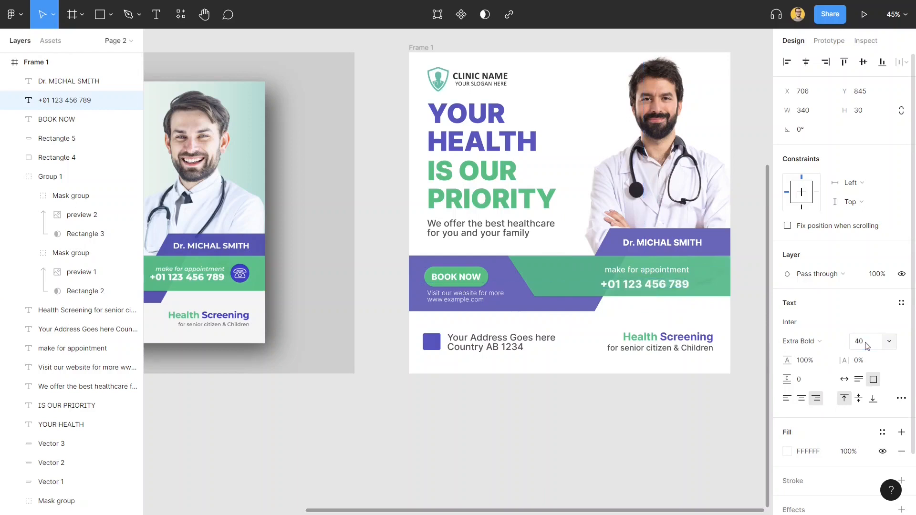
- Nudge the phone number text slightly up, closer to the "make for appointment" line
left_click(639, 418)
left_click(660, 286)
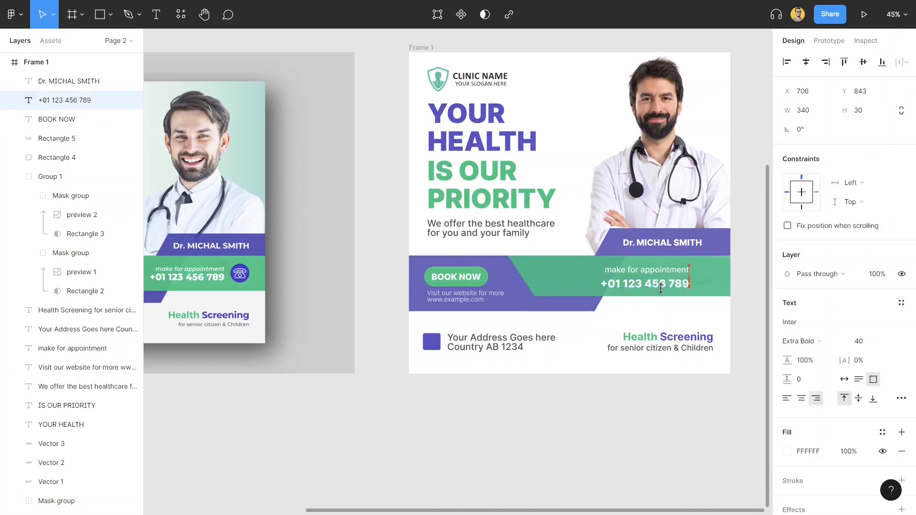
key("shift+Up")
left_click(630, 397)
- Draw a 70 × 70 circle on the green band beside the phone number at X 1101, Y 790
scroll(345, 303, "left", 3)
scroll(346, 303, "up", 1)
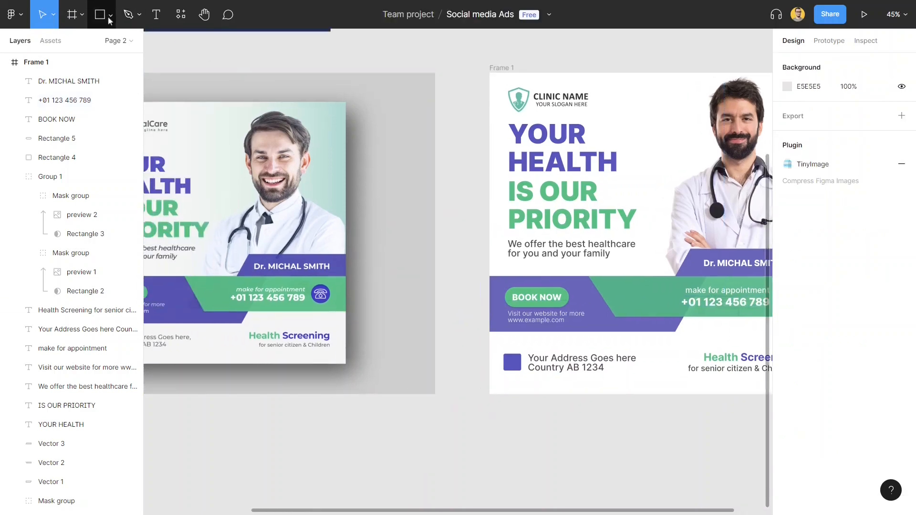
left_click(110, 16)
left_click(91, 85)
scroll(319, 304, "up", 3)
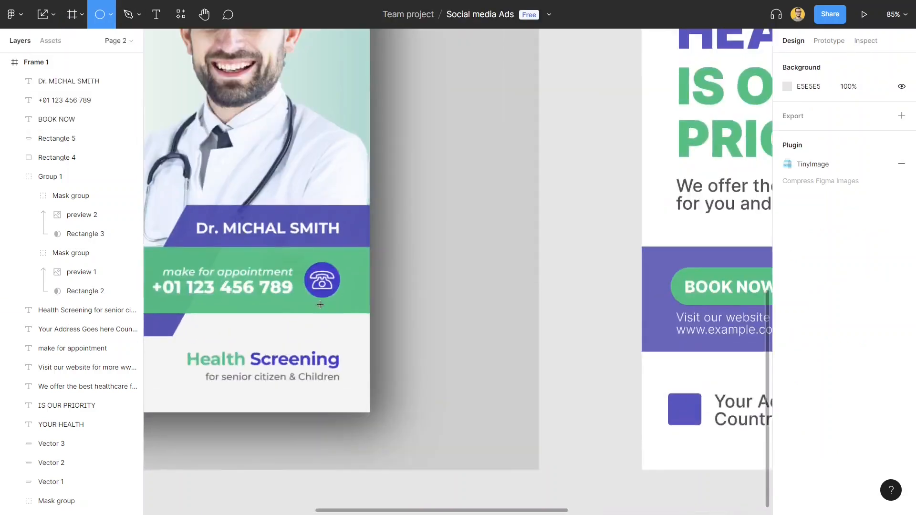
scroll(320, 304, "up", 4)
left_click_drag(273, 211, 737, 285)
scroll(337, 280, "down", 10)
scroll(737, 286, "right", 5)
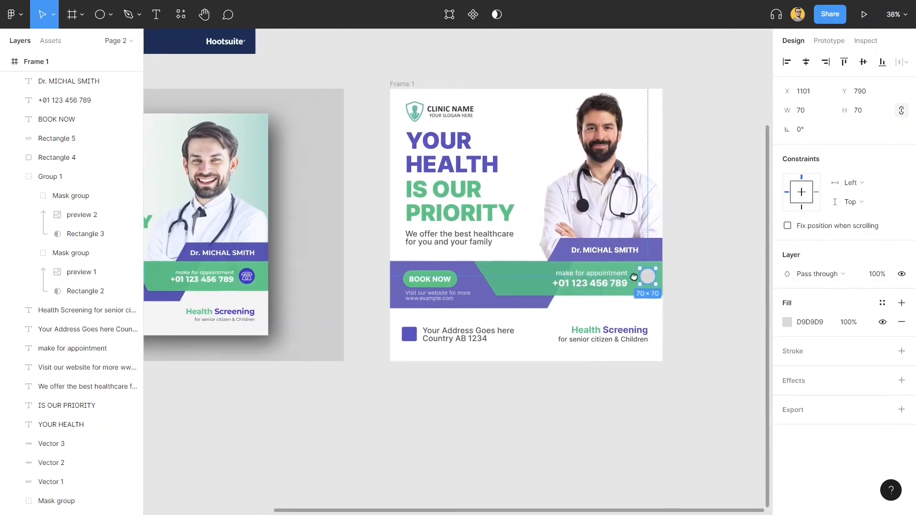
- Fill the circle with 433ECE, sampled from the phone badge in the reference ad
left_click(786, 322)
left_click(646, 382)
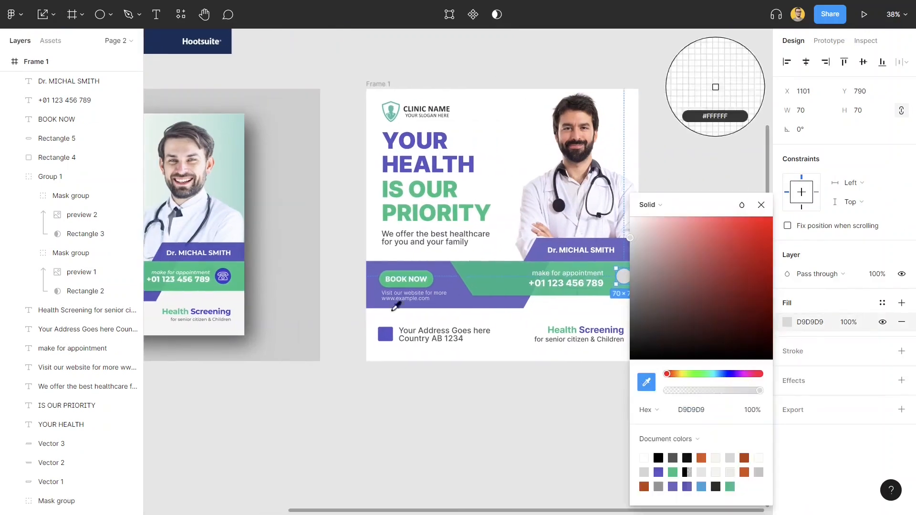
left_click(715, 87)
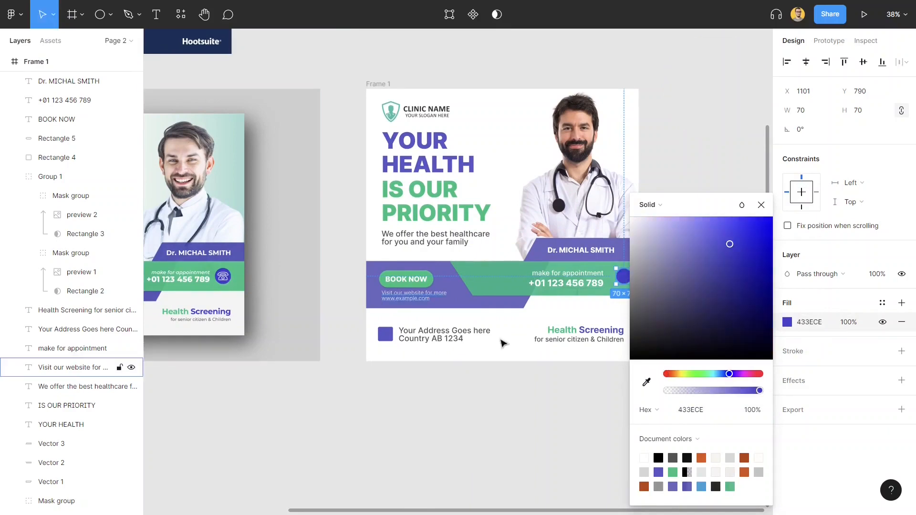
key("Escape")
key("Escape")
- Move the blue circle on the green band to X 1066, Y 800
scroll(636, 288, "up", 3)
scroll(637, 287, "up", 5)
left_click_drag(591, 258, 558, 272)
scroll(558, 272, "down", 4)
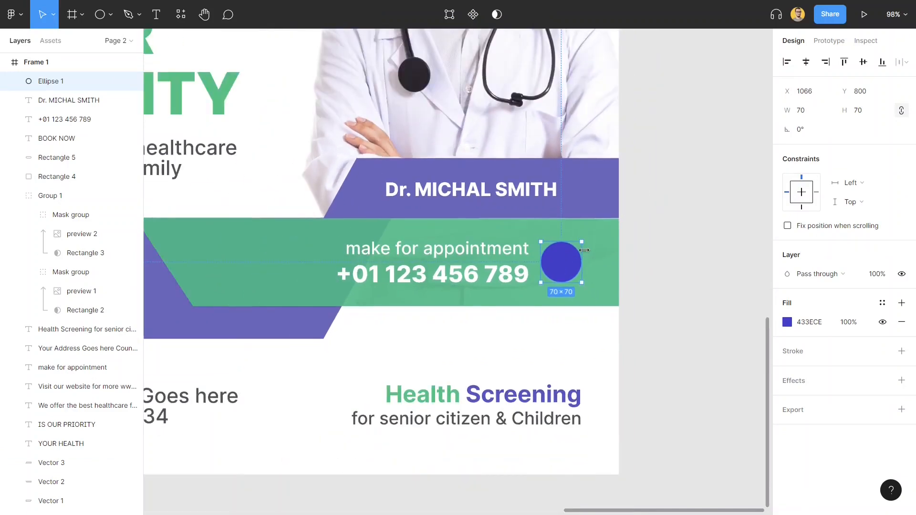
left_click(681, 262)
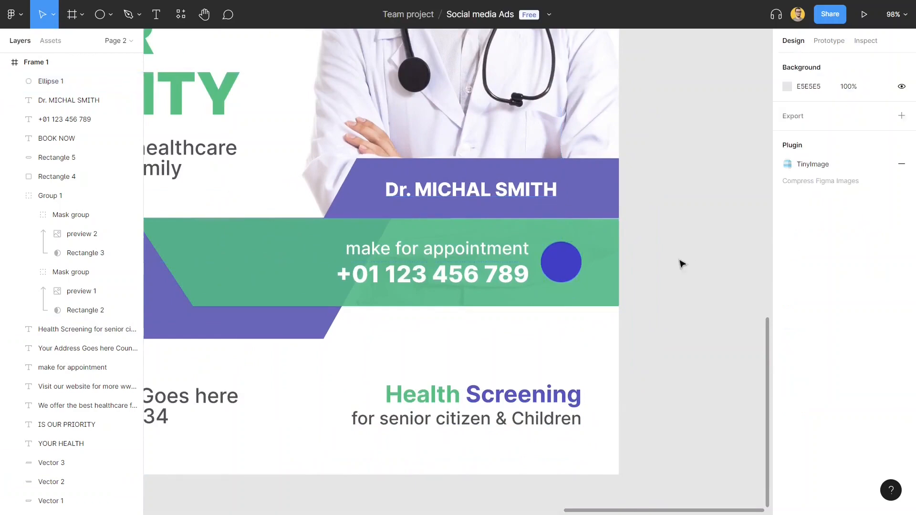
scroll(504, 318, "down", 2)
scroll(504, 317, "down", 5)
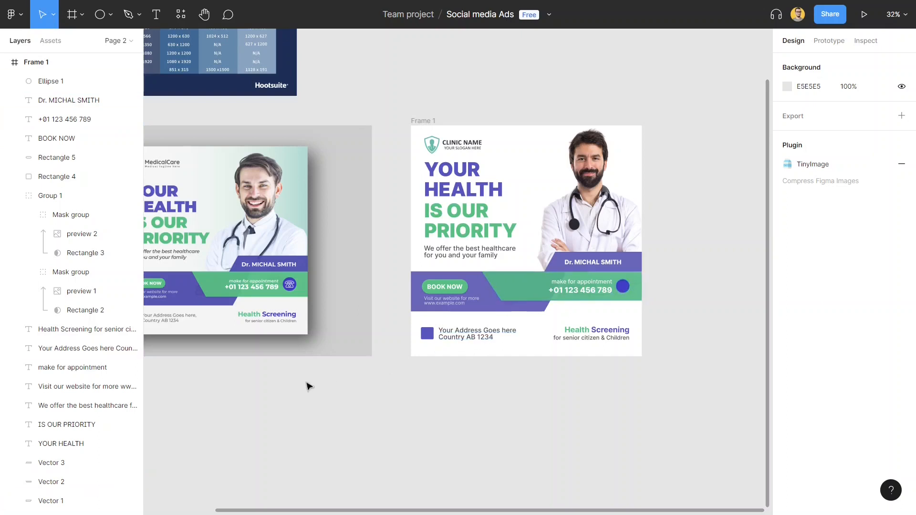
scroll(423, 335, "left", 3)
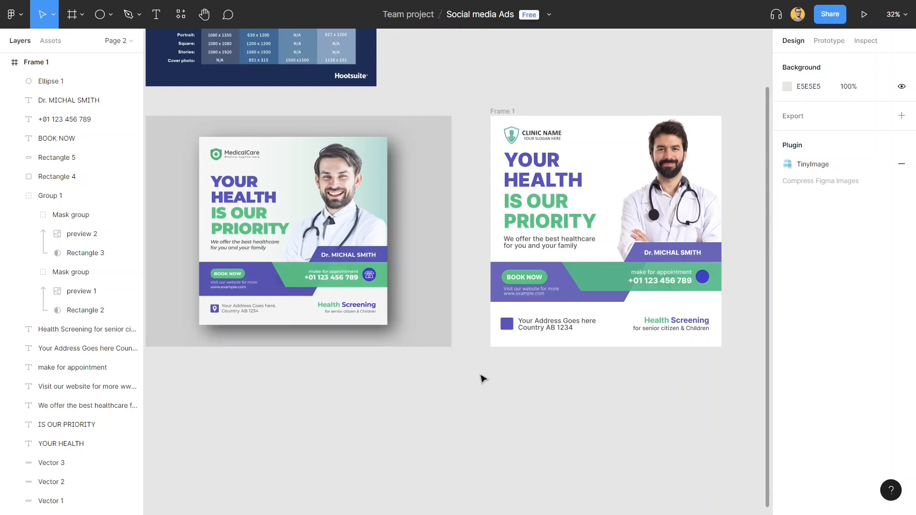
scroll(538, 303, "up", 5, "ctrl")
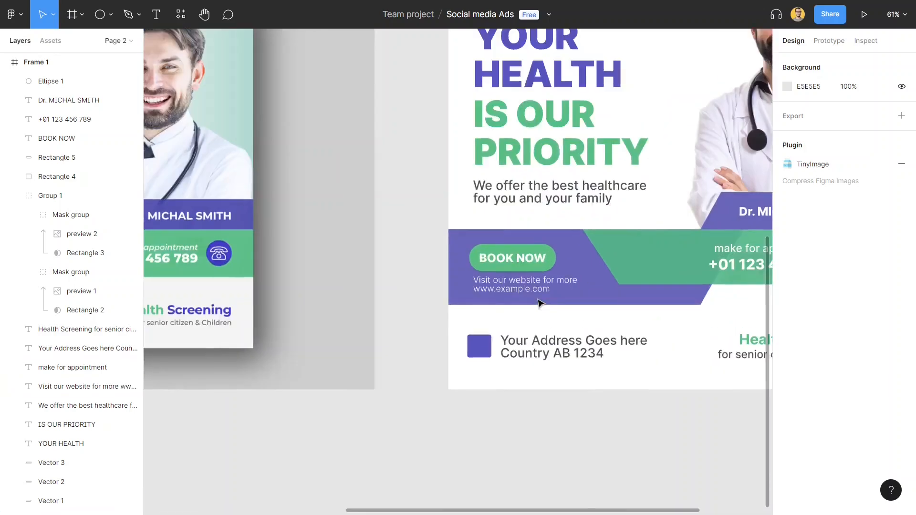
scroll(538, 303, "up", 3)
left_click(528, 286)
double_click(446, 283)
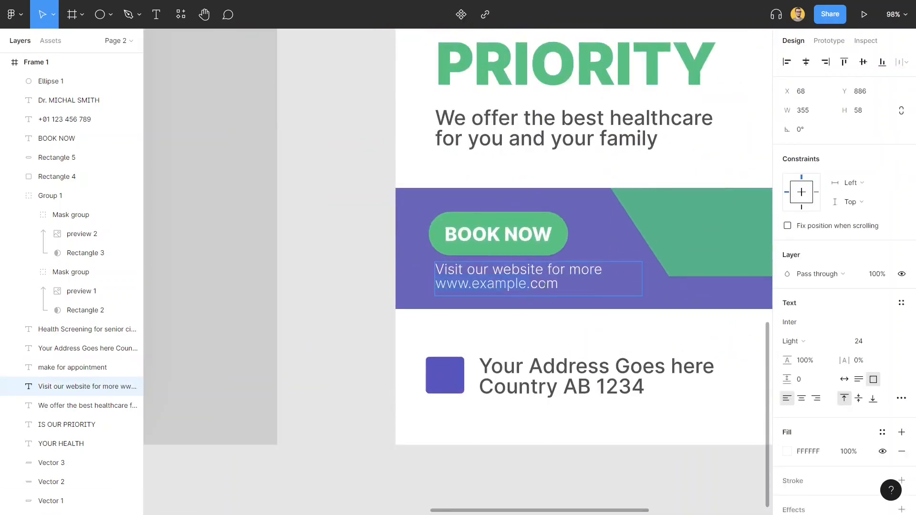
left_click(796, 341)
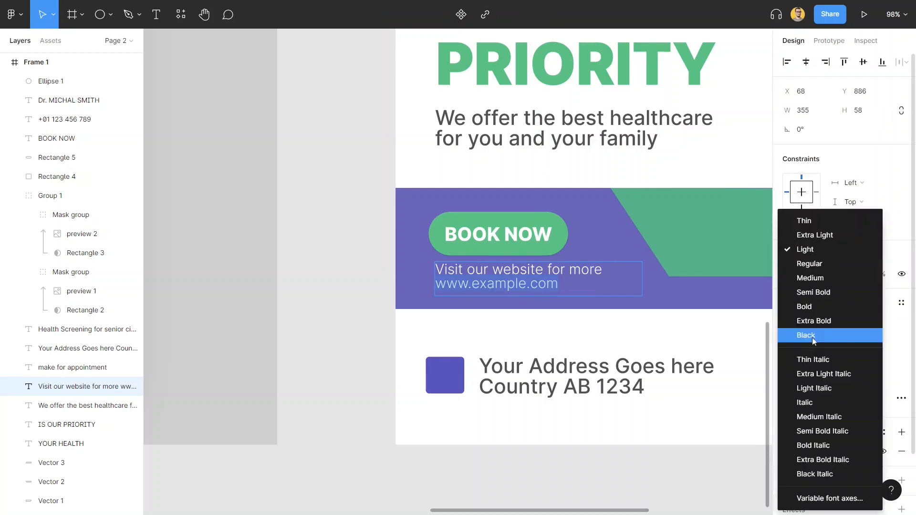
left_click(810, 278)
key("Escape")
key("Escape")
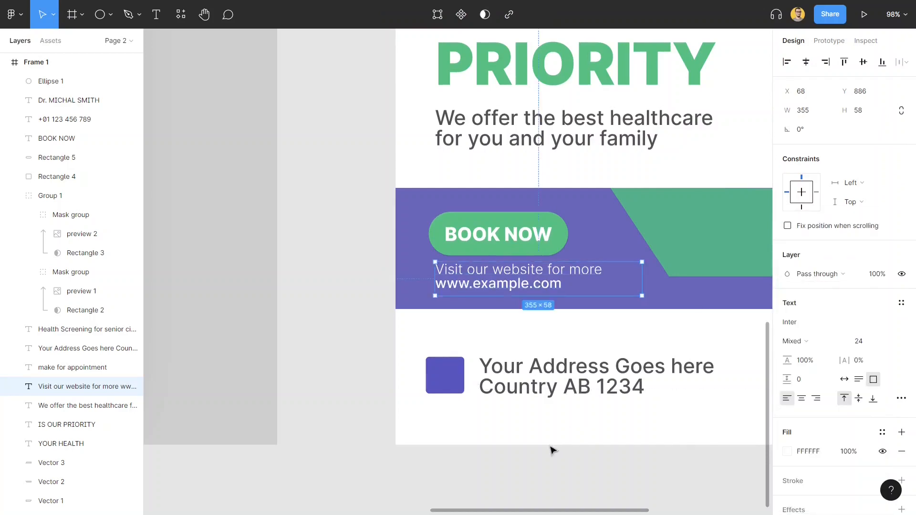
- Narrow the green band from its left edge to a width of 774 at X 428
scroll(552, 451, "down", 5)
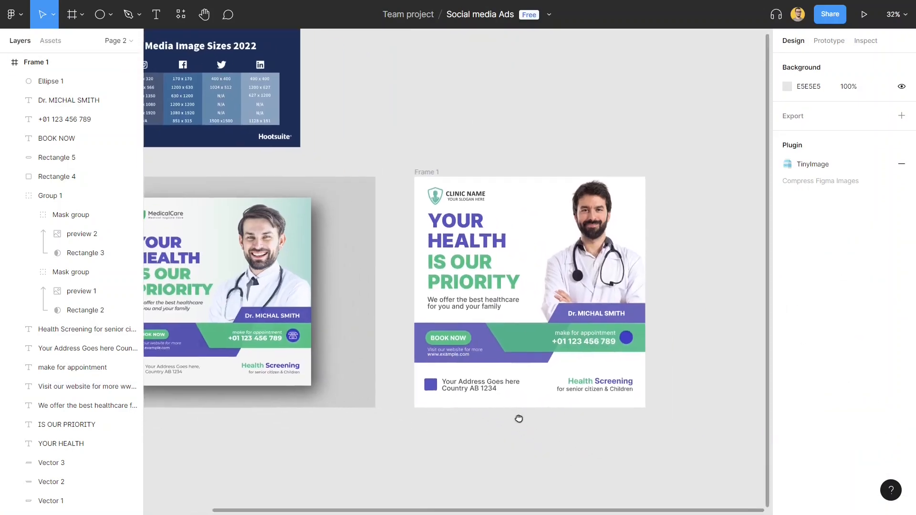
scroll(520, 416, "right", 3)
scroll(520, 416, "down", 2)
left_click_drag(445, 404, 495, 380)
scroll(512, 370, "down", 1)
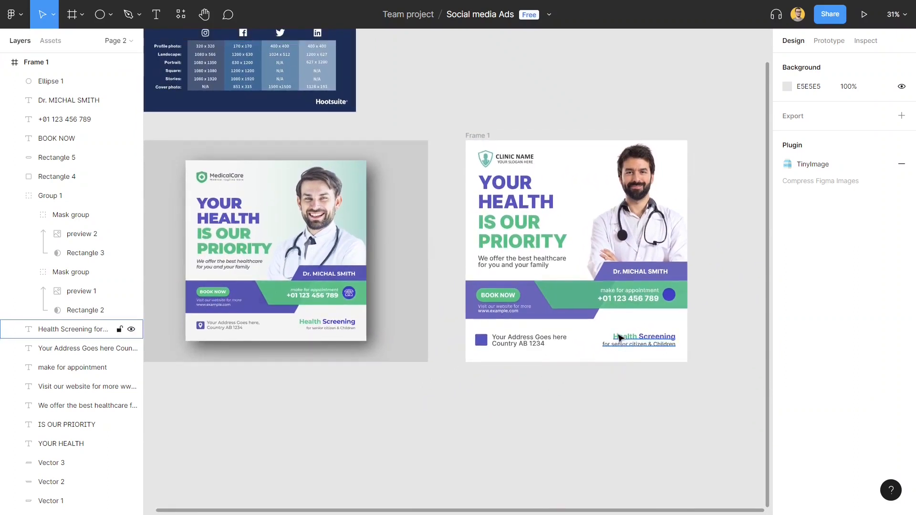
left_click(548, 296)
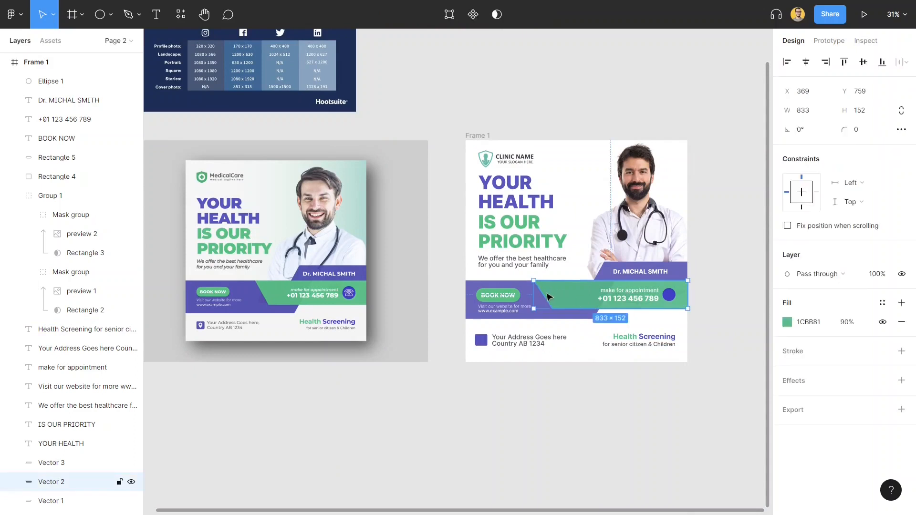
left_click_drag(532, 292, 545, 294)
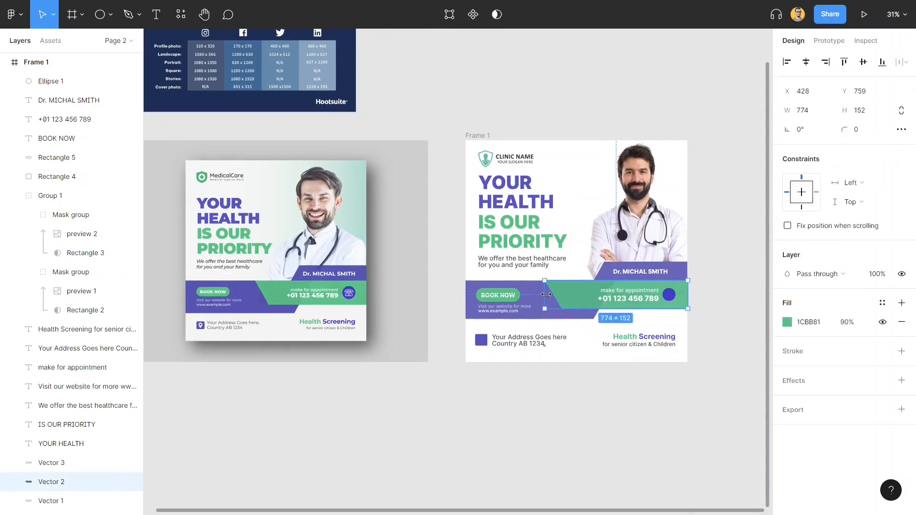
left_click(757, 306)
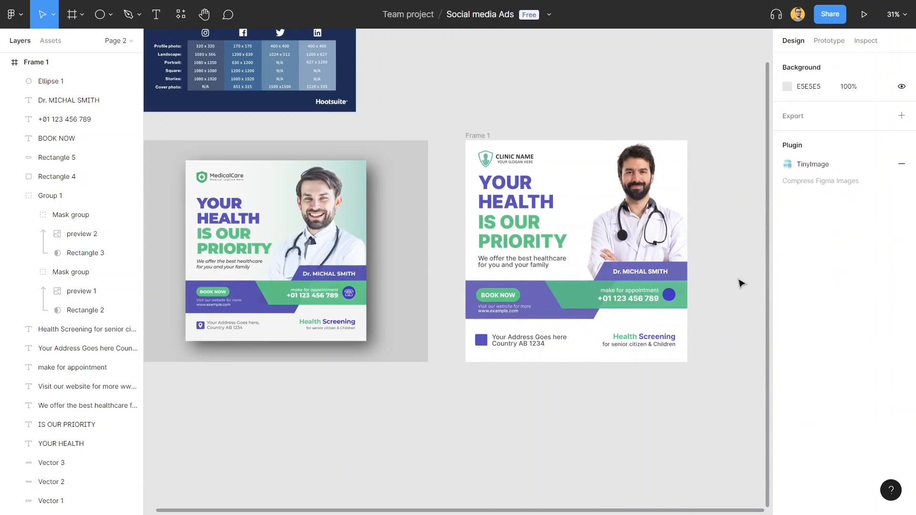
- Paste the copied phone and location pin icons beside Frame 1 and enlarge them together, making the pin 51 × 66
mouse_move(737, 265)
left_mouse_down()
mouse_move(694, 259)
mouse_move(744, 253)
left_mouse_up()
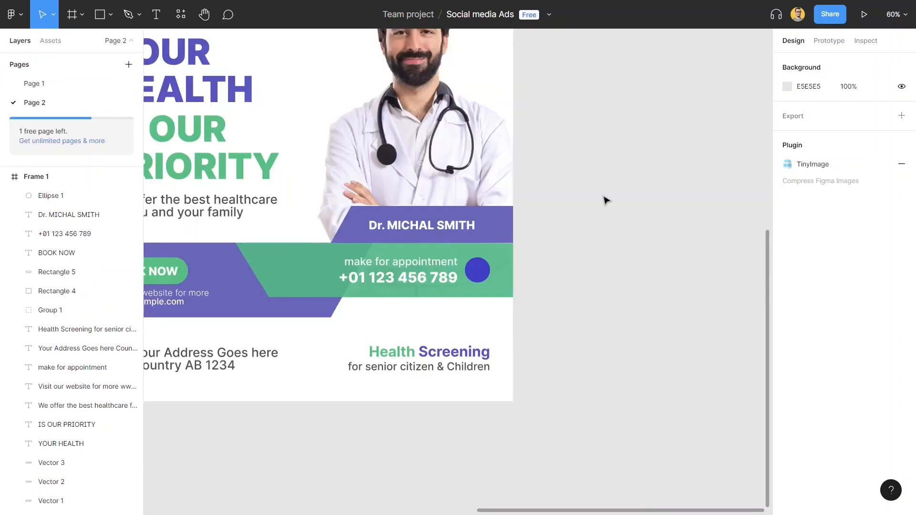
scroll(650, 149, "down", 3)
left_click_drag(650, 149, 576, 187)
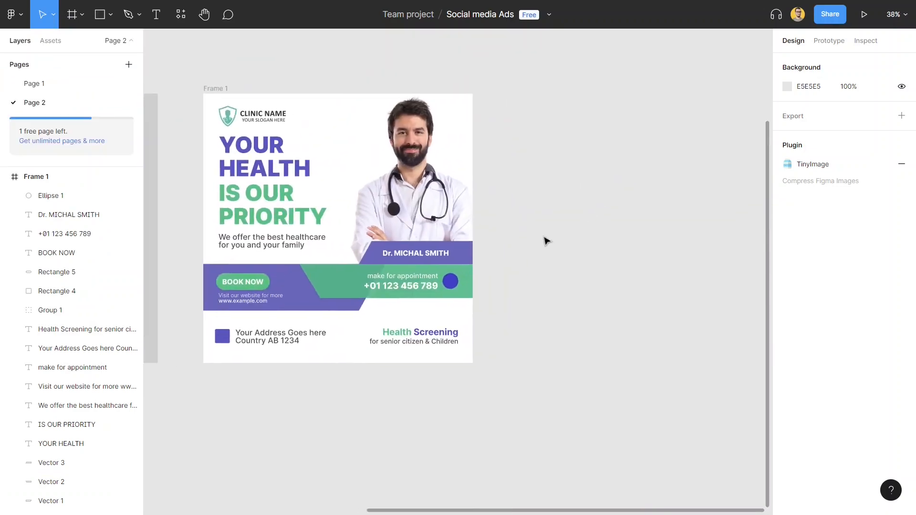
key("ctrl+v")
scroll(496, 267, "up", 5)
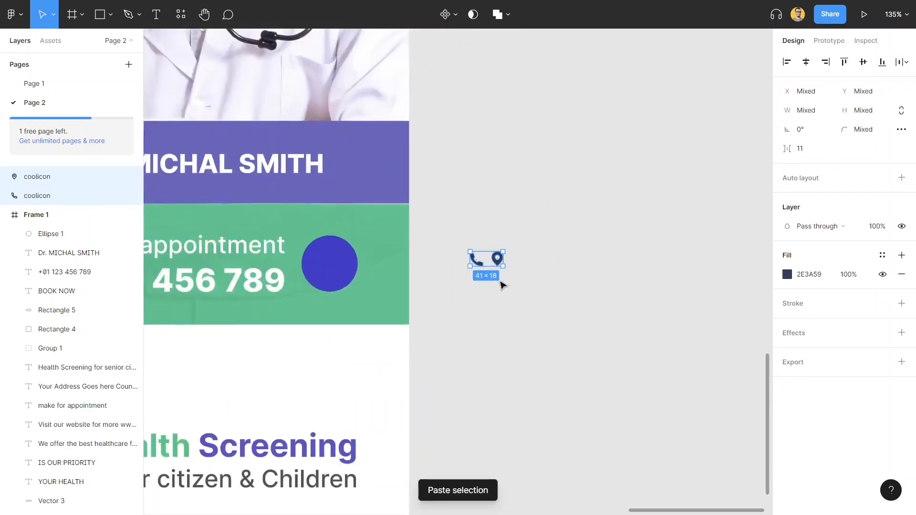
left_click_drag(504, 251, 594, 211)
left_click(499, 332)
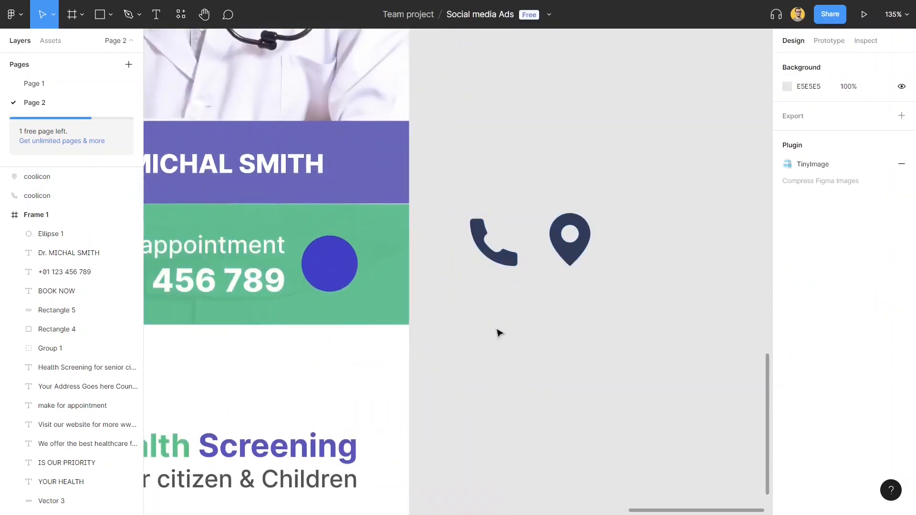
- Move the location pin onto the purple square beside the address and scale it to 29 × 37 at X 70, Y 1062
scroll(490, 202, "down", 3)
scroll(589, 200, "down", 4)
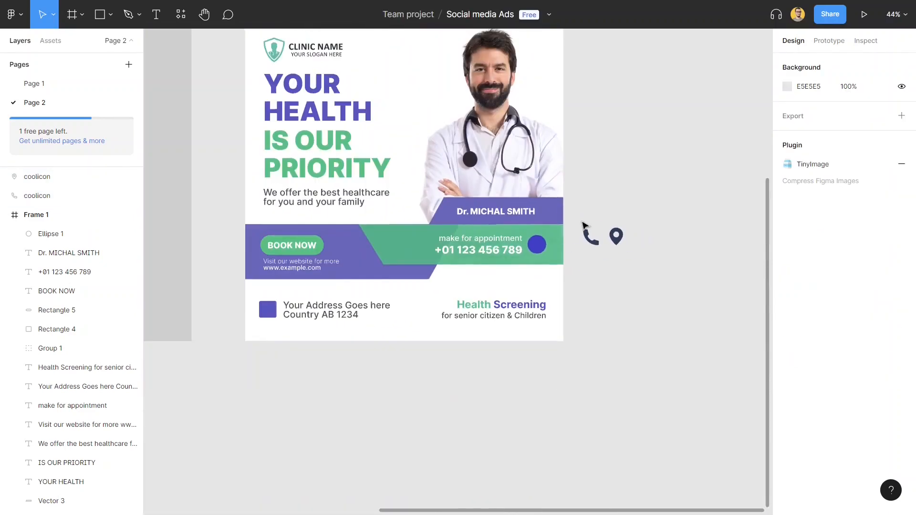
left_click_drag(337, 294, 414, 237)
left_click_drag(706, 180, 284, 256)
scroll(328, 252, "up", 6)
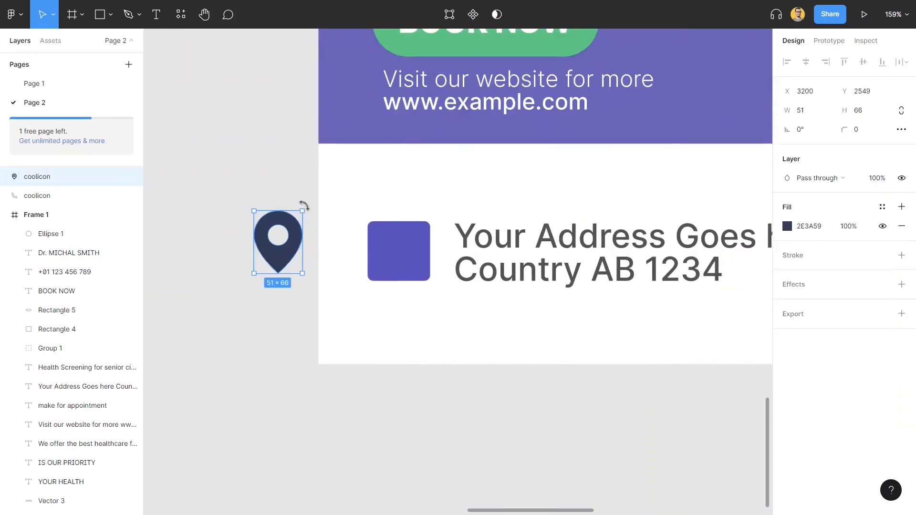
left_click_drag(302, 208, 400, 265)
- Change the location pin's fill to white
left_click(786, 322)
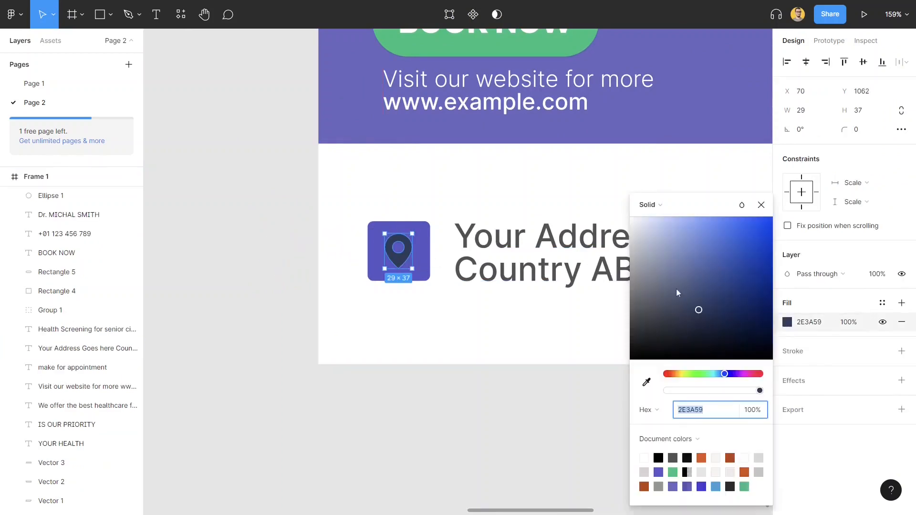
left_click_drag(676, 288, 610, 216)
left_click(284, 239)
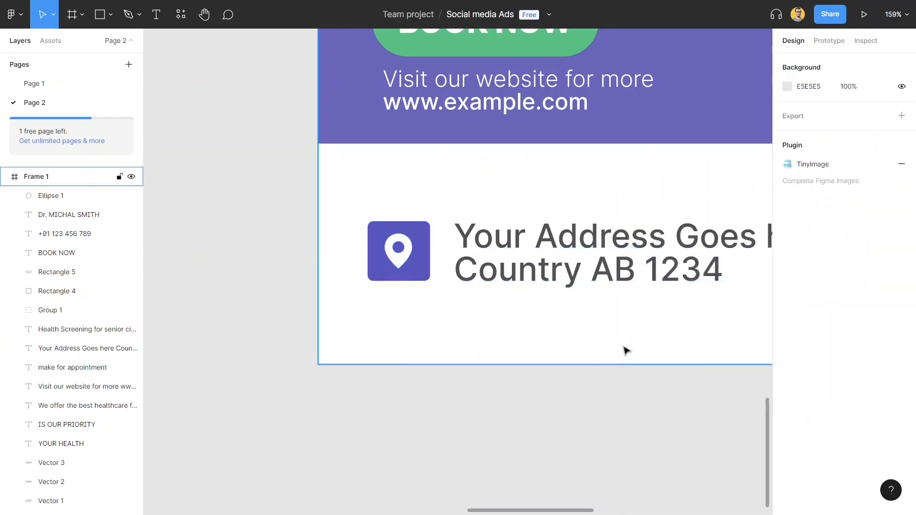
- Move the phone icon onto the blue badge circle beside the appointment number and scale it to 39 × 39
scroll(625, 349, "down", 4)
left_click_drag(663, 288, 411, 348)
scroll(458, 311, "down", 1)
left_click_drag(562, 275, 313, 325)
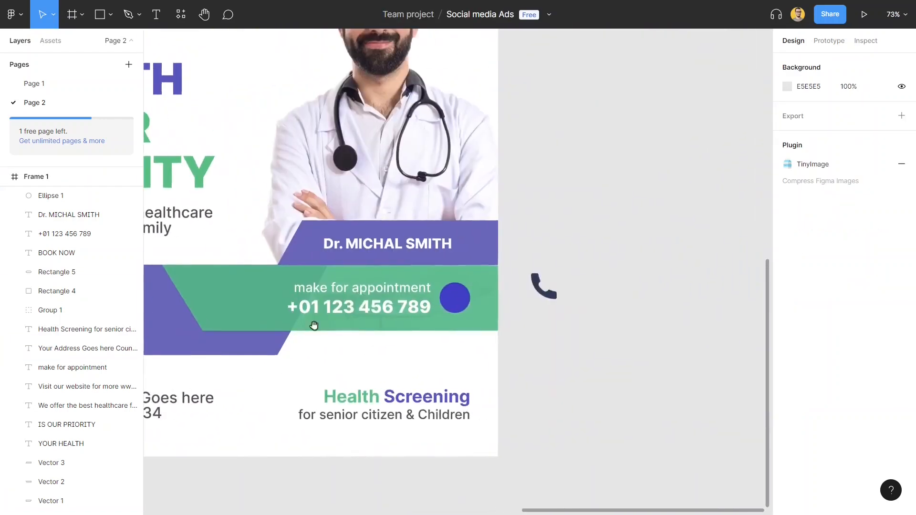
left_click(544, 286)
scroll(543, 286, "up", 3)
left_click_drag(571, 287, 399, 313)
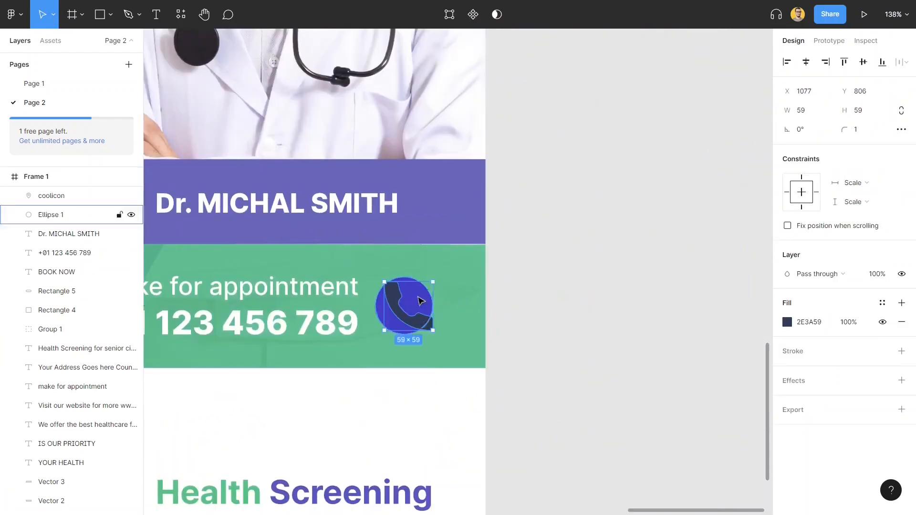
left_click_drag(433, 281, 424, 289)
scroll(422, 307, "up", 5)
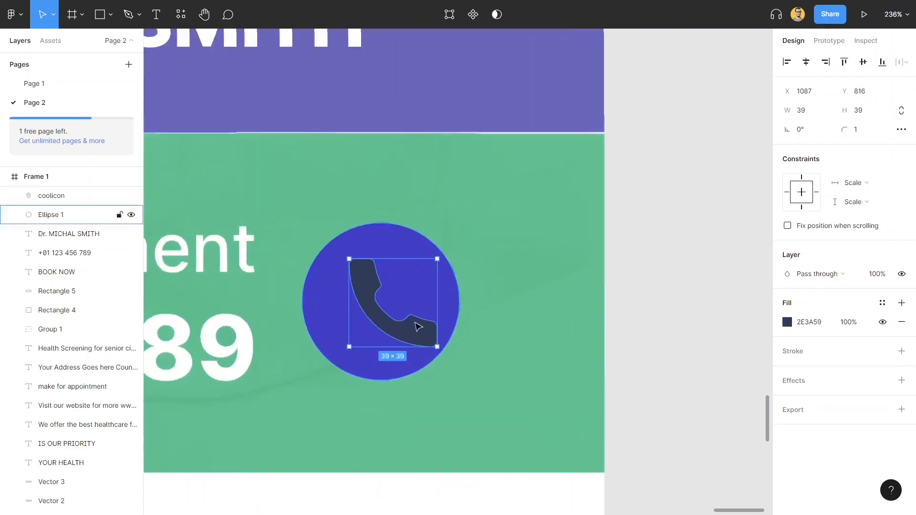
- Centre the phone icon in the blue circle and scale it to 35 × 35 at X 1083, Y 819
mouse_move(415, 328)
left_mouse_down()
mouse_move(407, 327)
mouse_move(413, 310)
left_mouse_up()
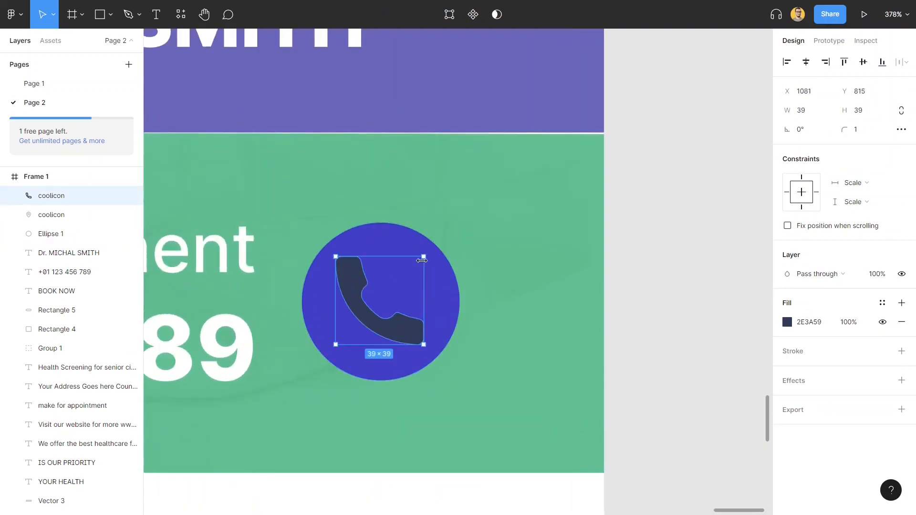
left_click_drag(424, 256, 418, 259)
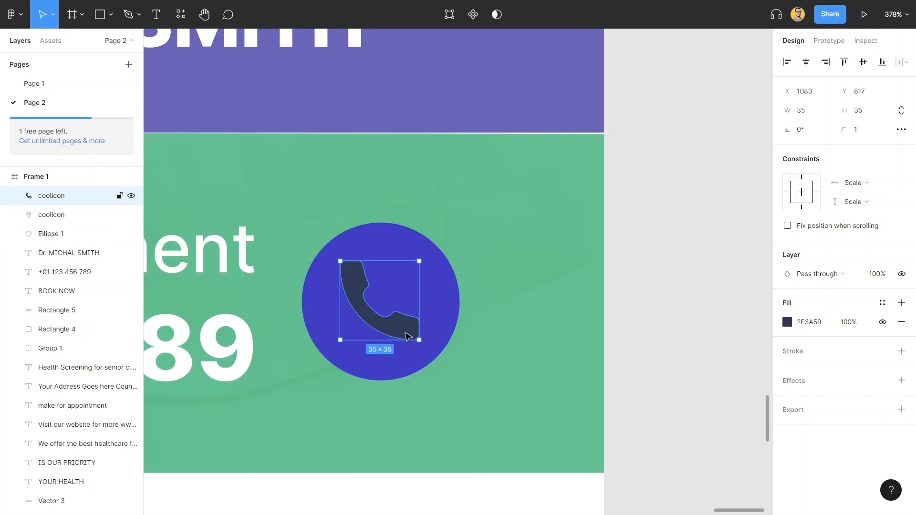
key("Down")
key("Down")
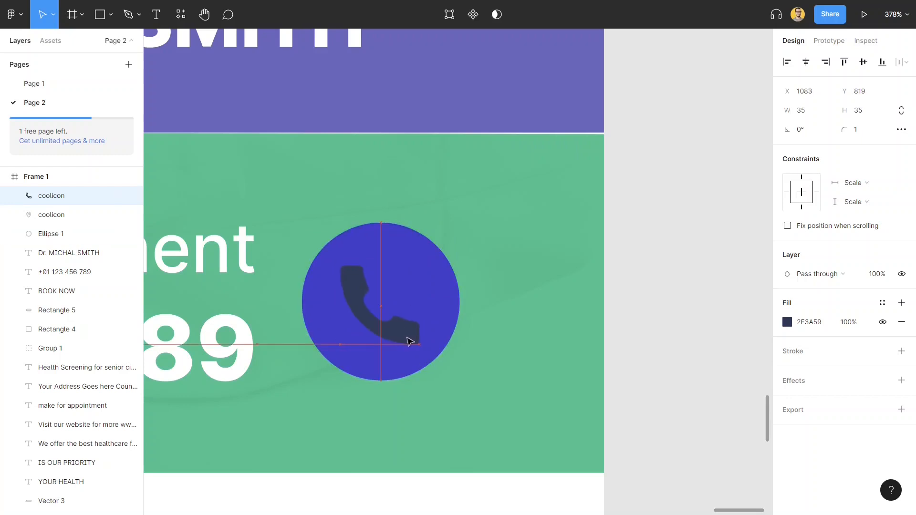
- Change the phone icon's fill to white
left_click(787, 325)
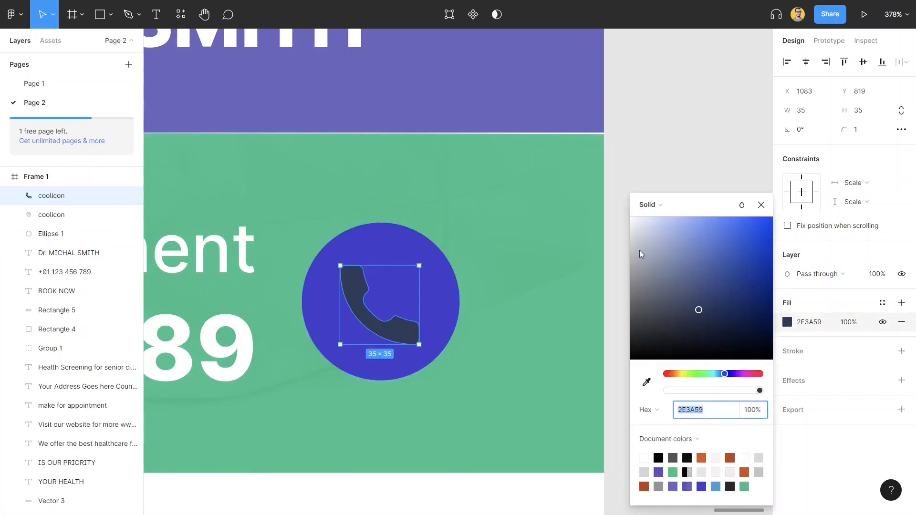
left_click_drag(639, 250, 624, 208)
left_click(621, 138)
- Close the gap under the purple name band by raising the green band's upper-right corner point to X 1202, Y 760
scroll(622, 150, "down", 3)
scroll(623, 150, "down", 3, "ctrl")
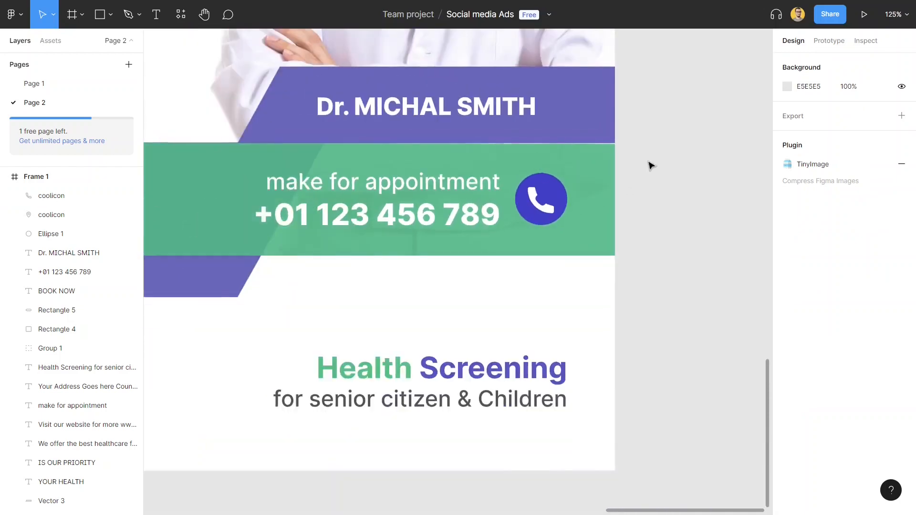
scroll(625, 142, "up", 4, "ctrl")
left_click(578, 223)
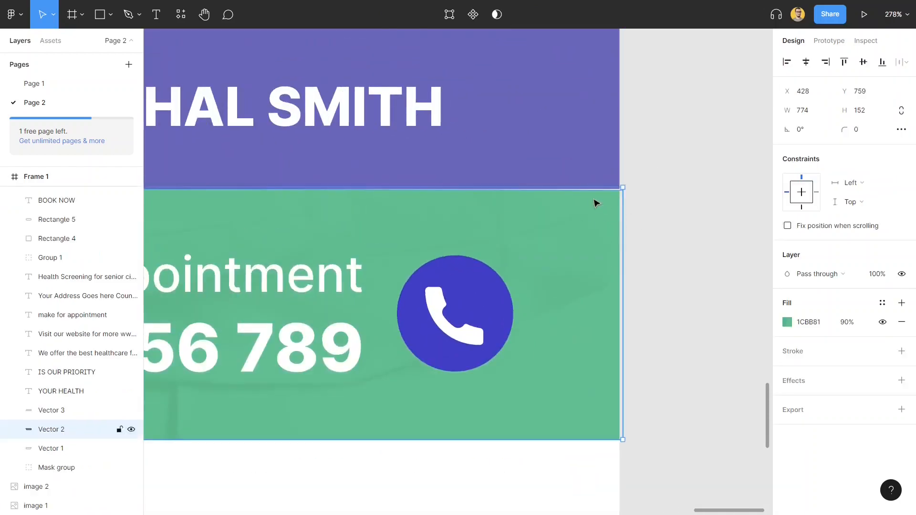
scroll(585, 198, "up", 5, "ctrl")
scroll(620, 206, "down", 3, "ctrl")
left_click_drag(268, 220, 319, 270)
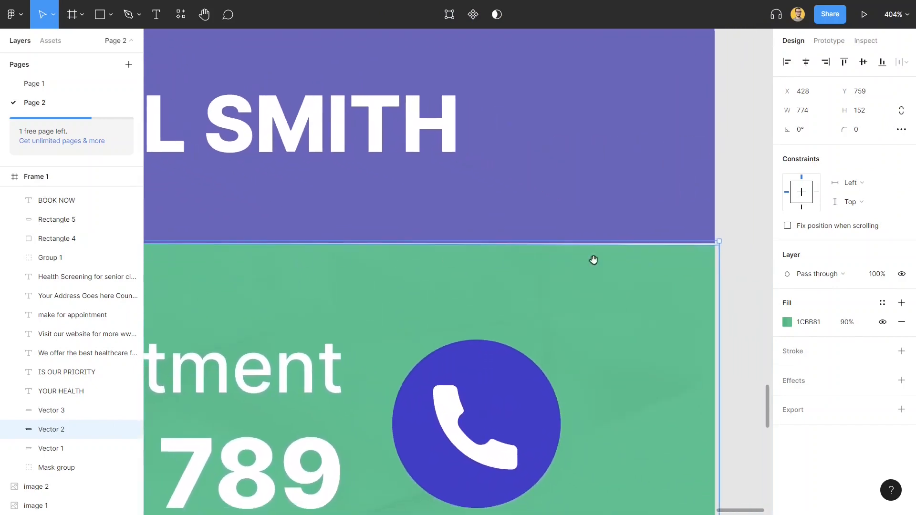
scroll(593, 260, "up", 6, "ctrl")
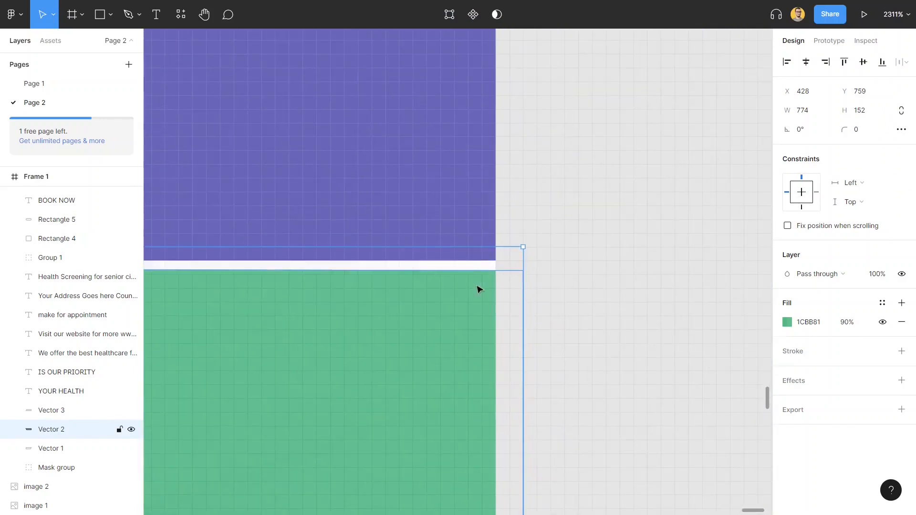
double_click(478, 287)
double_click(468, 287)
double_click(475, 281)
left_click_drag(523, 271, 523, 261)
scroll(554, 273, "down", 10)
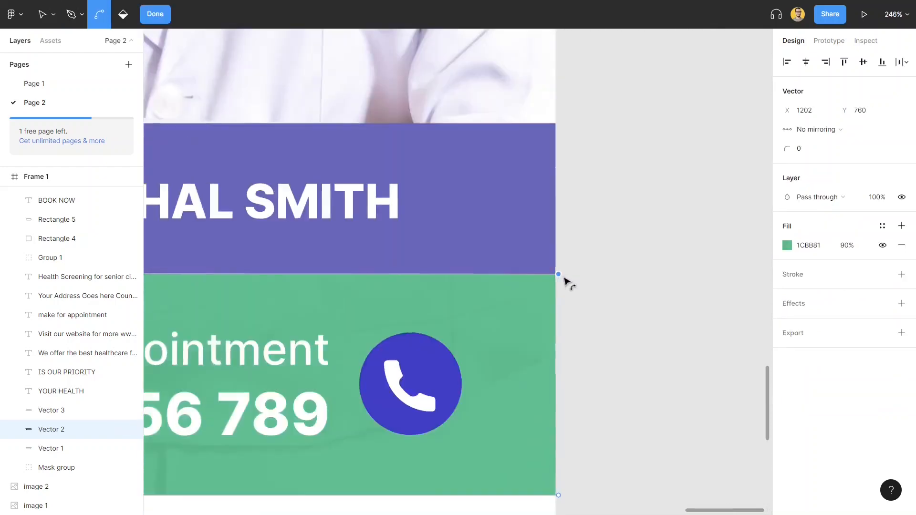
left_click(656, 303)
scroll(640, 305, "down", 4)
left_click(650, 306)
scroll(641, 309, "down", 2)
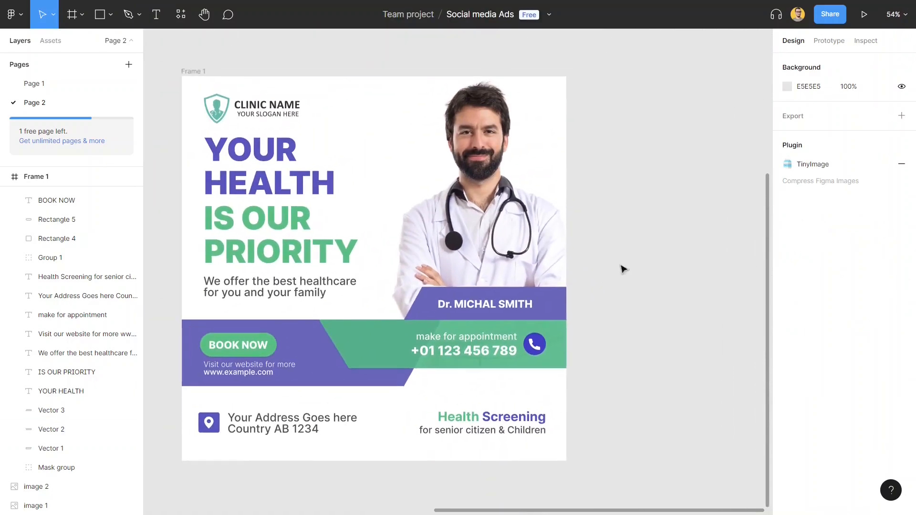
- Move the masked doctor photo out of the Facebook Ads - Square frame onto the empty canvas beside it, at X 4527, Y 1505.99
scroll(621, 265, "down", 3)
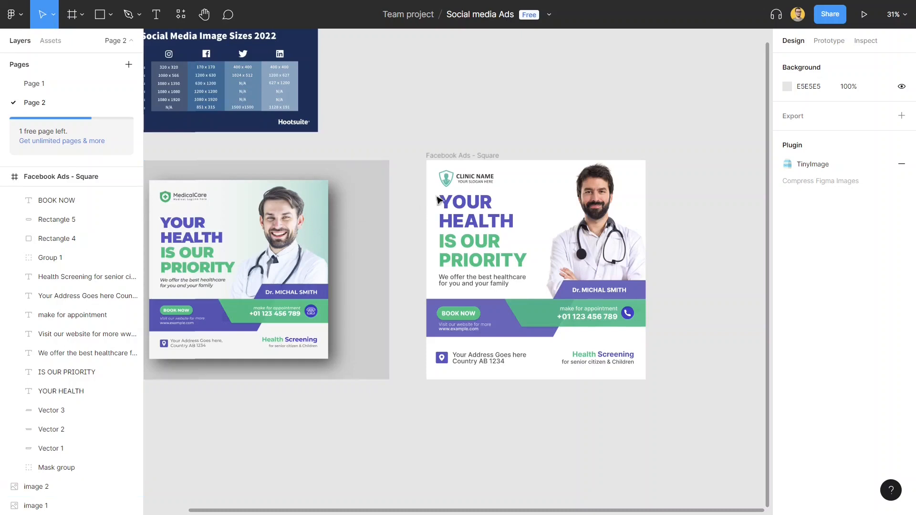
left_click(571, 179)
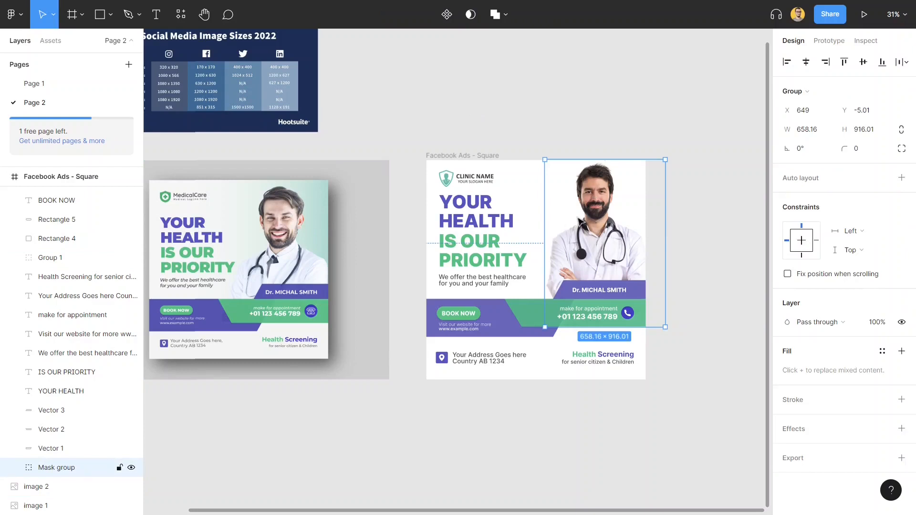
scroll(621, 209, "right", 3)
left_click_drag(518, 228, 629, 255)
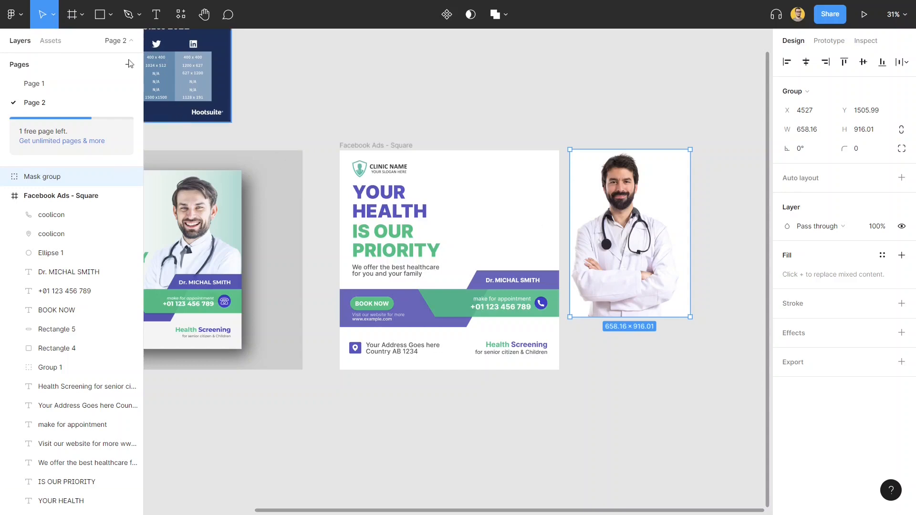
- Start a Pen path at the doctor photo's lower edge and trace up the coat side and around the folded sleeve's underside
left_click(128, 18)
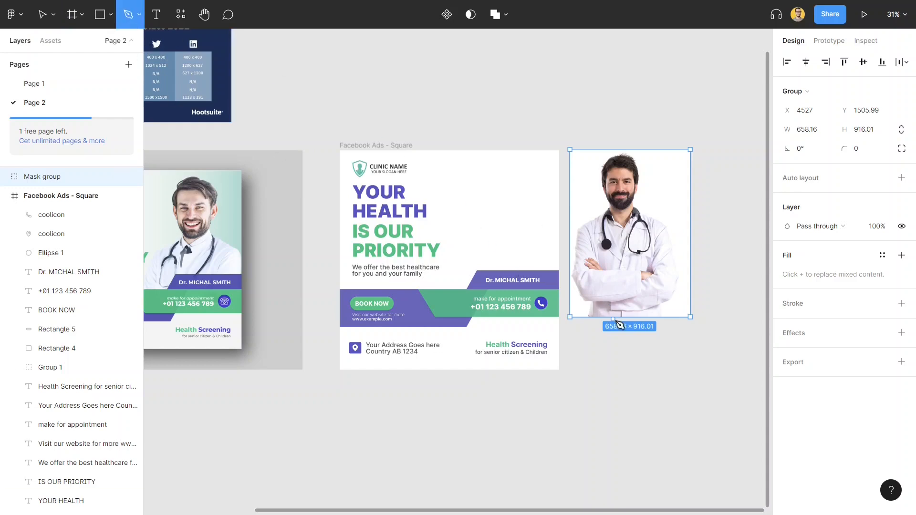
scroll(598, 318, "up", 10)
scroll(529, 310, "up", 5)
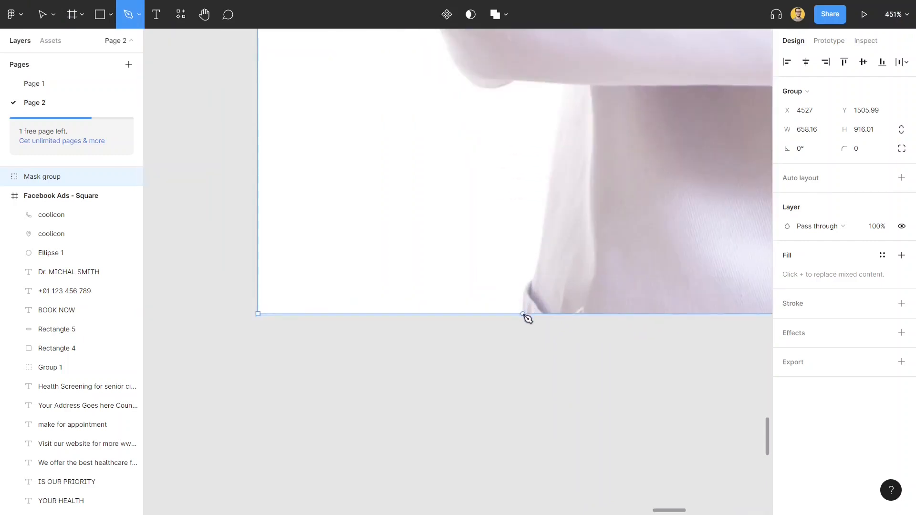
left_click(523, 313)
left_click(523, 291)
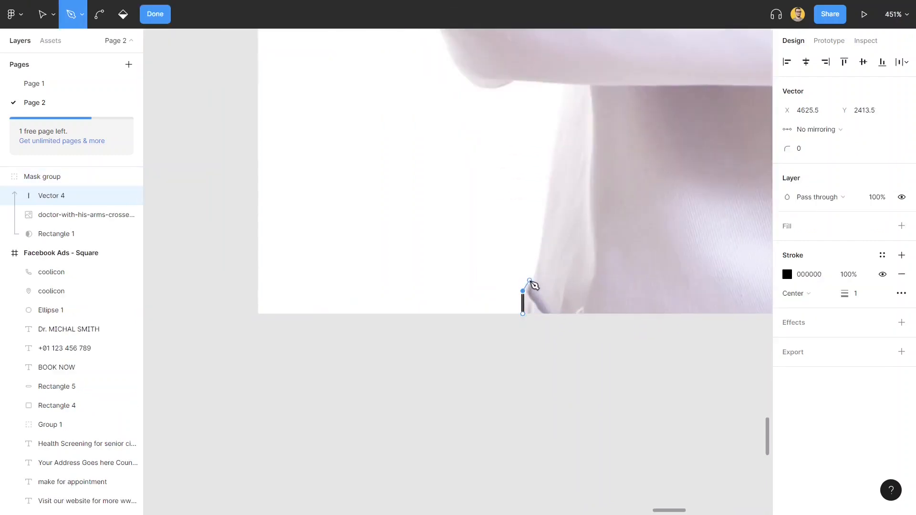
left_click(533, 279)
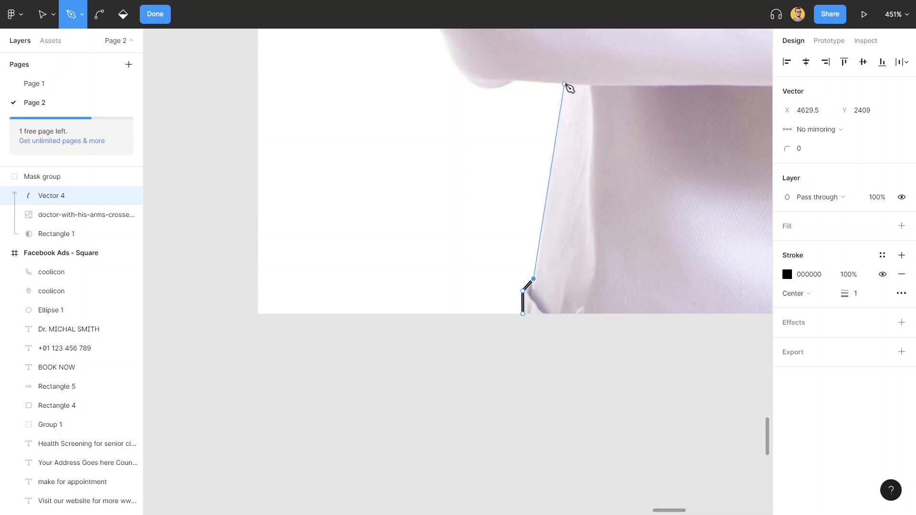
left_click(563, 85)
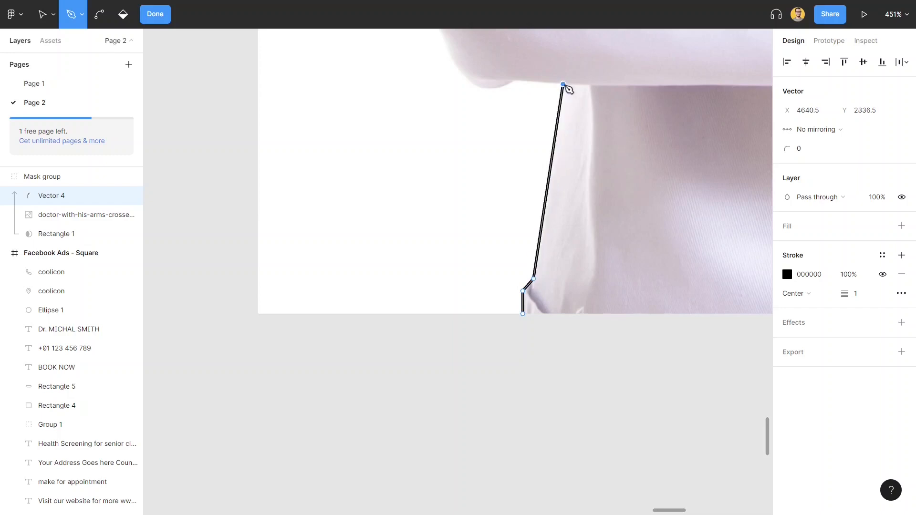
left_click(501, 88)
left_click(483, 88)
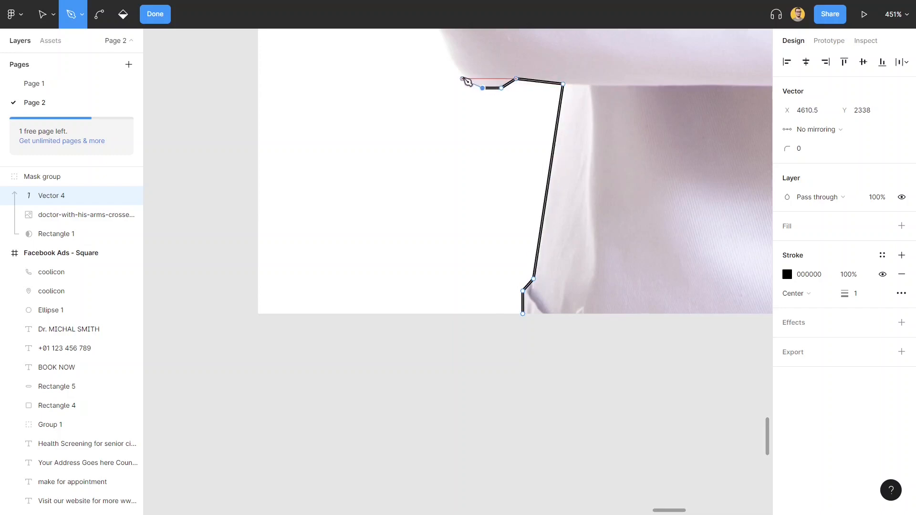
left_click(463, 78)
left_click(450, 58)
- Continue the Pen path along the outer edge of the doctor's folded sleeve up to the elbow tip
scroll(448, 95, "up", 5)
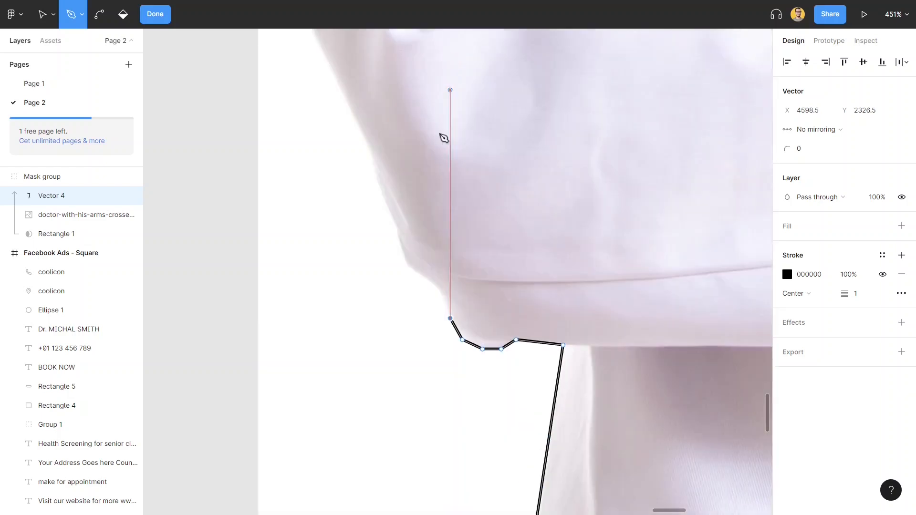
left_click(438, 286)
left_click(406, 265)
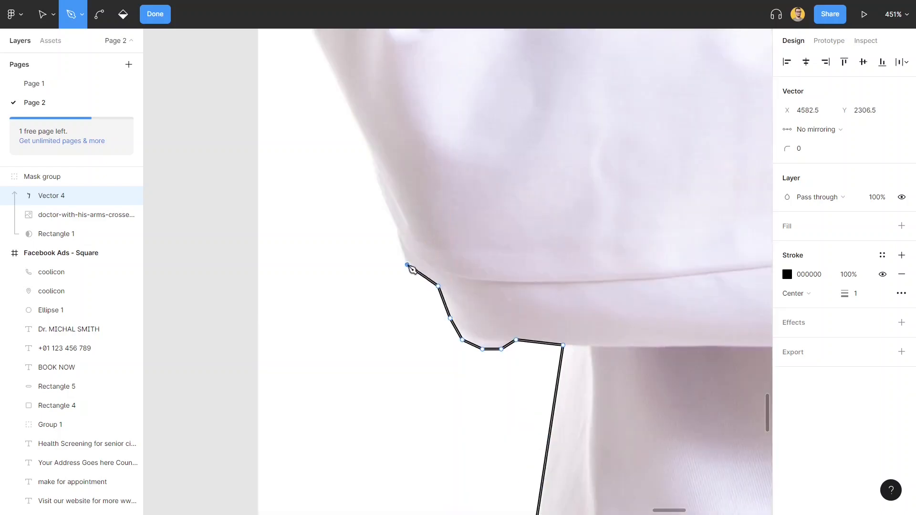
left_click(395, 228)
left_click(376, 173)
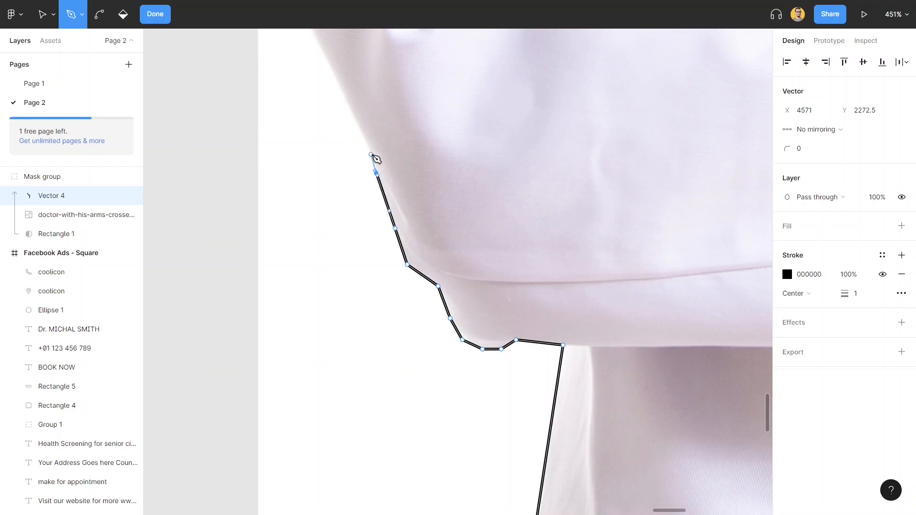
left_click(371, 155)
scroll(337, 299, "up", 5)
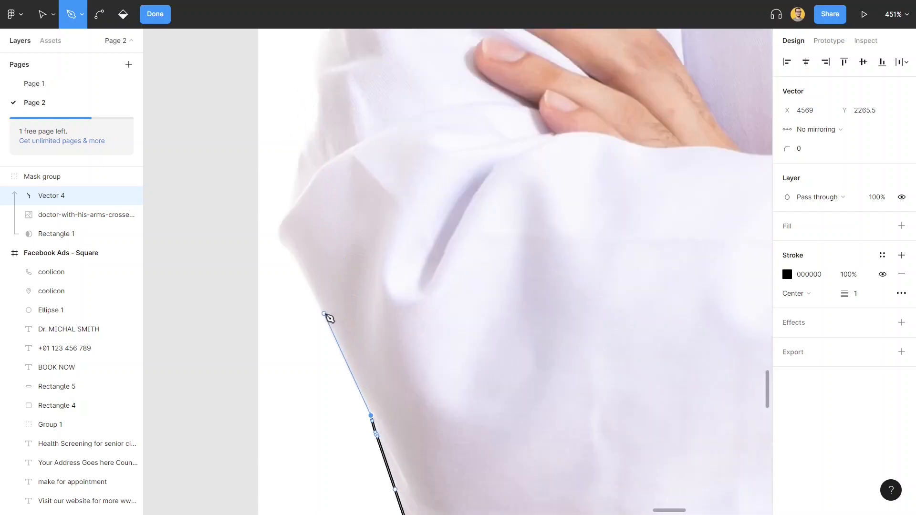
left_click(325, 314)
left_click(293, 253)
left_click(280, 236)
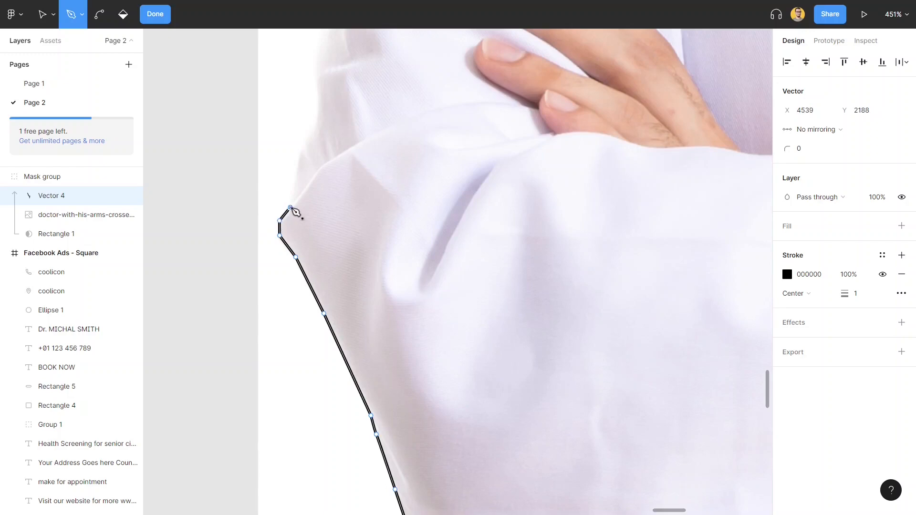
- Trace the doctor's sleeve with the Pen path from the elbow up to the middle of the upper arm, about X 4554, Y 2048
left_click(296, 157)
left_click(308, 140)
left_click(319, 109)
scroll(329, 72, "up", 5)
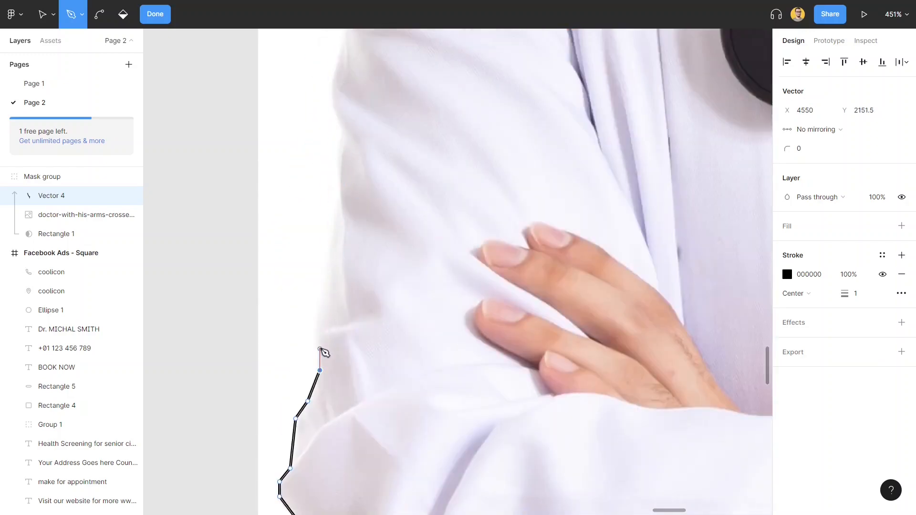
left_click(317, 331)
left_click(331, 249)
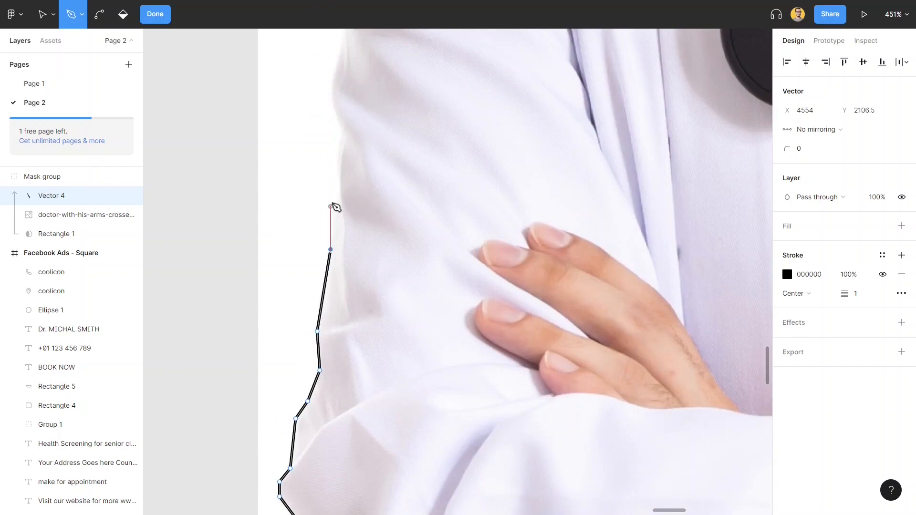
left_click(339, 189)
left_click(338, 131)
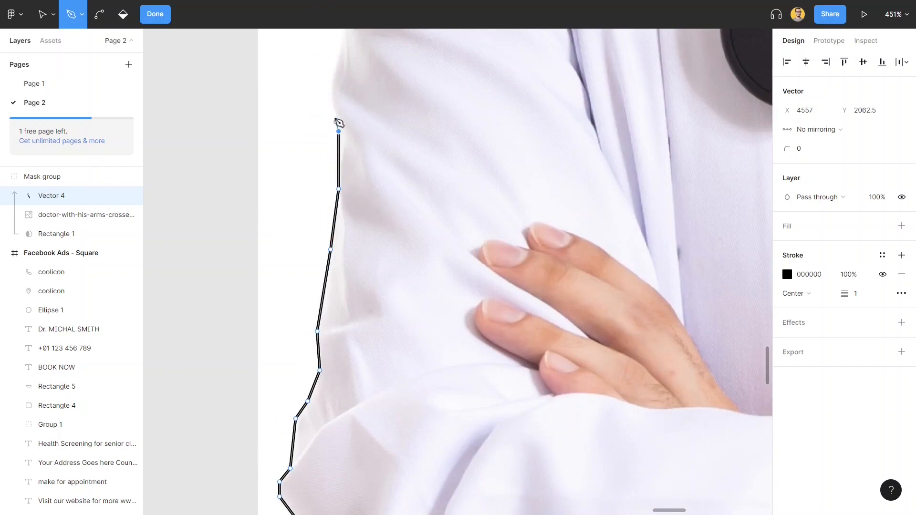
left_click(330, 95)
- Continue the Pen path up the outer edge of the doctor's upper arm to the shoulder point, about X 4569, Y 1940
scroll(333, 105, "up", 5)
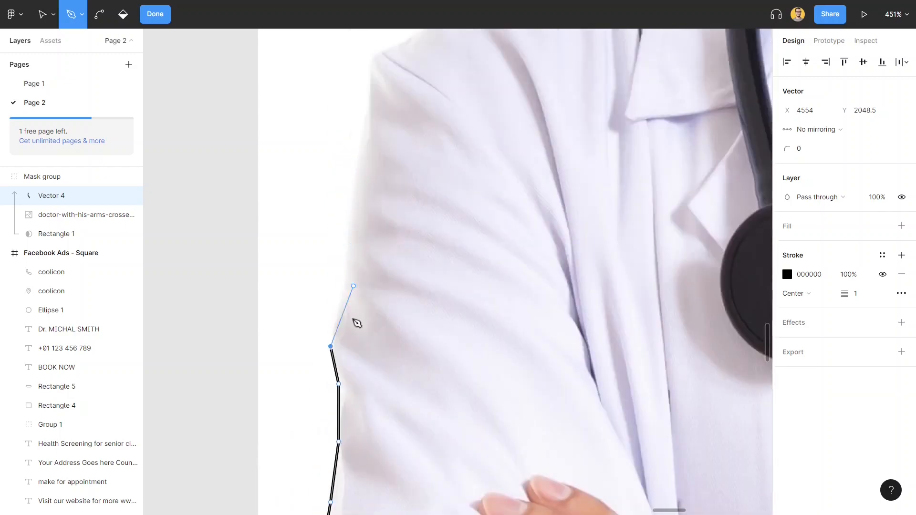
left_click(339, 300)
left_click(345, 263)
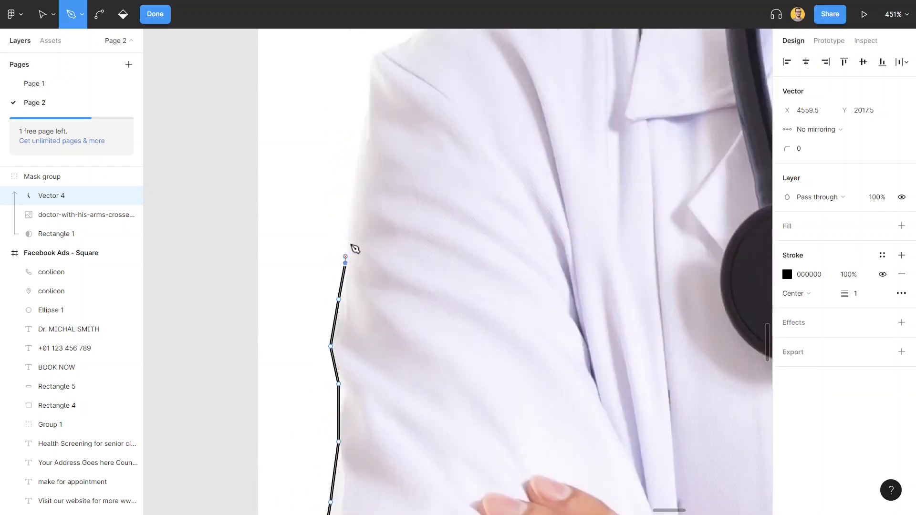
left_click(352, 203)
left_click(365, 119)
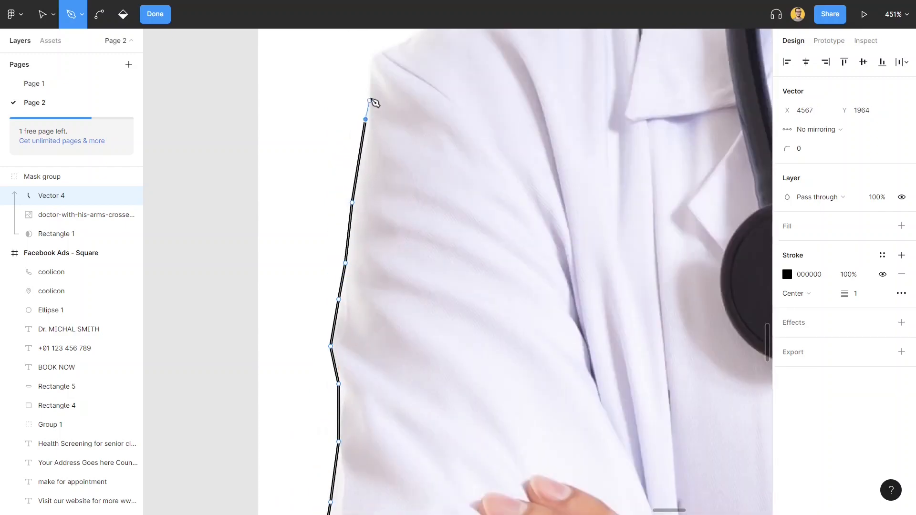
left_click(371, 90)
left_click(370, 56)
- Trace the rounded outer shoulder of the coat with the Pen path to about X 4630, Y 1900
scroll(450, 235, "up", 5)
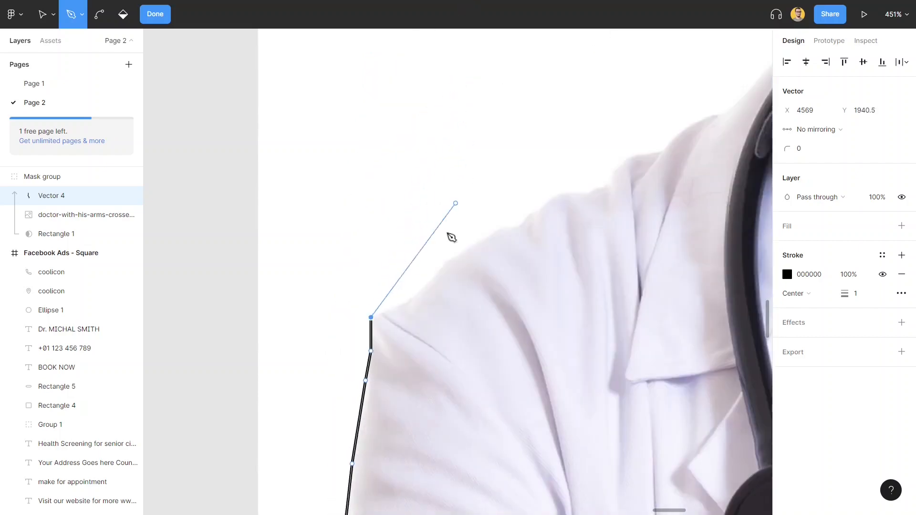
left_click(418, 297)
left_click(441, 268)
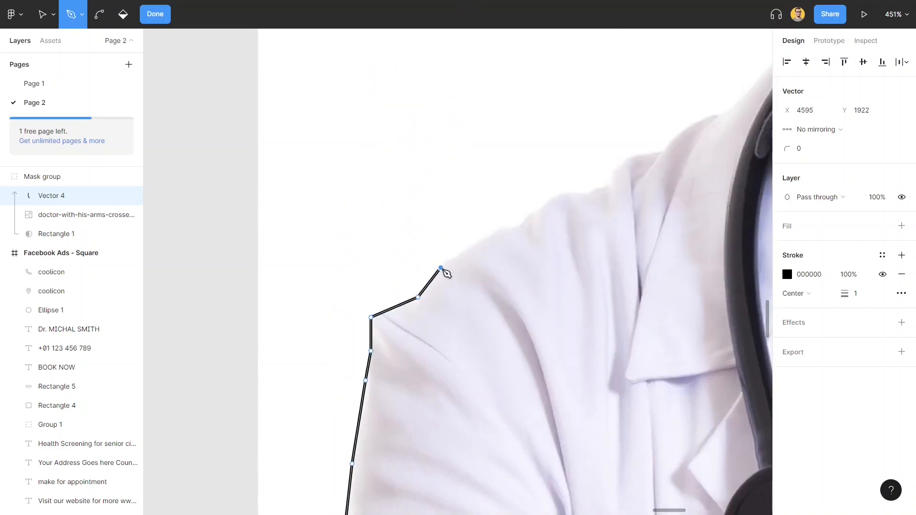
left_click(469, 247)
left_click(492, 233)
left_click(503, 227)
left_click(518, 224)
left_click(534, 209)
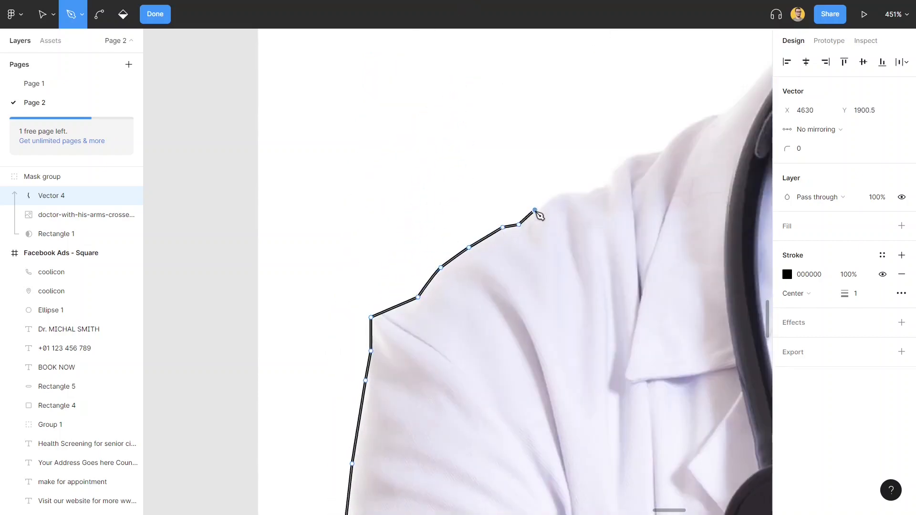
- Extend the Pen path over the coat's shoulder folds toward the collar, to about X 4683, Y 1873
left_click(545, 204)
left_click(562, 192)
left_click(590, 192)
left_click(608, 182)
left_click(626, 161)
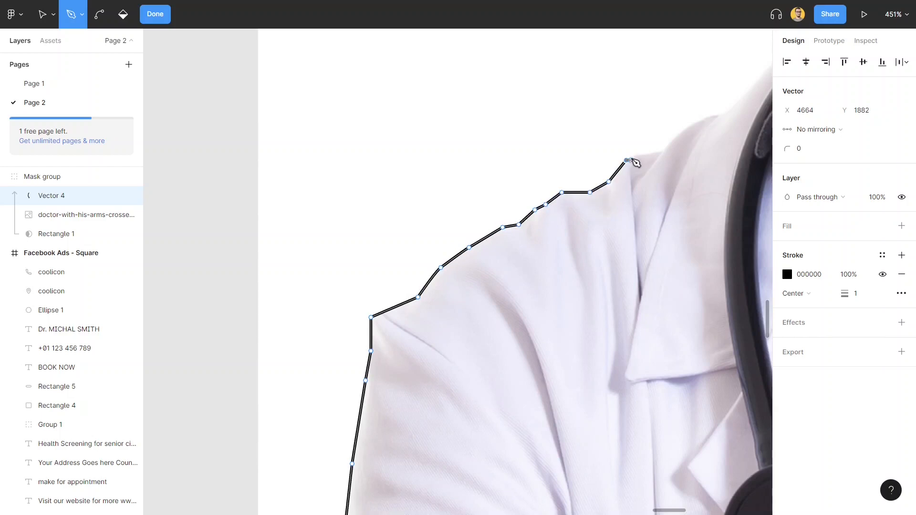
left_click(640, 155)
left_click(662, 151)
left_click(679, 136)
- Trace the coat's collar slope with the Pen path up to the base of the doctor's neck, about X 4743, Y 1822
scroll(696, 125, "up", 1)
left_click_drag(696, 127, 225, 372)
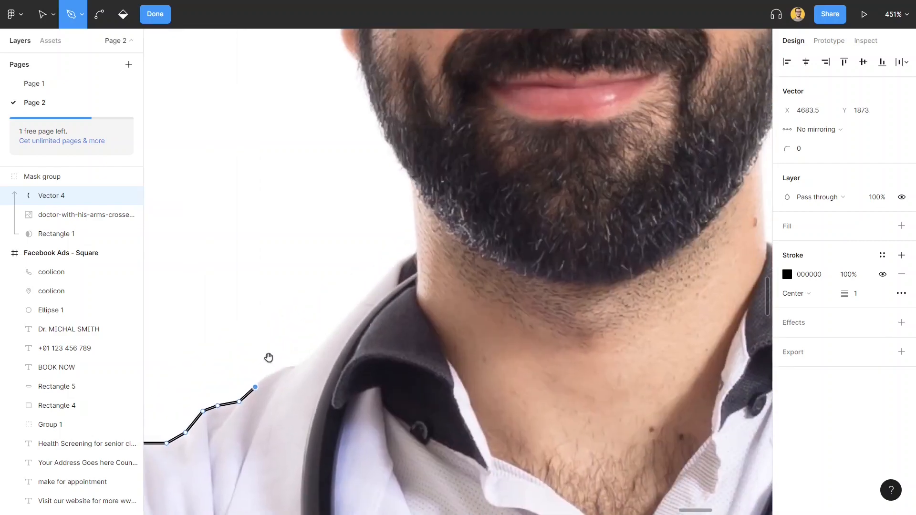
left_click(285, 367)
left_click(308, 361)
left_click(376, 286)
left_click(401, 258)
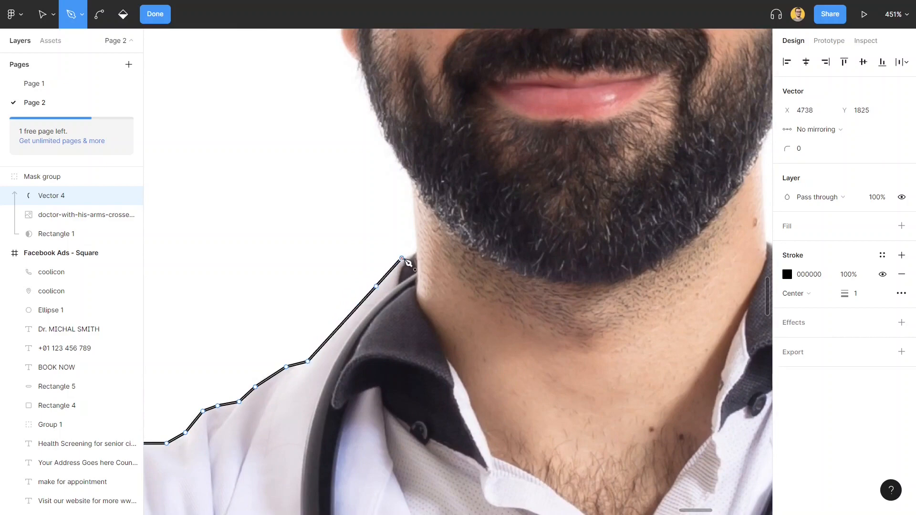
left_click(416, 250)
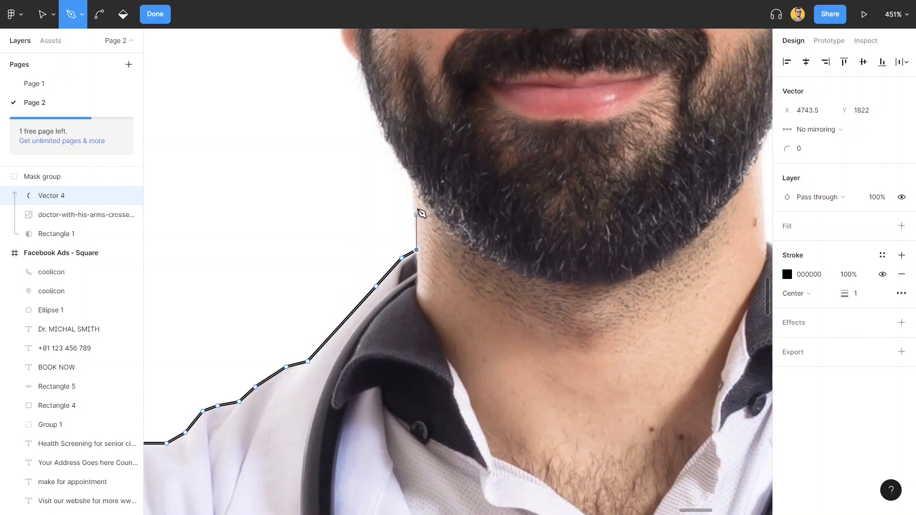
- Continue the Pen path up the neck, along the beard's edge and around the ear to about X 4707, Y 1713
left_click(413, 183)
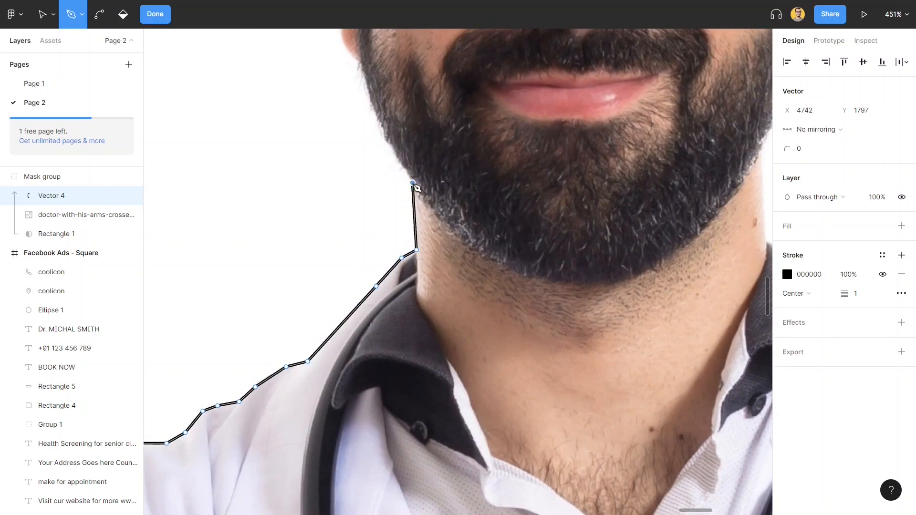
left_click(385, 134)
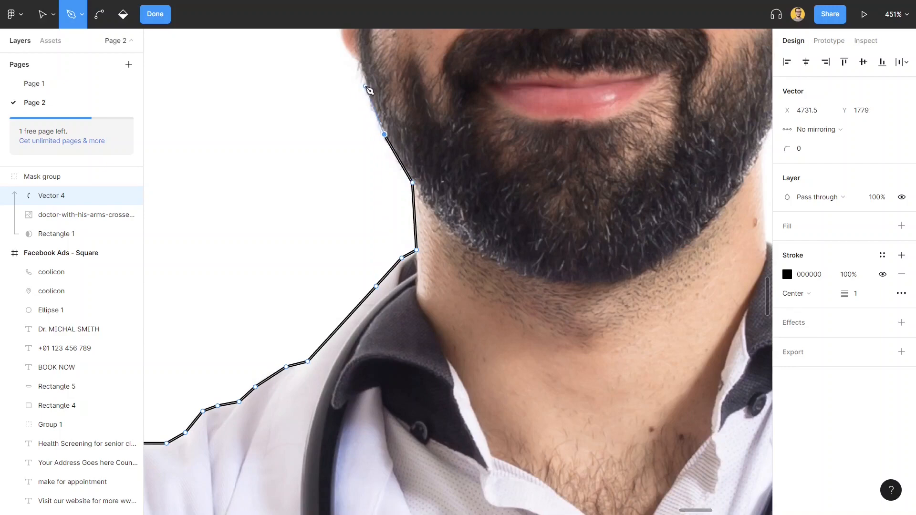
left_click(365, 86)
scroll(368, 91, "up", 4)
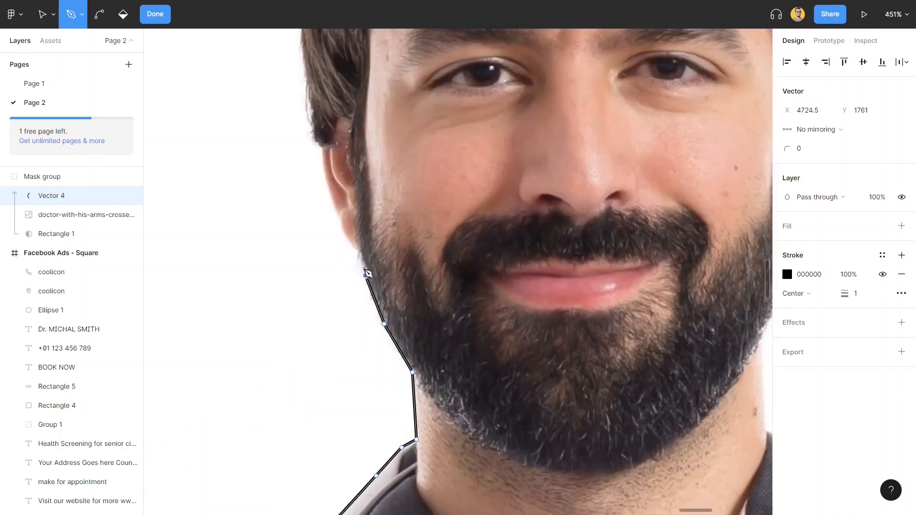
left_click(357, 251)
left_click(344, 237)
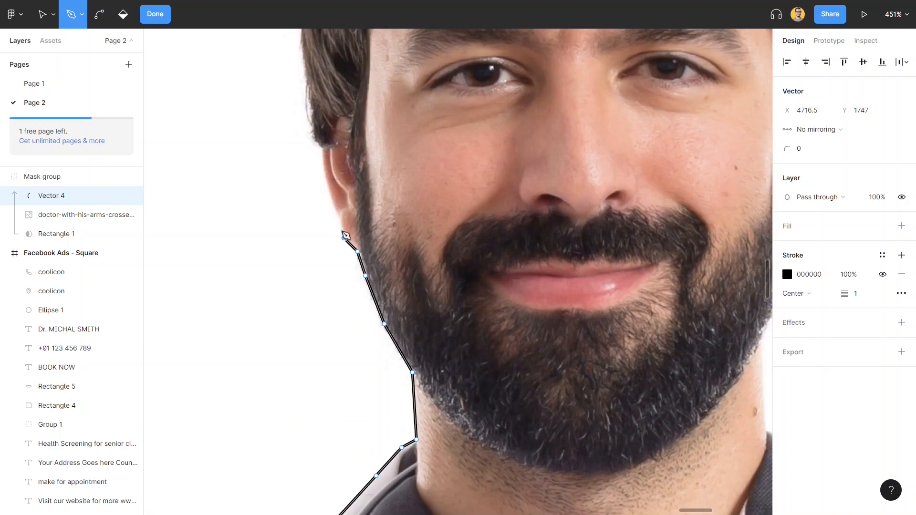
left_click(332, 202)
left_click(320, 147)
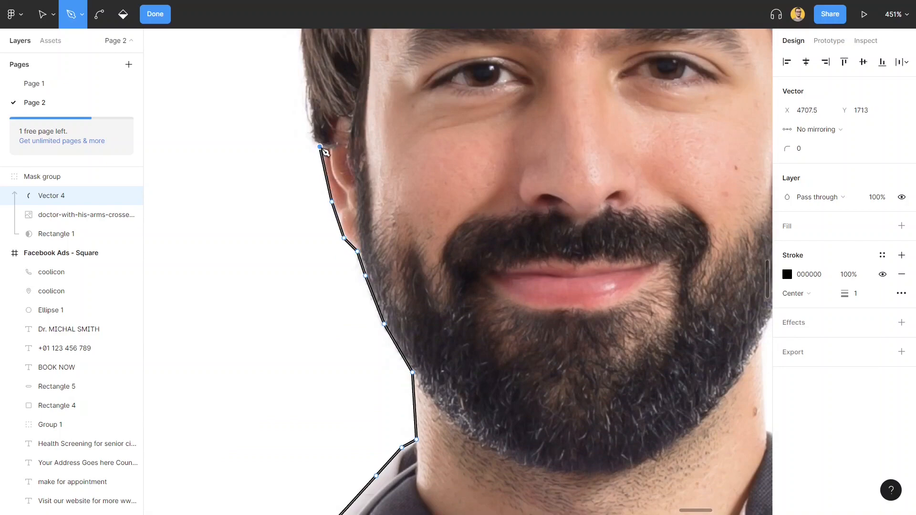
- Trace the hair above the ear with the Pen path, up the side of the head to its widest point
scroll(313, 136, "up", 5)
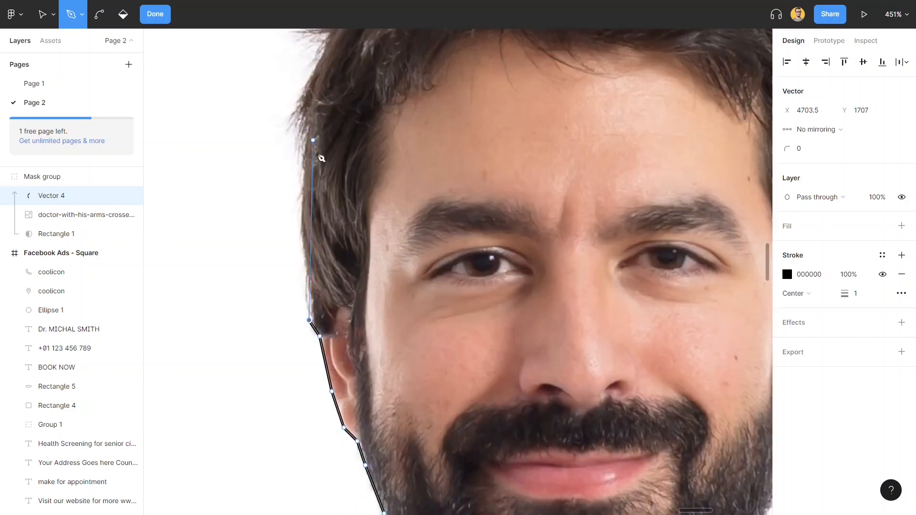
left_click(309, 294)
left_click(303, 266)
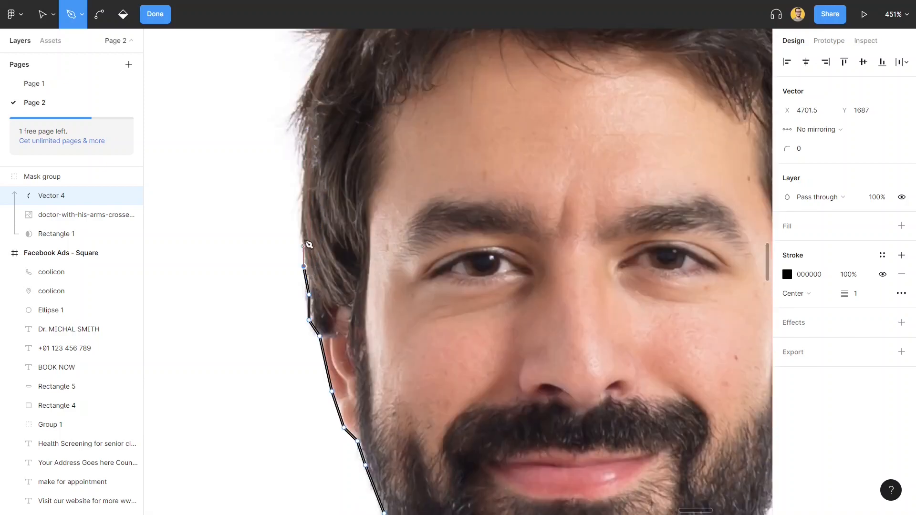
left_click(304, 193)
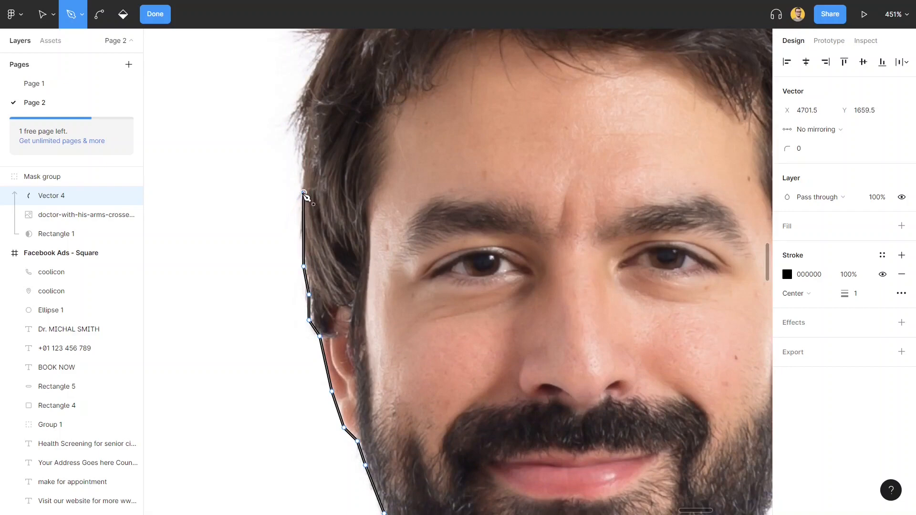
left_click(299, 141)
left_click(295, 111)
scroll(300, 117, "up", 5)
- Curve the Pen path along the upper side of the hair toward the crown, to about X 4751, Y 1549
left_click(309, 193)
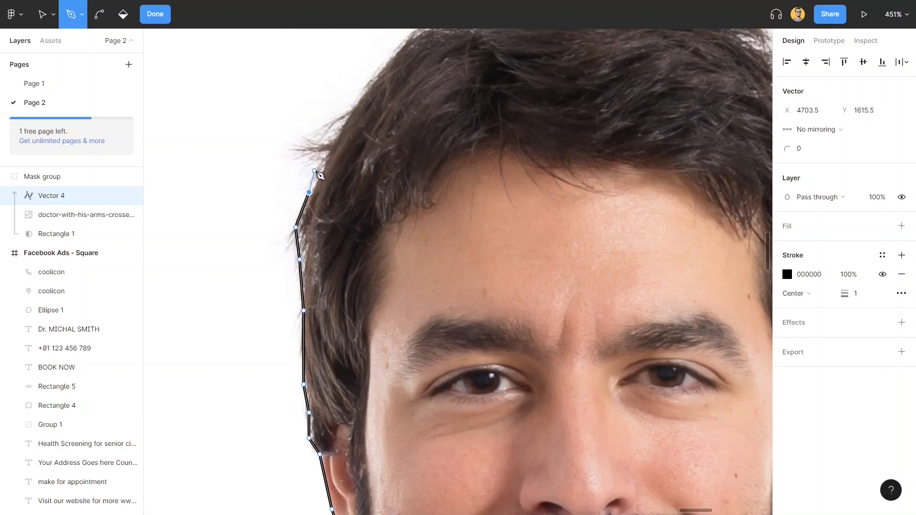
left_click(354, 106)
scroll(381, 139, "up", 2)
left_click(384, 111)
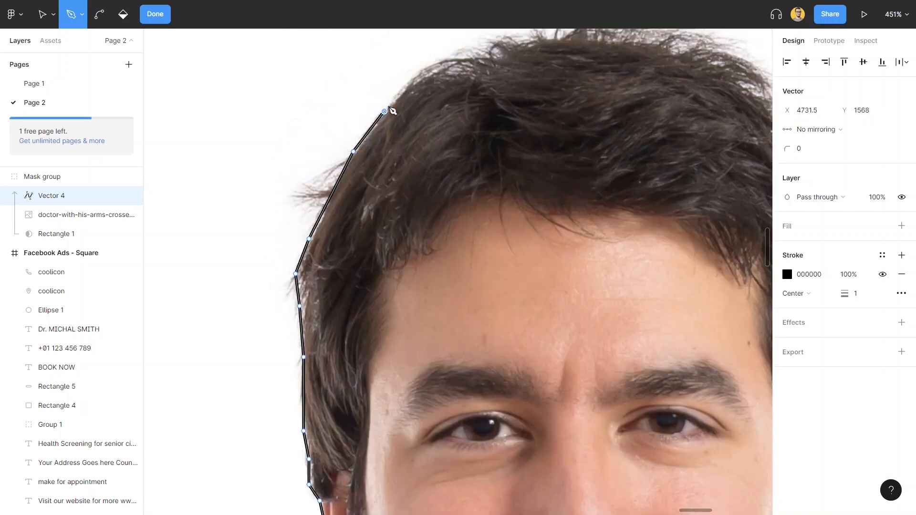
left_click(408, 80)
left_click(437, 61)
- Trace the top of the doctor's hair with the Pen path up to the peak of the raised tuft
scroll(458, 86, "up", 5)
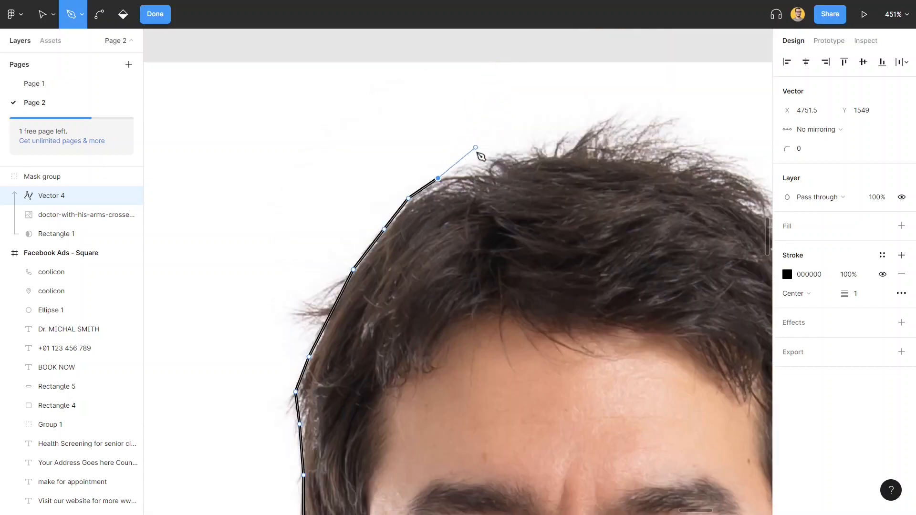
left_click(471, 163)
left_click(506, 154)
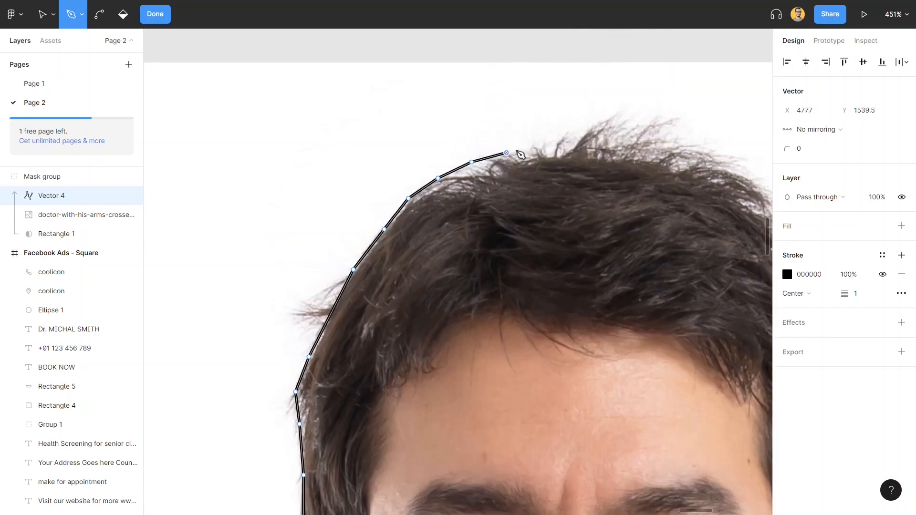
left_click(528, 152)
left_click(556, 152)
left_click(570, 146)
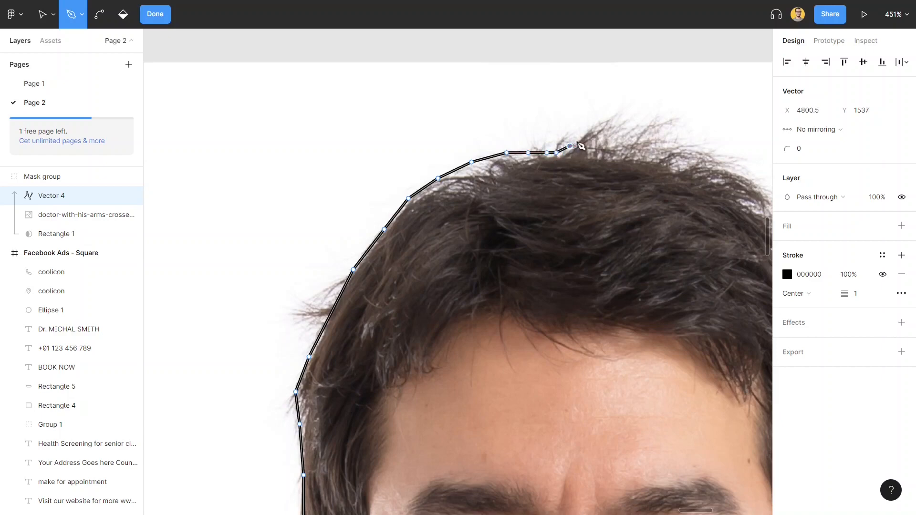
left_click(607, 122)
left_click_drag(687, 158, 644, 164)
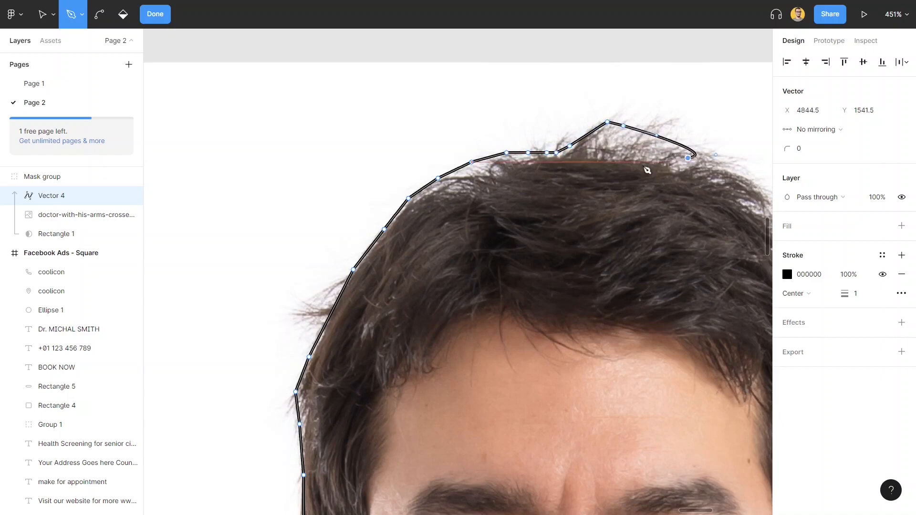
key("ctrl")
key("ctrl+z")
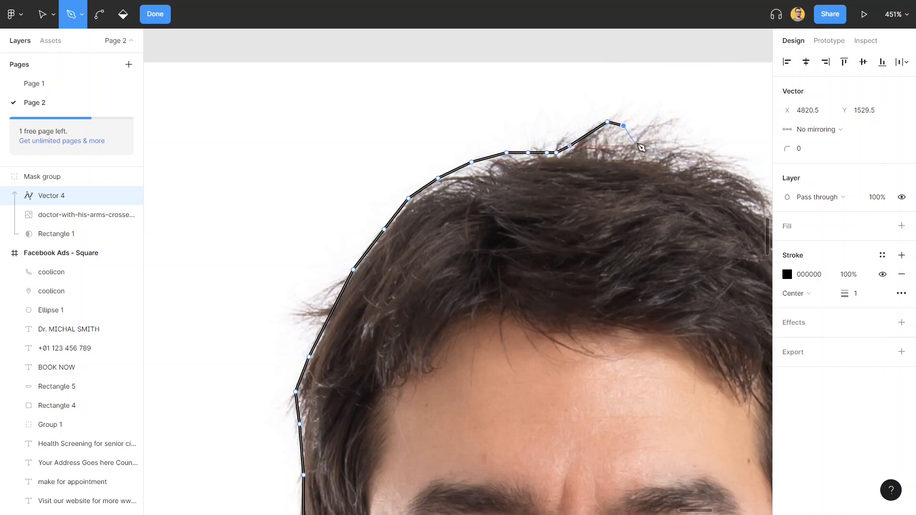
- Continue the Pen path from the hair tuft over the crown and down the opposite side to about X 4898, Y 1624
left_click(677, 146)
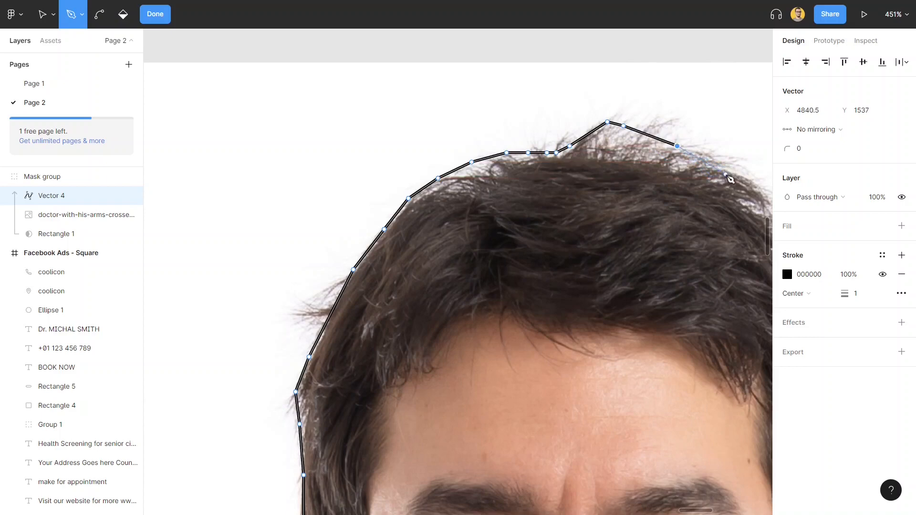
left_click_drag(725, 176, 419, 119)
left_click(419, 105)
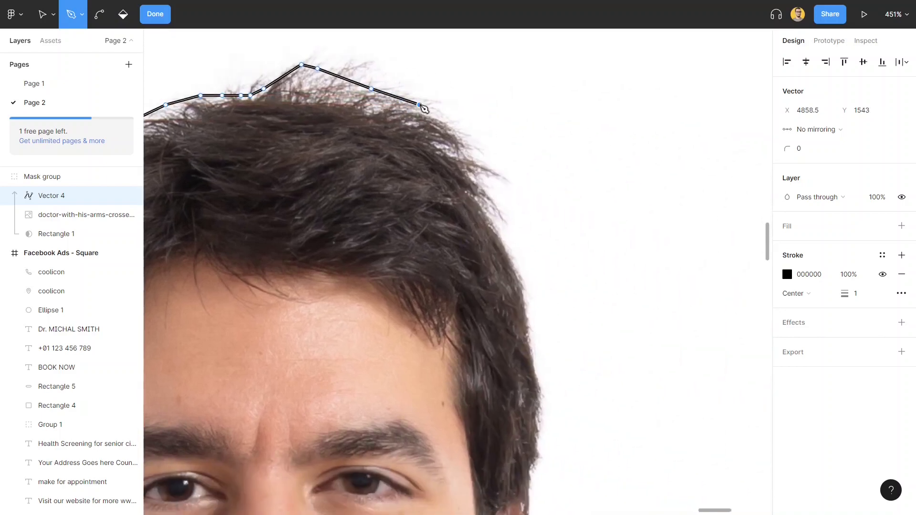
left_click(457, 129)
left_click(477, 163)
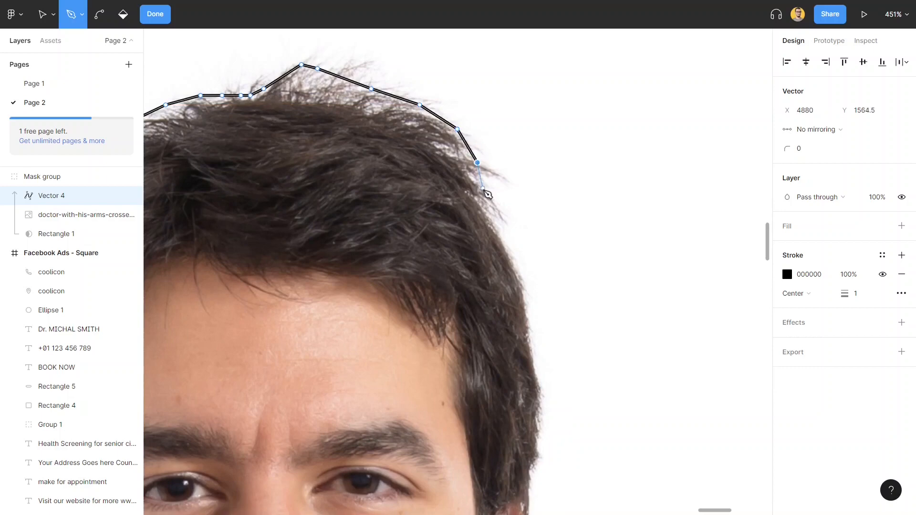
left_click(487, 196)
left_click(500, 234)
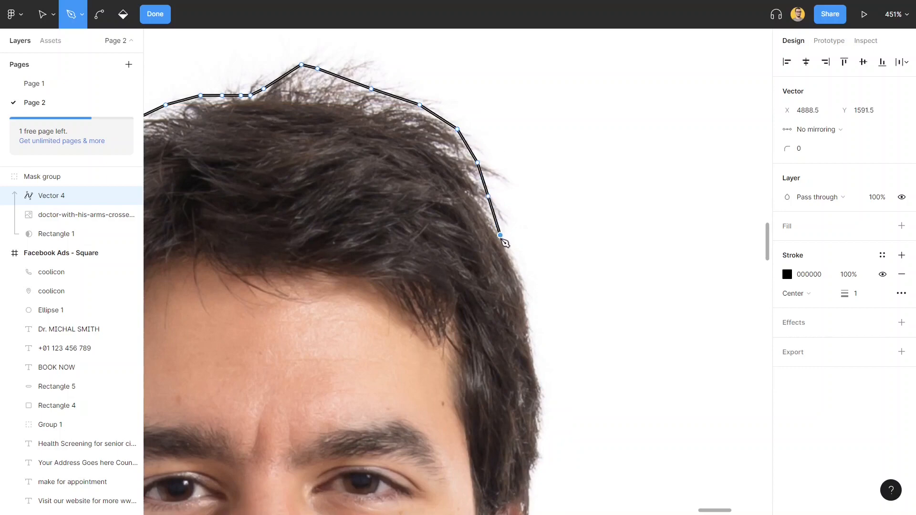
left_click(518, 271)
left_click(527, 324)
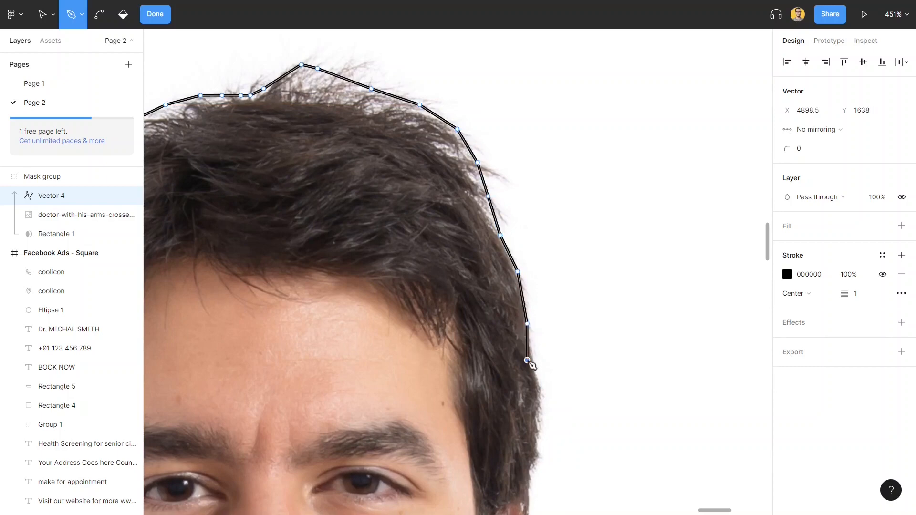
- Trace the lower side hair with the Pen path down to where it meets the top of the second ear
scroll(537, 334, "down", 5)
scroll(537, 333, "right", 1)
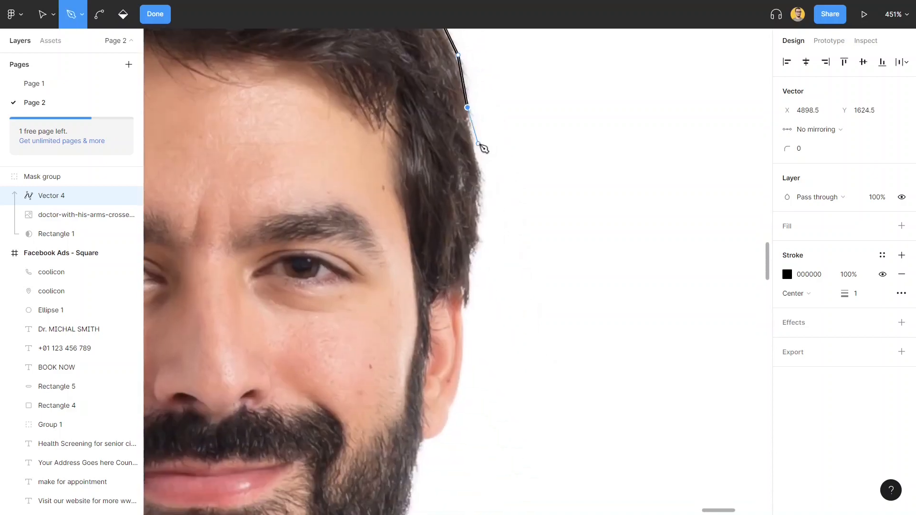
left_click(474, 150)
left_click_drag(483, 181, 480, 215)
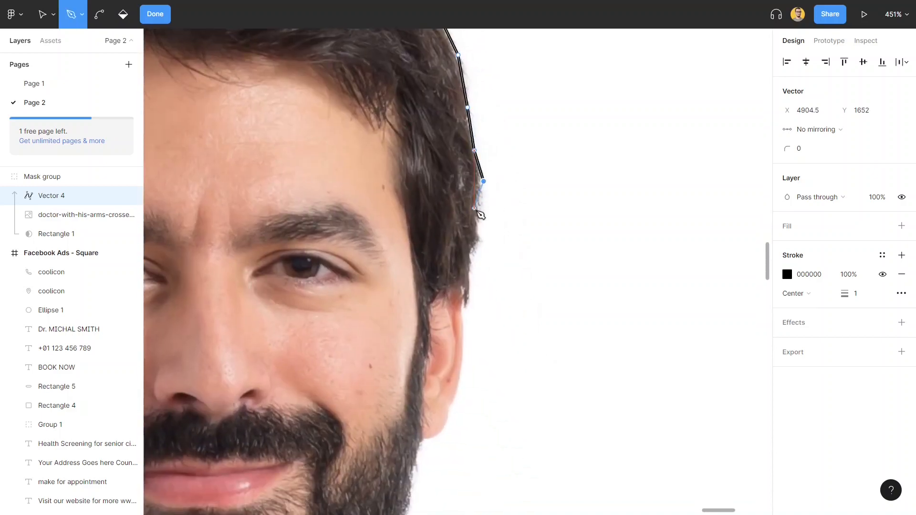
left_click(474, 223)
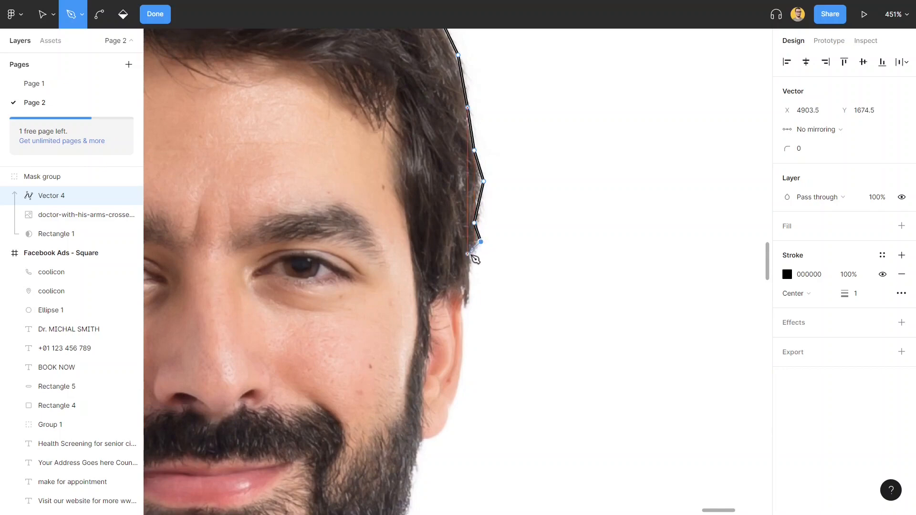
left_click(467, 303)
- Continue the Pen path down the outer edge of the ear to the bottom of the earlobe
left_click(462, 313)
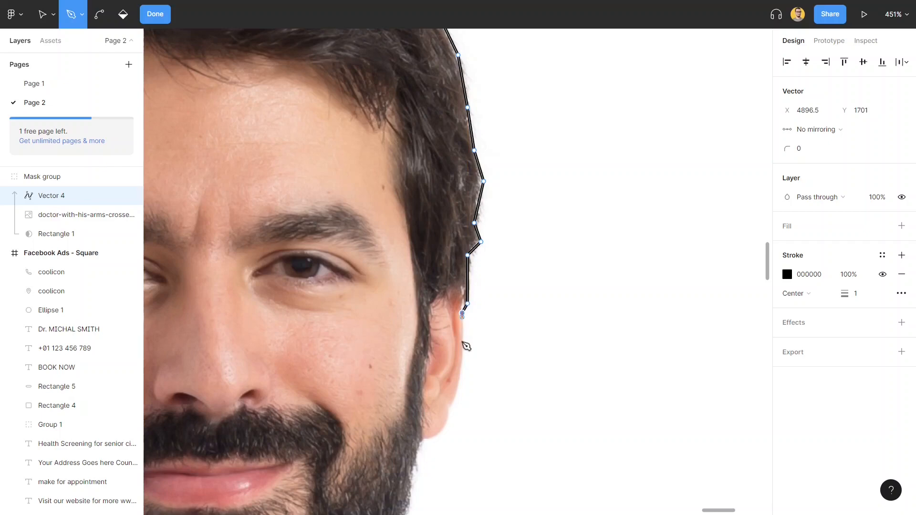
left_click(462, 383)
left_click(452, 403)
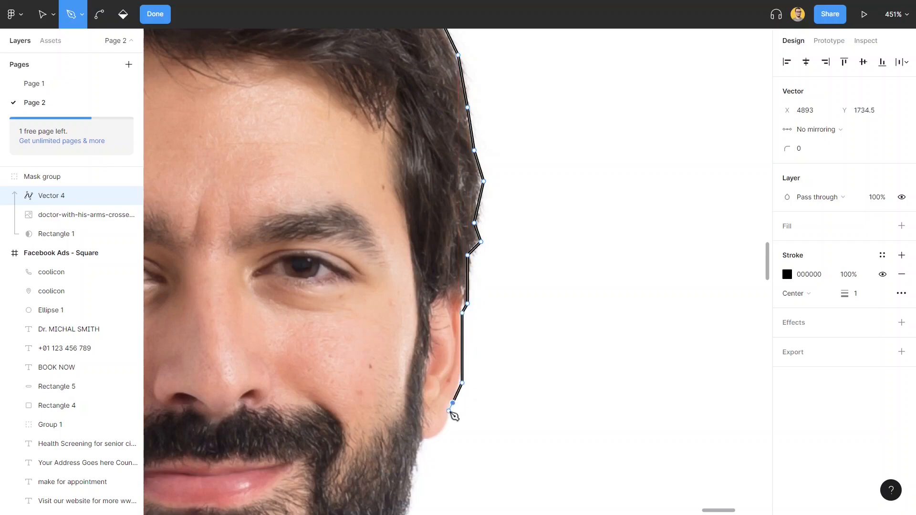
left_click(447, 413)
left_click(442, 431)
- Trace the side of the beard and the neck down to the shirt collar, ending at X 4873, Y 1819.5
scroll(420, 447, "down", 6)
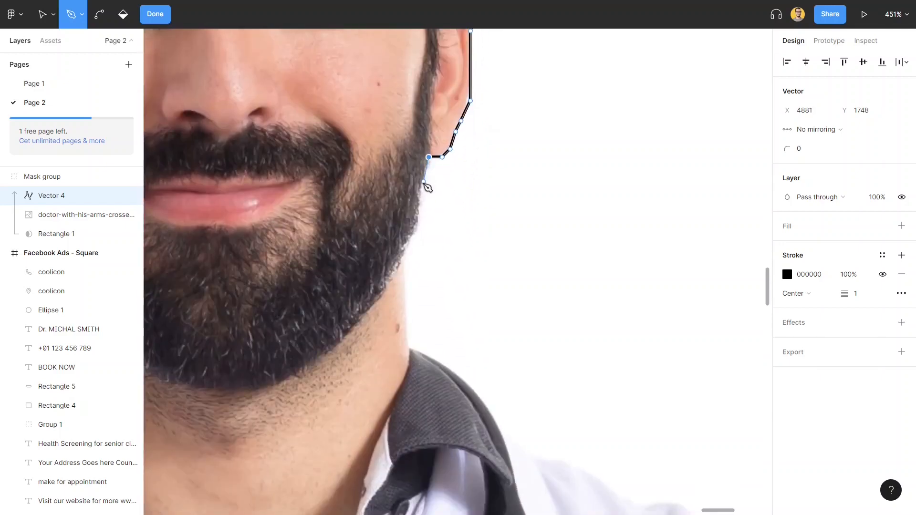
left_click(422, 184)
left_click(422, 217)
left_click(406, 248)
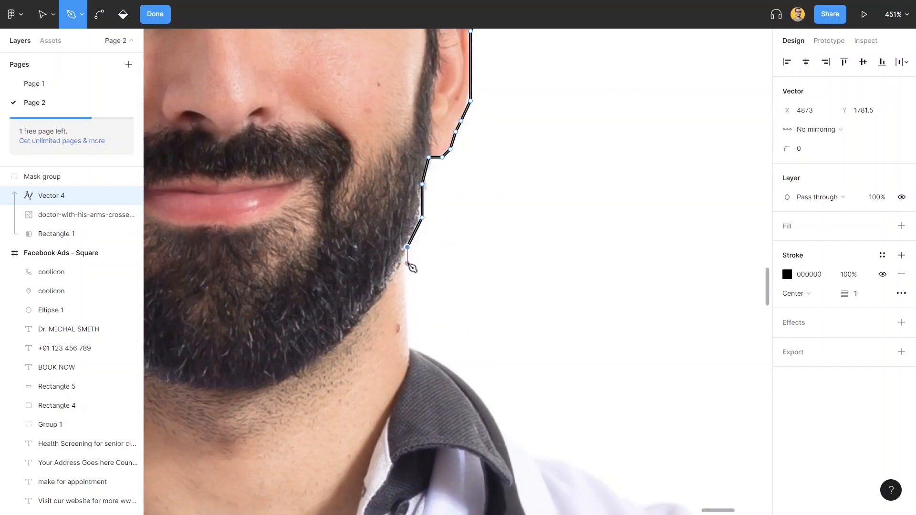
left_click(404, 254)
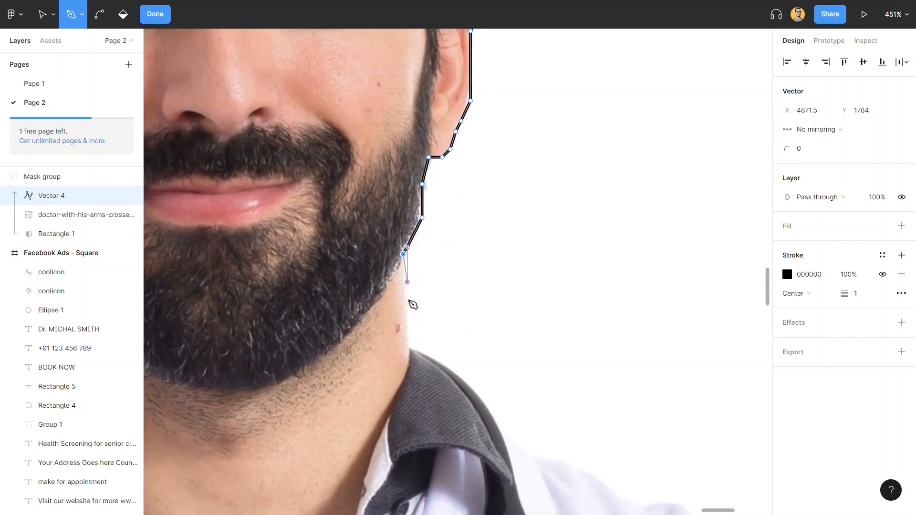
left_click(407, 349)
- Curve the Pen path over the top of the dark collar to X 4899, Y 1835.5
left_click_drag(419, 334, 293, 123)
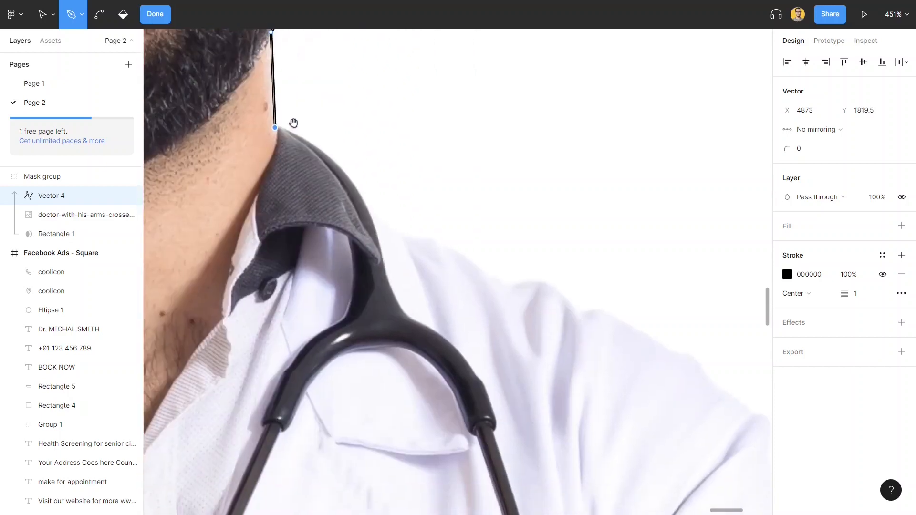
left_click(300, 135)
left_click_drag(345, 171, 369, 199)
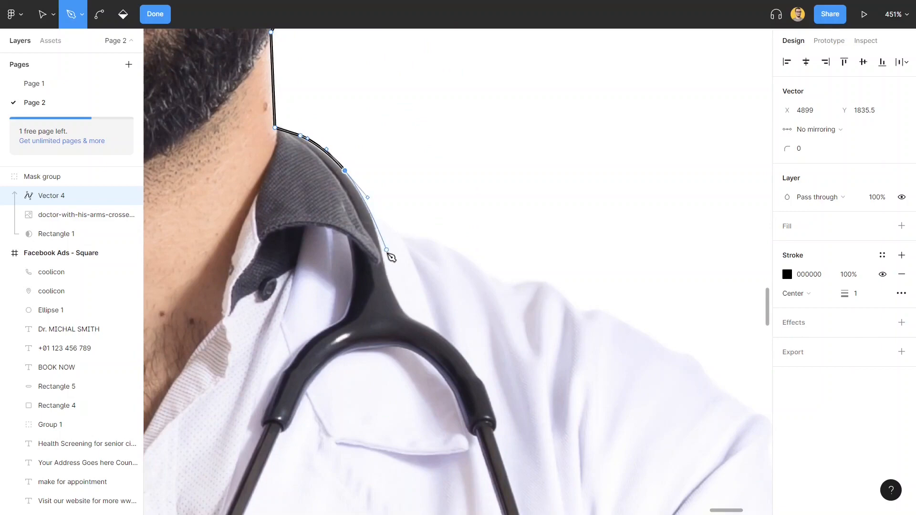
left_click_drag(380, 241, 434, 329)
left_click(402, 310)
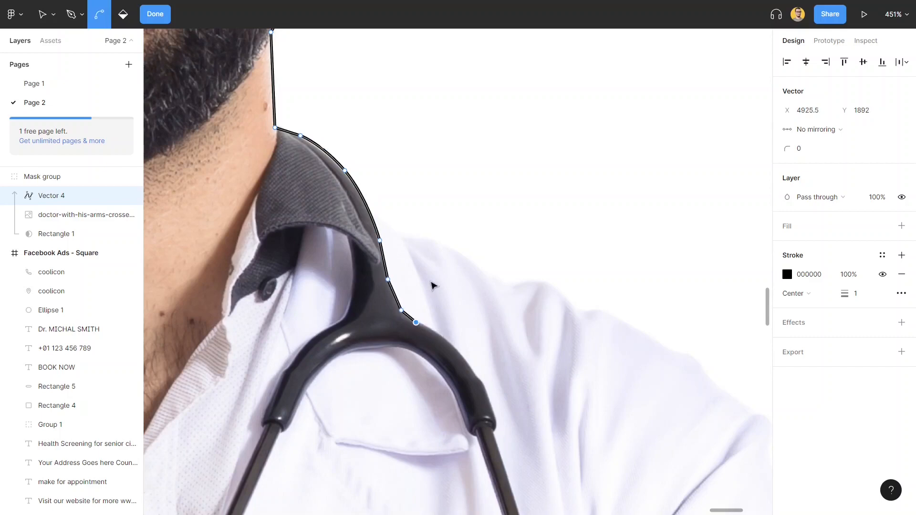
key("ctrl+z")
key("ctrl+z")
key("ctrl+z")
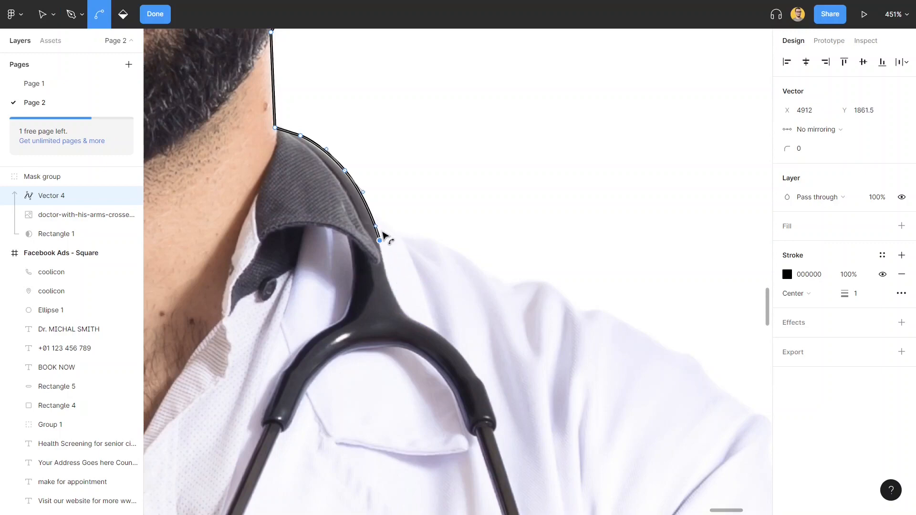
key("ctrl+z")
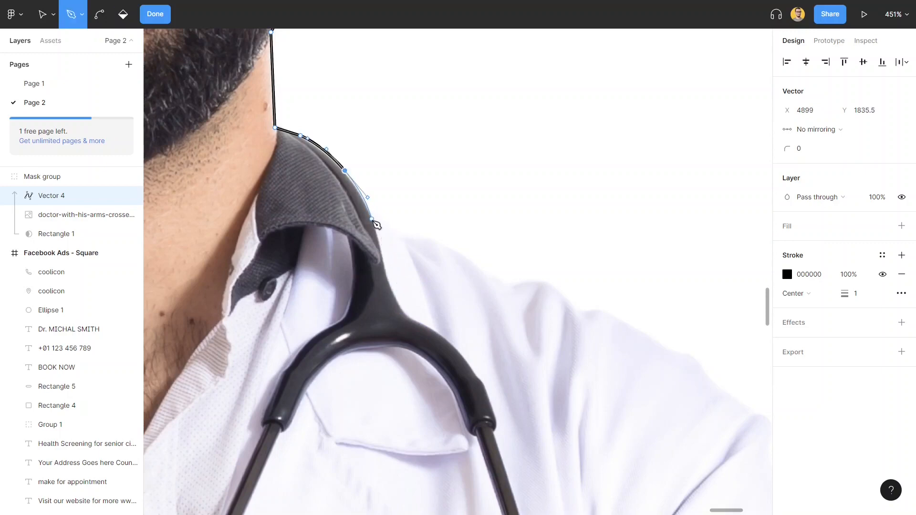
- Finish the stethoscope edge at the collar and trace the inner shoulder of the white coat to X 4971.5, Y 1875
left_click(371, 219)
left_click(405, 237)
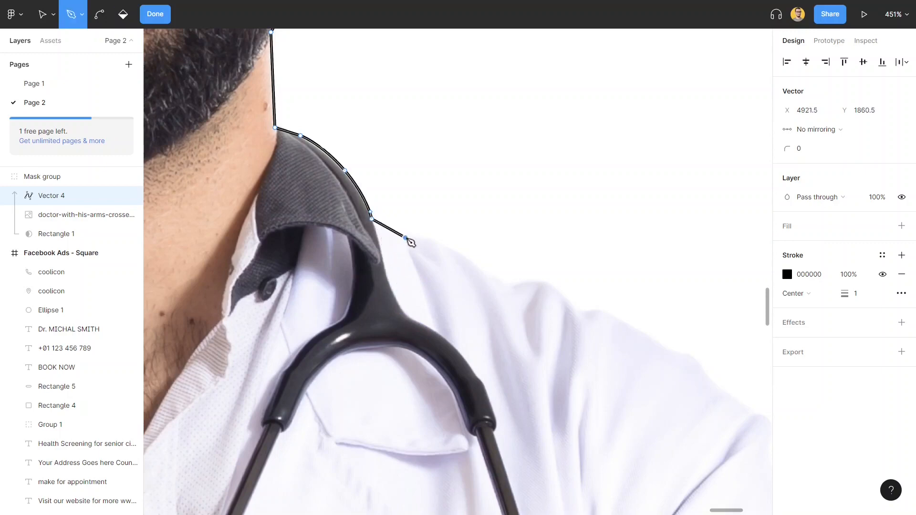
left_click(432, 237)
left_click(465, 257)
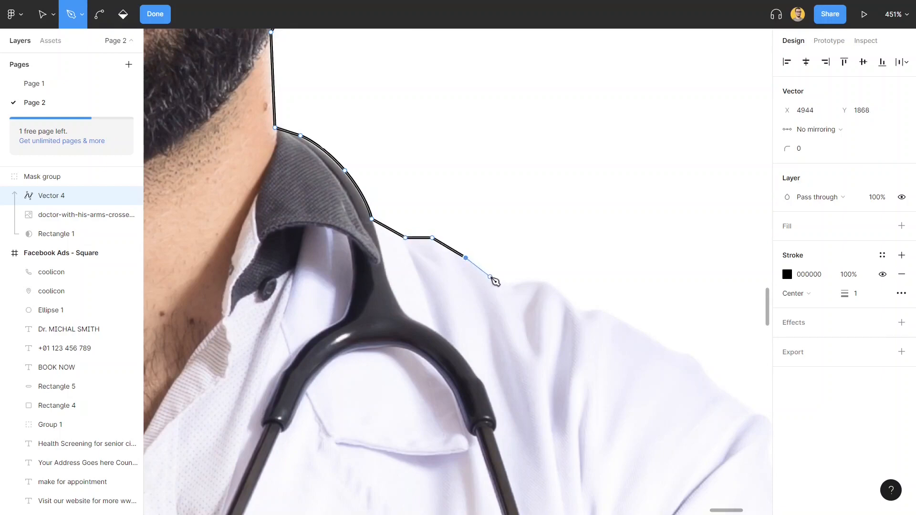
left_click(490, 277)
left_click(539, 276)
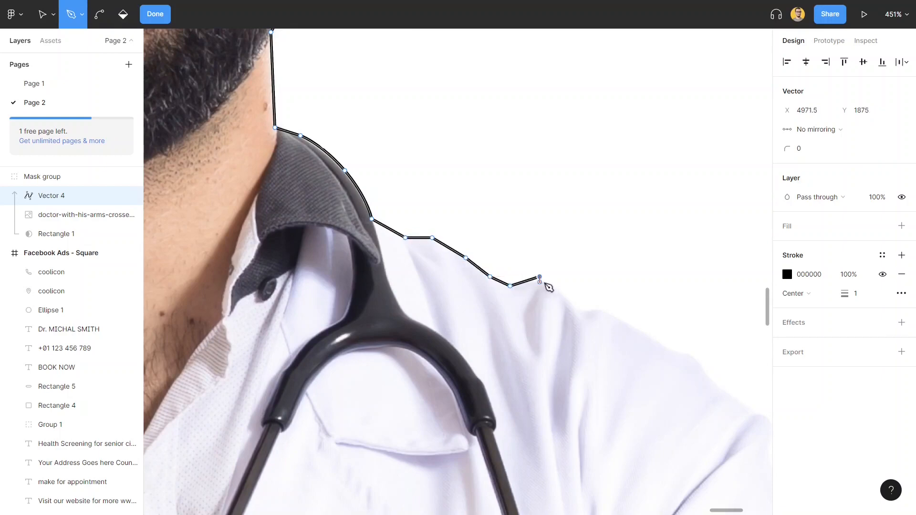
- Continue the Pen path along the middle of the coat shoulder to X 5029.5, Y 1905.5
left_click(560, 292)
left_click(576, 313)
left_click(598, 313)
left_click(674, 350)
left_click_drag(673, 351, 435, 168)
left_click(456, 176)
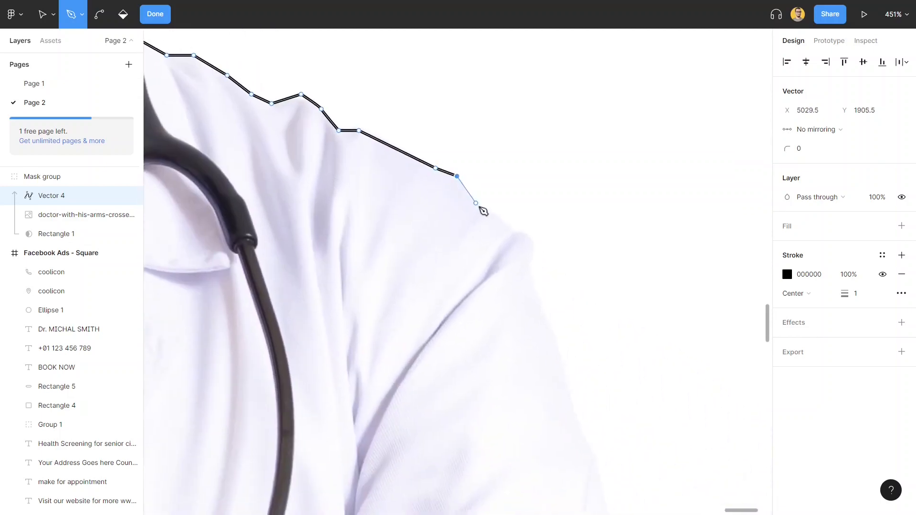
- Trace the outer tip of the shoulder around to the top of the sleeve at X 5056, Y 1942.5
left_click(481, 208)
left_click(516, 231)
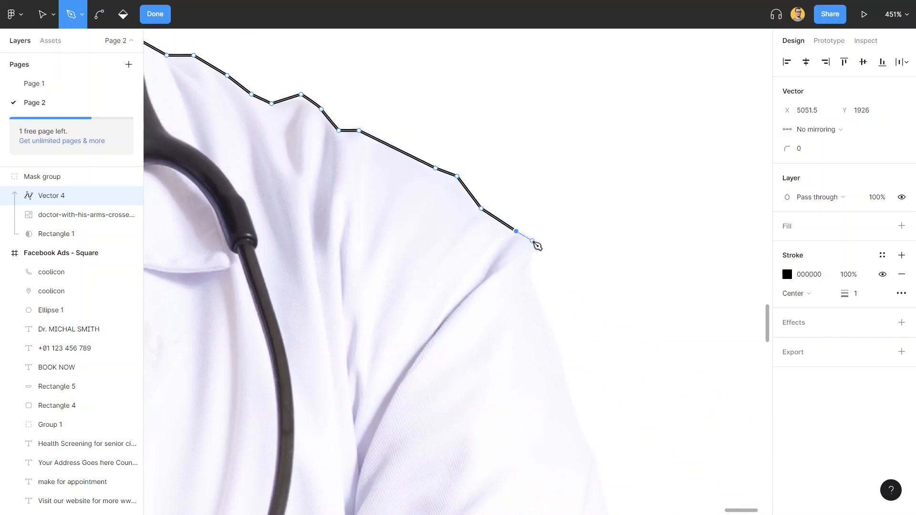
left_click(531, 240)
left_click(527, 274)
- Trace the outer edge of the upper sleeve down to the fold at X 5083, Y 2061.5
left_click_drag(545, 318, 367, 123)
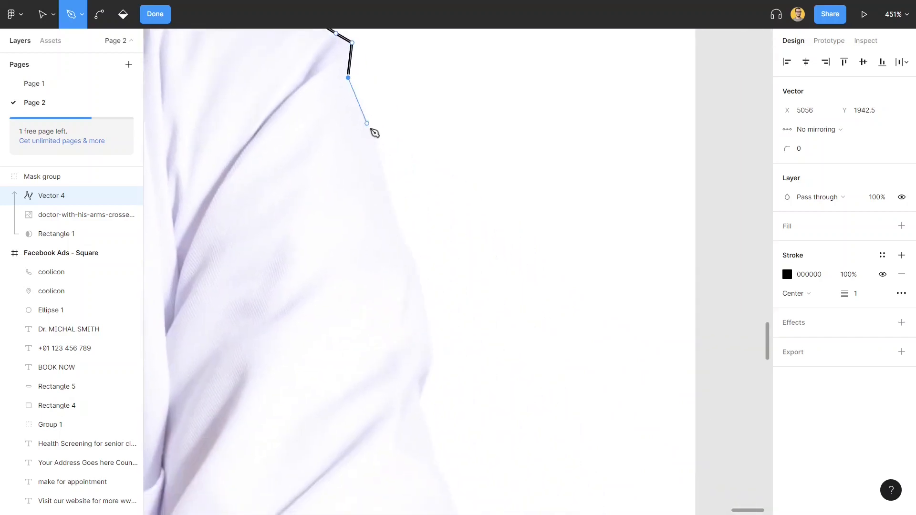
left_click(398, 221)
left_click(416, 269)
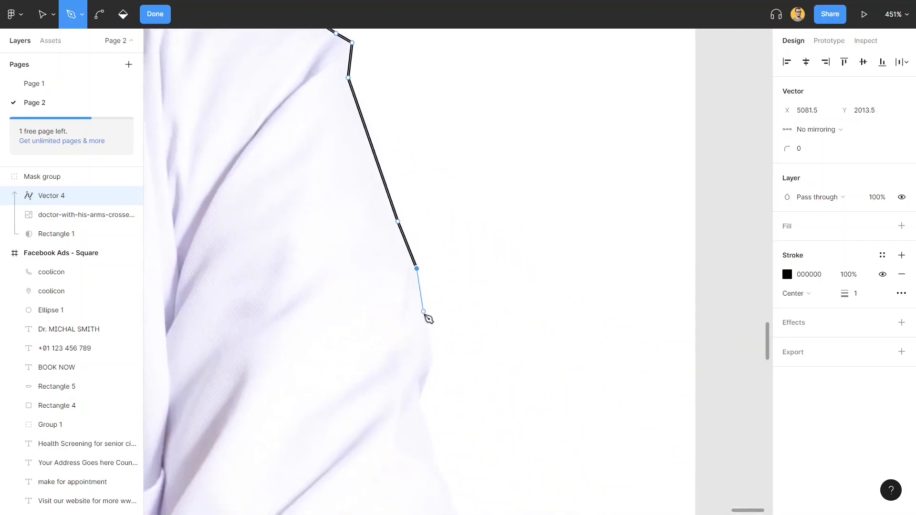
left_click(431, 336)
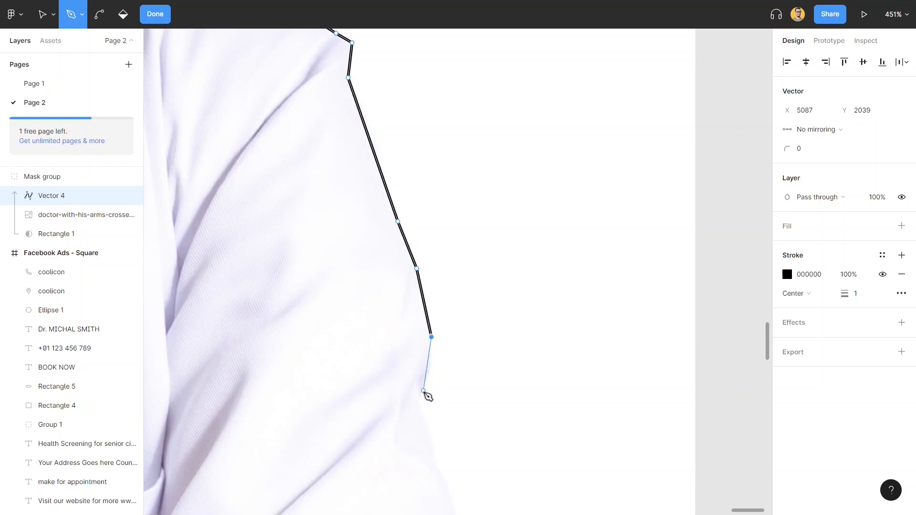
left_click(421, 397)
- Extend the Pen path from the sleeve fold down toward the elbow to X 5105.5, Y 2167
scroll(415, 374, "down", 5)
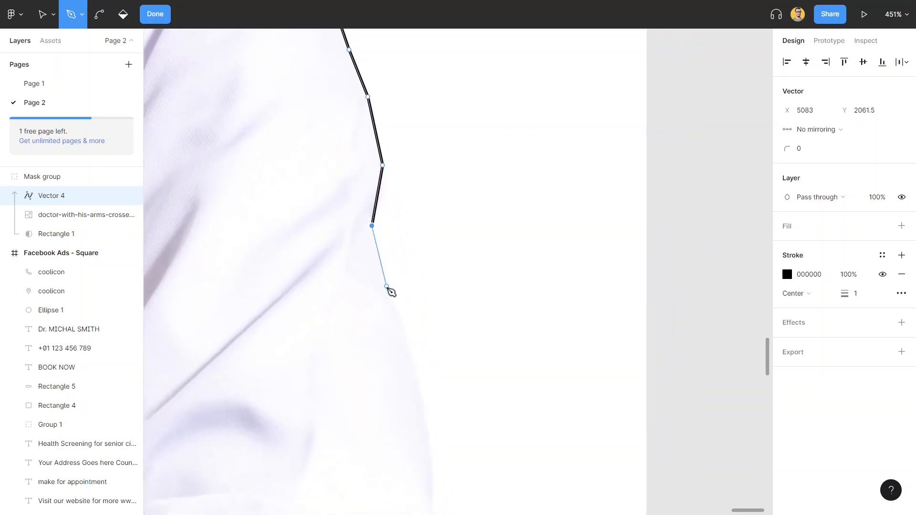
left_click(387, 287)
scroll(368, 239, "down", 3)
left_click(371, 263)
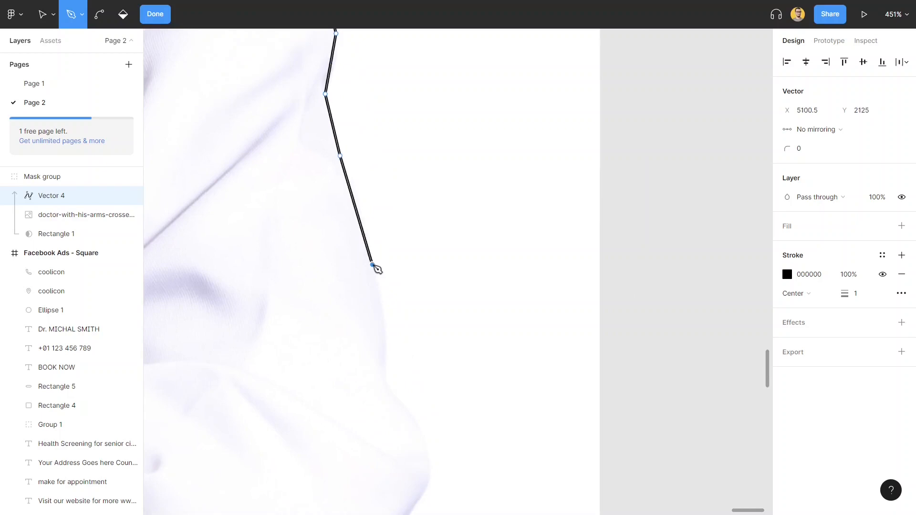
scroll(396, 423, "down", 3)
left_click(358, 256)
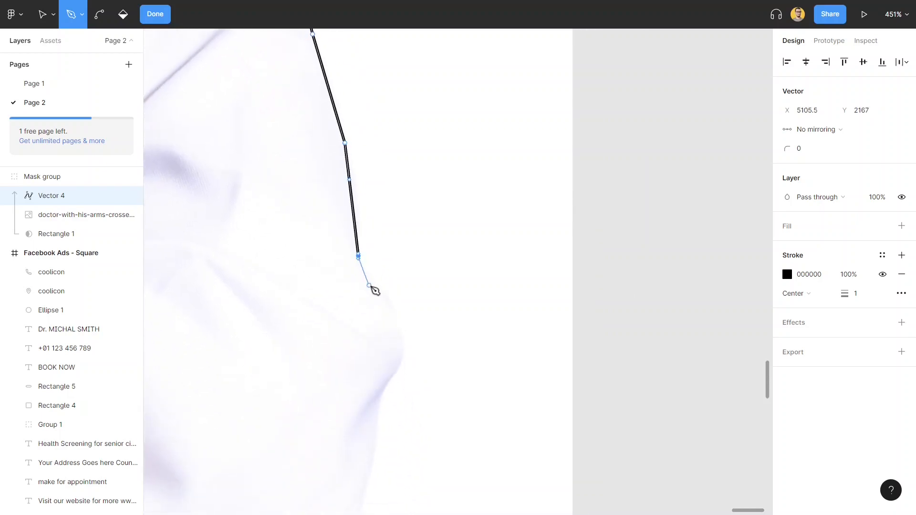
- Trace around the outward bulge of the sleeve at the elbow to X 5113.5, Y 2220
left_click(380, 293)
left_click(401, 333)
left_click(401, 357)
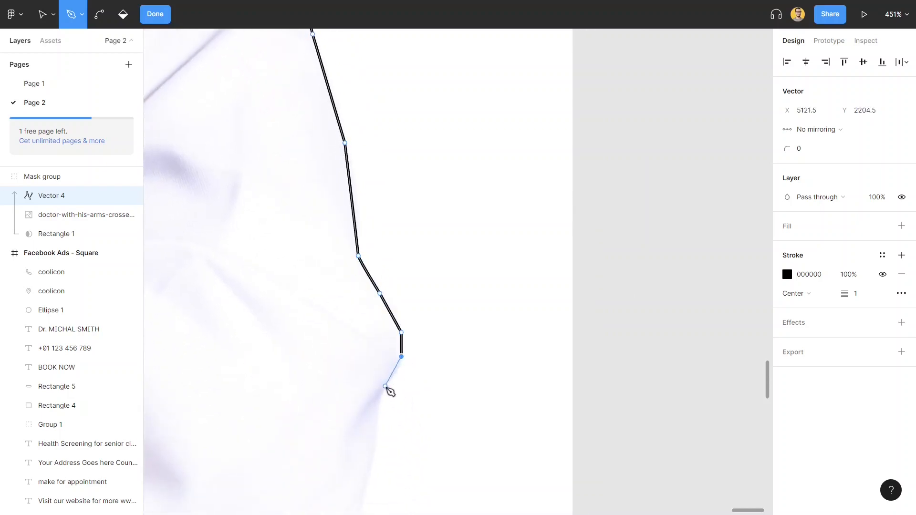
left_click(384, 388)
left_click(379, 398)
- Continue the Pen path down the sleeve below the elbow bulge to X 5103, Y 2273.5
left_click_drag(375, 401, 375, 350)
scroll(375, 349, "down", 3)
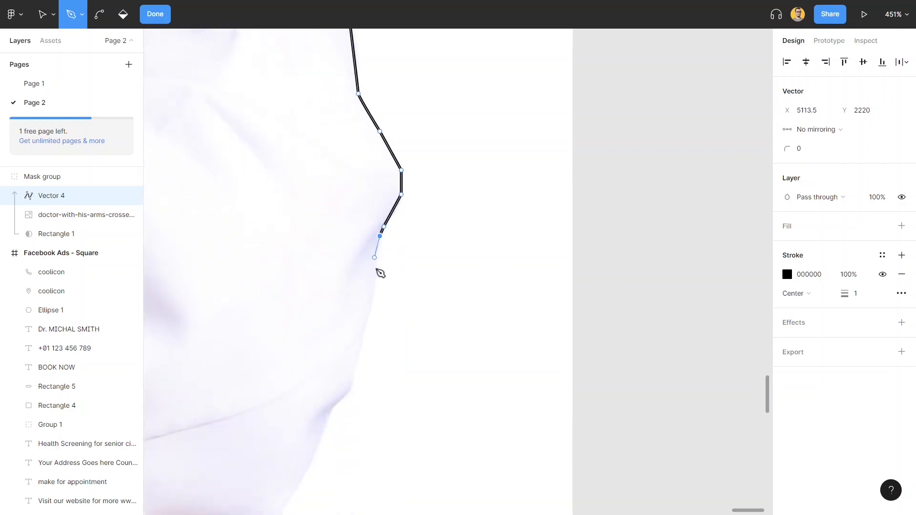
left_click(373, 284)
left_click(359, 351)
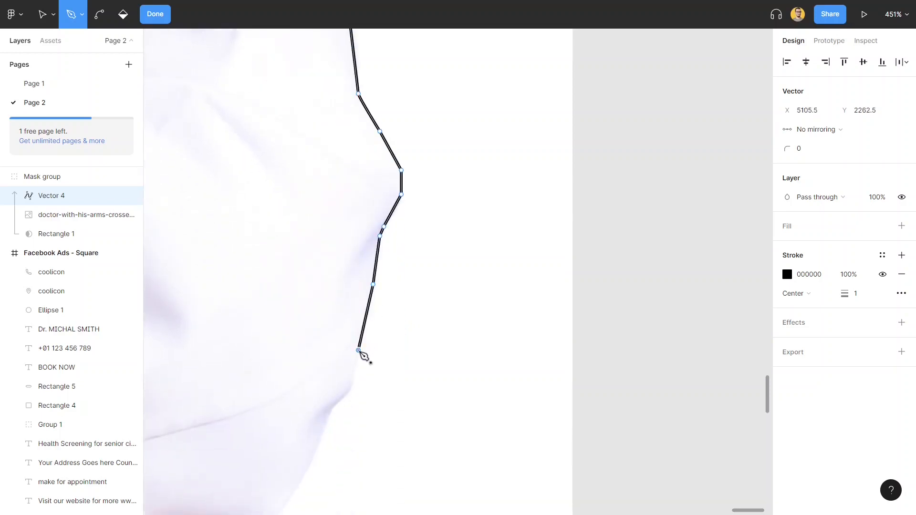
left_click(352, 380)
- Trace the lower curve of the bent arm to its bottom corner at X 5068, Y 2332.5
left_click_drag(339, 376, 356, 265)
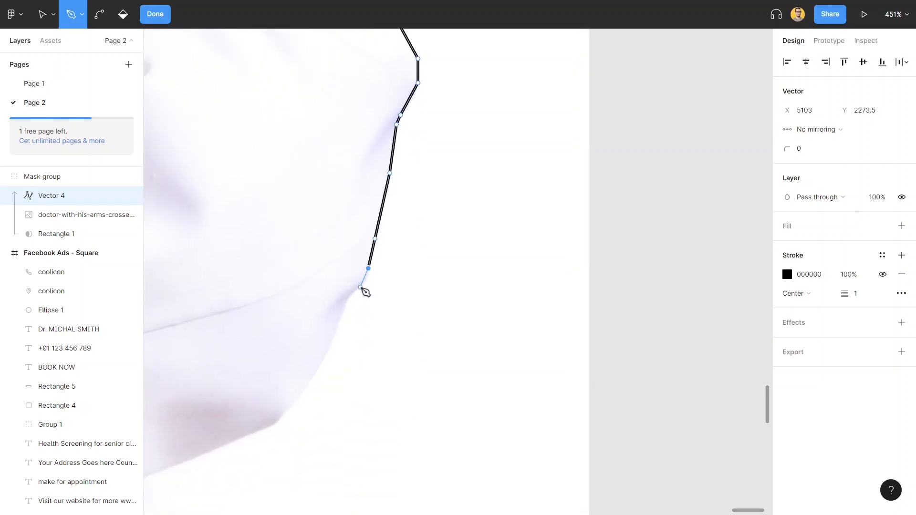
left_click(348, 297)
left_click(336, 328)
left_click(311, 380)
left_click_drag(311, 380, 374, 303)
left_click(349, 332)
left_click(336, 350)
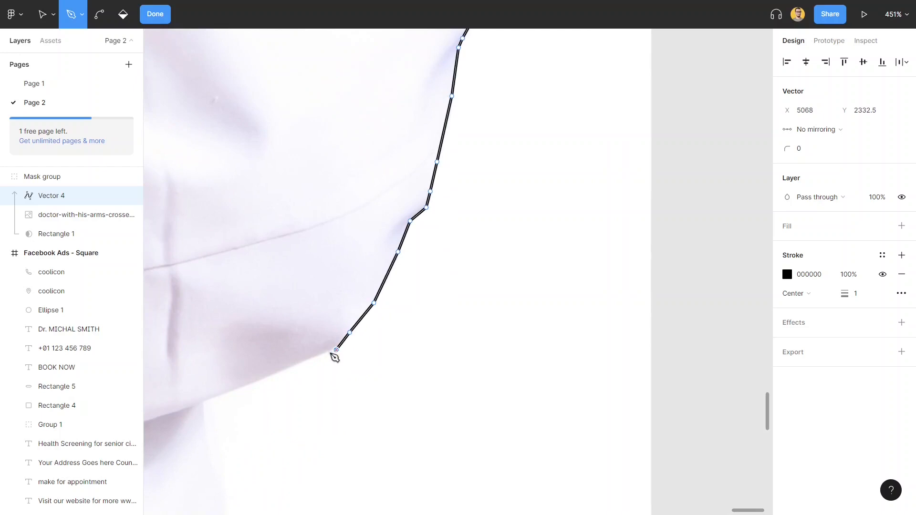
- Trace the underside of the forearm inward, then the side of the coat down to X 5029, Y 2411.5
left_click(253, 378)
left_click_drag(261, 373, 435, 248)
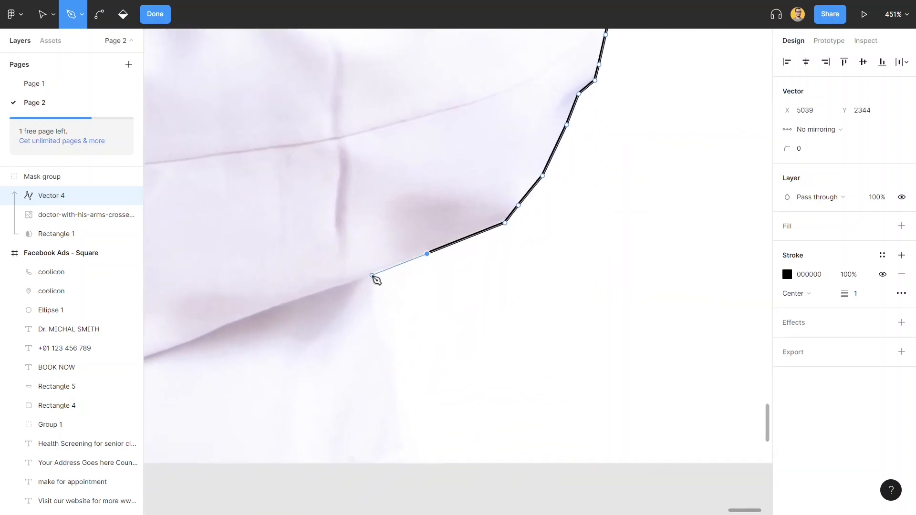
left_click(370, 275)
left_click(388, 356)
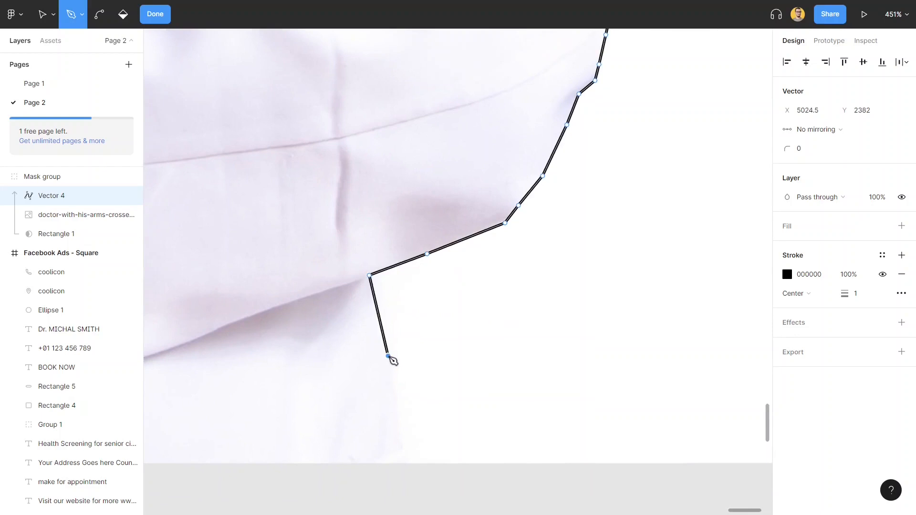
left_click(399, 435)
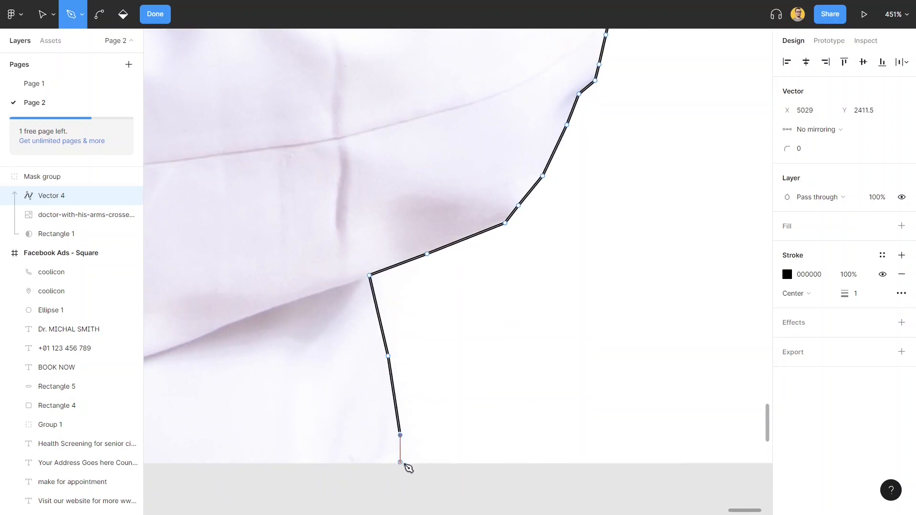
- Run the Pen path along the photo's lower edge and close it at the starting point by the opposite coat hem
left_click_drag(378, 458, 754, 365)
left_click_drag(269, 334, 485, 325)
left_click_drag(188, 333, 485, 303)
left_click_drag(317, 323, 382, 323)
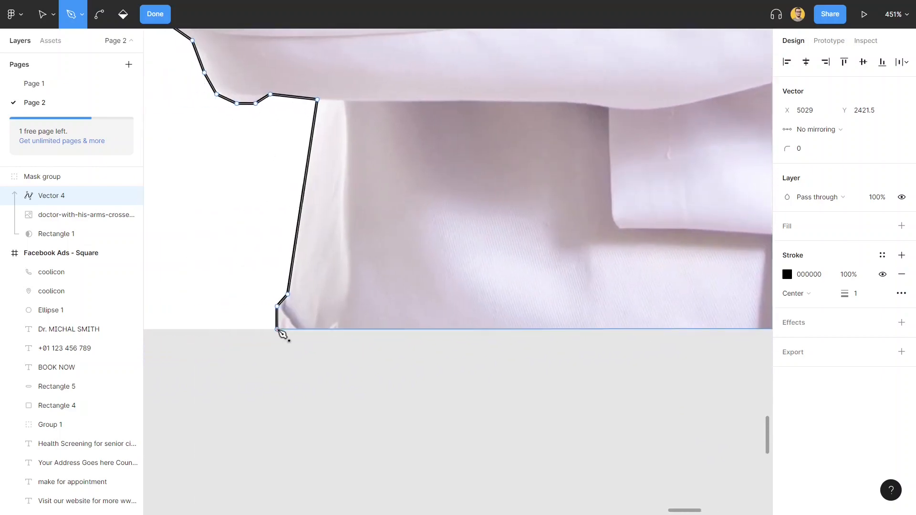
left_click(278, 329)
- Add a D9D9D9 fill to the closed doctor outline and leave vector editing
scroll(333, 315, "down", 10)
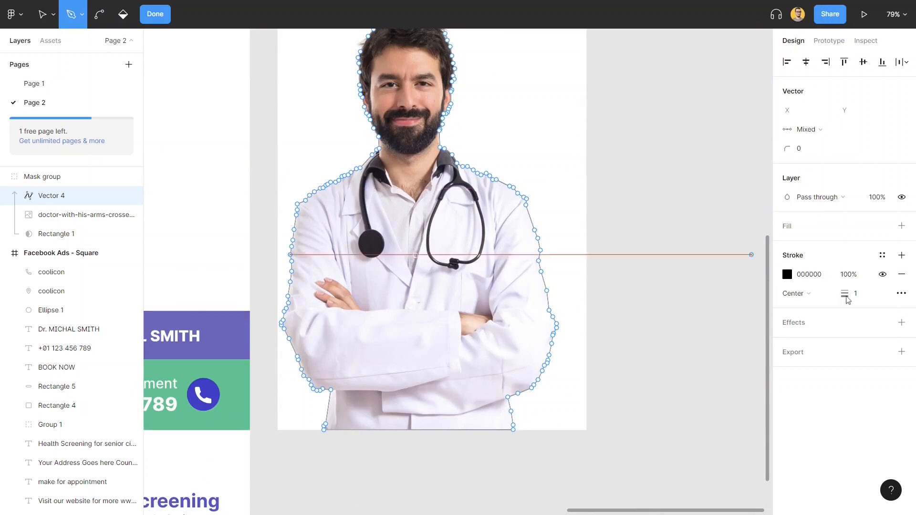
left_click(800, 231)
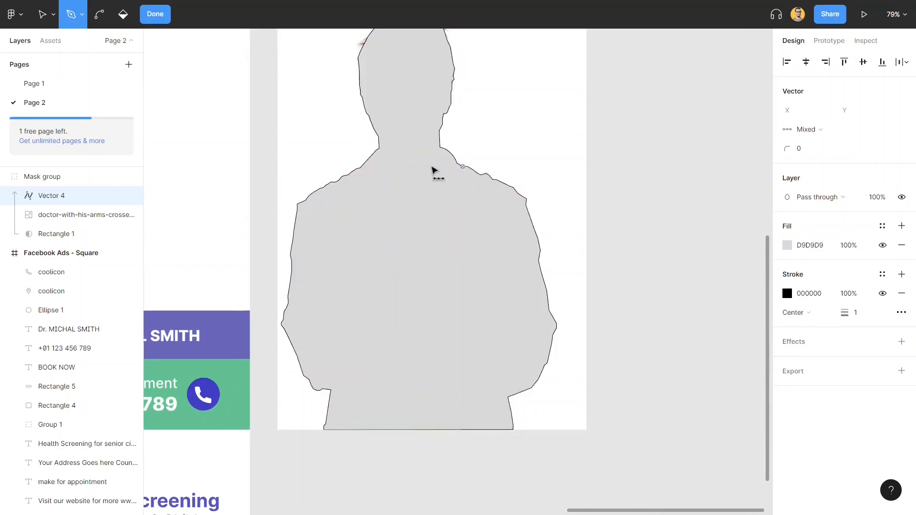
key("Escape")
- Move the Vector 4 outline out of Mask group to sit above it, collapse the group, and select both layers
scroll(292, 265, "down", 3)
left_click(289, 268)
double_click(297, 285)
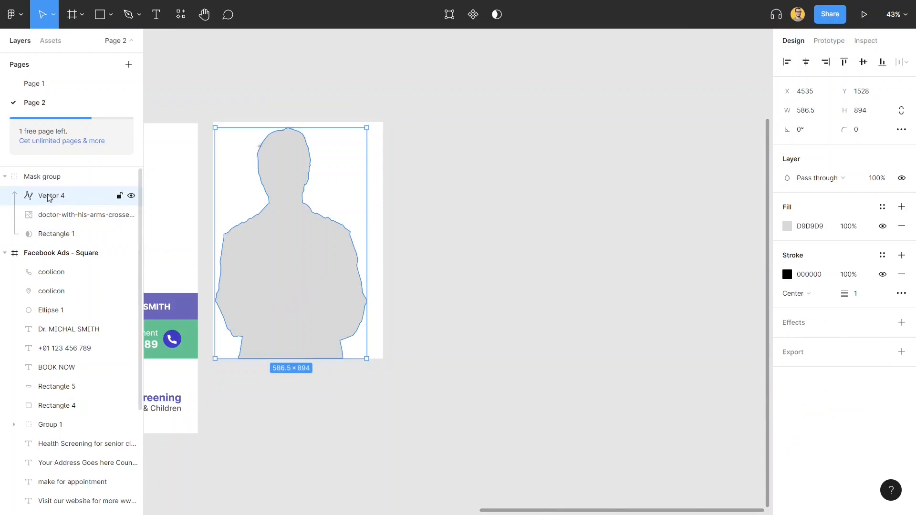
left_click_drag(49, 197, 51, 180)
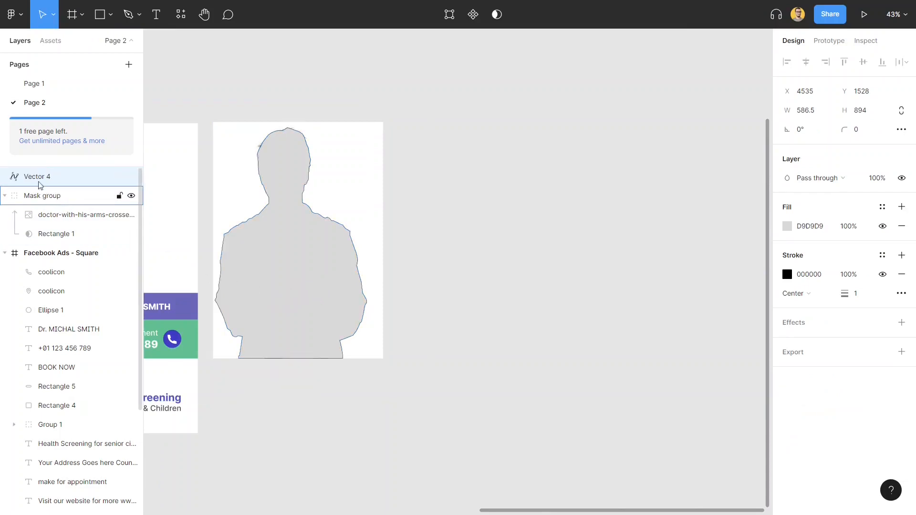
left_click(6, 198)
left_click_drag(456, 367, 290, 264)
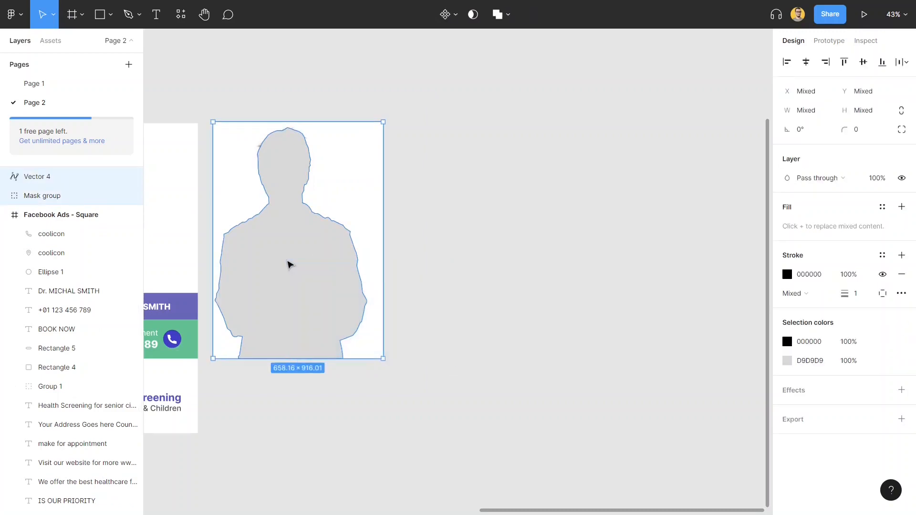
- Send the Vector 4 outline behind the doctor photo group and use it as a mask on that group
left_click(288, 248)
right_click(291, 293)
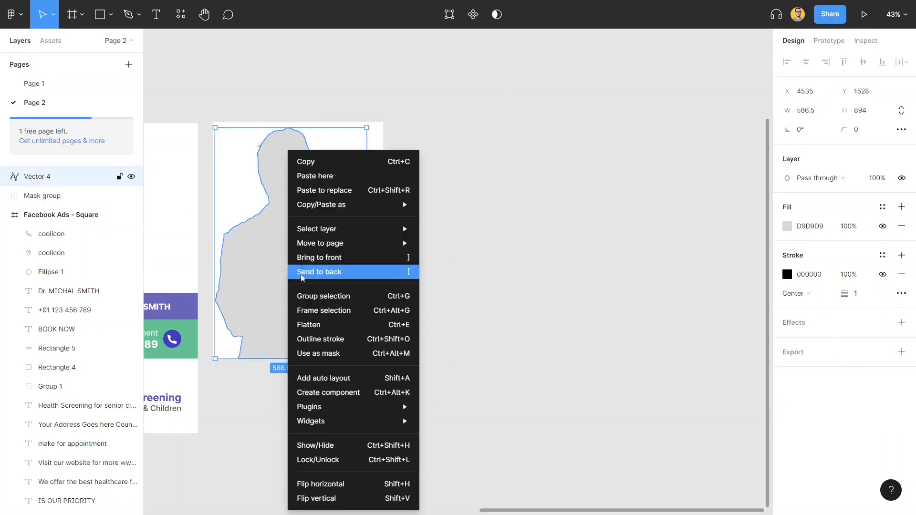
left_click(341, 271)
left_click_drag(370, 401, 285, 255)
right_click(285, 255)
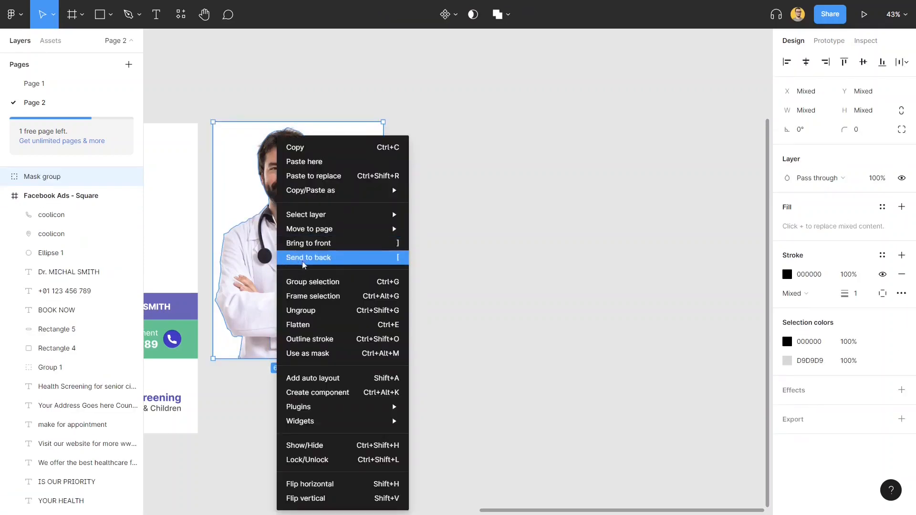
left_click(324, 353)
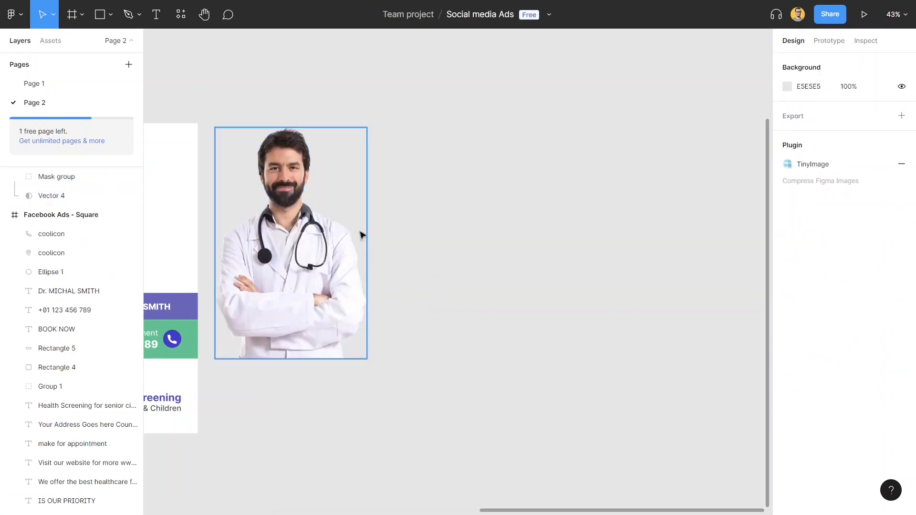
- Examine the doctor cutout's edges around the hair, shoulders, sleeves and coat hem
scroll(360, 233, "up", 5)
left_click_drag(539, 269, 584, 229)
scroll(524, 240, "down", 1)
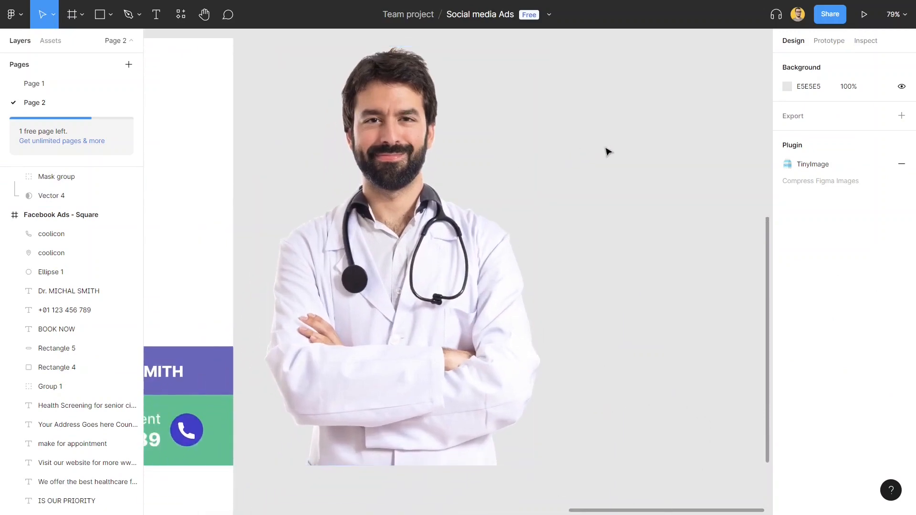
scroll(340, 124, "up", 3)
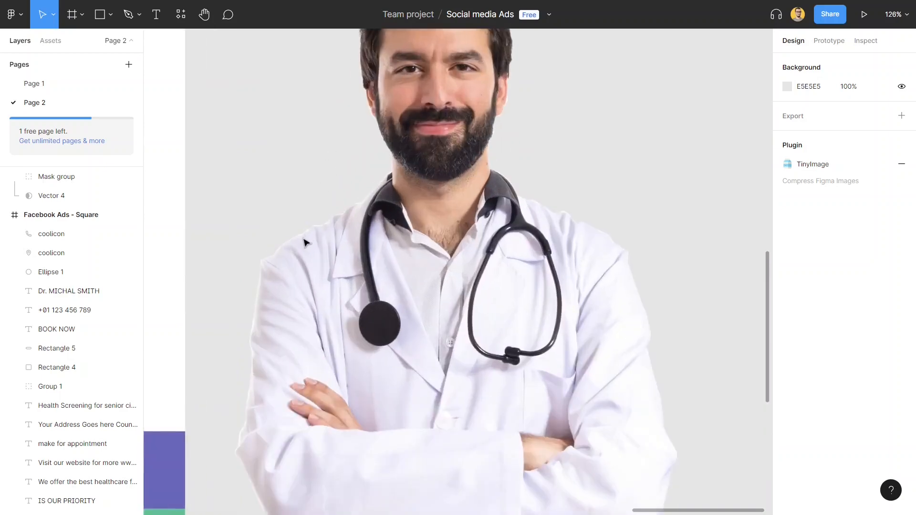
scroll(302, 241, "up", 2)
scroll(415, 141, "up", 5)
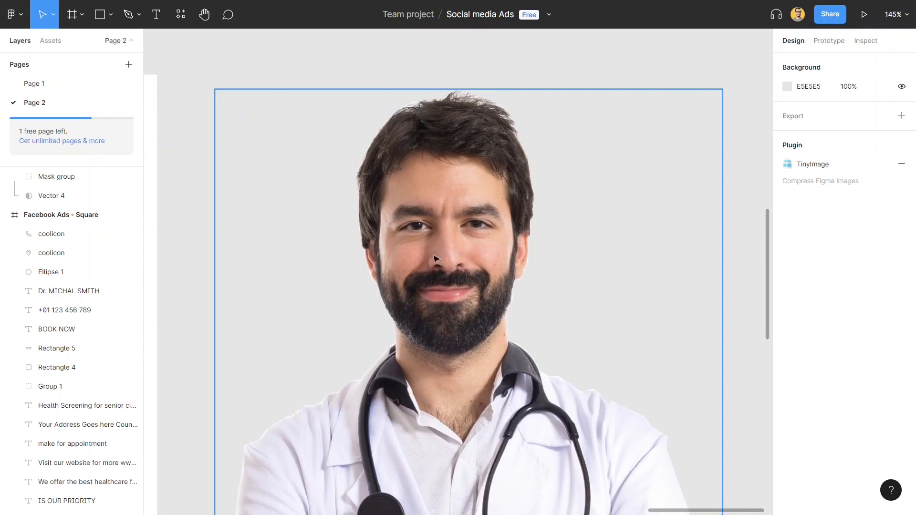
scroll(594, 298, "down", 9)
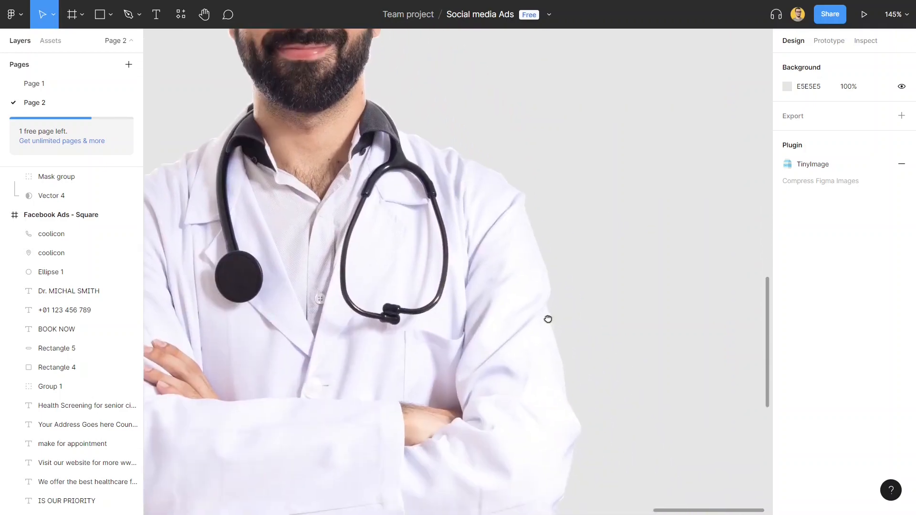
left_click_drag(536, 323, 579, 301)
left_click_drag(370, 349, 549, 384)
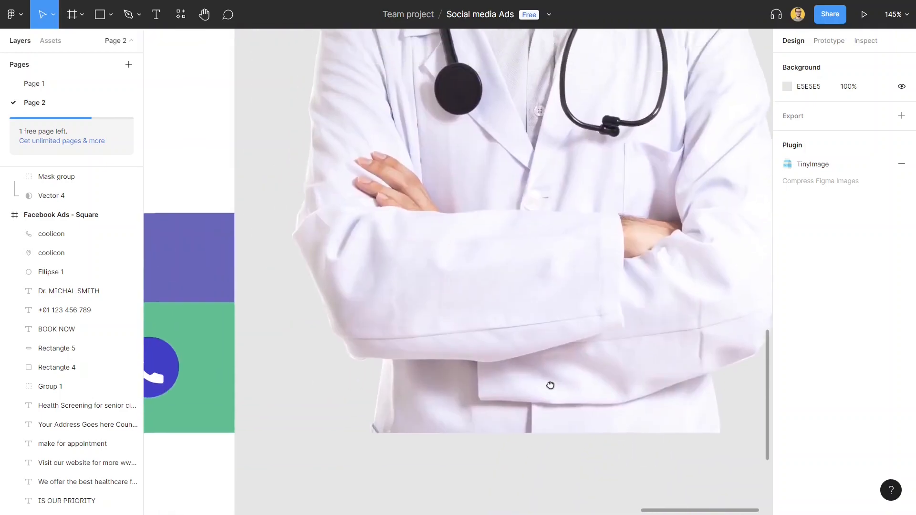
left_click_drag(547, 117, 518, 245)
scroll(518, 244, "down", 10)
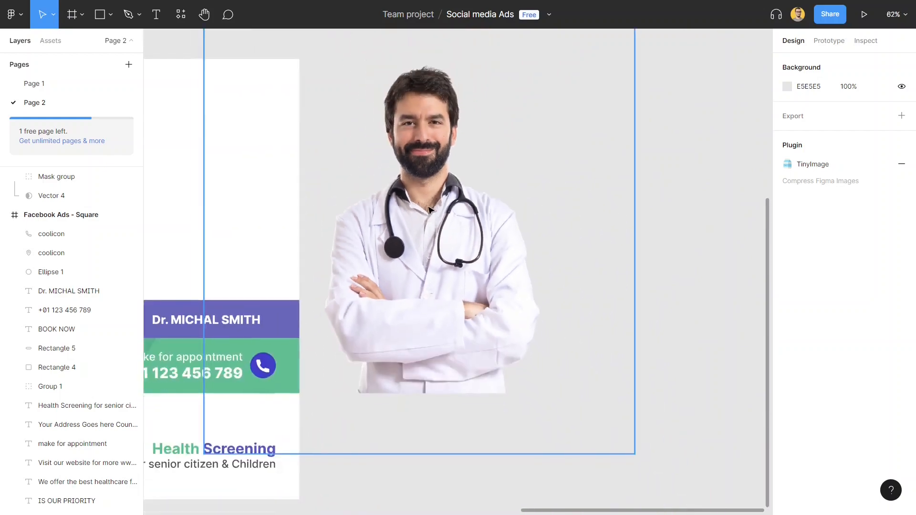
- Move the masked doctor into the Facebook Ads - Square frame at X 615, Y 17 and send it to the back
left_click_drag(397, 221, 531, 270)
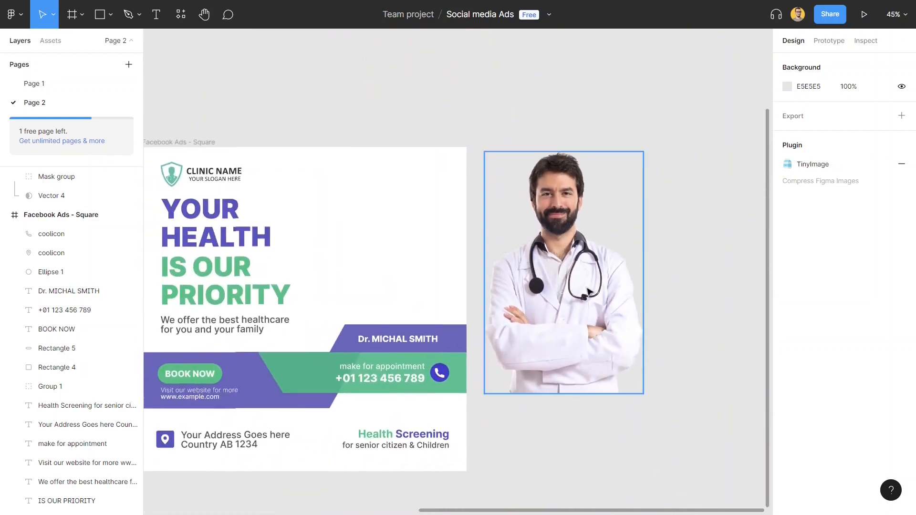
left_click_drag(588, 291, 414, 292)
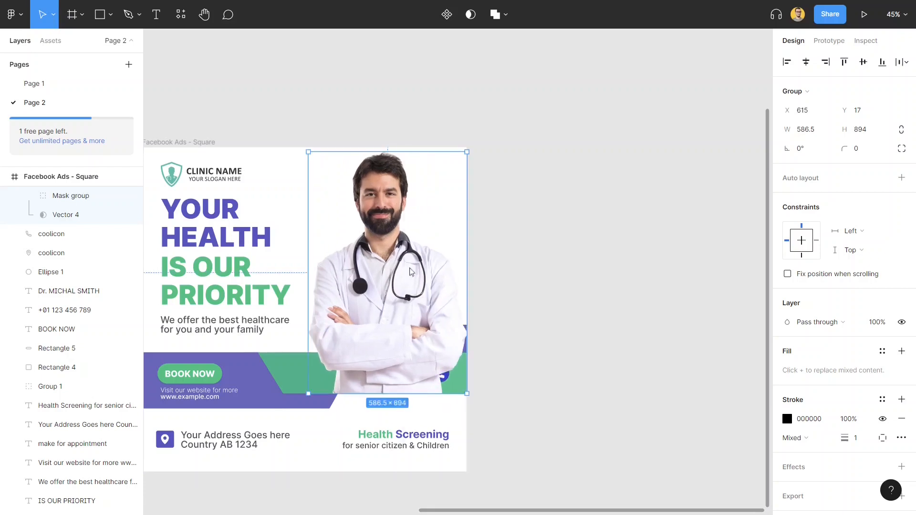
right_click(412, 272)
left_click(455, 259)
left_click(486, 222)
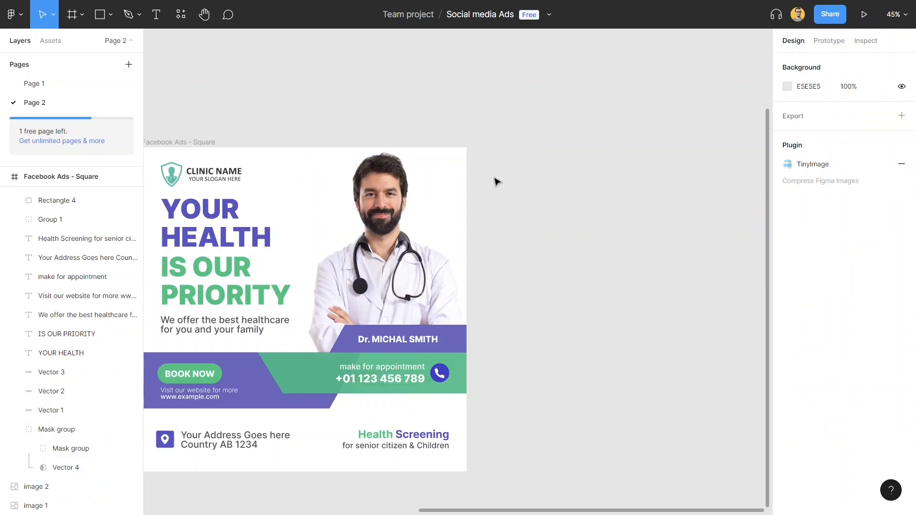
- Draw a rectangle about 787 × 901 and place it on the empty canvas beside the ad frame at X 4540, Y 1244
left_click_drag(496, 181, 599, 169)
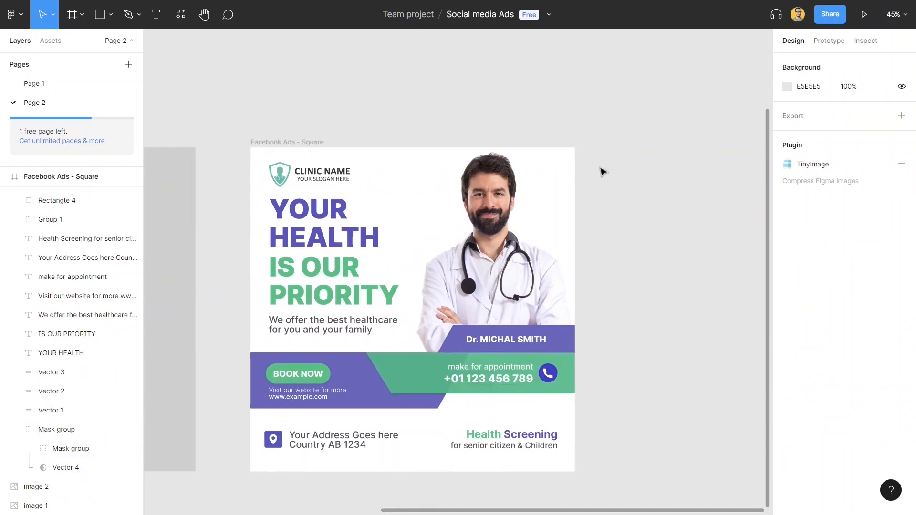
mouse_move(657, 151)
left_mouse_down()
mouse_move(585, 147)
mouse_move(644, 145)
left_mouse_up()
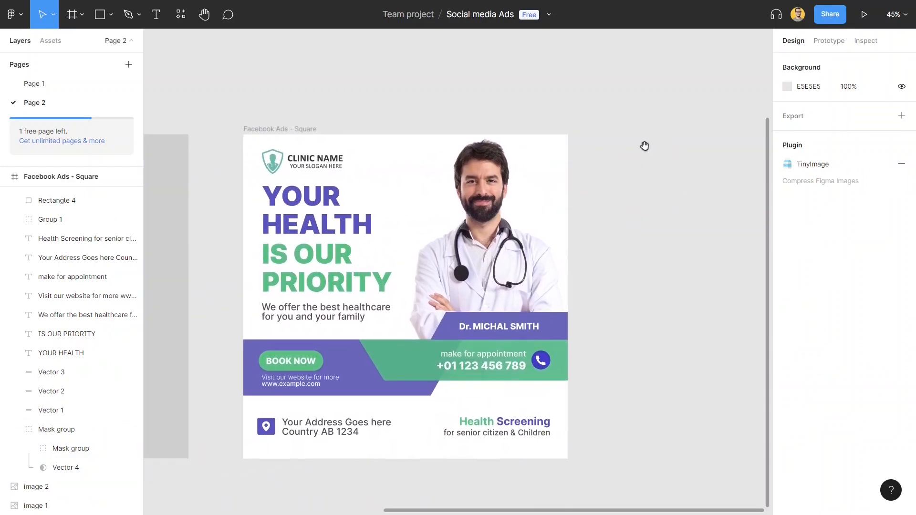
scroll(644, 146, "down", 3)
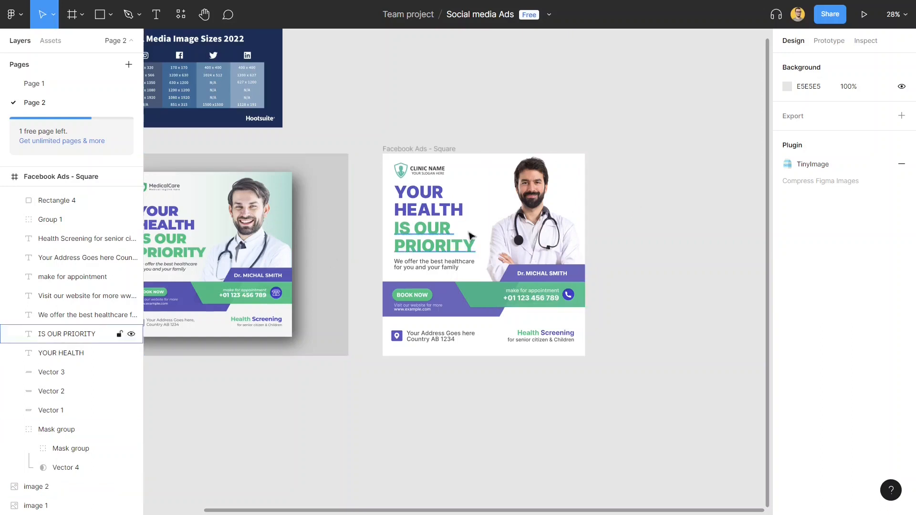
left_click_drag(657, 181, 586, 208)
left_click_drag(573, 87, 641, 223)
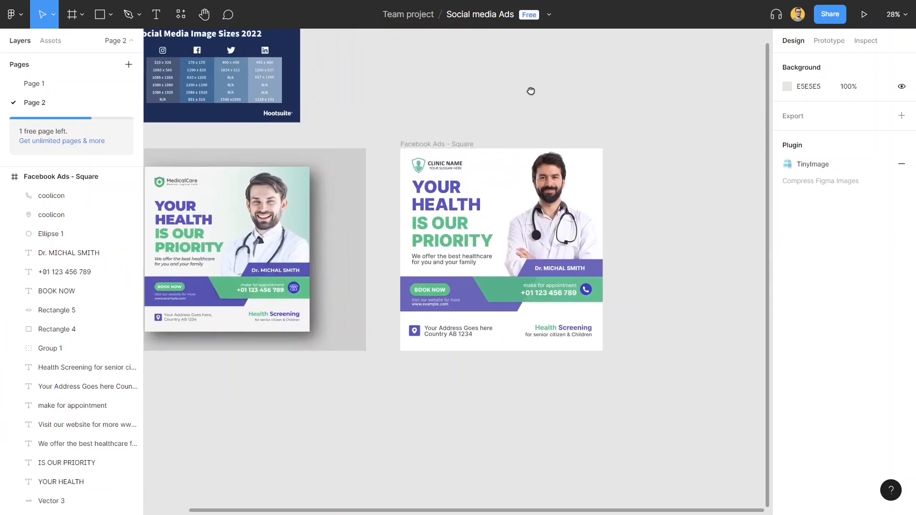
left_click(100, 14)
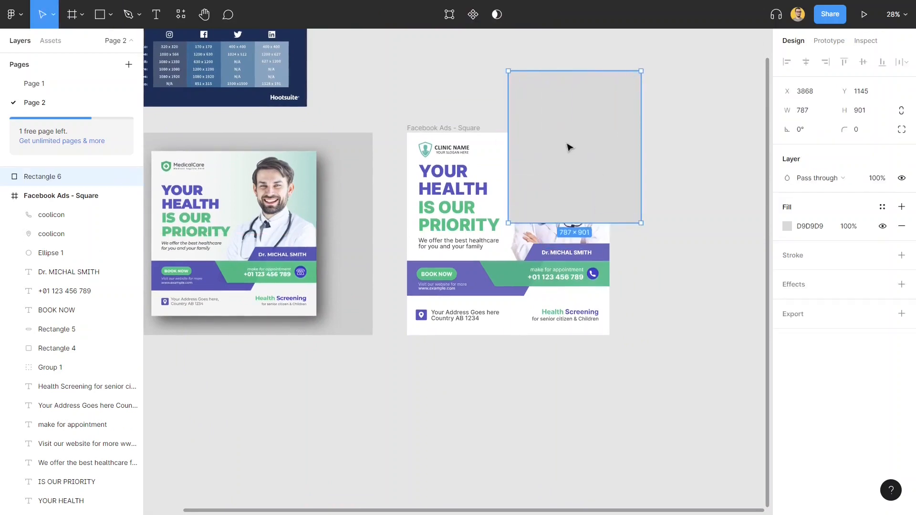
left_click_drag(569, 146, 682, 163)
left_click_drag(687, 327, 667, 320)
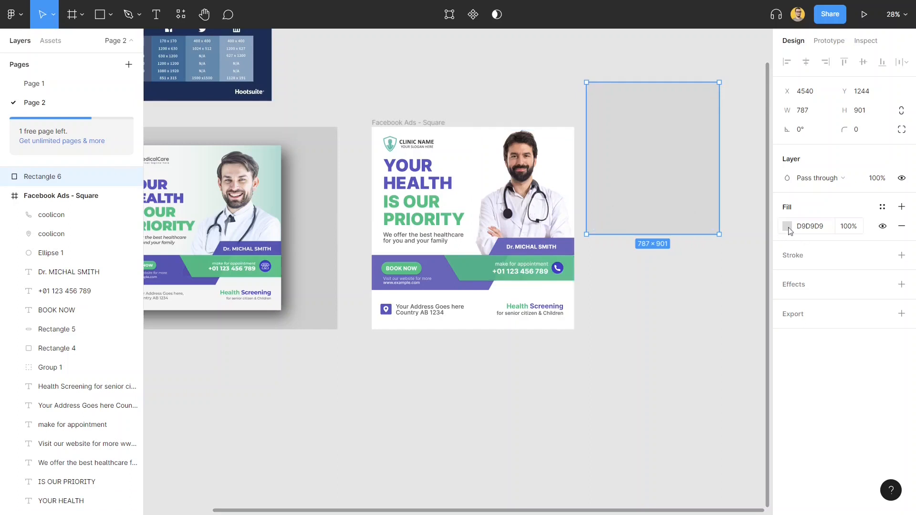
- Change the rectangle's fill to a linear gradient and sample B3E1D7 from the reference ad's background for its first stop
left_click(787, 227)
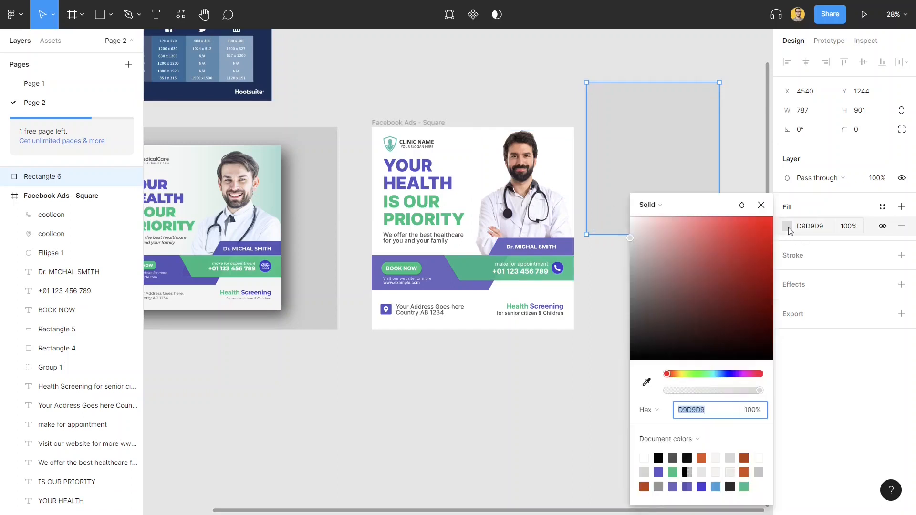
left_click(680, 207)
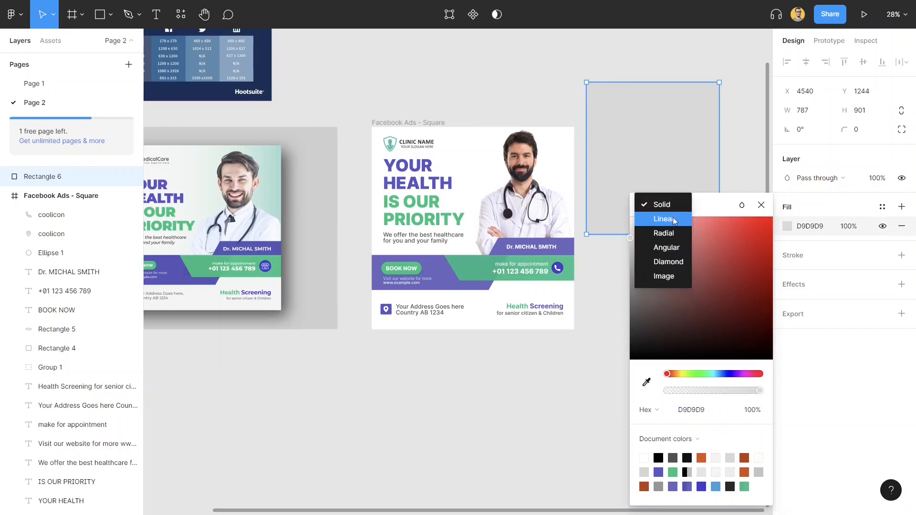
left_click(673, 218)
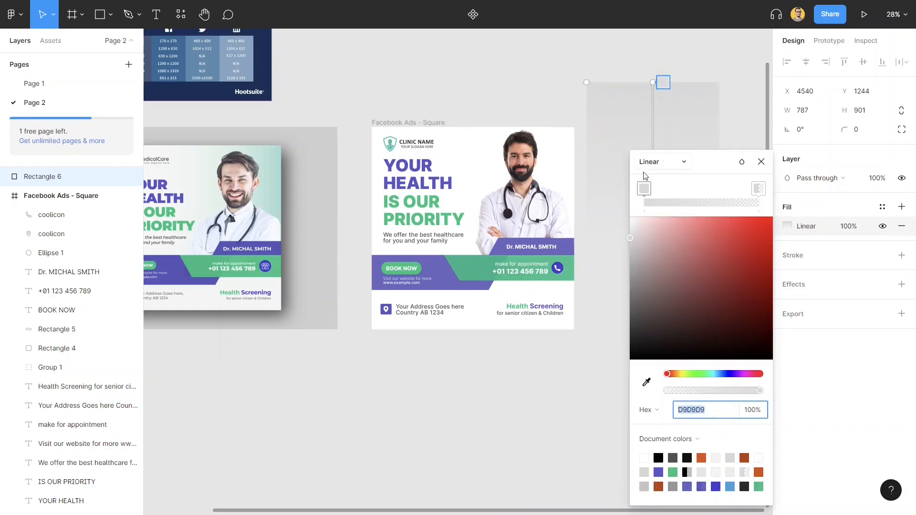
left_click(688, 124)
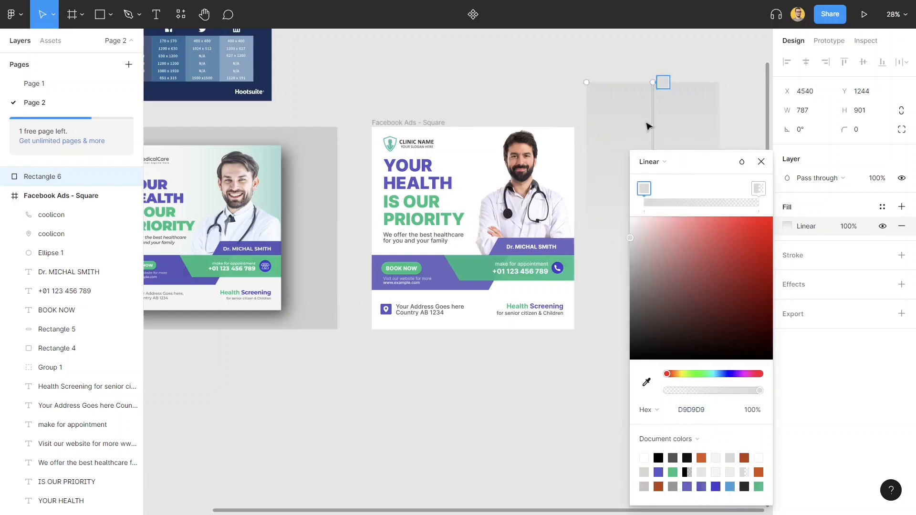
left_click_drag(708, 160, 709, 237)
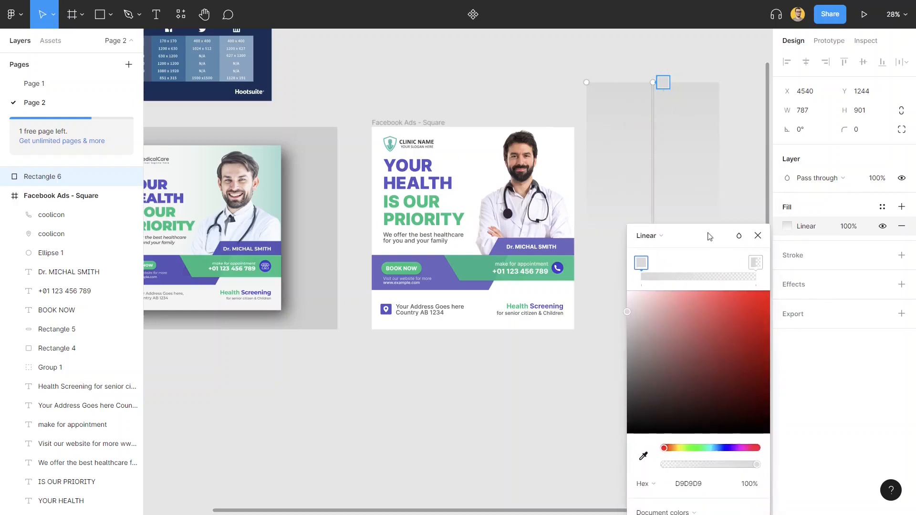
left_click(643, 456)
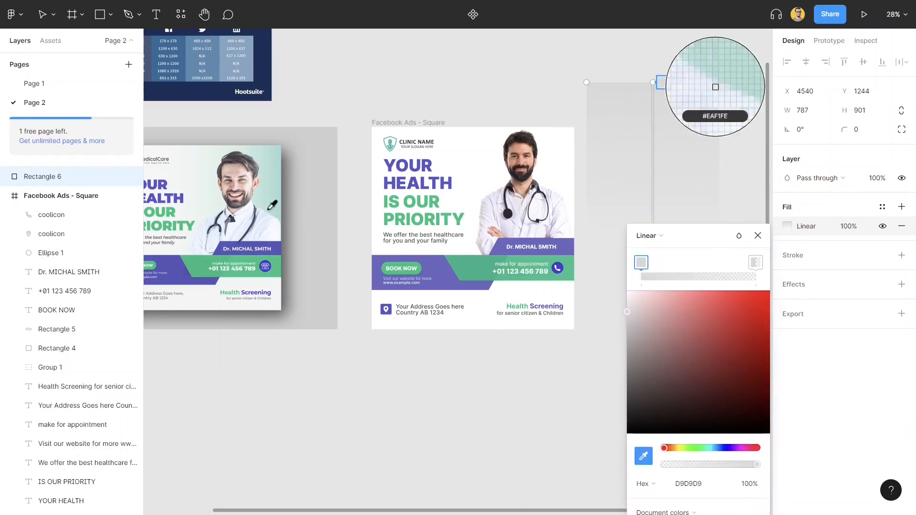
left_click(273, 177)
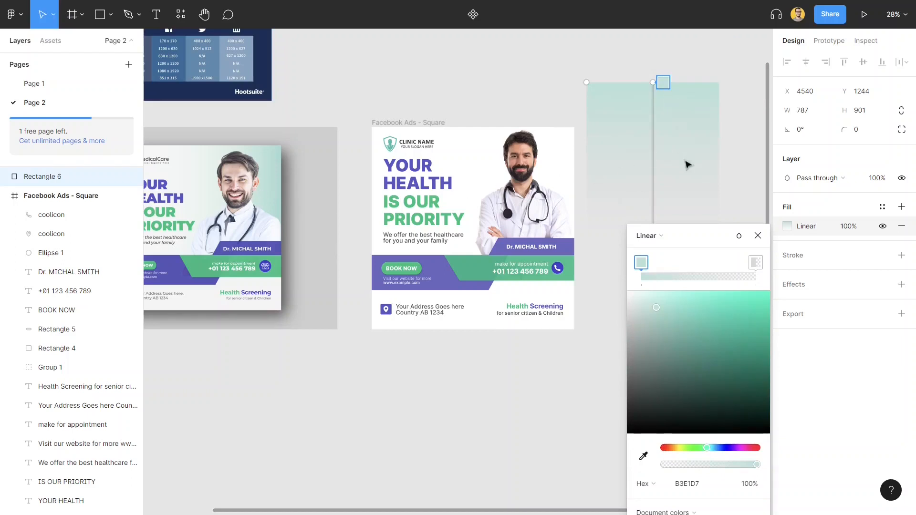
- Move the gradient's transparent stop to about the midpoint and set the B3E1D7 stop's opacity to 50%
left_click_drag(755, 263, 488, 206)
left_click(537, 452)
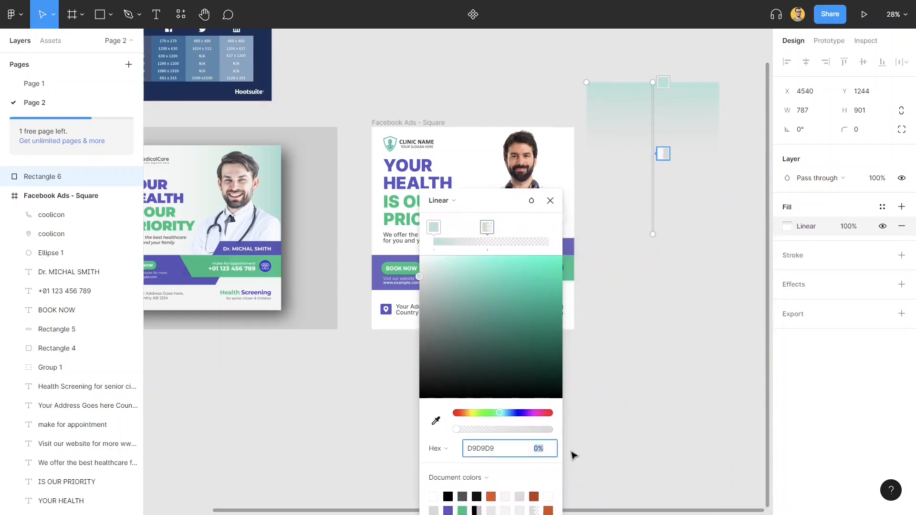
left_click(434, 227)
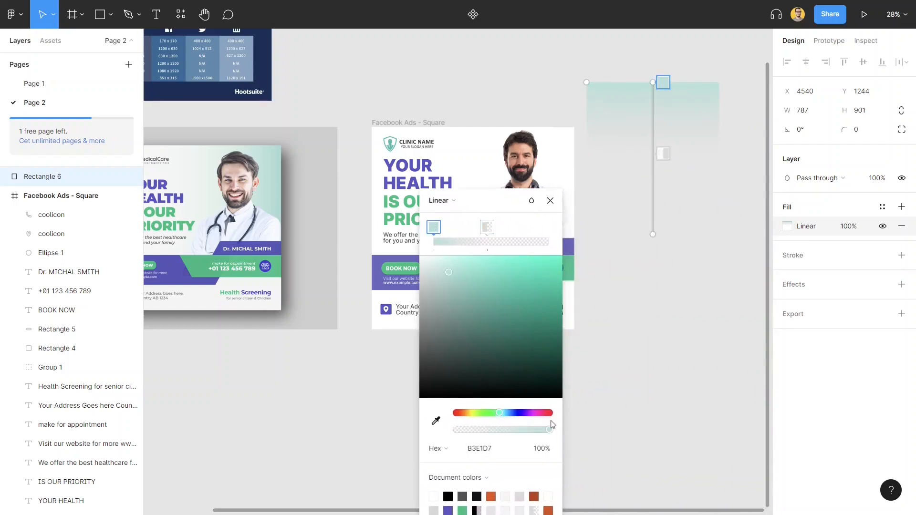
left_click(543, 449)
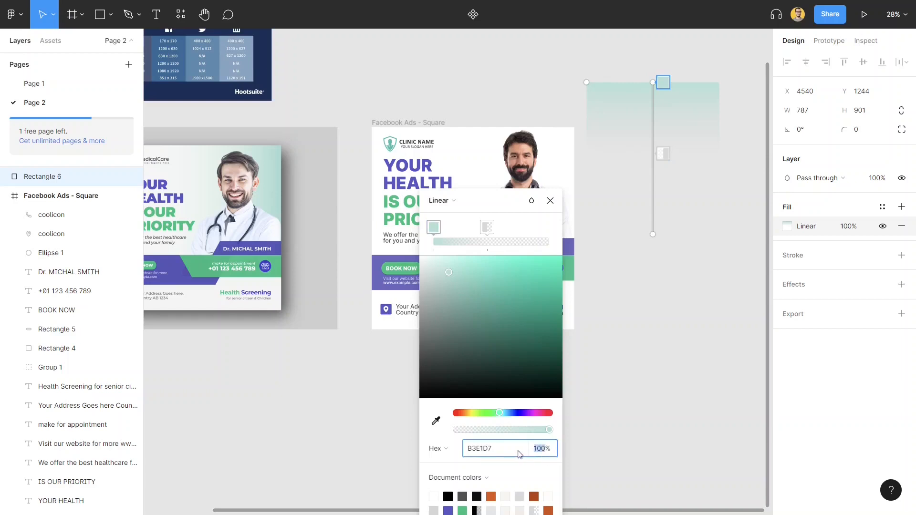
type("50")
key("Return")
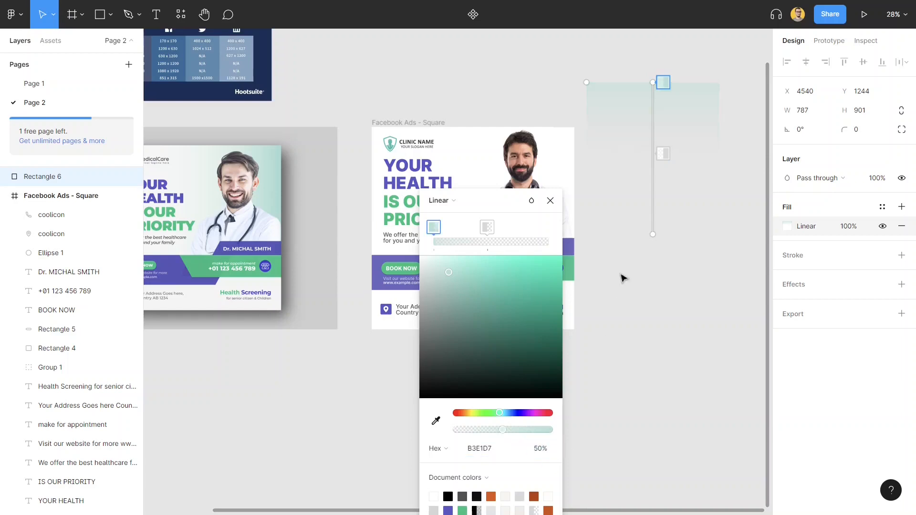
left_click_drag(492, 205, 702, 250)
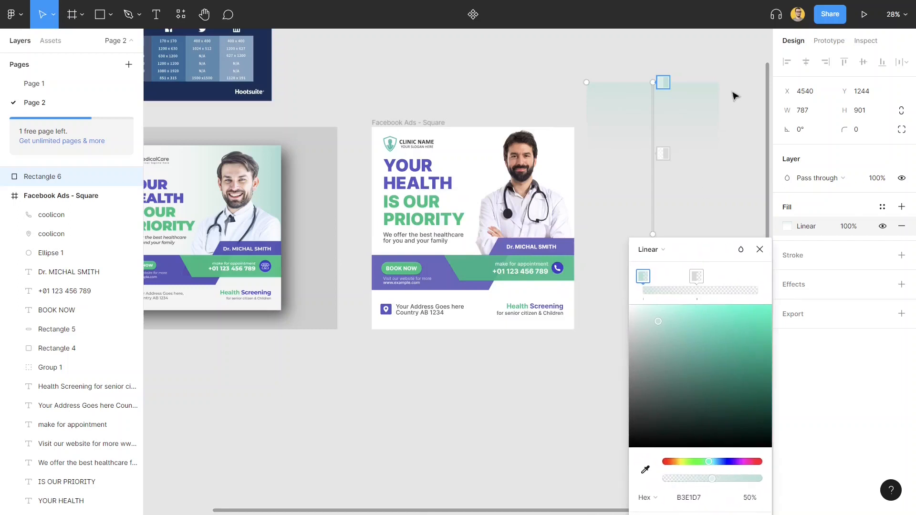
- Rotate the gradient rectangle to about -89.79° so its green side faces right
right_click(637, 103)
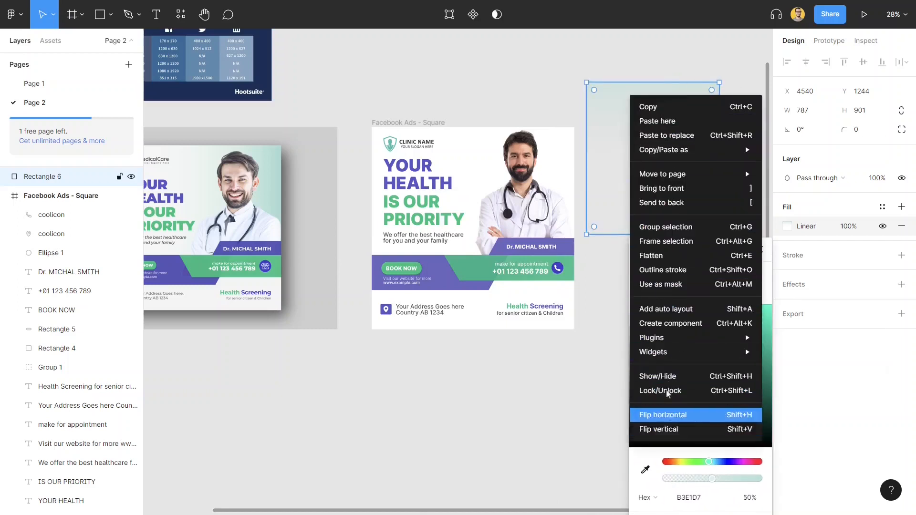
left_click(649, 89)
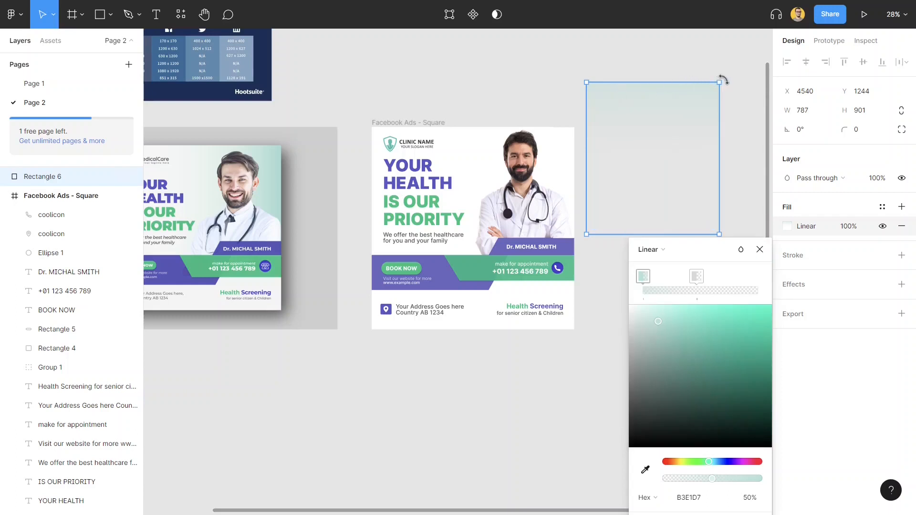
left_click_drag(723, 79, 767, 258)
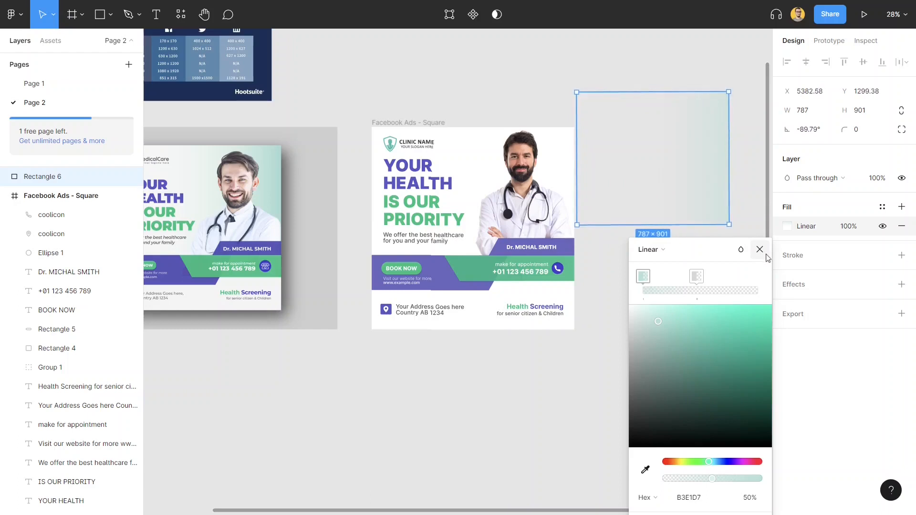
left_click(742, 167)
- Move the gradient rectangle into the ad frame over the doctor at X 1234.99, Y -108 and send it to the back
left_click(679, 160)
left_click_drag(684, 153, 552, 163)
right_click(552, 163)
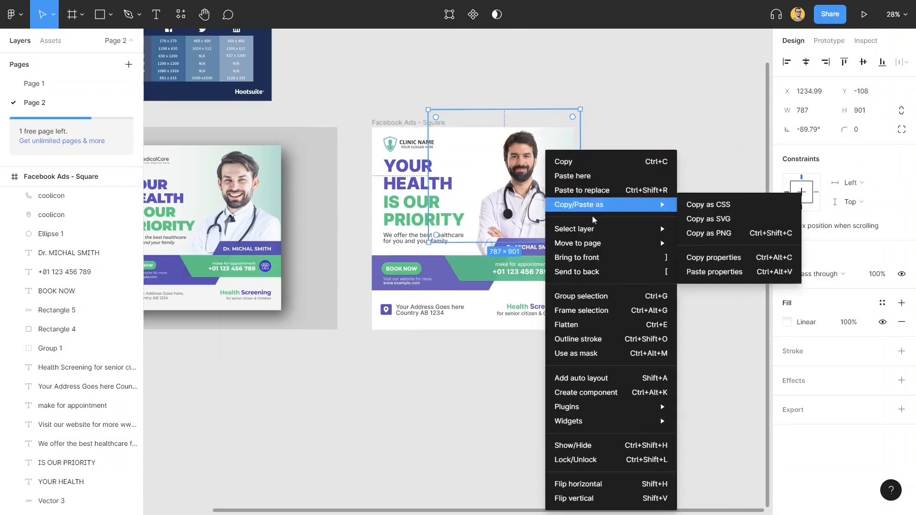
left_click(597, 269)
scroll(578, 179, "up", 1)
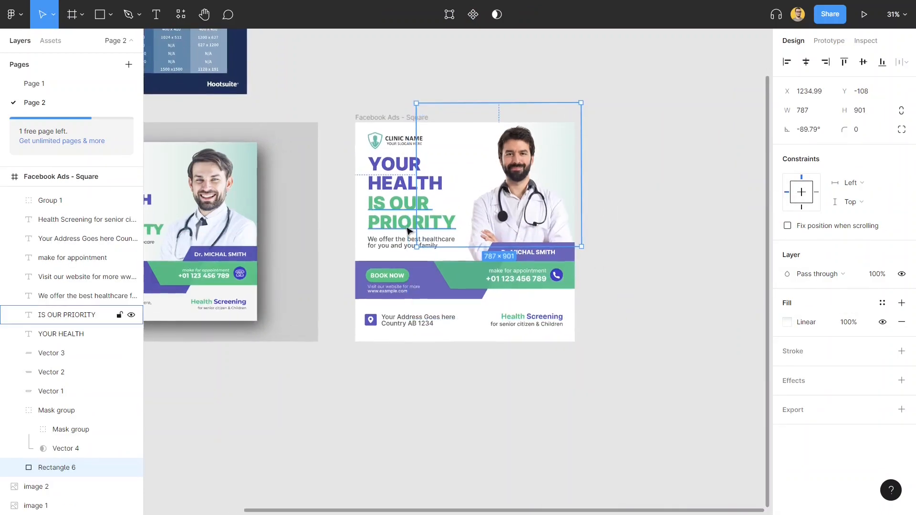
- Resize the gradient rectangle to 767.58 × 1237.22, spanning the ad frame's width from its upper edge to the purple band
left_click_drag(416, 237, 406, 264)
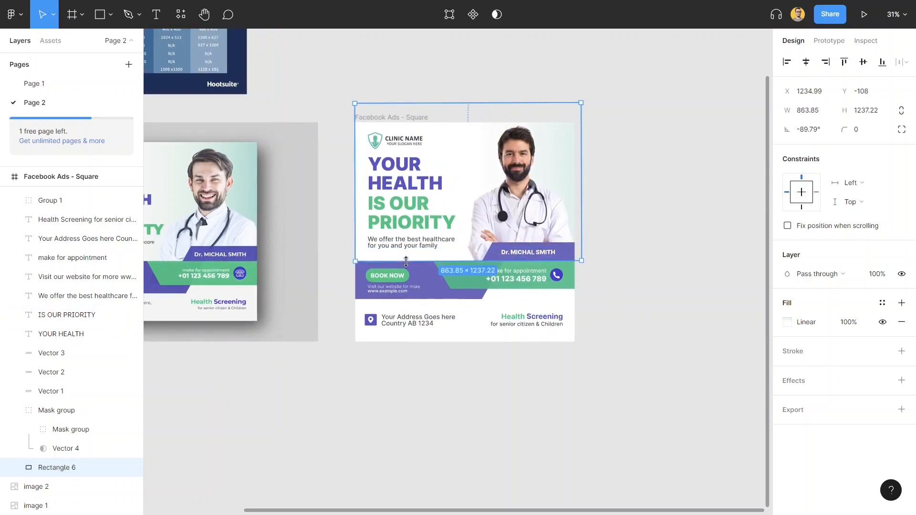
scroll(666, 152, "left", 2)
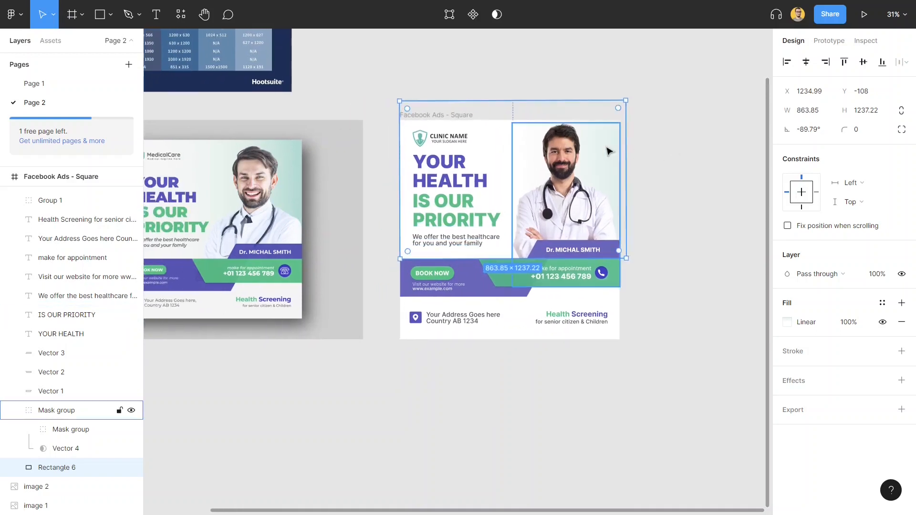
left_click(603, 130)
left_click(622, 143)
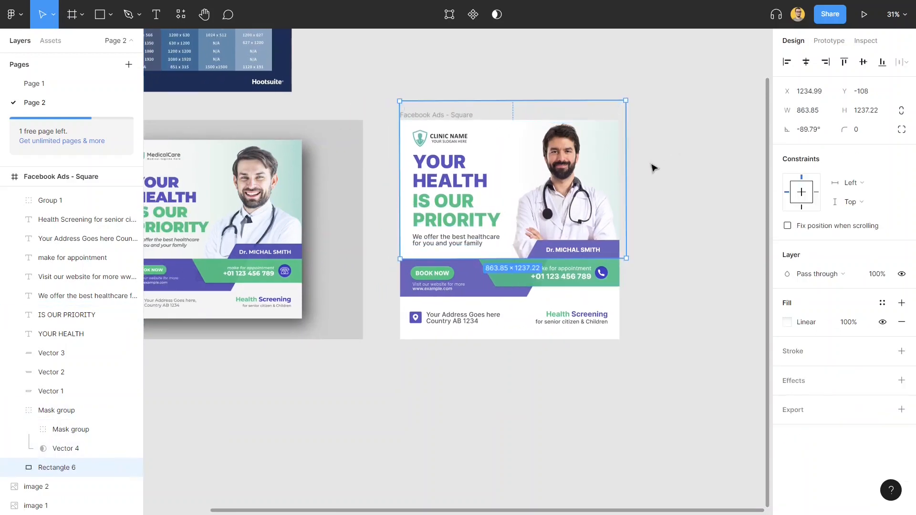
left_click_drag(567, 98, 564, 117)
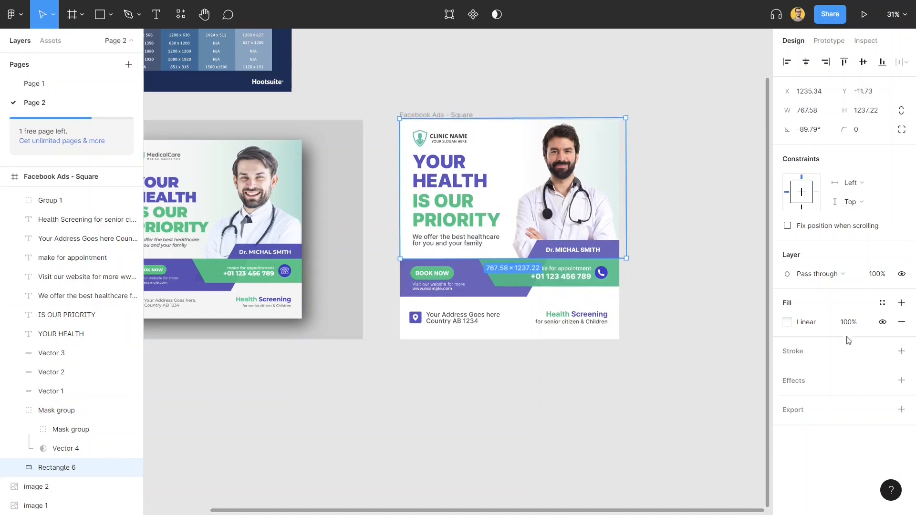
- Try opacities of 75% and 80% for the B3E1D7 stop of the rectangle's gradient fill
left_click(787, 322)
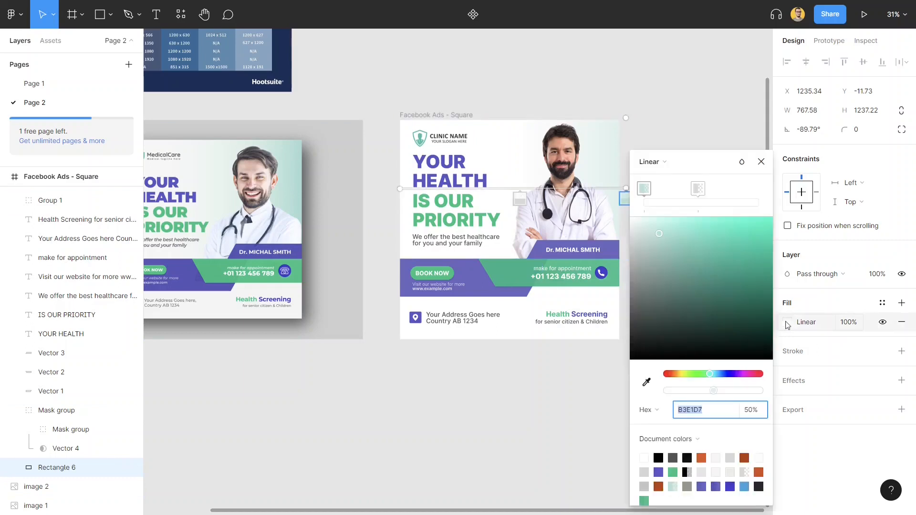
left_click(645, 190)
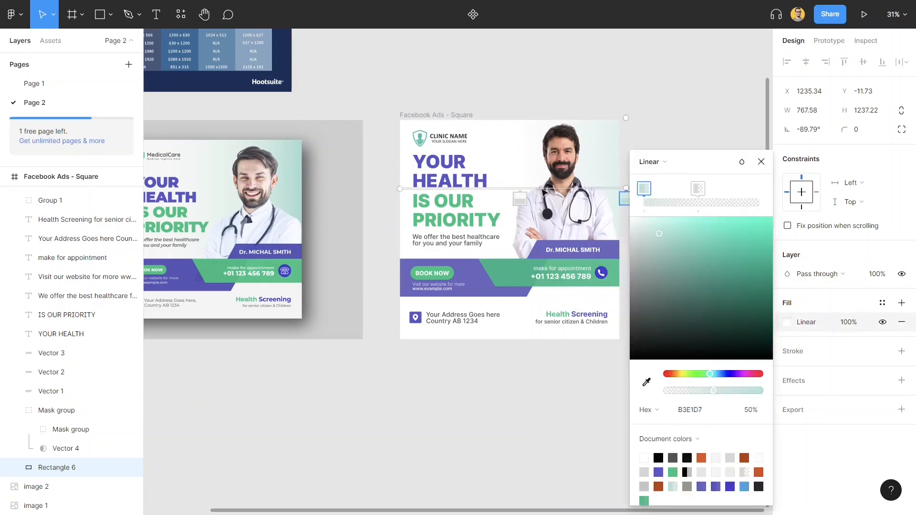
left_click(750, 410)
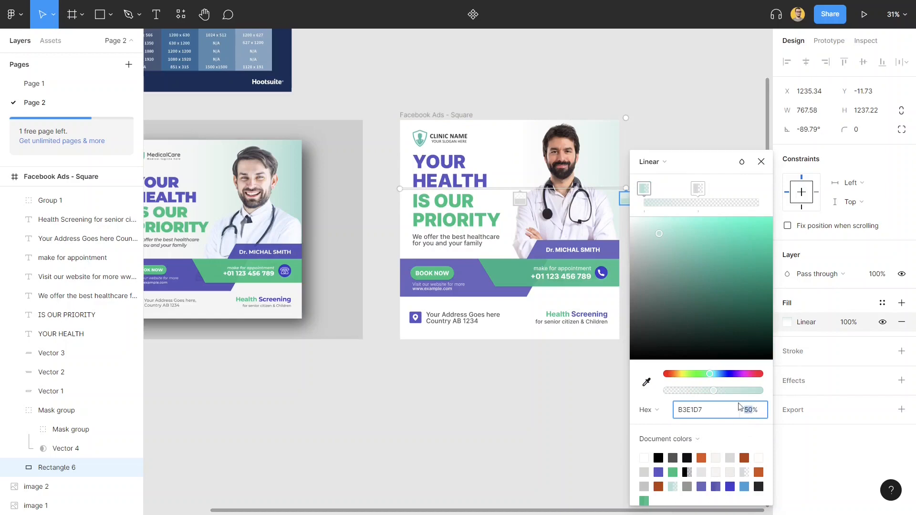
type("75")
key("Return")
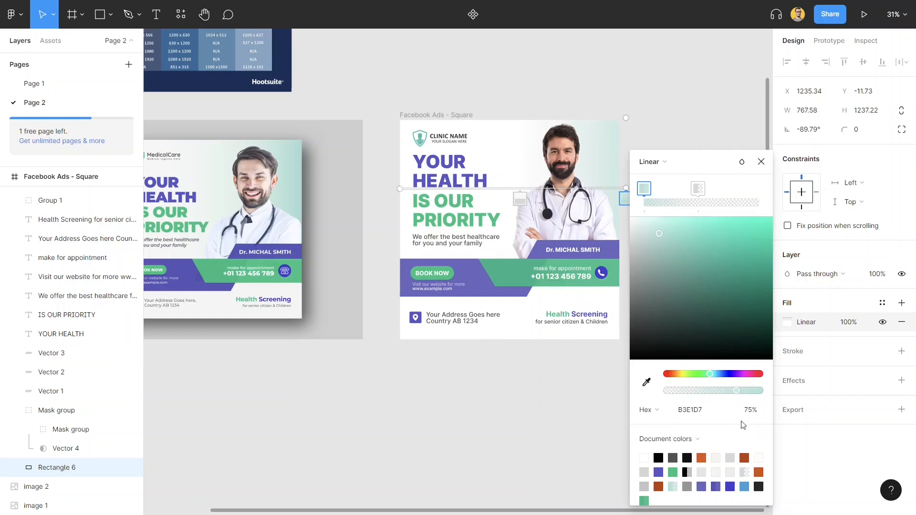
left_click(756, 413)
type("8")
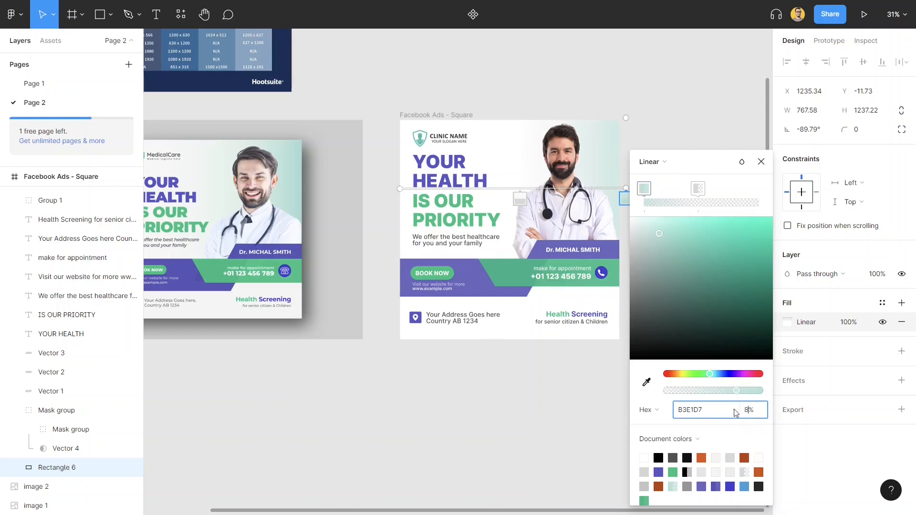
type("0")
key("Return")
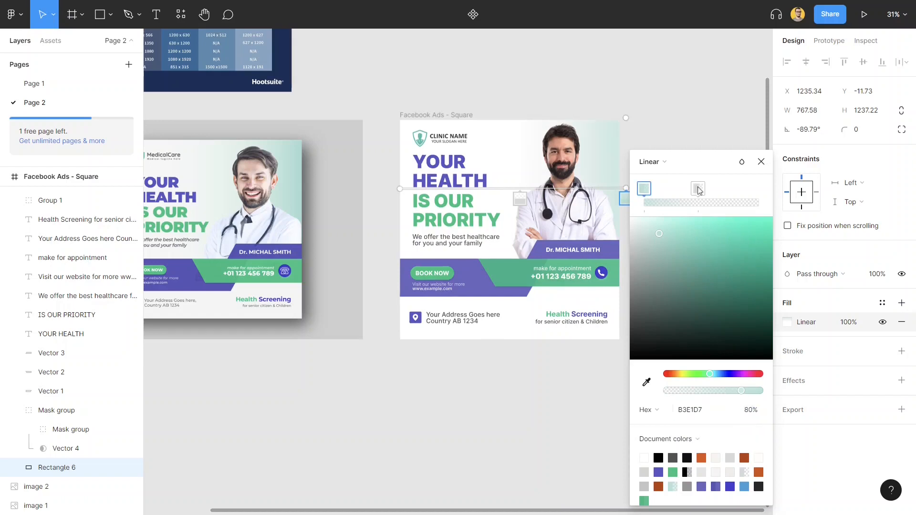
- Move the gradient's transparent stop to about three quarters of its length and set the B3E1D7 stop's opacity to 90%
left_click_drag(520, 198, 442, 200)
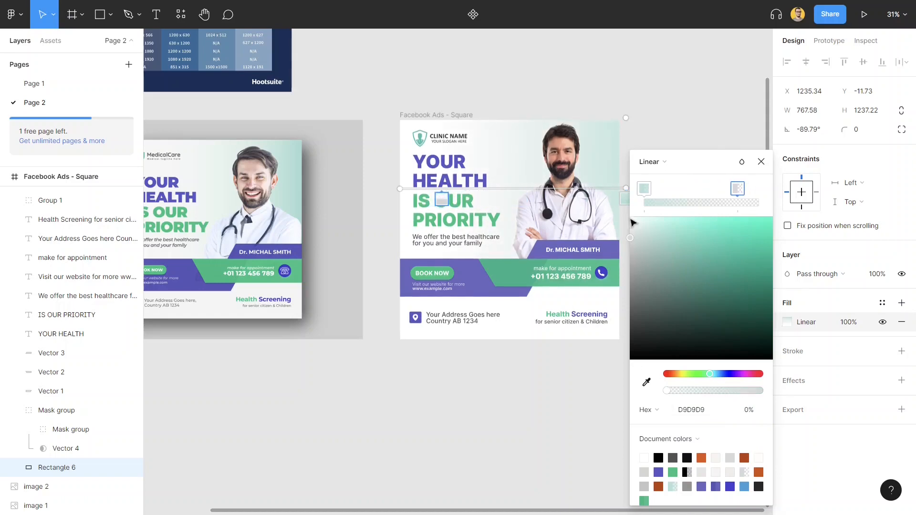
left_click(643, 190)
left_click(751, 412)
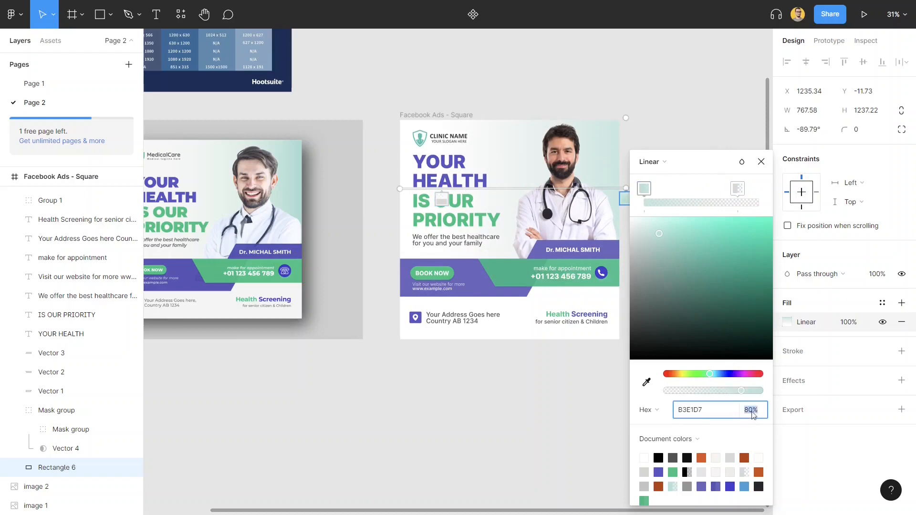
type("90")
key("Return")
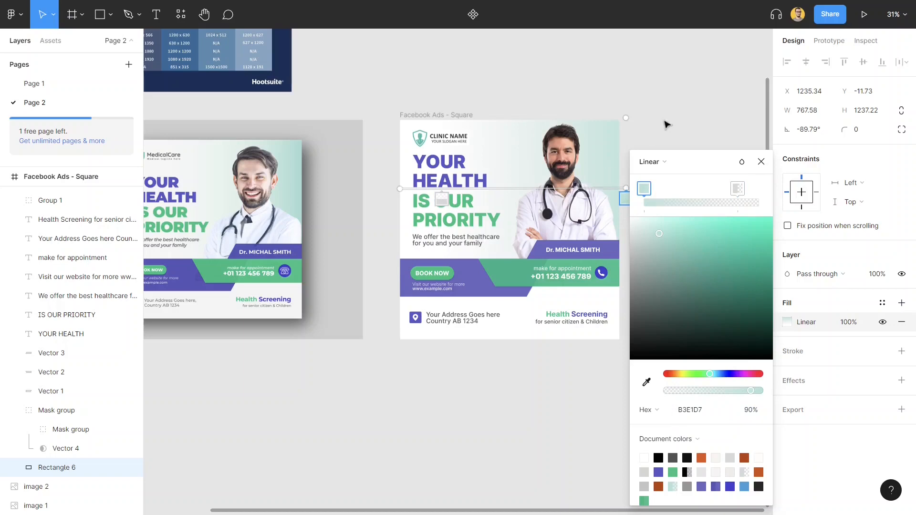
mouse_move(445, 199)
left_mouse_down()
mouse_move(570, 200)
mouse_move(454, 201)
mouse_move(462, 203)
left_mouse_up()
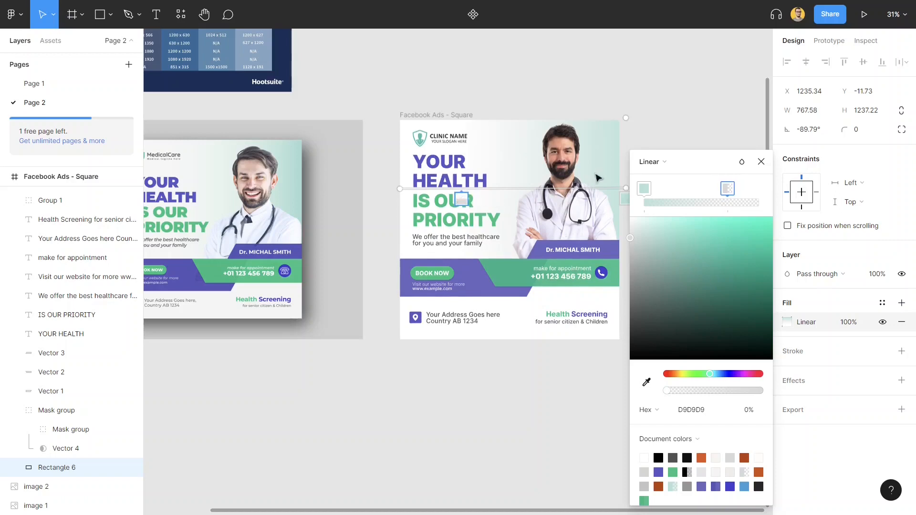
left_click(691, 111)
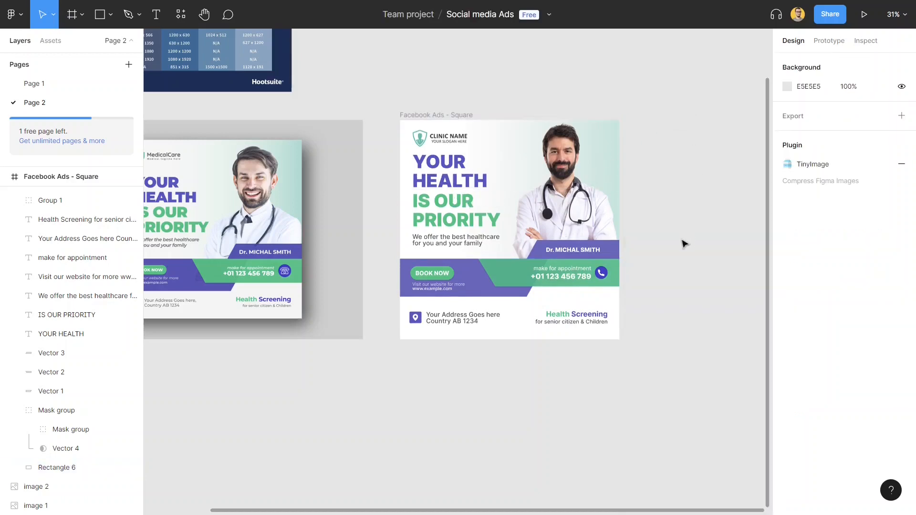
- Shrink the gradient rectangle's height value to 1207.91 so its green side ends near the ad frame's edge
left_click_drag(651, 235, 676, 227)
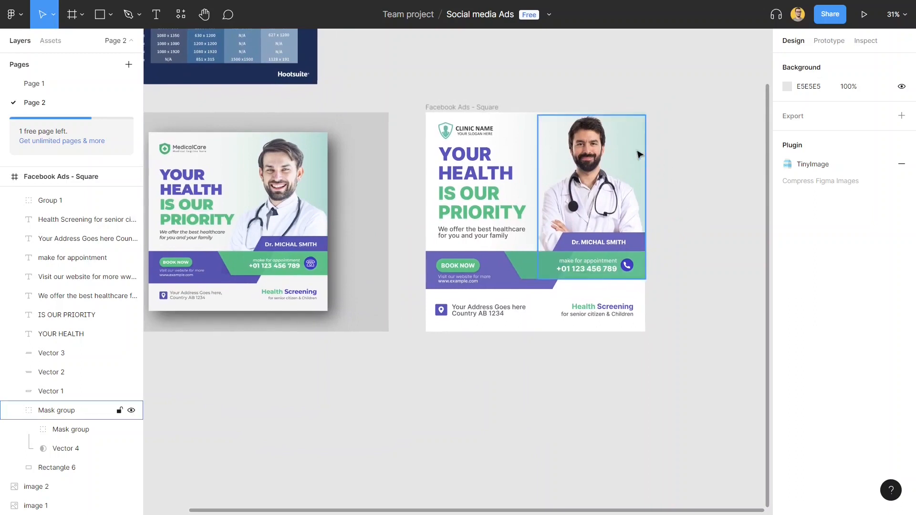
left_click(521, 133)
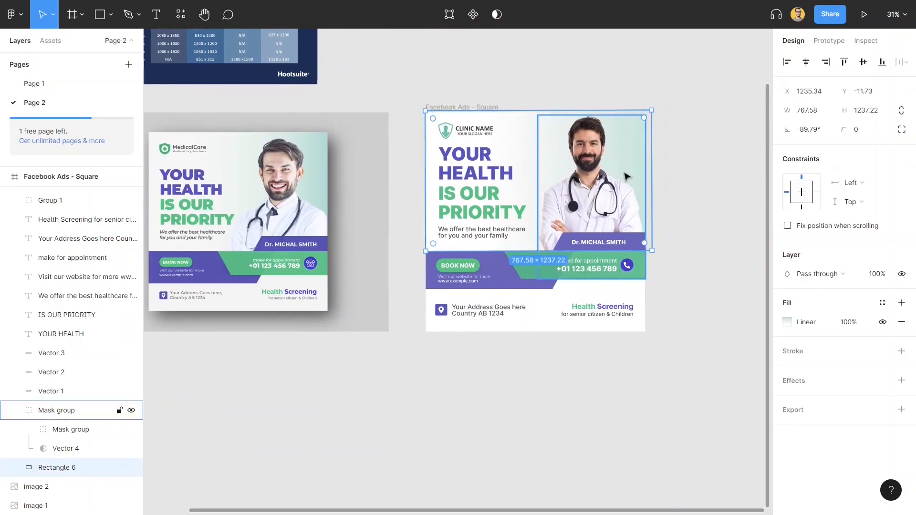
left_click_drag(648, 176, 647, 178)
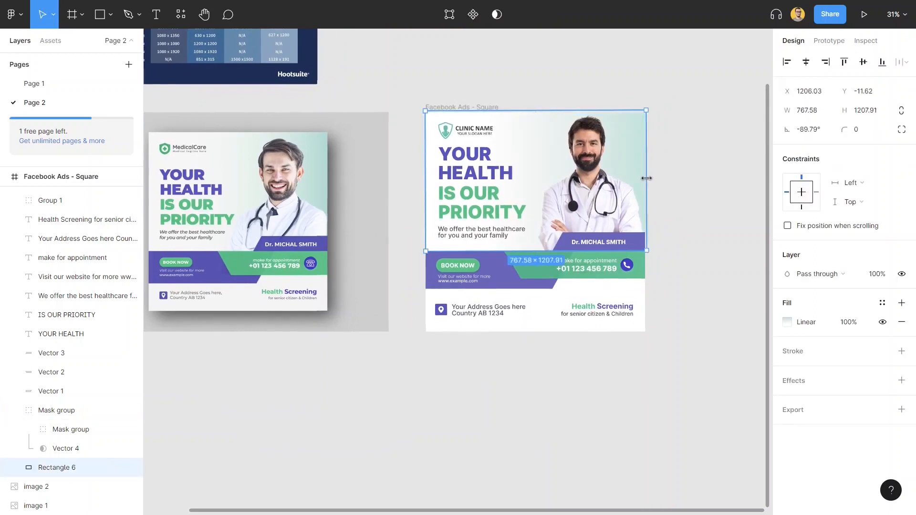
left_click(689, 181)
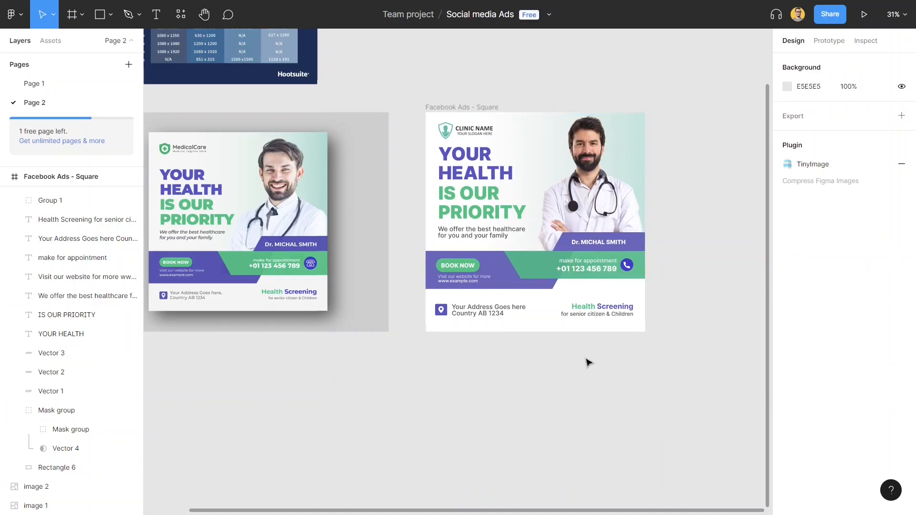
- Examine the Social Media Image Sizes 2022 chart for the dimensions of the other ad formats
left_click_drag(373, 376, 436, 373)
left_click(439, 272)
left_click(522, 382)
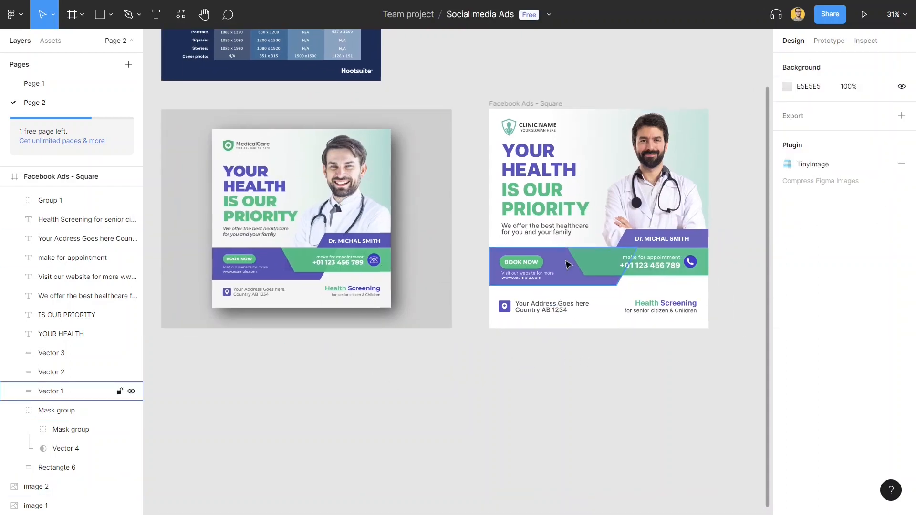
left_click_drag(515, 70, 533, 162)
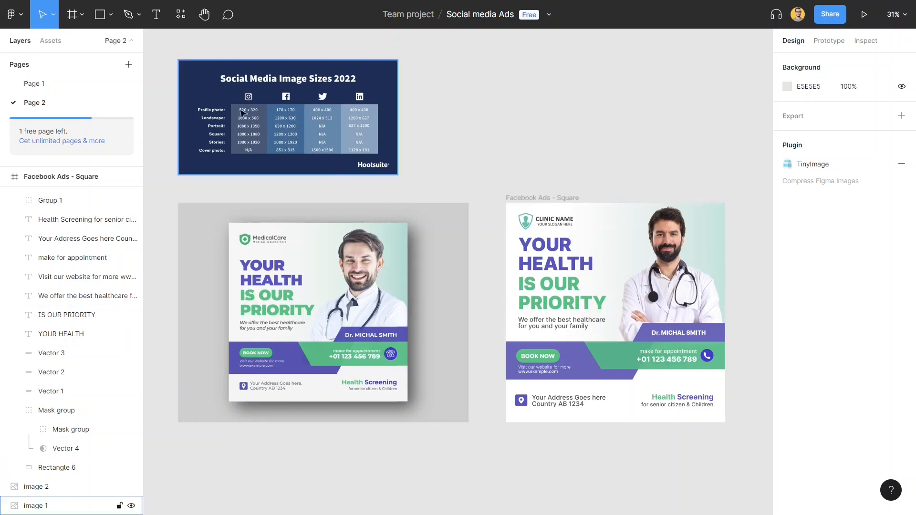
scroll(242, 113, "up", 5)
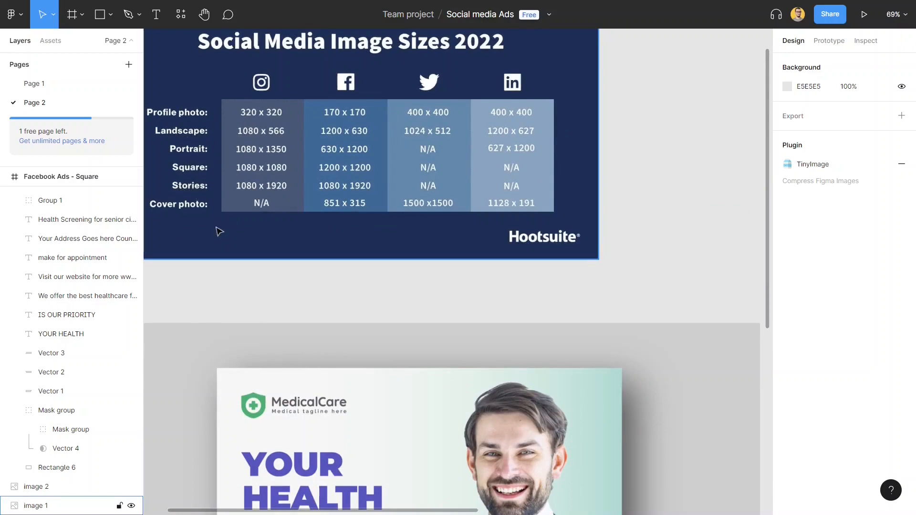
scroll(344, 215, "down", 5)
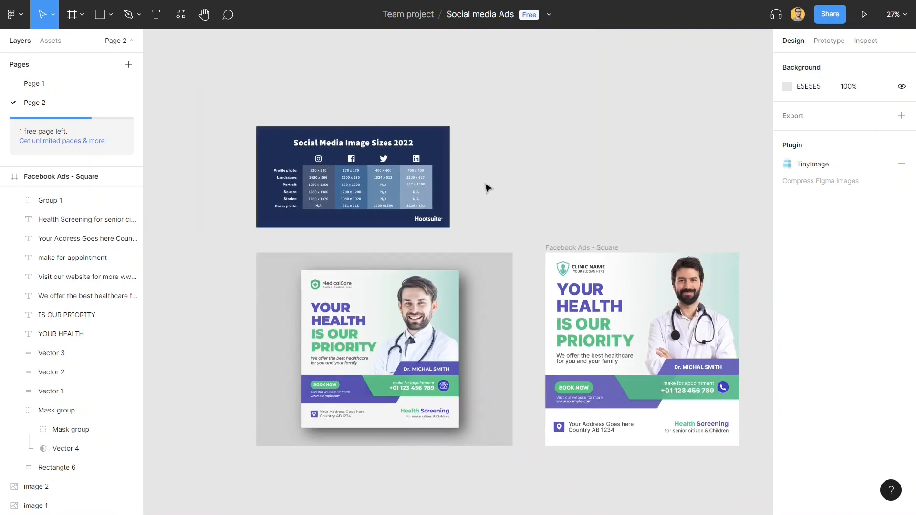
- Draw a trial frame of 1102 × 662 beside the size chart and undo it
left_click(74, 16)
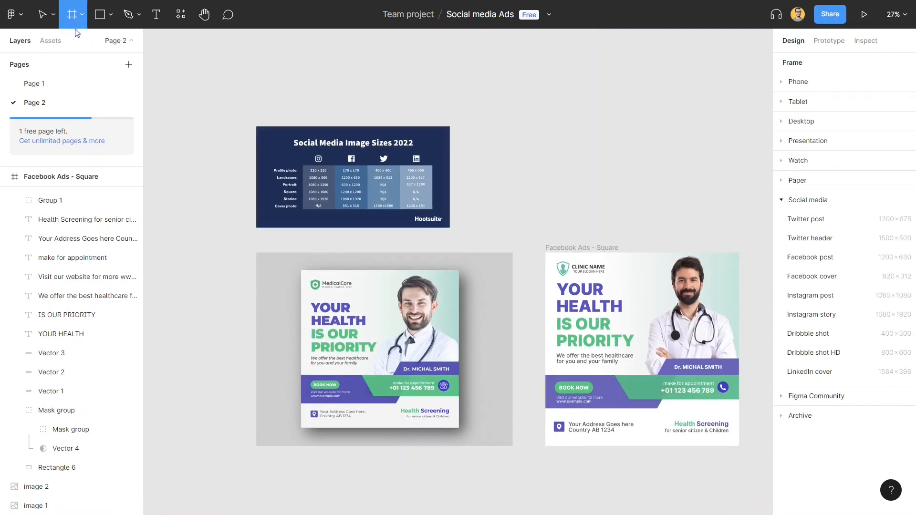
left_click_drag(500, 98, 678, 205)
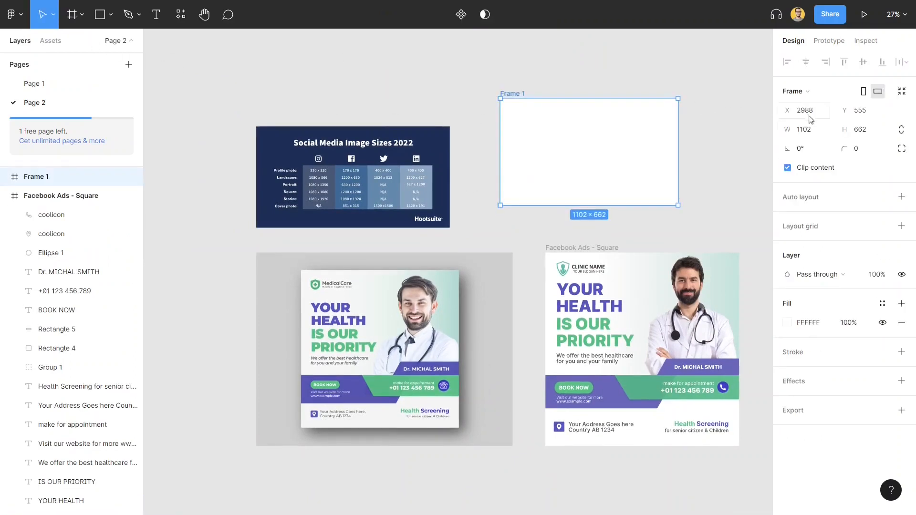
left_click(696, 86)
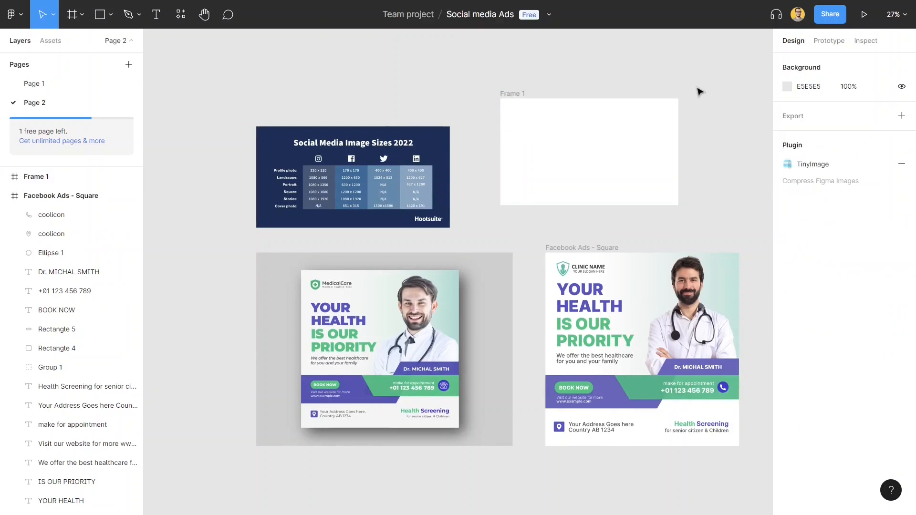
key("ctrl+z")
key("ctrl+z")
- Shift the reference ad image down to Y 1541 and undo the move
left_click_drag(634, 202, 596, 138)
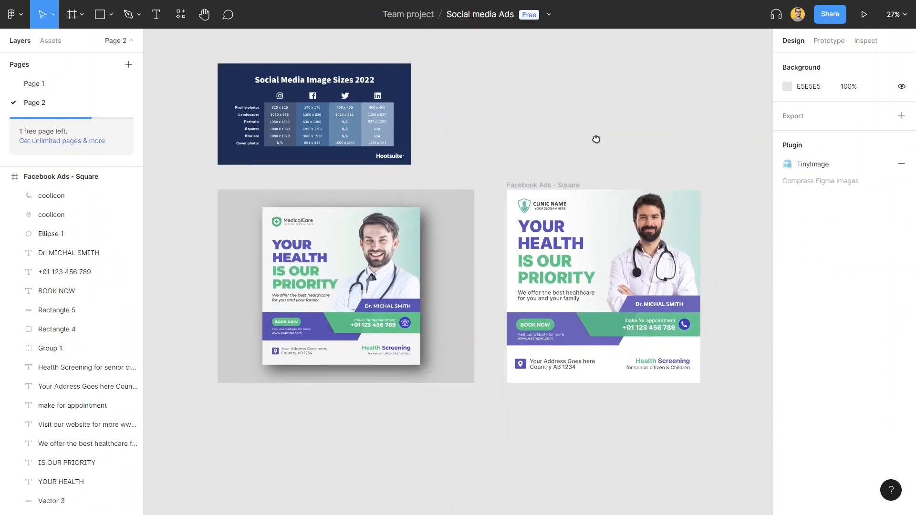
scroll(608, 177, "down", 1)
left_click(477, 324)
left_click(511, 430)
key("ctrl+z")
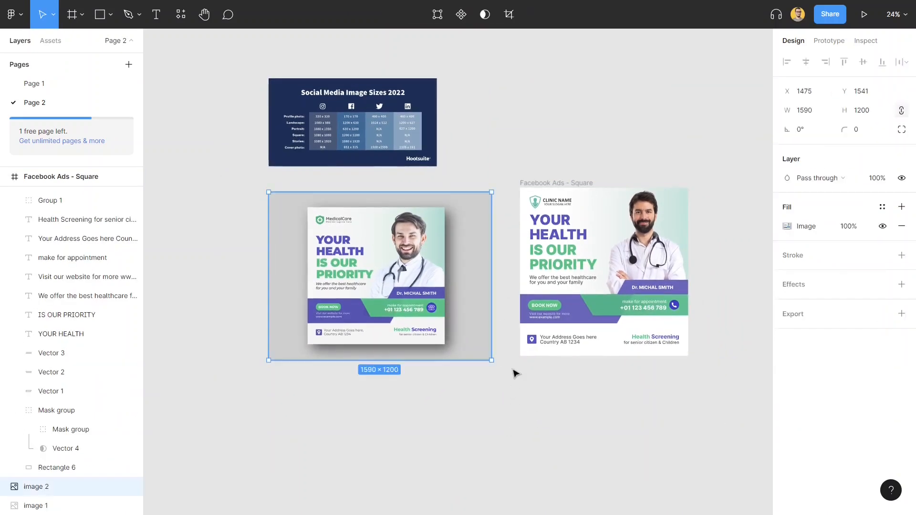
key("ctrl+z")
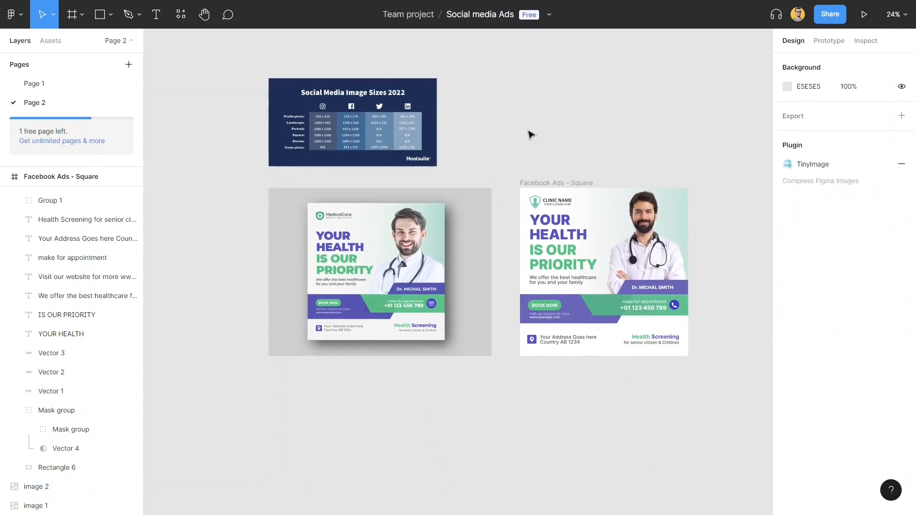
- Move the size chart image up to Y 610 and check the reference ad image against the Facebook Ads - Square frame
left_click_drag(528, 134, 552, 76)
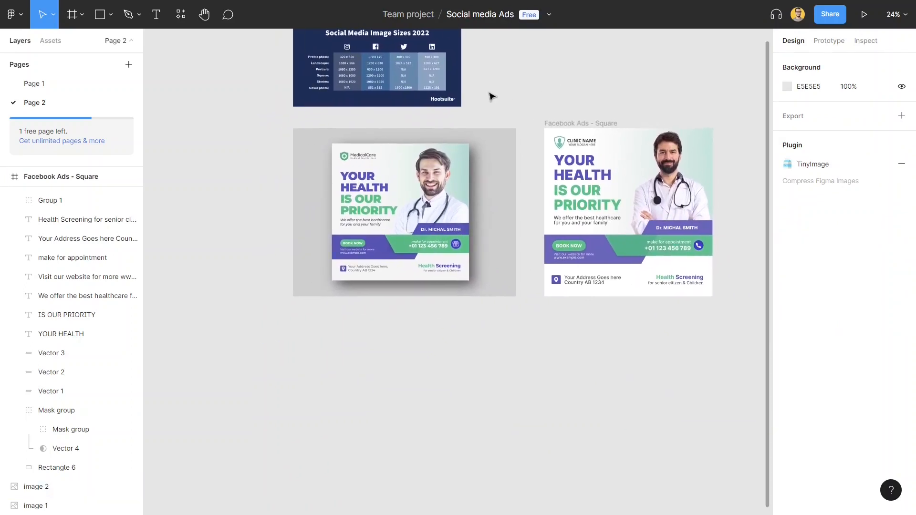
left_click(442, 71)
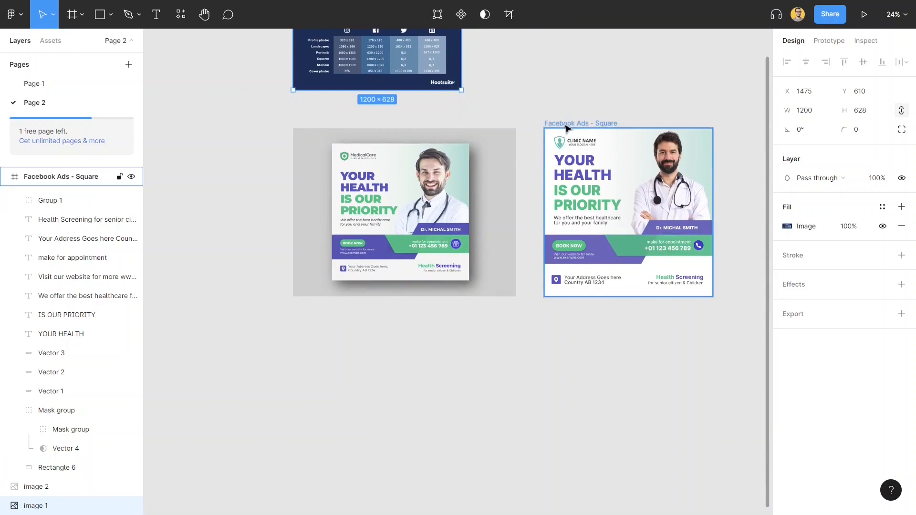
left_click(372, 230)
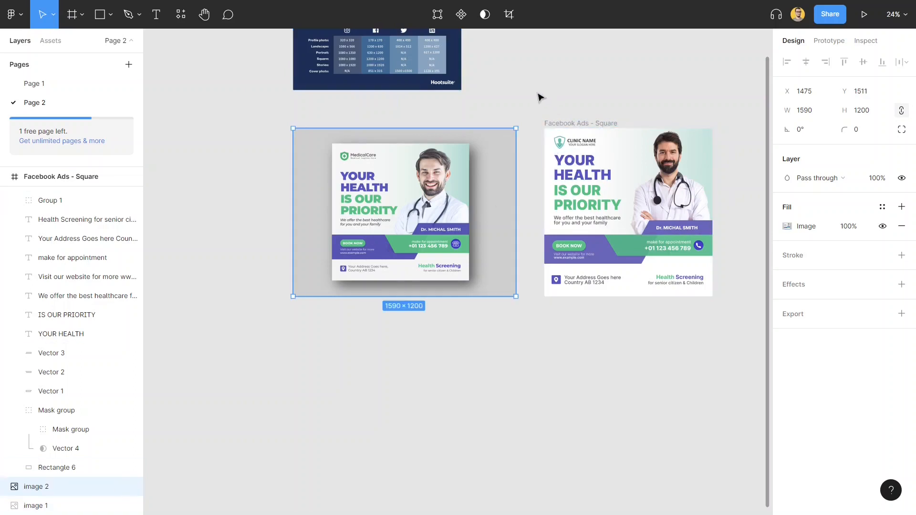
left_click_drag(535, 92, 731, 304)
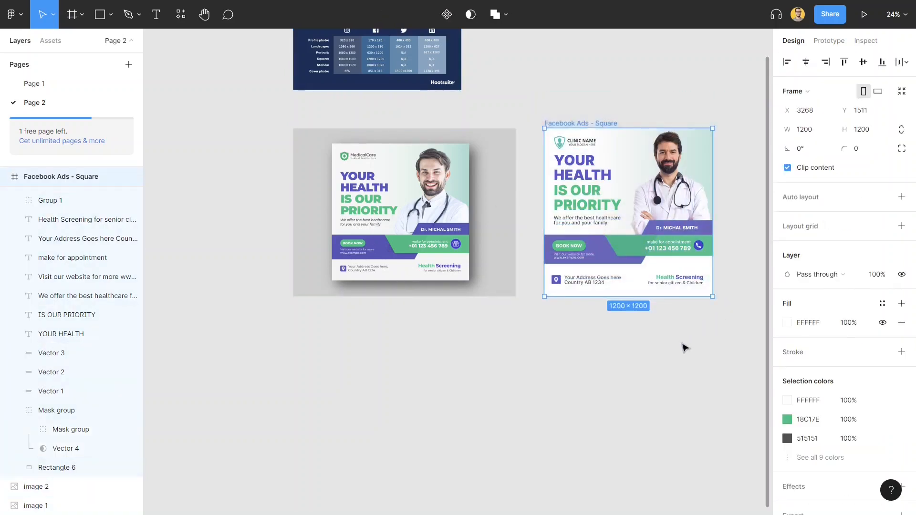
left_click(656, 116)
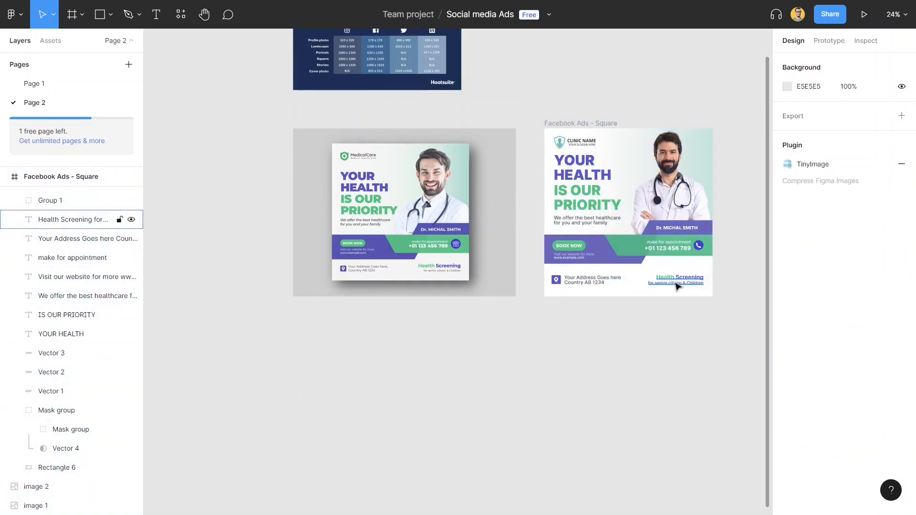